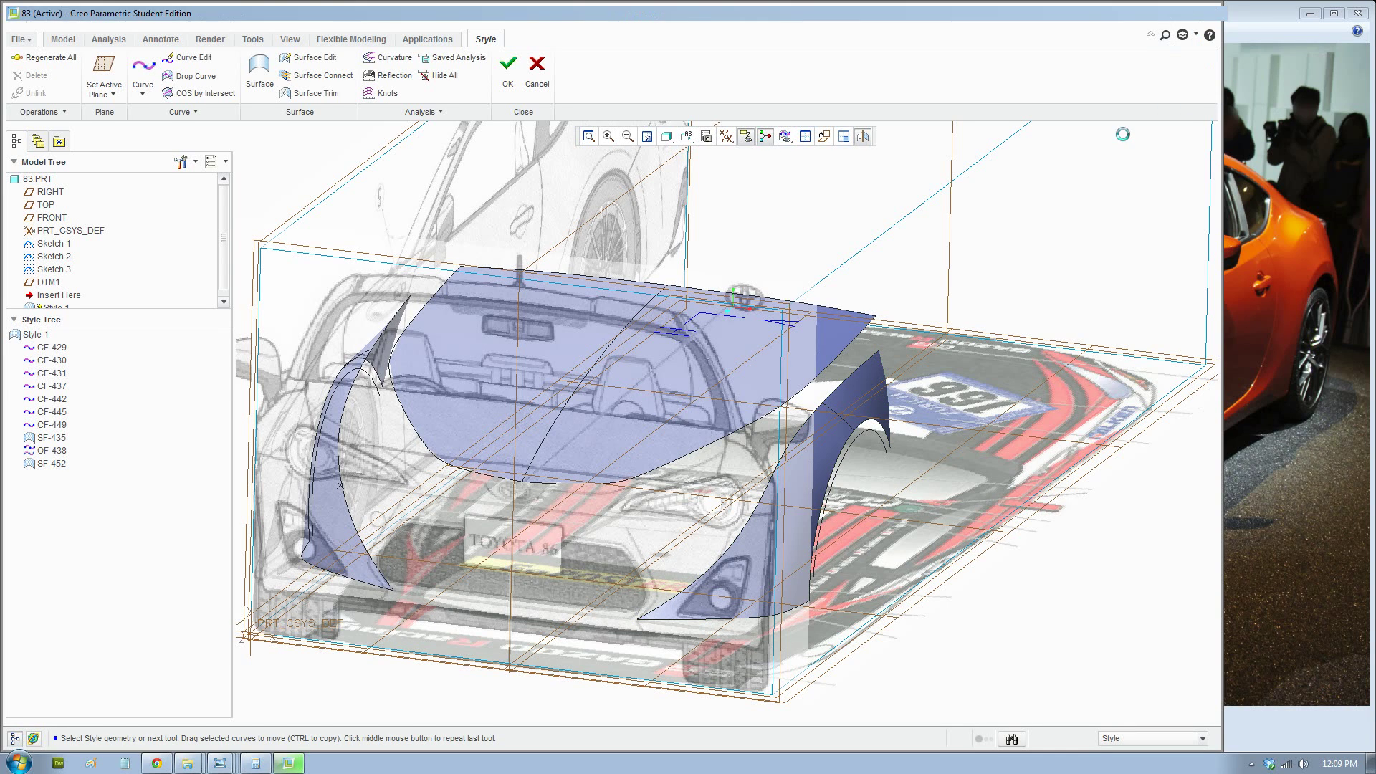
Maximize the window and examine the hood and fender surfaces against the front reference image
click(1190, 14)
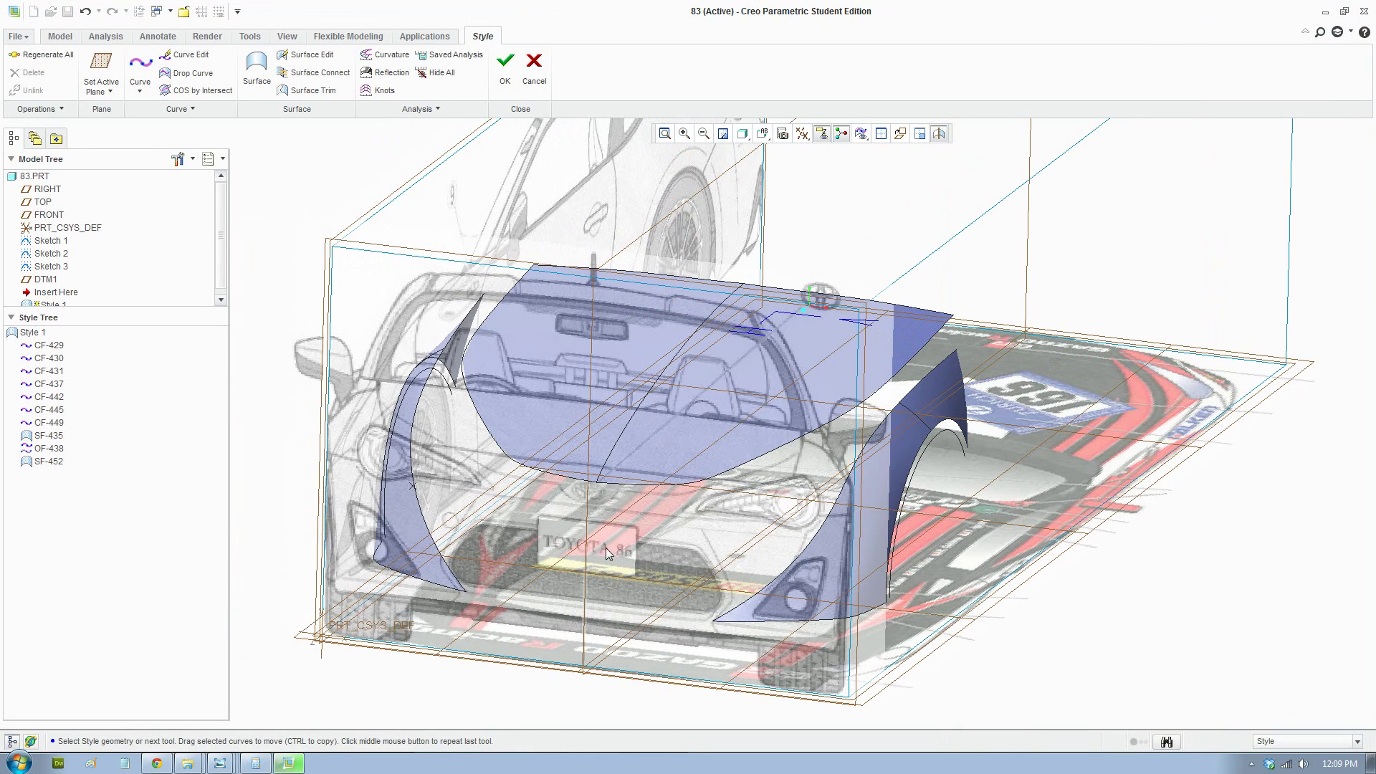
scroll(692, 533, up, 1)
shift+middle_drag(690, 535, 742, 499)
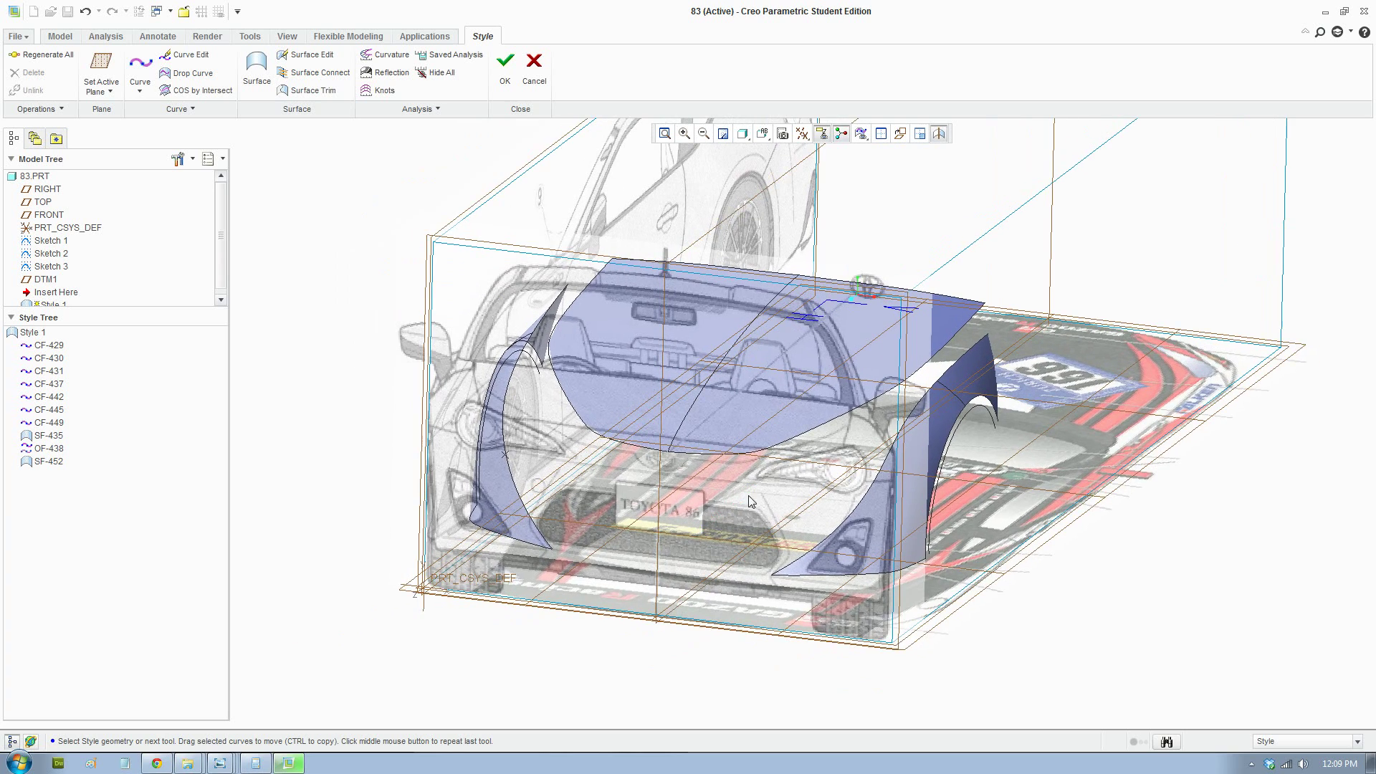
scroll(742, 499, down, 2)
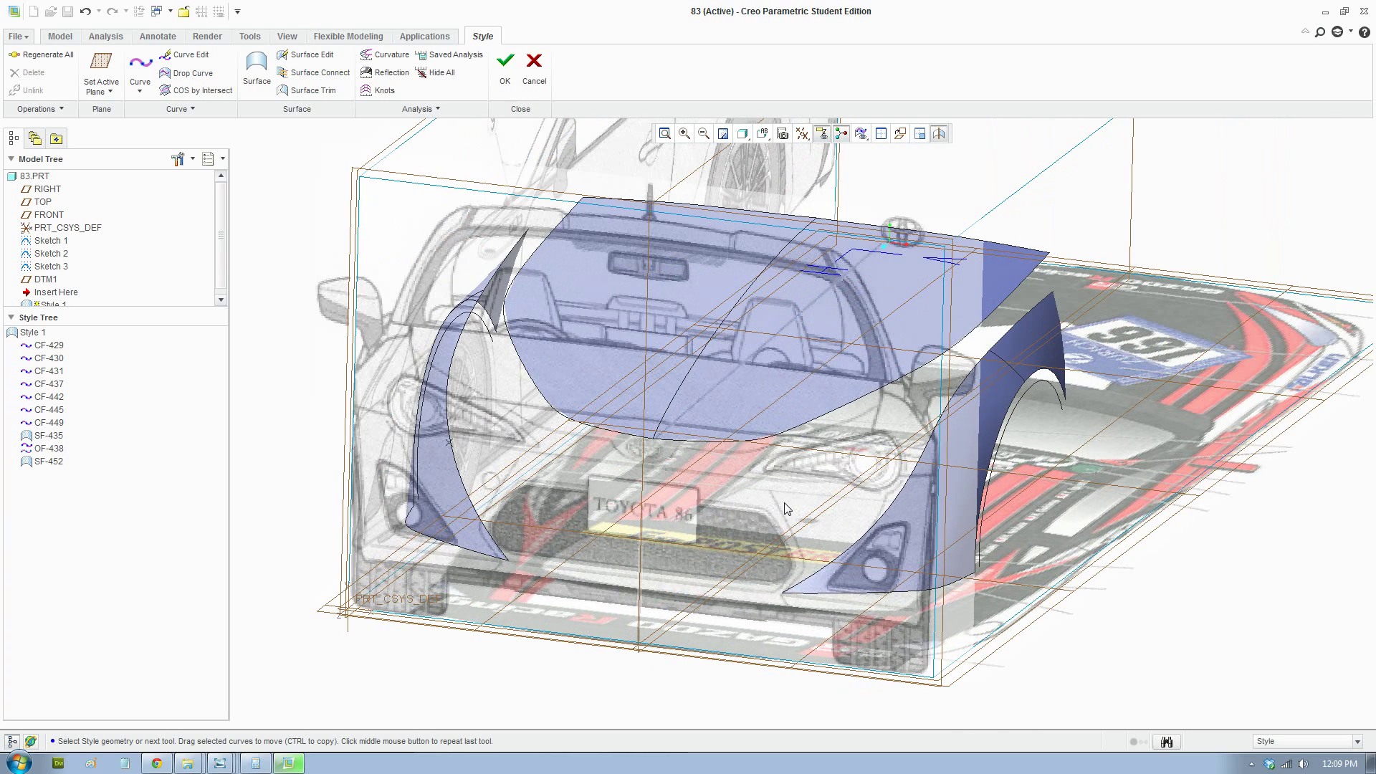
scroll(785, 507, up, 2)
scroll(441, 492, down, 3)
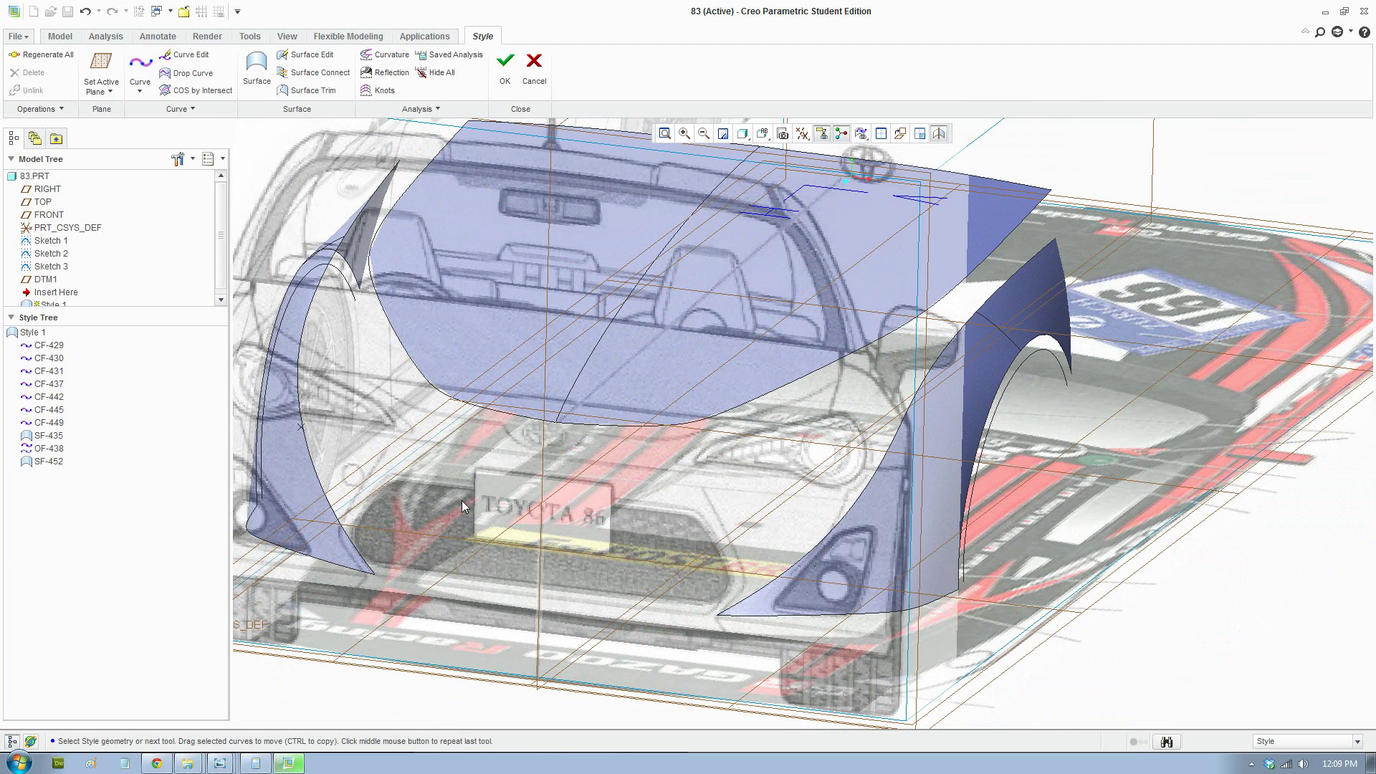
scroll(592, 404, up, 2)
shift+middle_drag(645, 400, 694, 359)
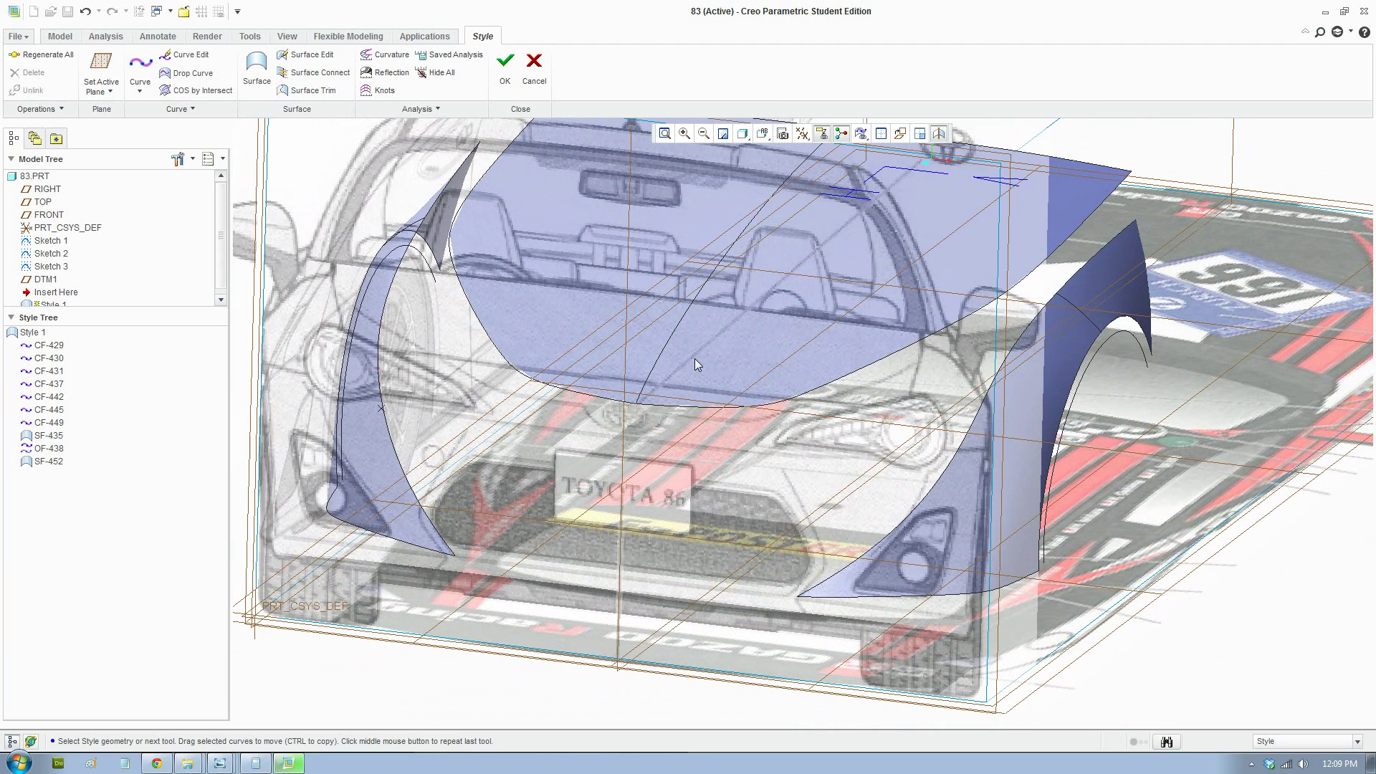
Switch to the four-view layout and frame the front of the car in the front view
click(881, 134)
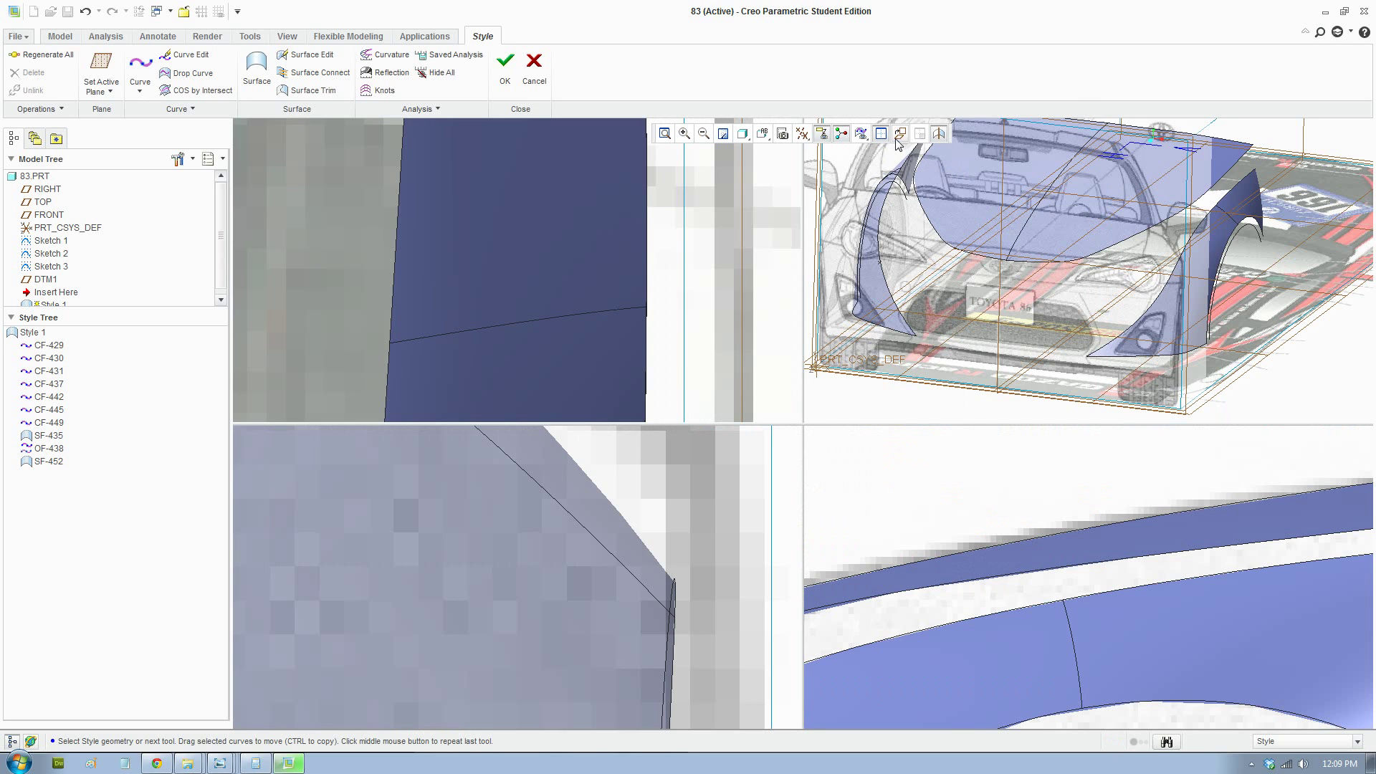
scroll(635, 463, down, 10)
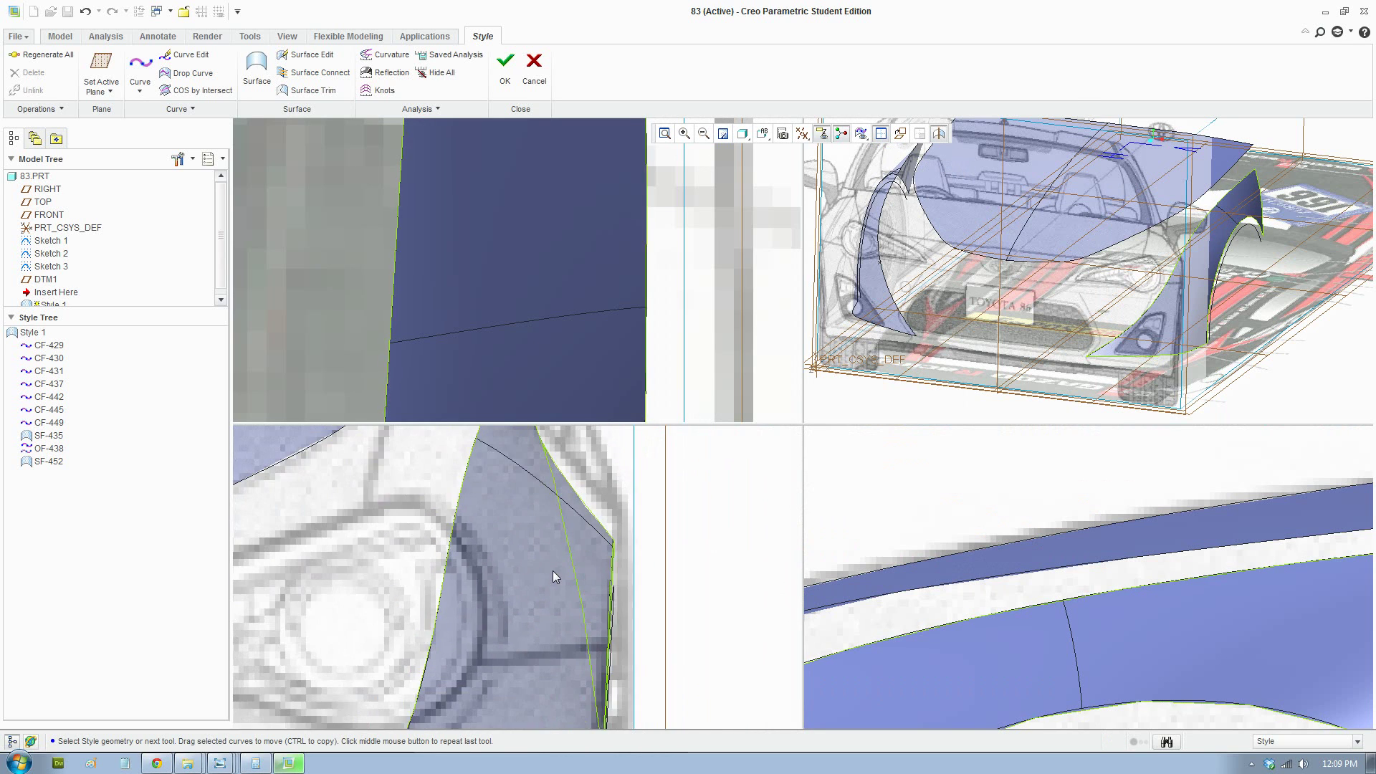
scroll(426, 651, down, 6)
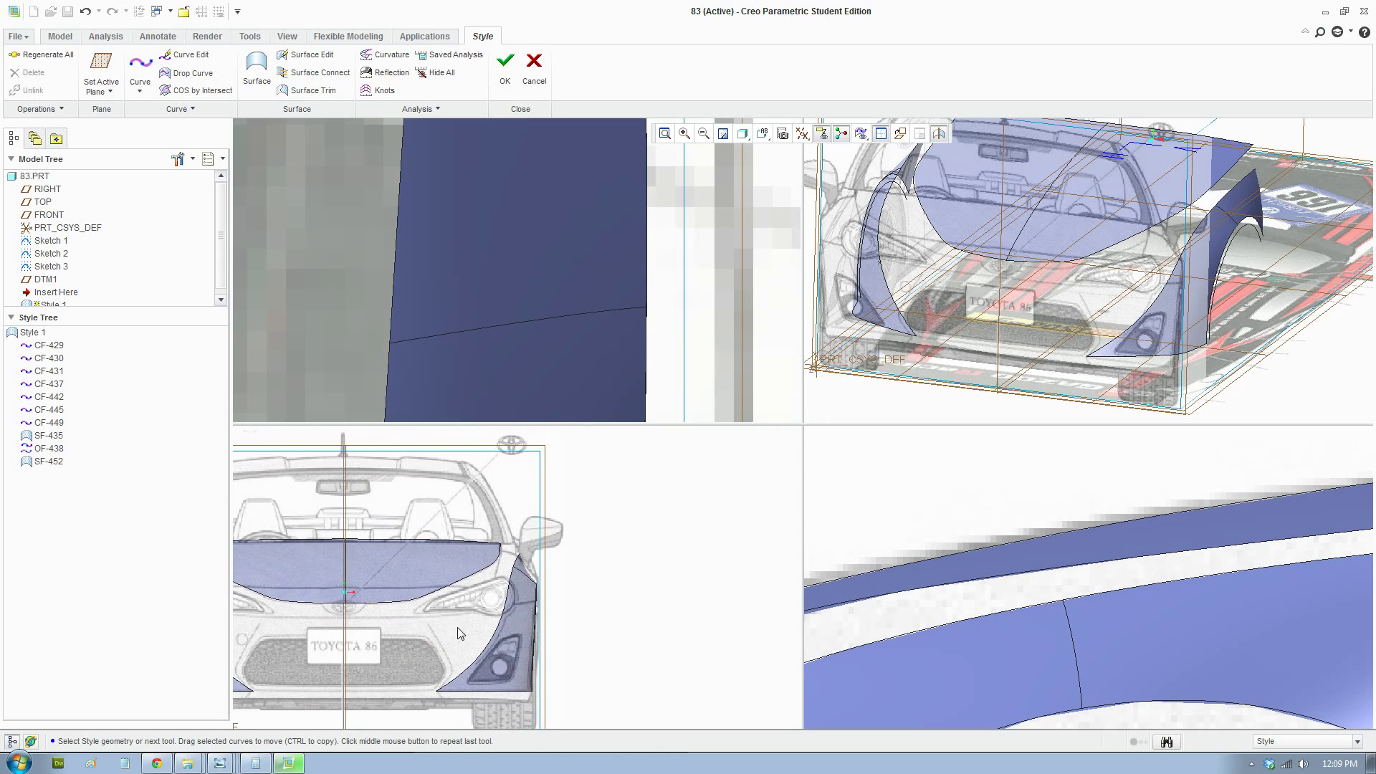
Draw a free curve in the front view from the centerline below the Toyota emblem, under the headlight, to the fender edge
click(140, 66)
scroll(334, 597, down, 2)
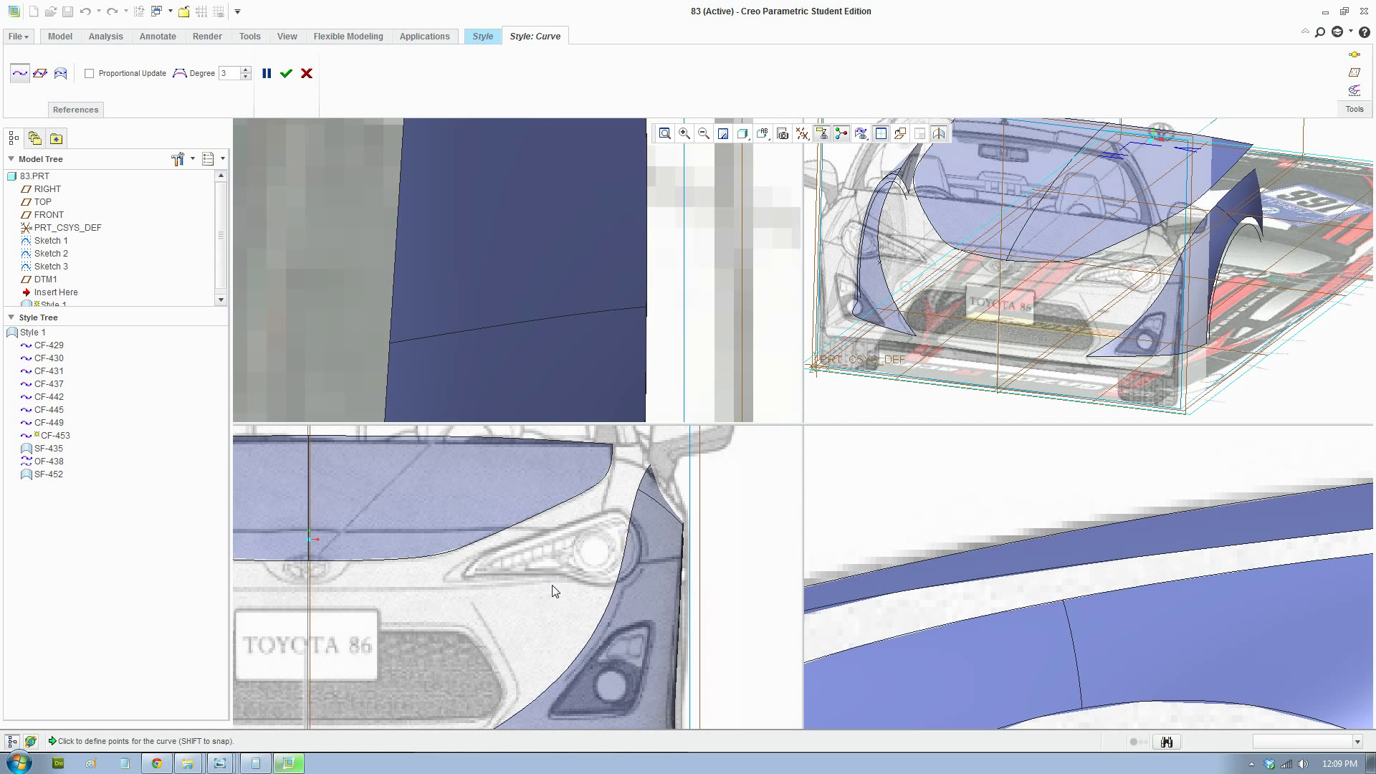
scroll(304, 596, up, 2)
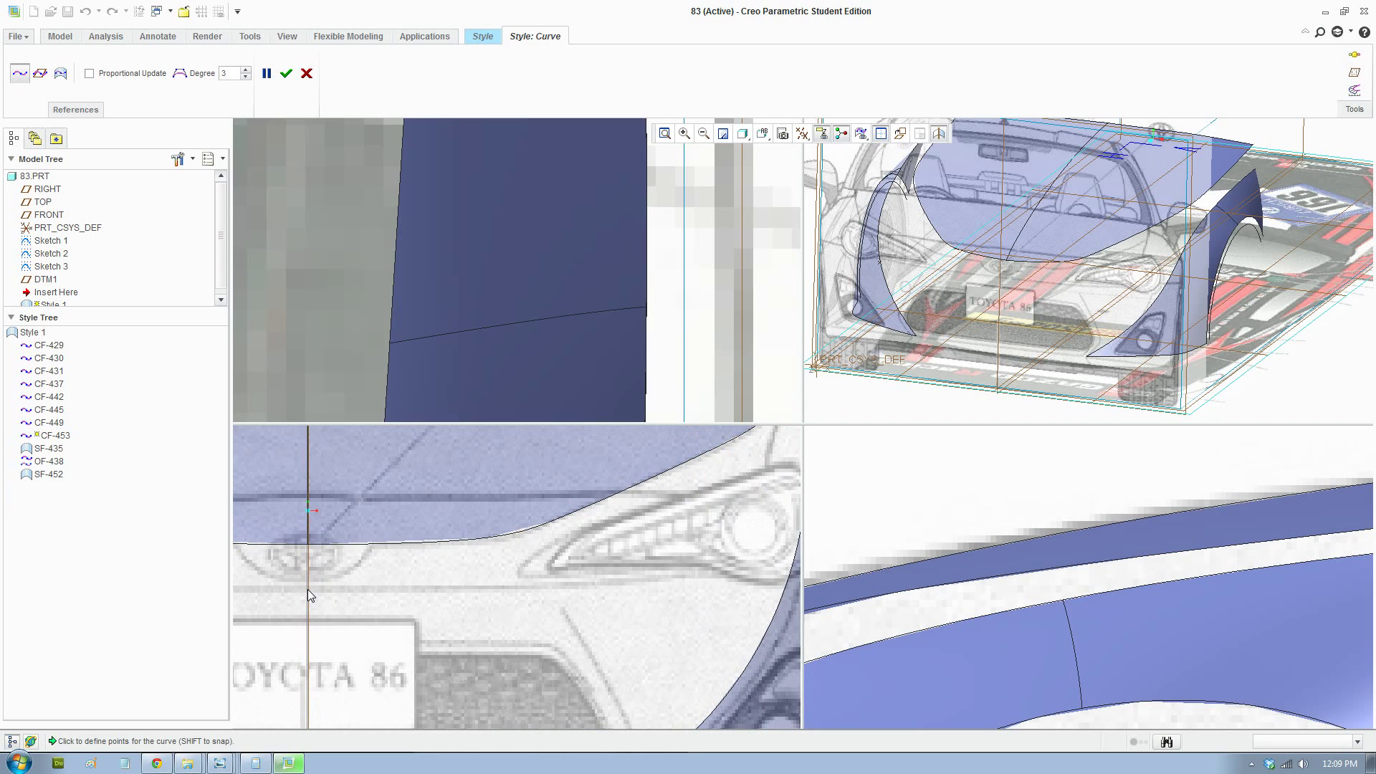
click(307, 589)
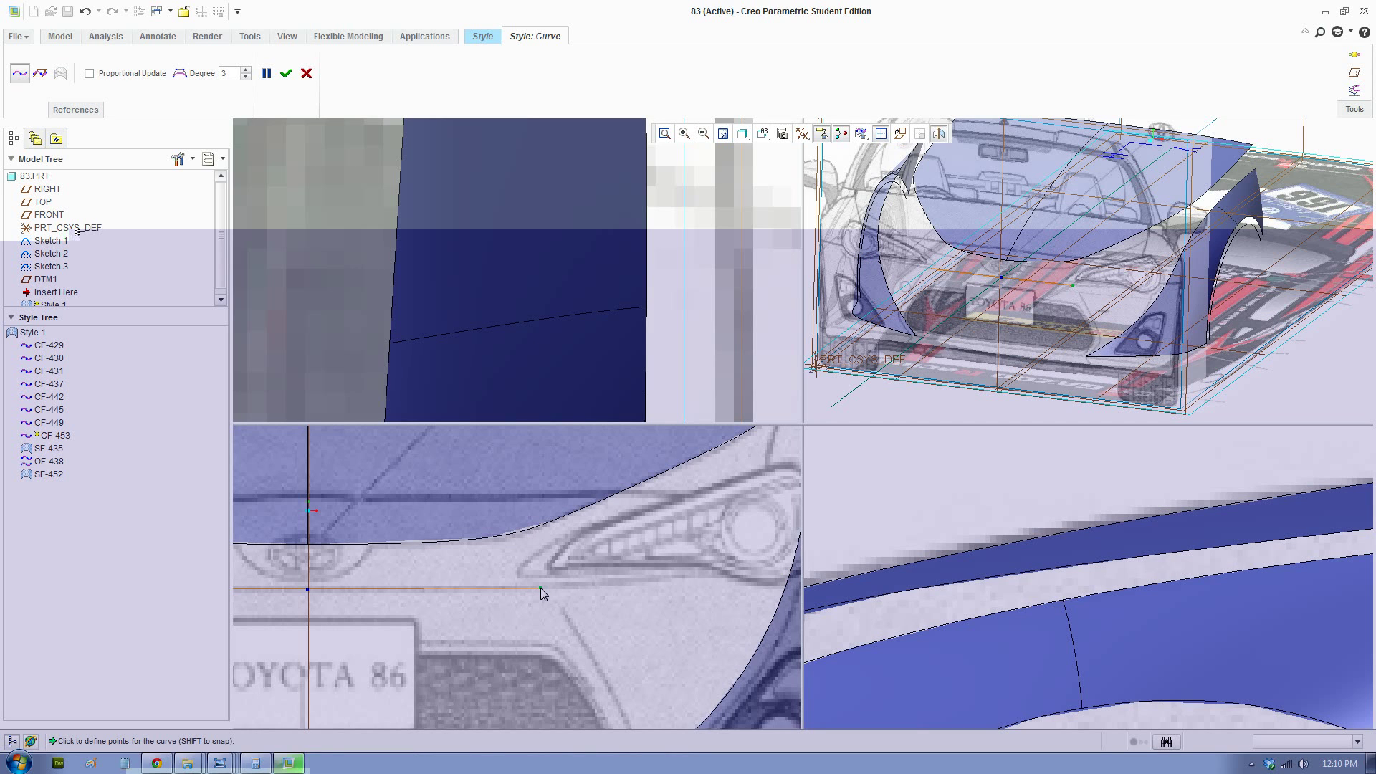
scroll(620, 615, down, 1)
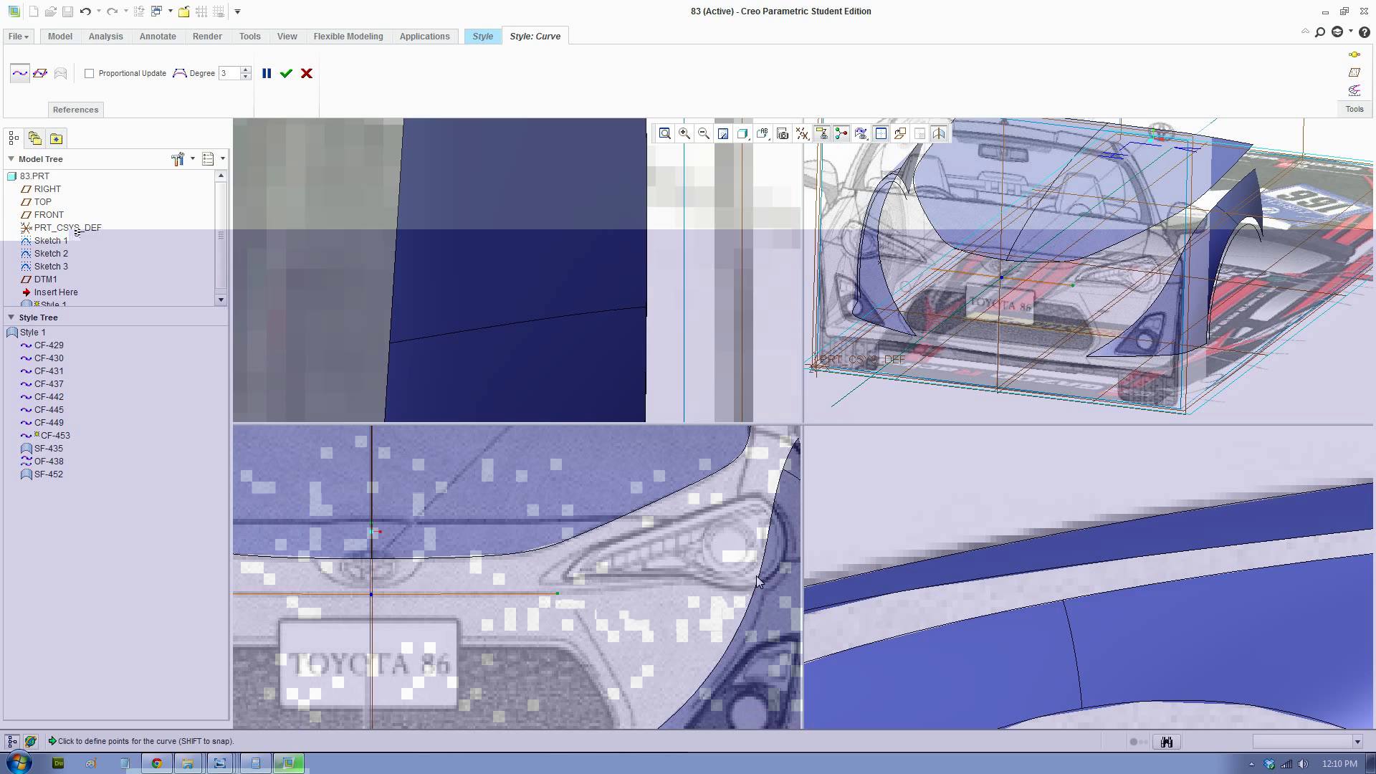
drag(759, 571, 763, 578)
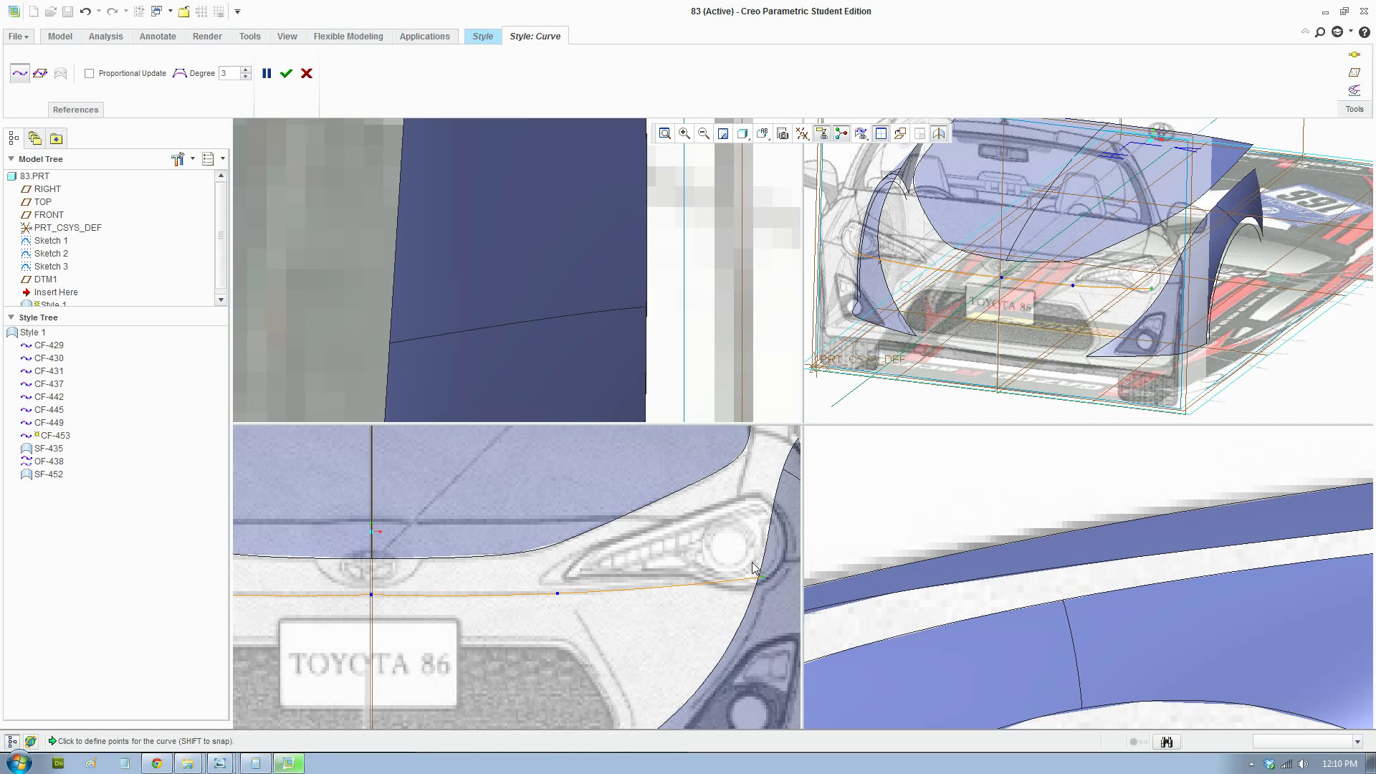
Show the new front curve's control points and accept the curve
scroll(620, 269, down, 2)
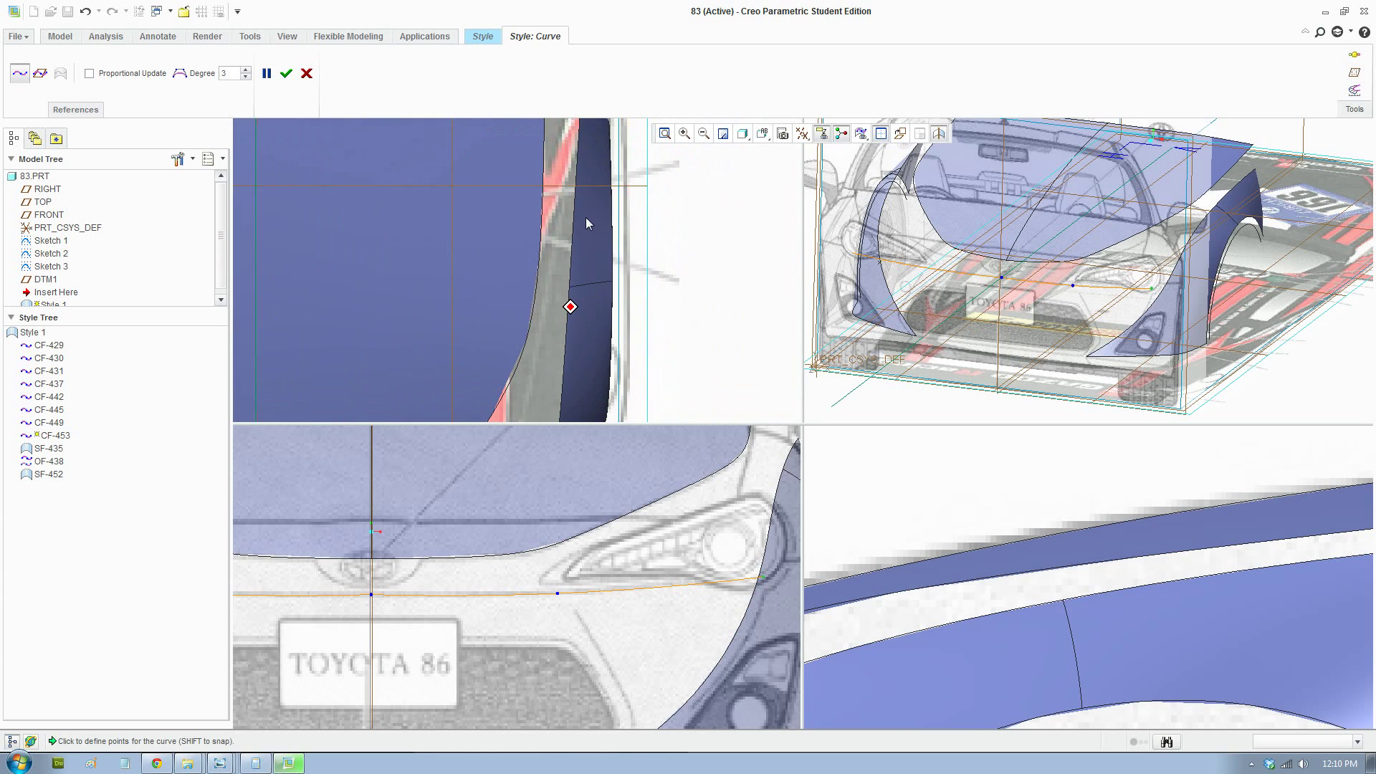
scroll(545, 319, down, 1)
scroll(538, 321, up, 2)
shift+middle_drag(538, 319, 529, 240)
scroll(530, 239, down, 2)
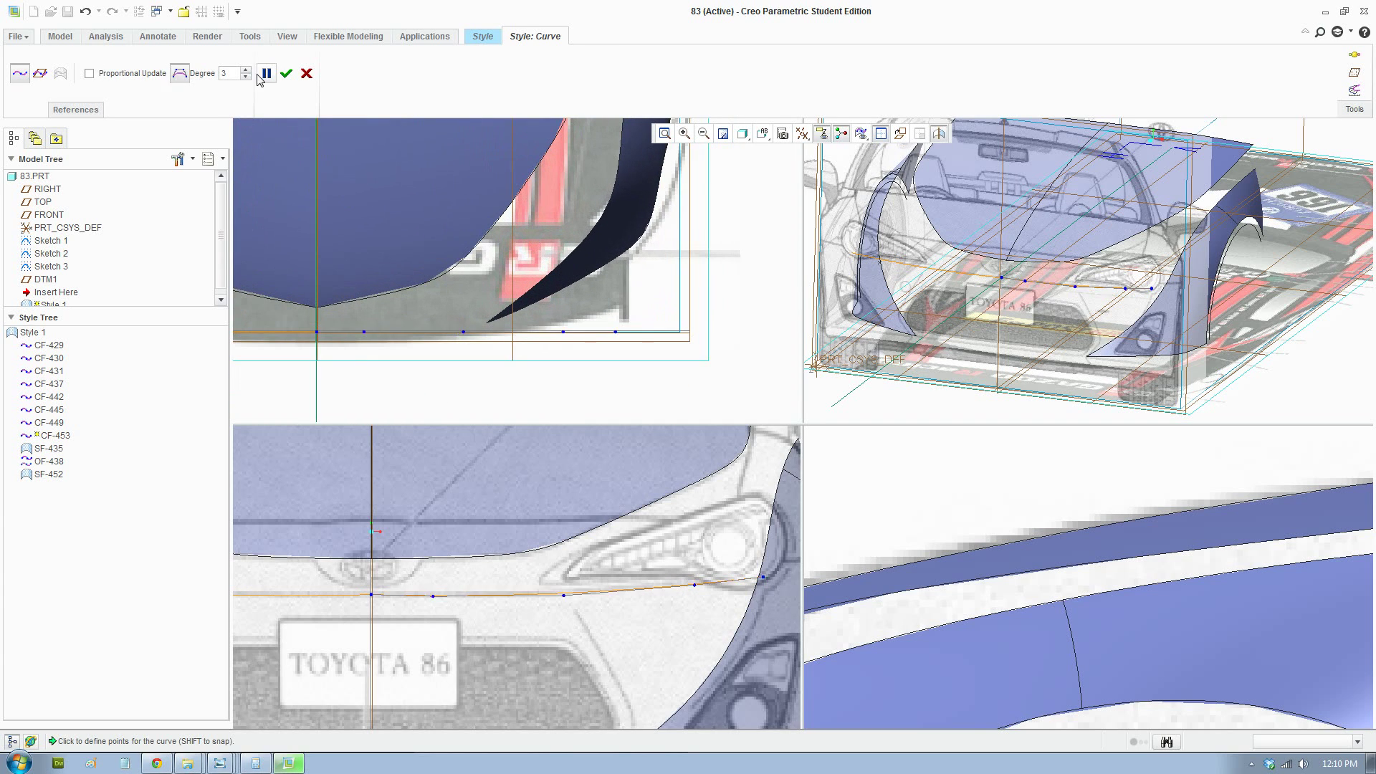
click(284, 74)
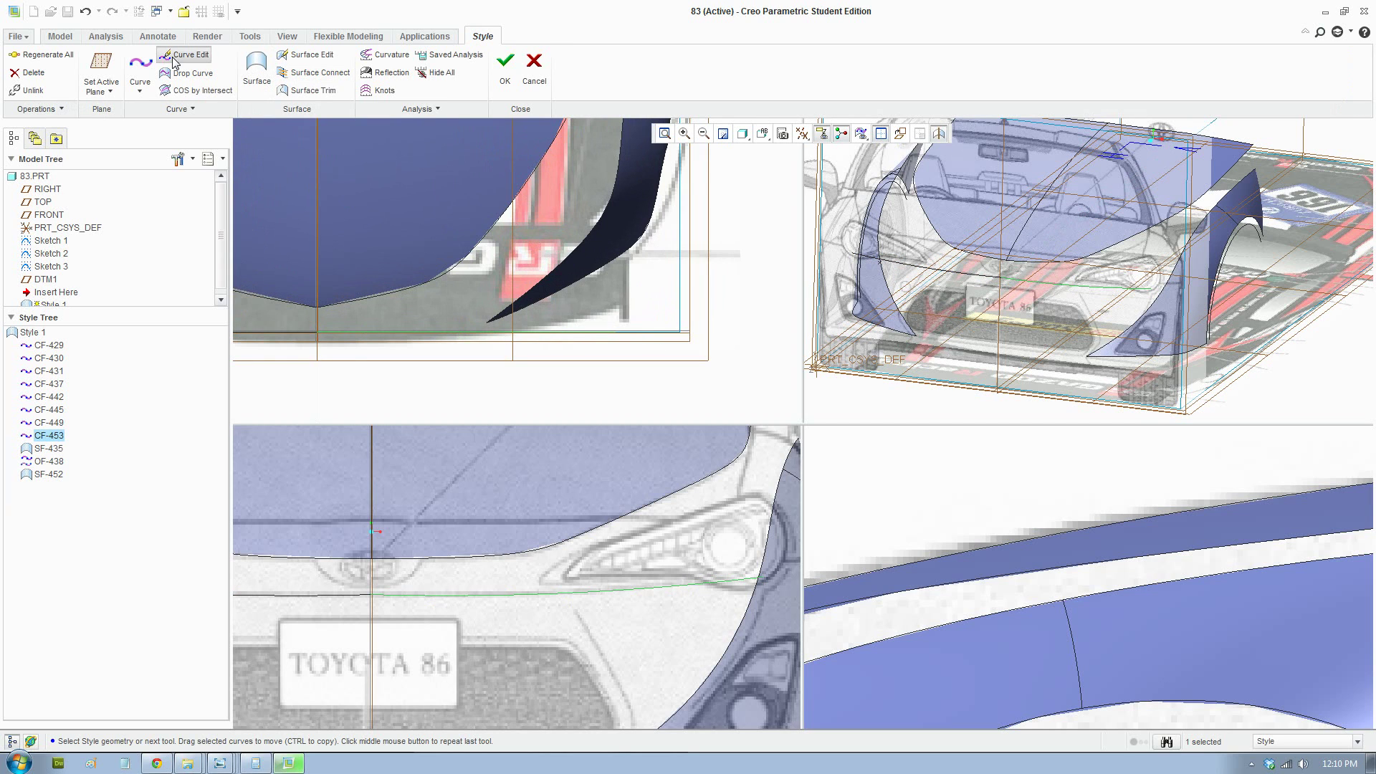
Edit the new front curve and delete its middle control point
click(176, 52)
click(620, 331)
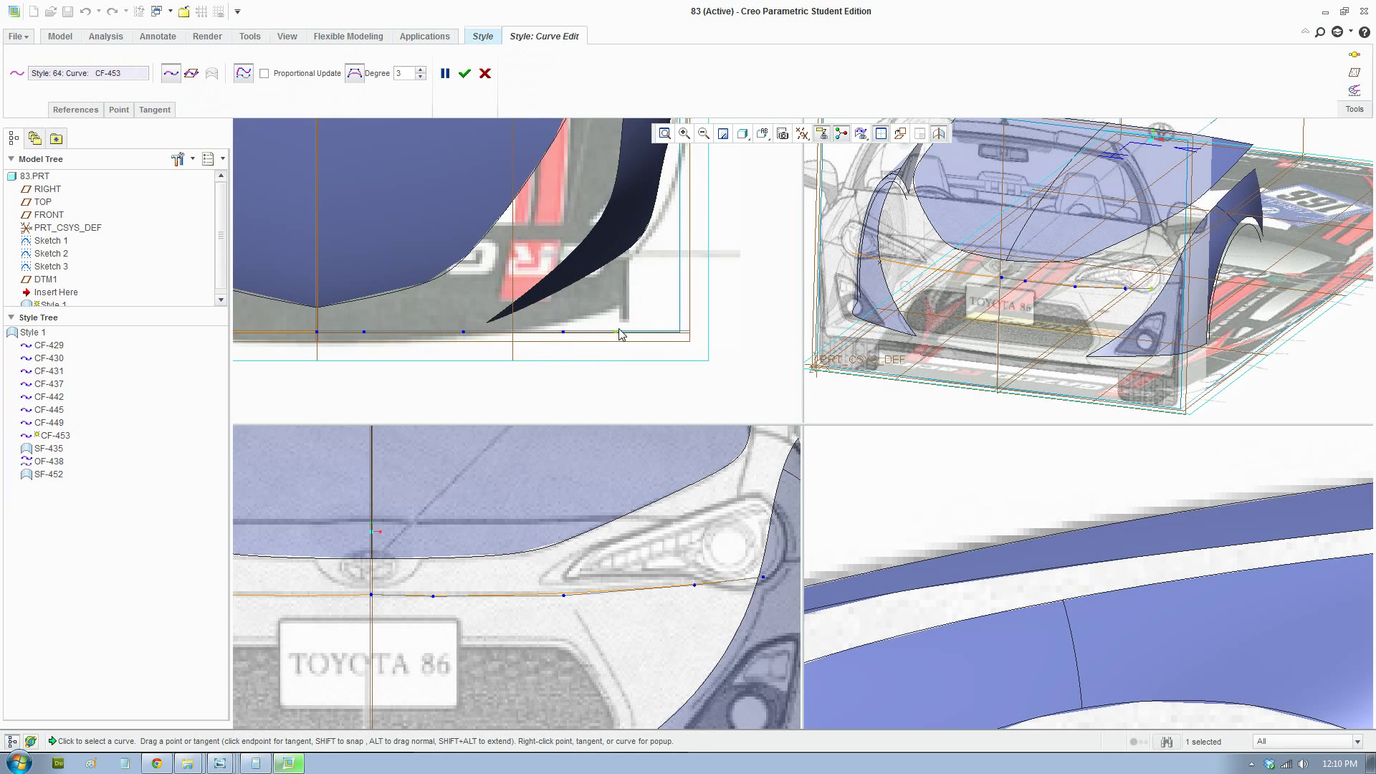
right_click(464, 336)
click(492, 405)
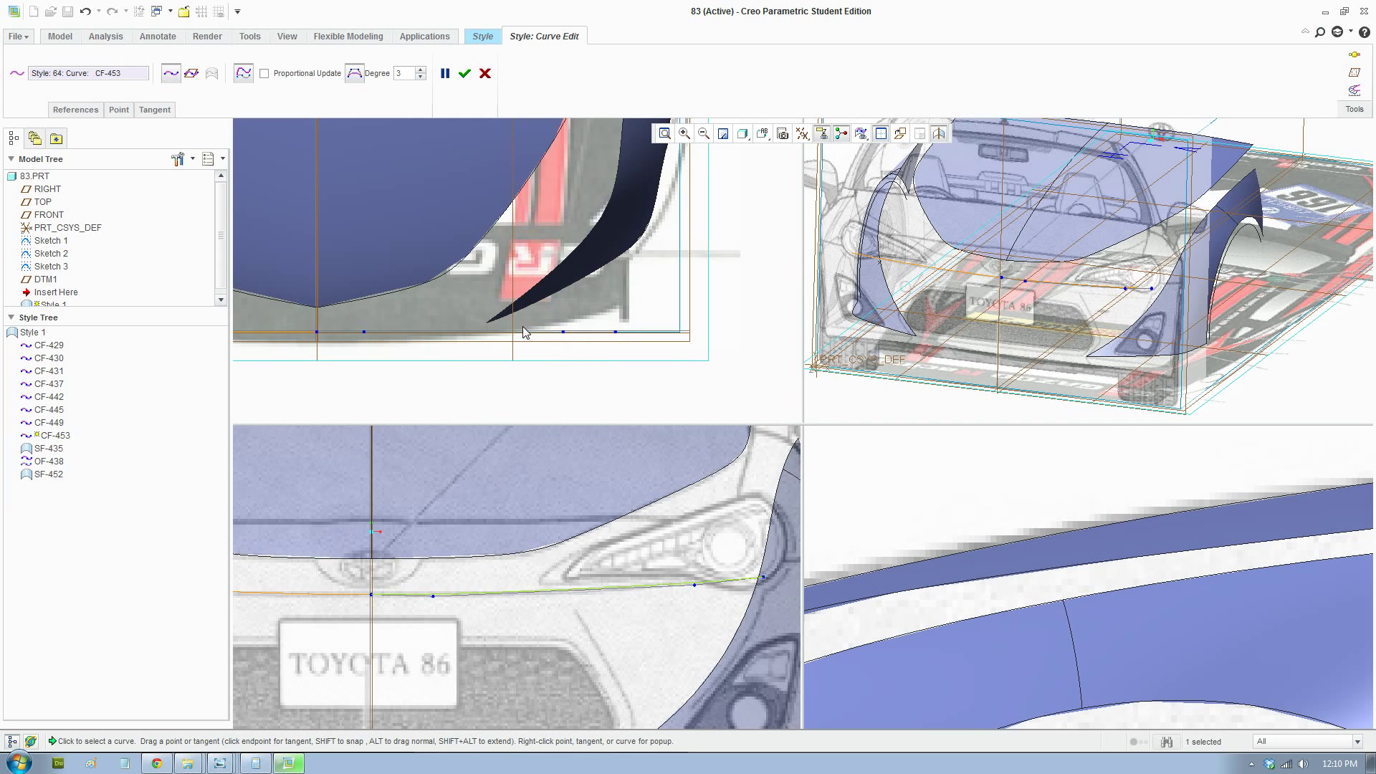
Move the front curve's two outer control points rearward in the top view so its end meets the fender
scroll(524, 332, up, 2)
shift+middle_drag(549, 248, 593, 211)
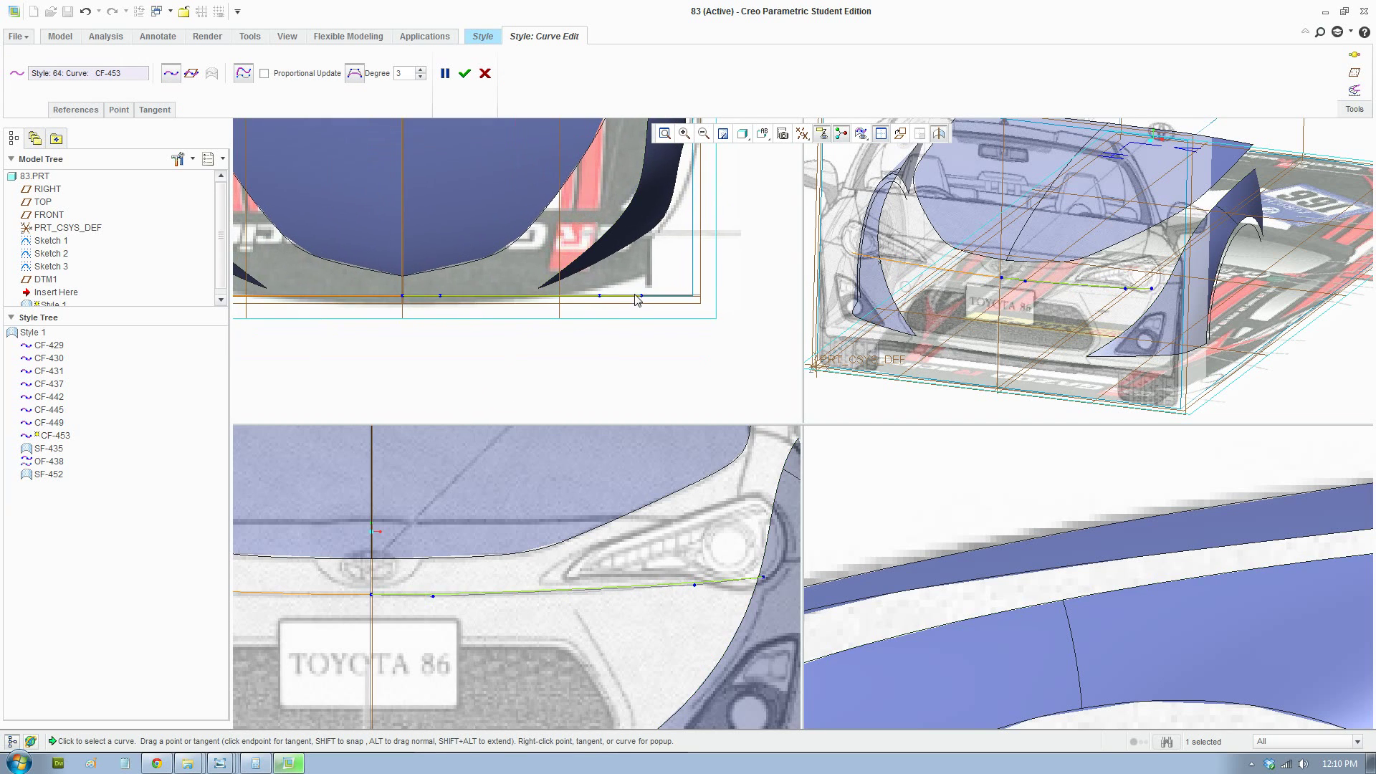
drag(641, 295, 643, 244)
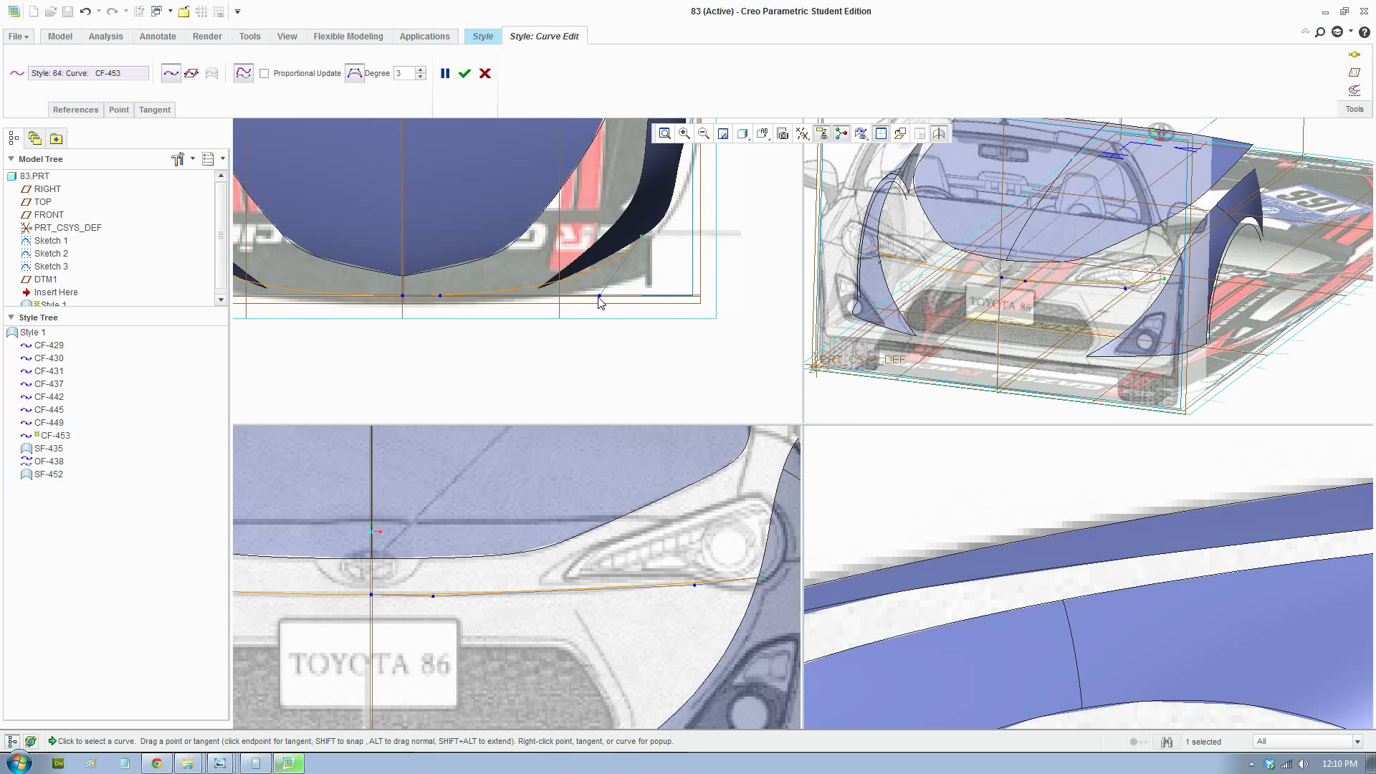
drag(599, 279, 598, 268)
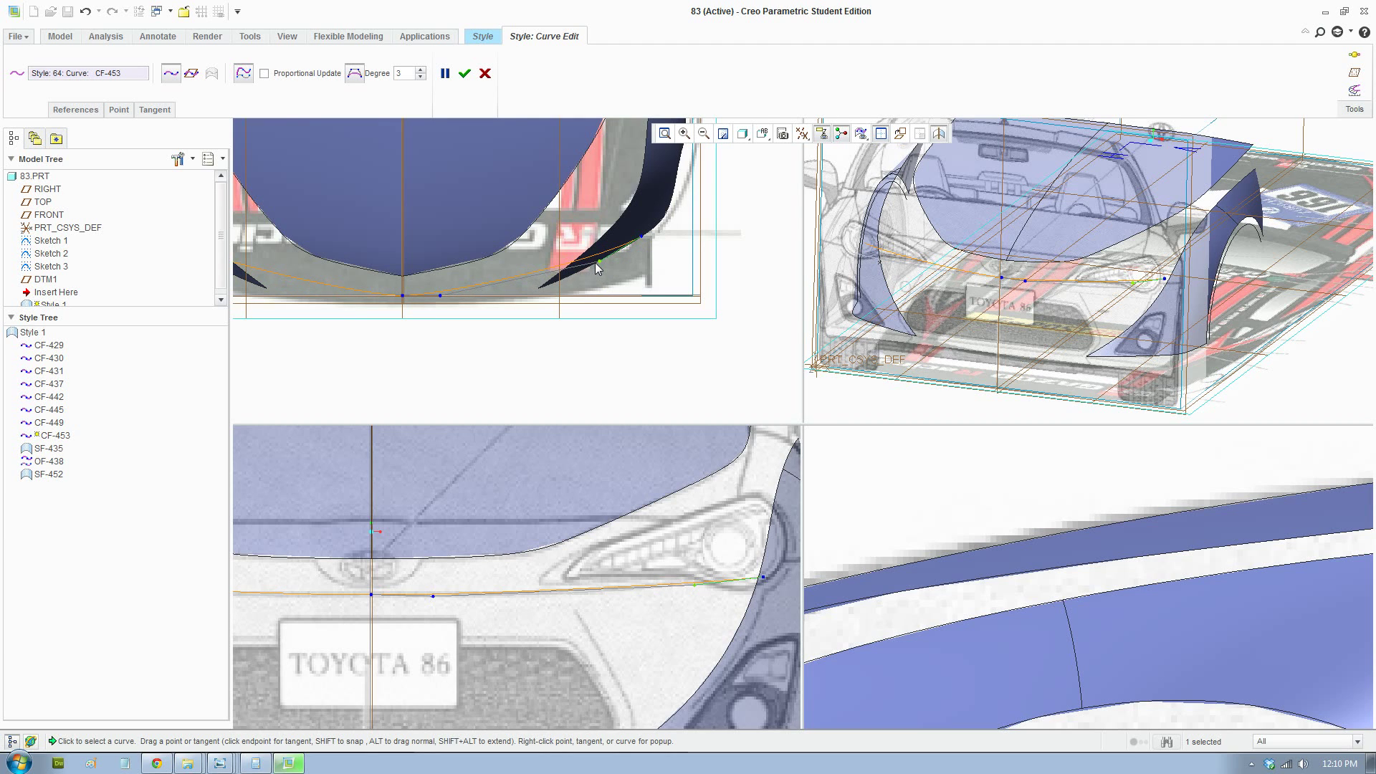
Turn the top-view reference image by 180° with two Rotate Right 90° operations and accept the image changes
scroll(599, 268, up, 5)
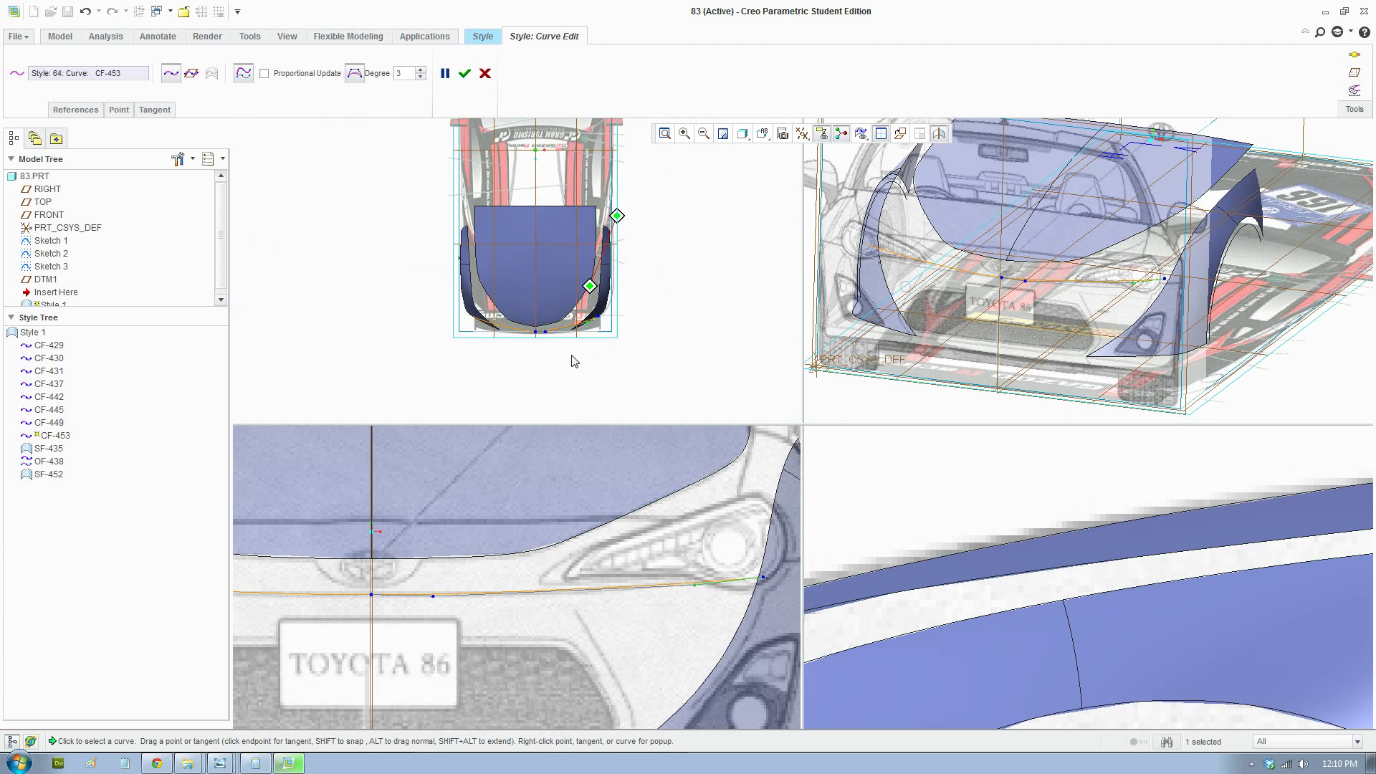
scroll(566, 401, up, 4)
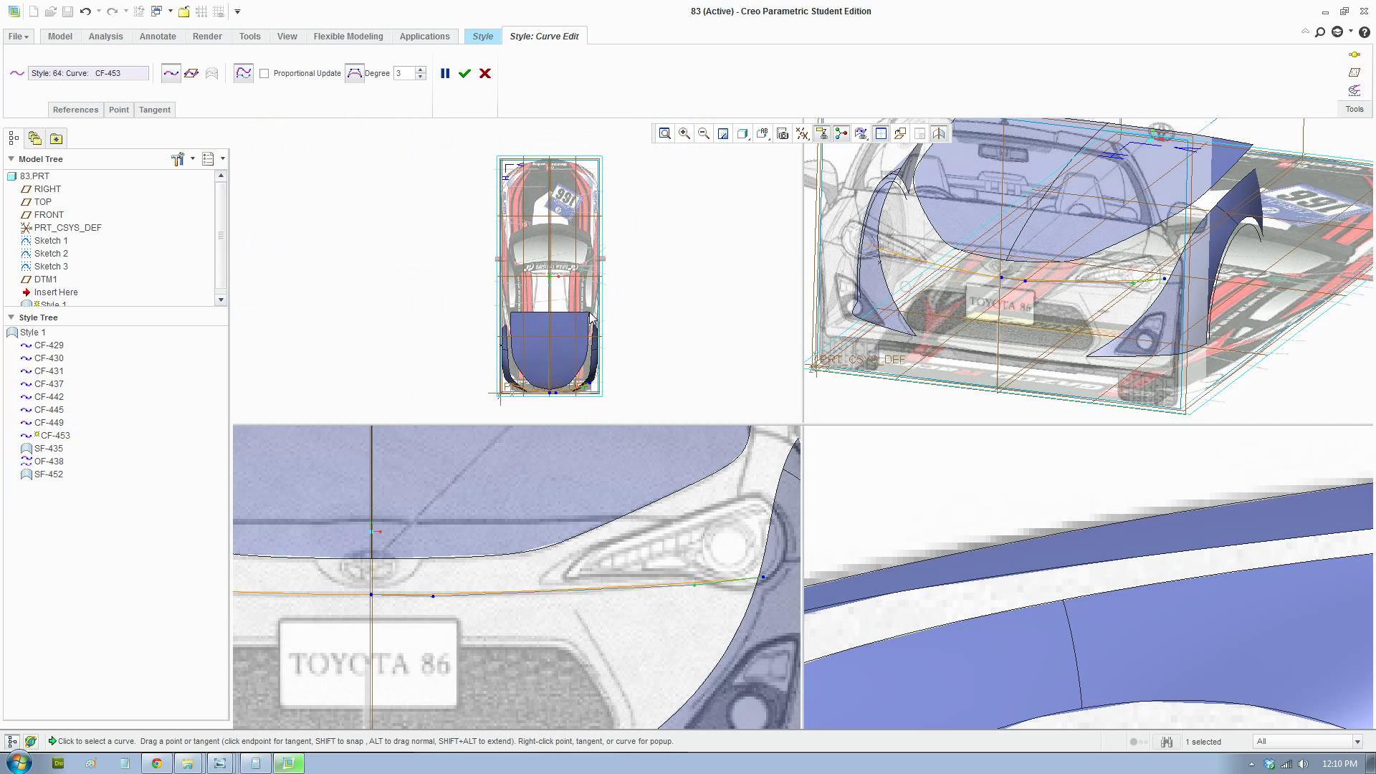
scroll(592, 317, down, 3)
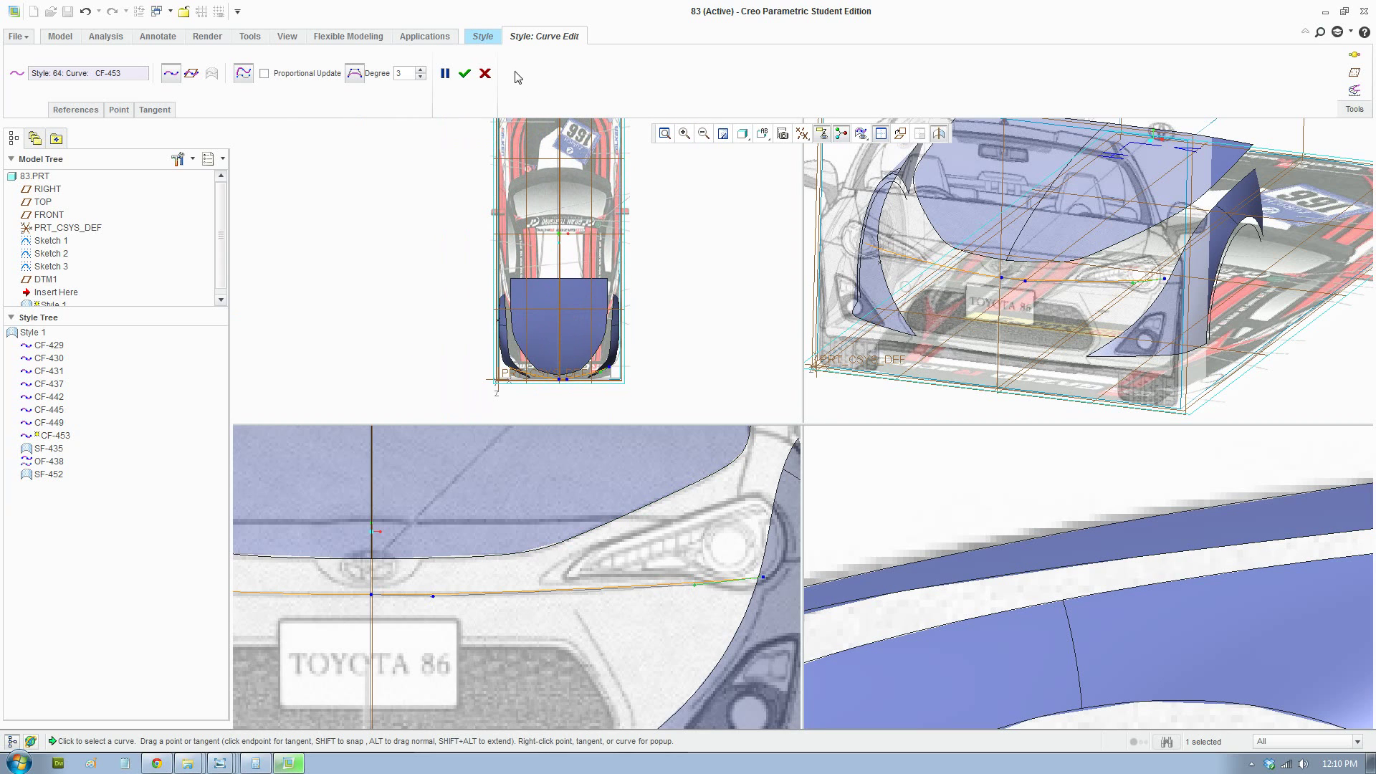
click(287, 36)
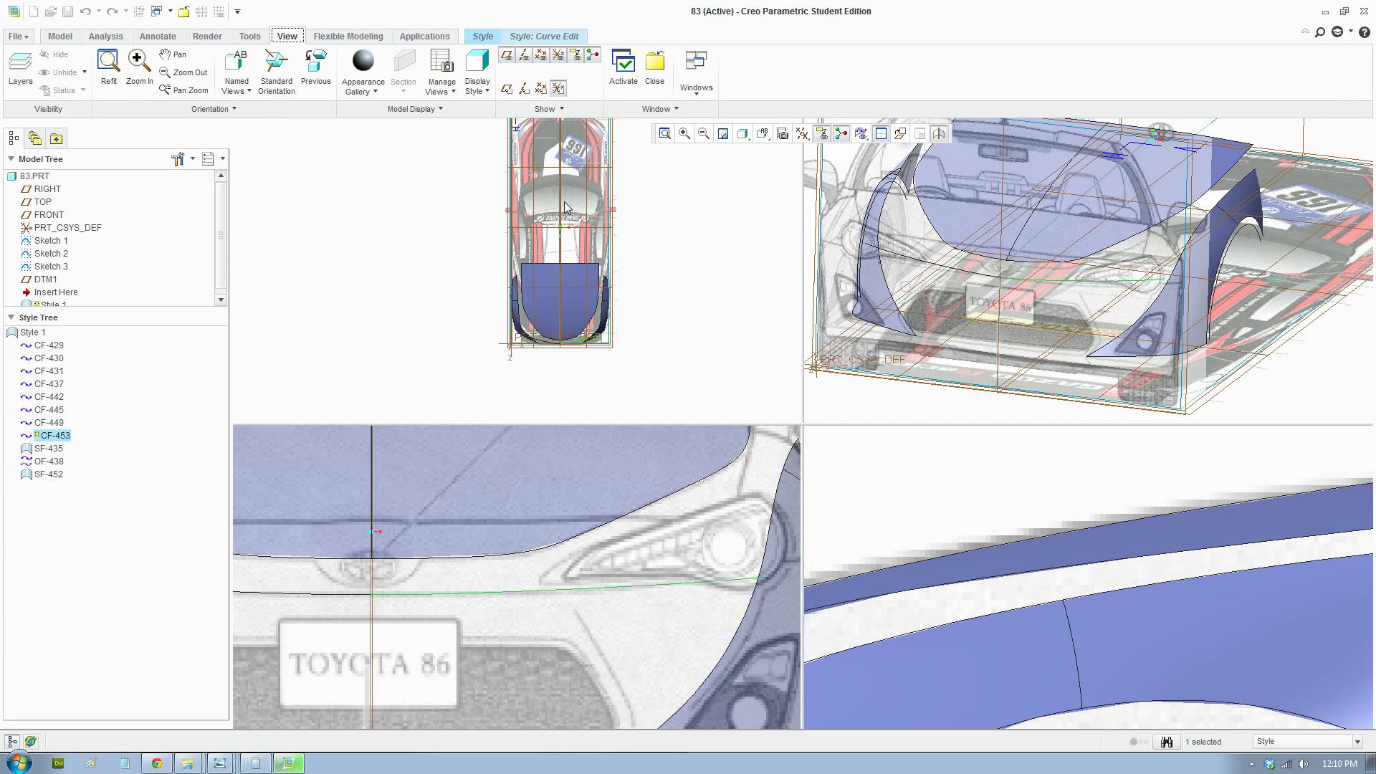
click(231, 109)
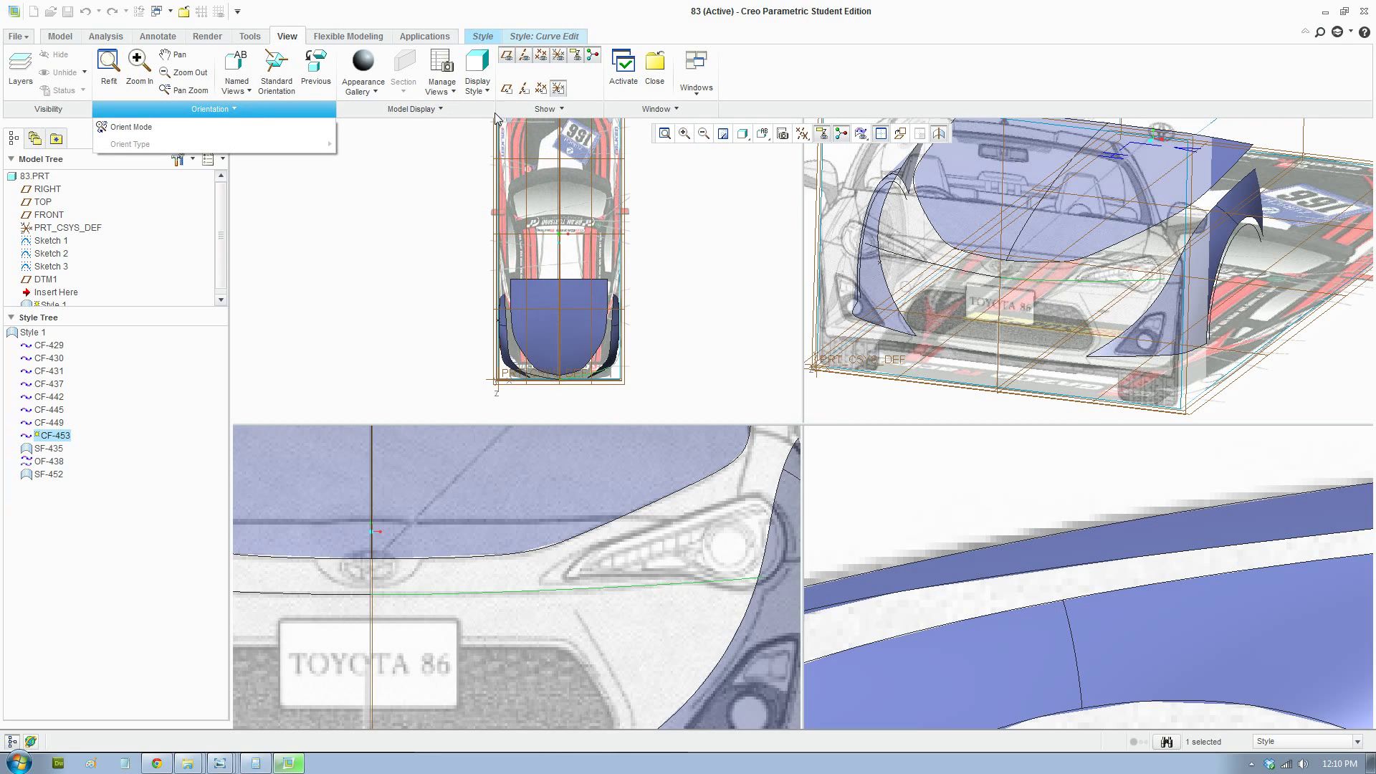
click(439, 109)
click(399, 129)
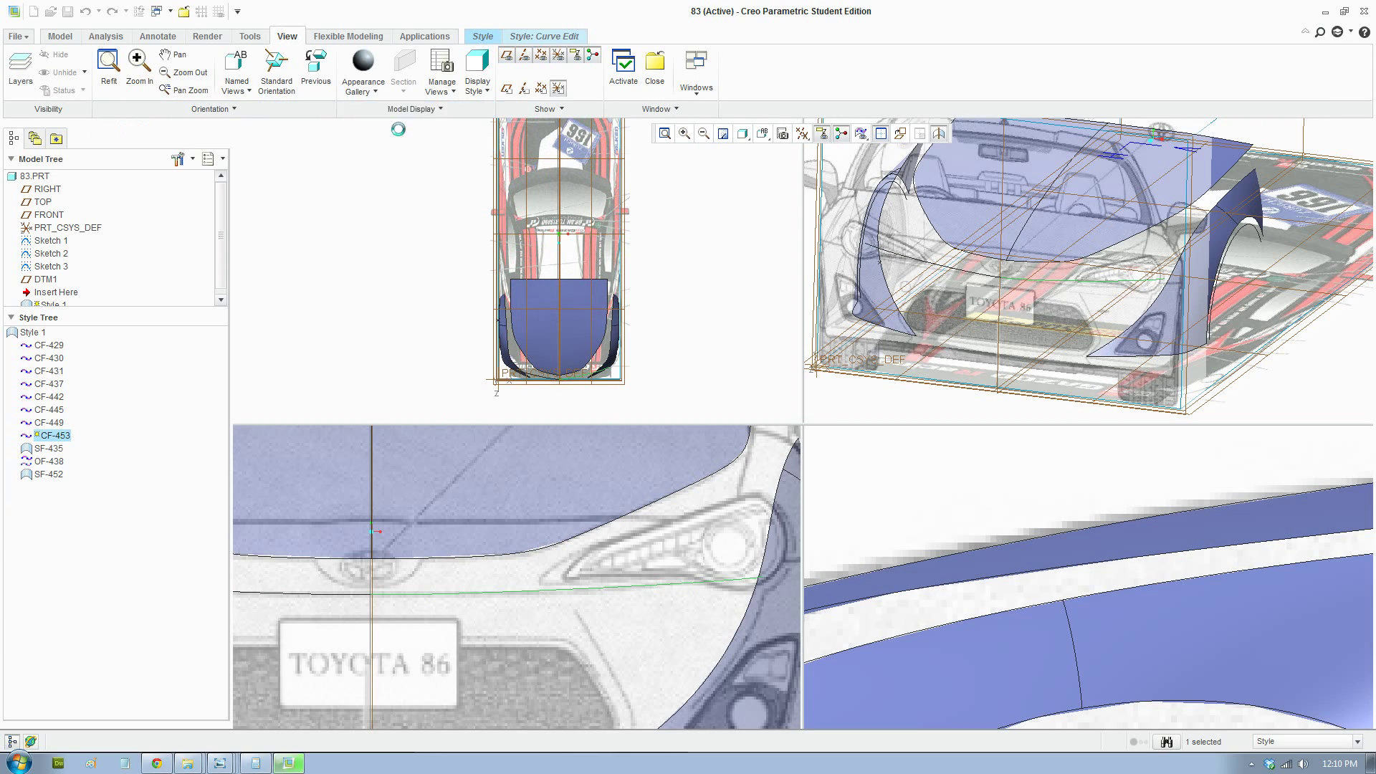
click(588, 185)
click(127, 86)
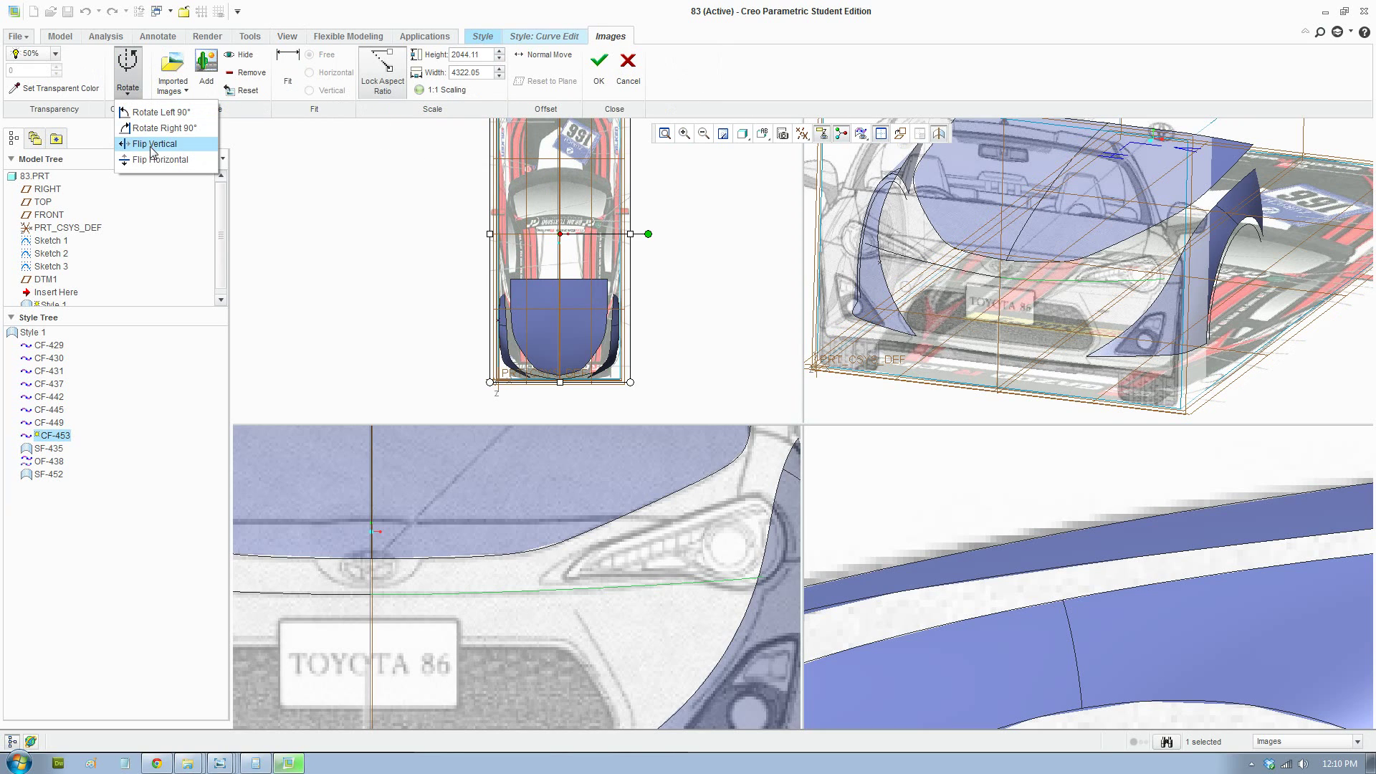
click(164, 129)
click(128, 82)
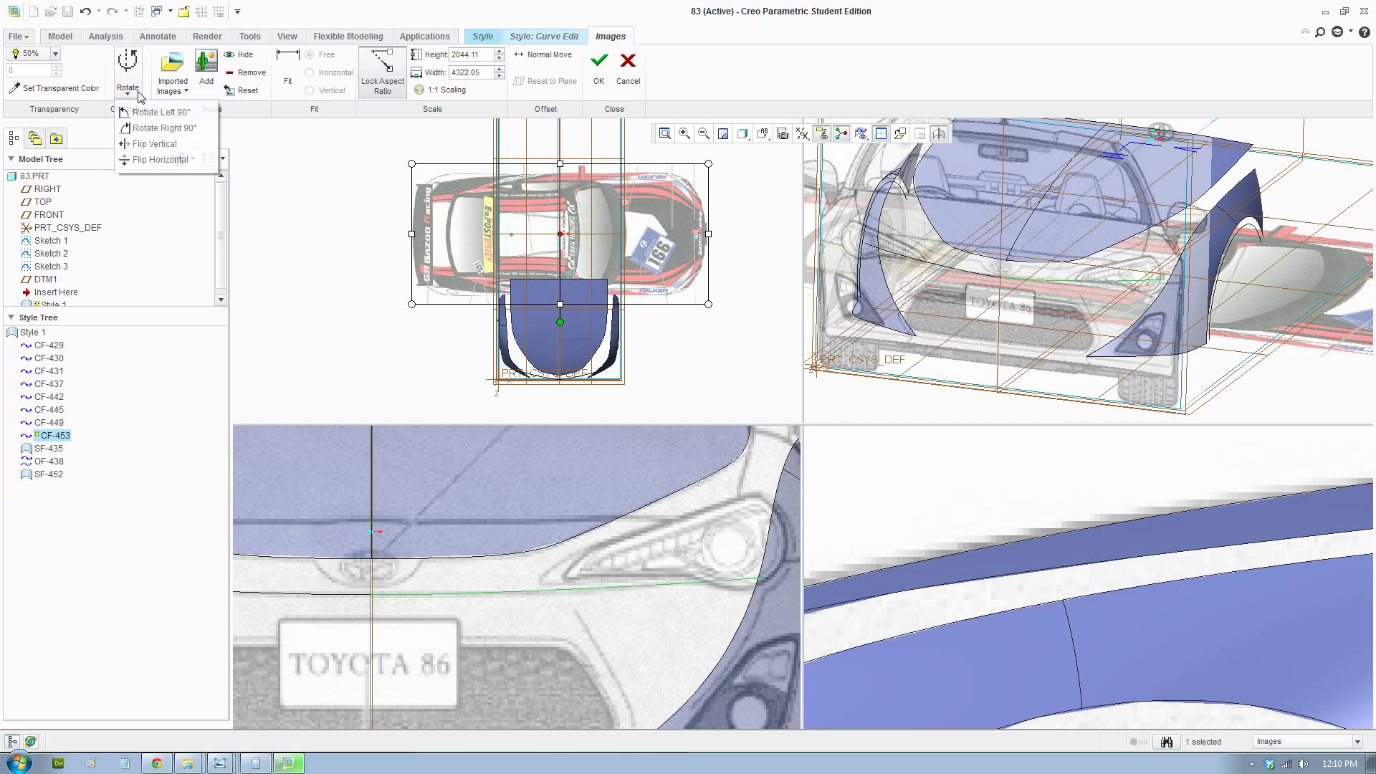
click(158, 129)
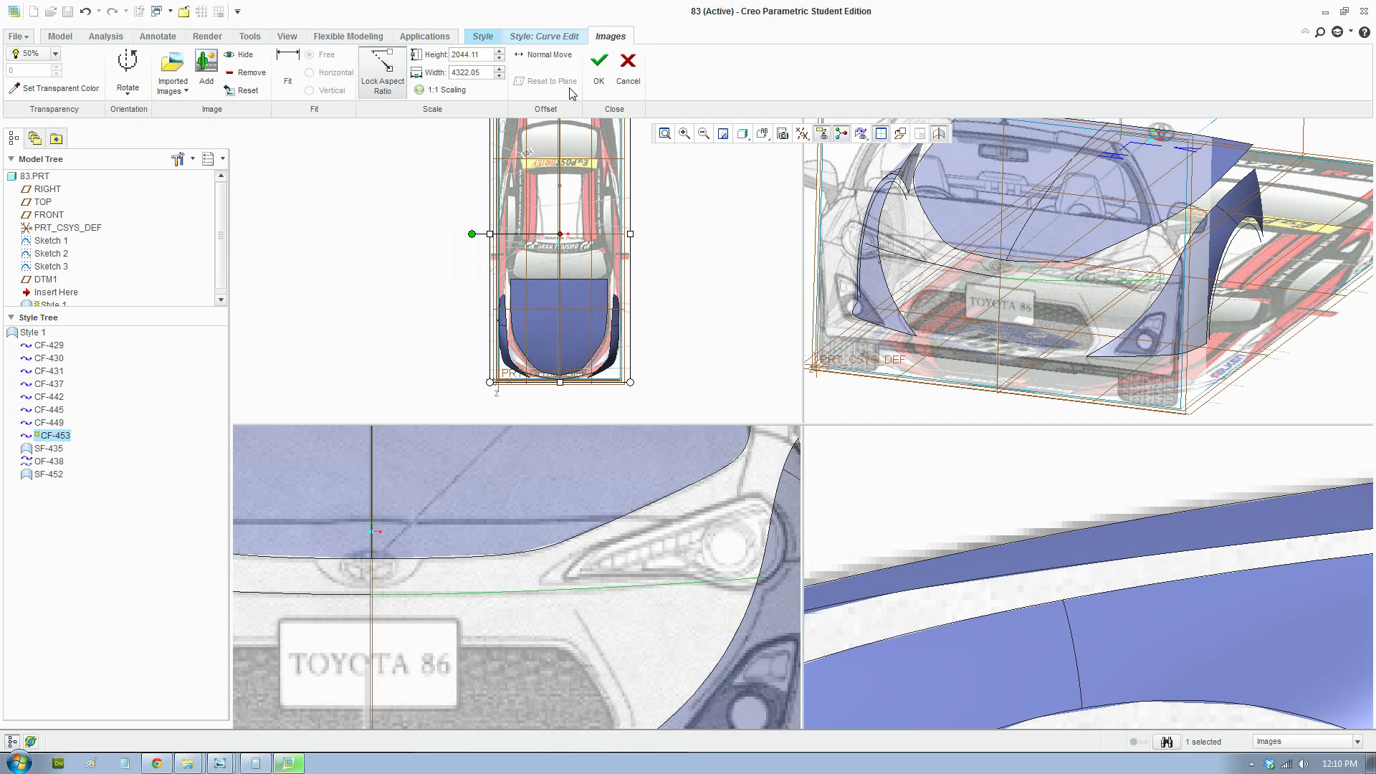
click(601, 72)
Resume editing the front curve and move its inner control point outward in the top view to follow the nose outline
scroll(595, 367, down, 5)
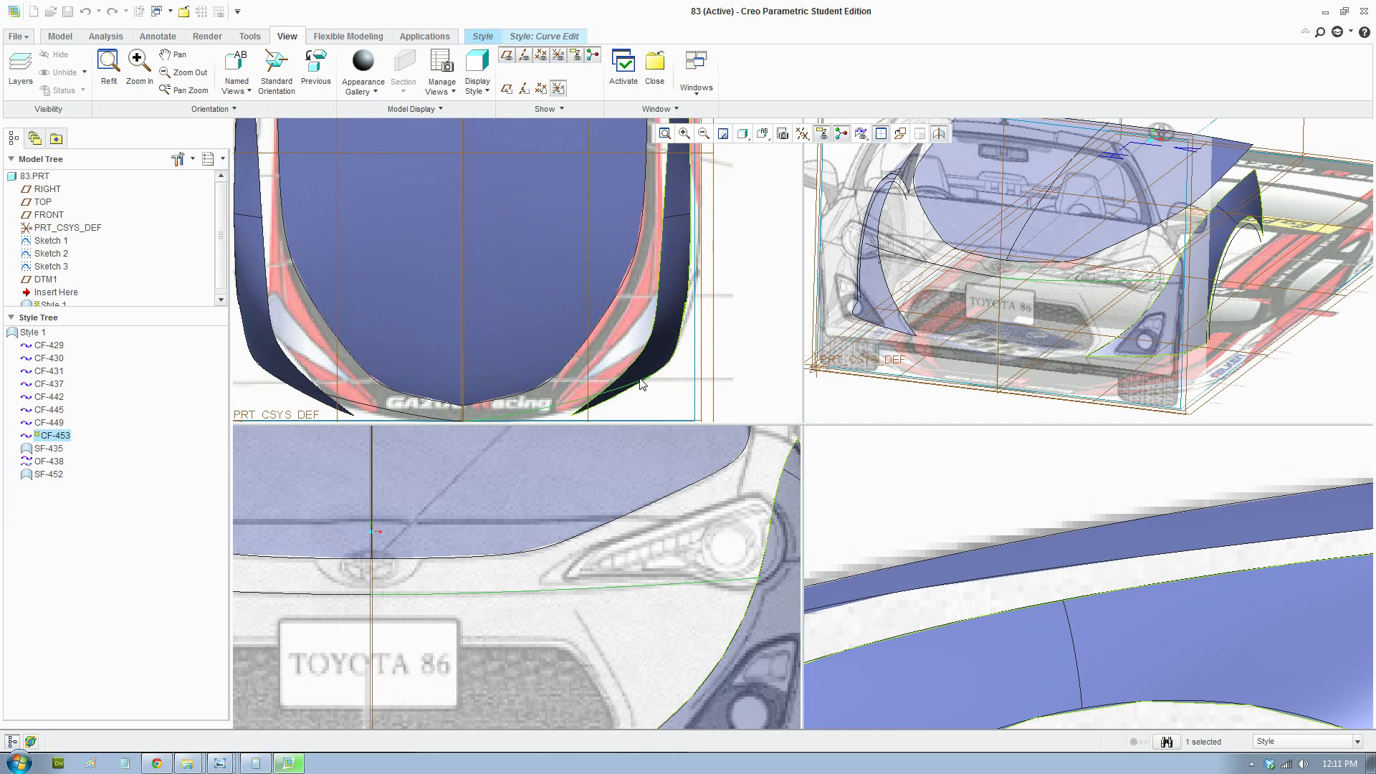
shift+middle_drag(604, 338, 611, 294)
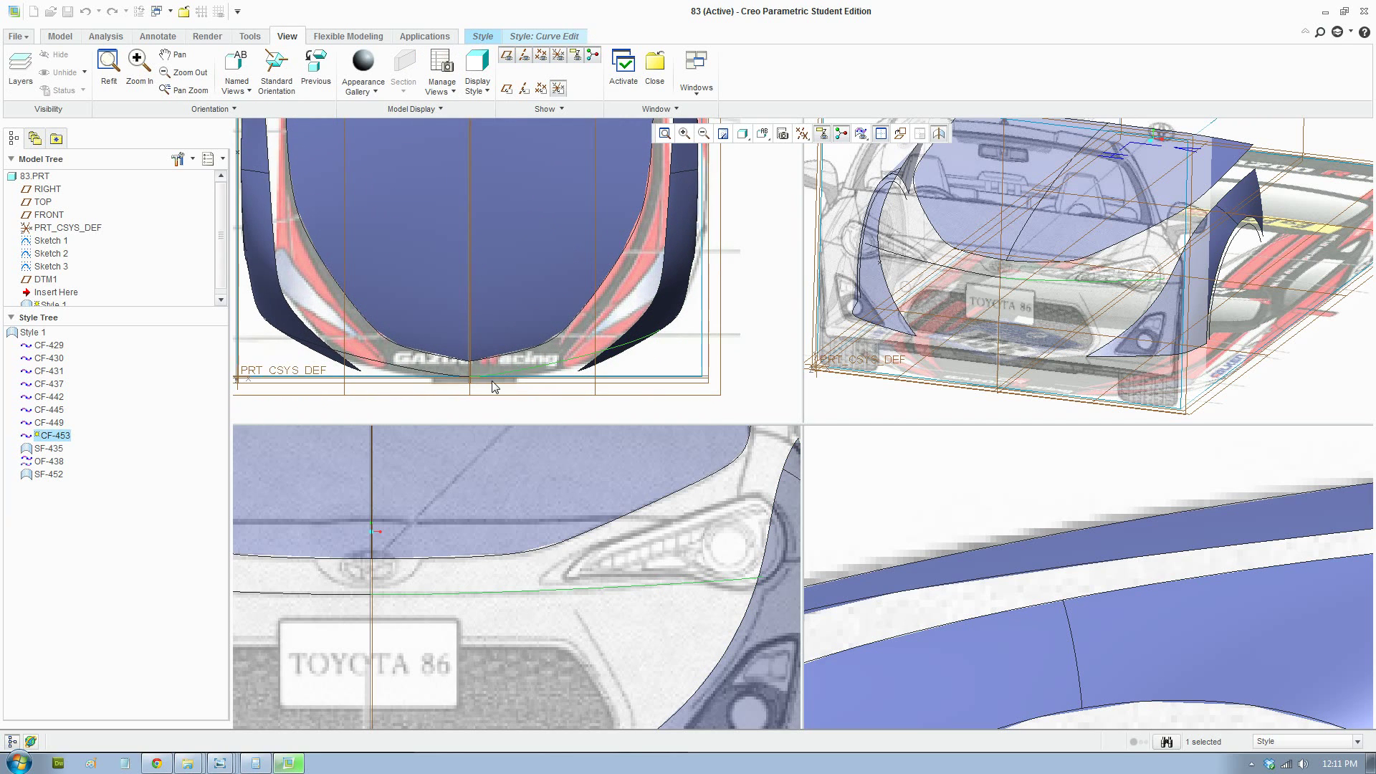
scroll(493, 387, down, 1)
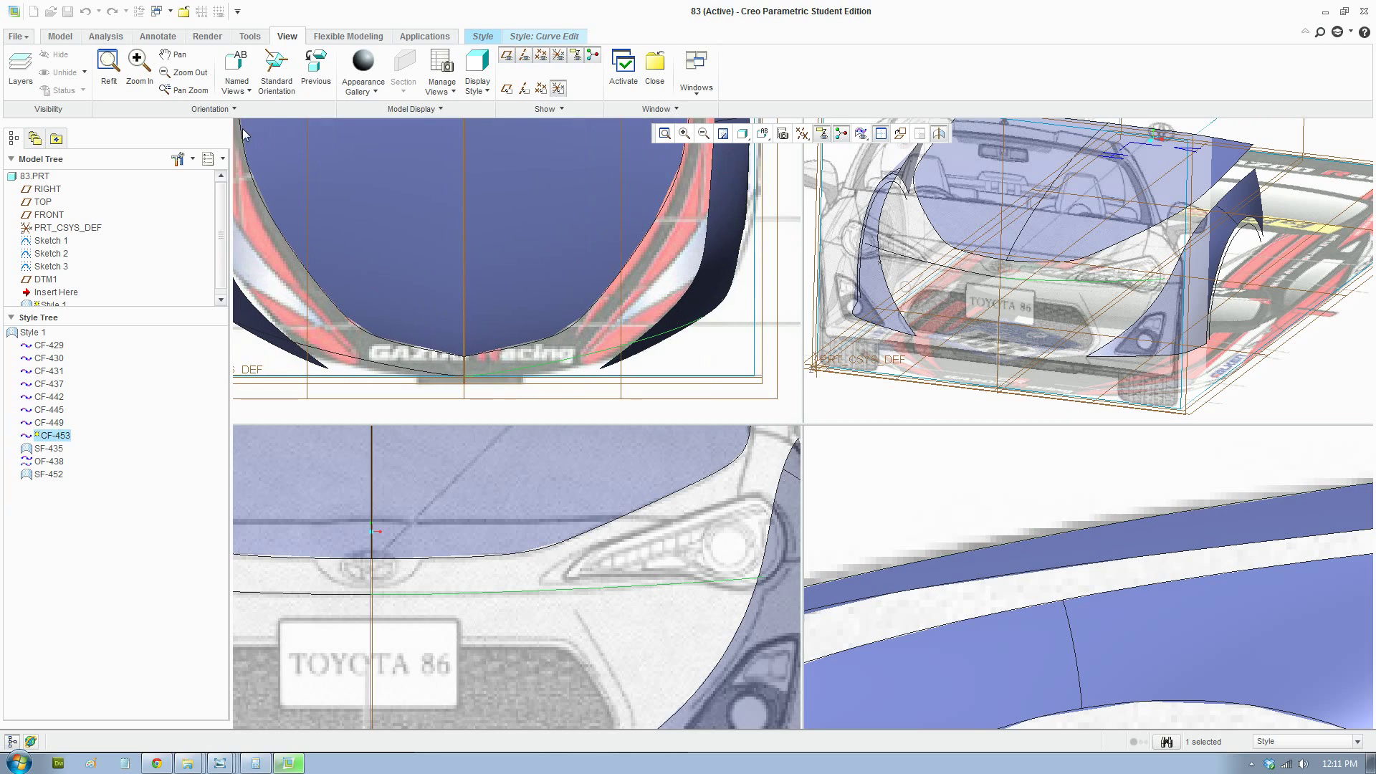
click(556, 35)
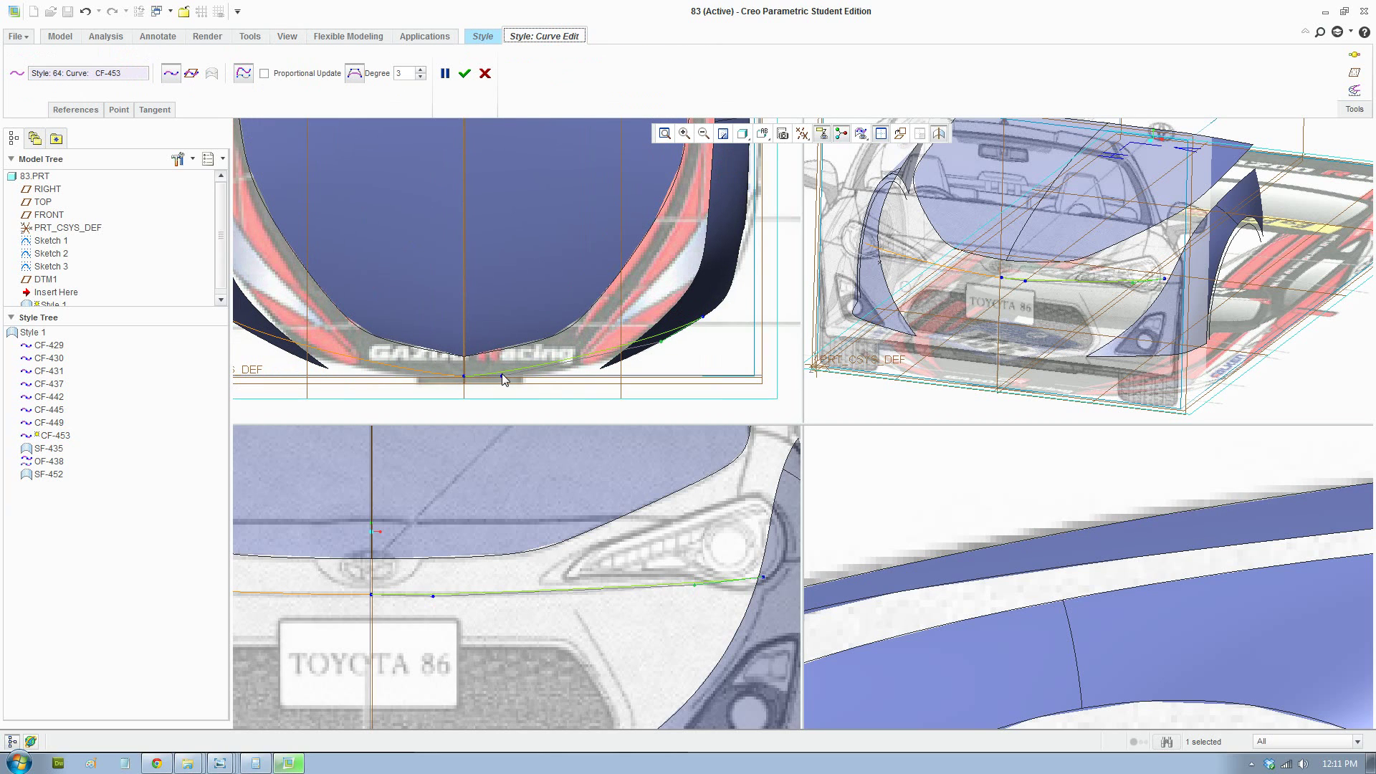
drag(504, 380, 587, 384)
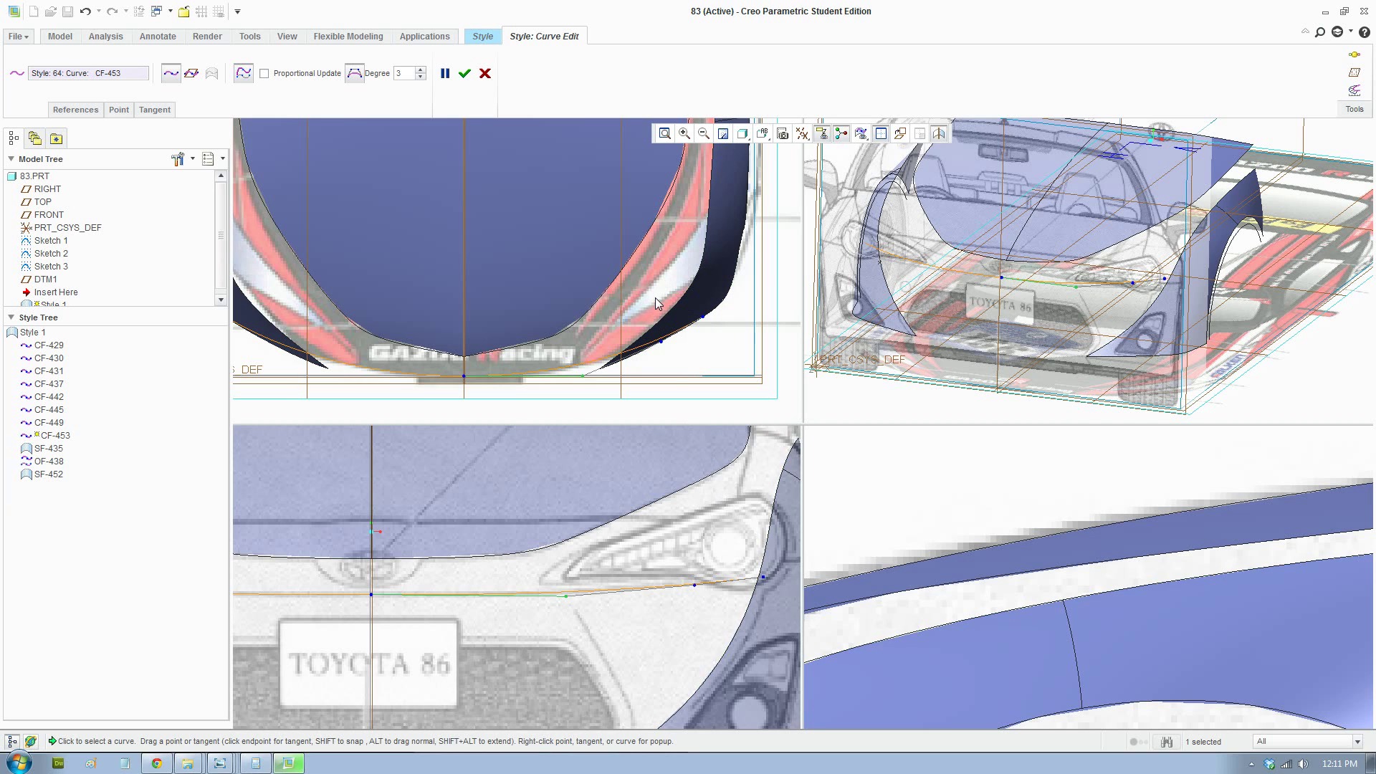
Hide the fender surface and move the front curve's control point nearest its fender end slightly forward in the top view
scroll(621, 346, up, 2)
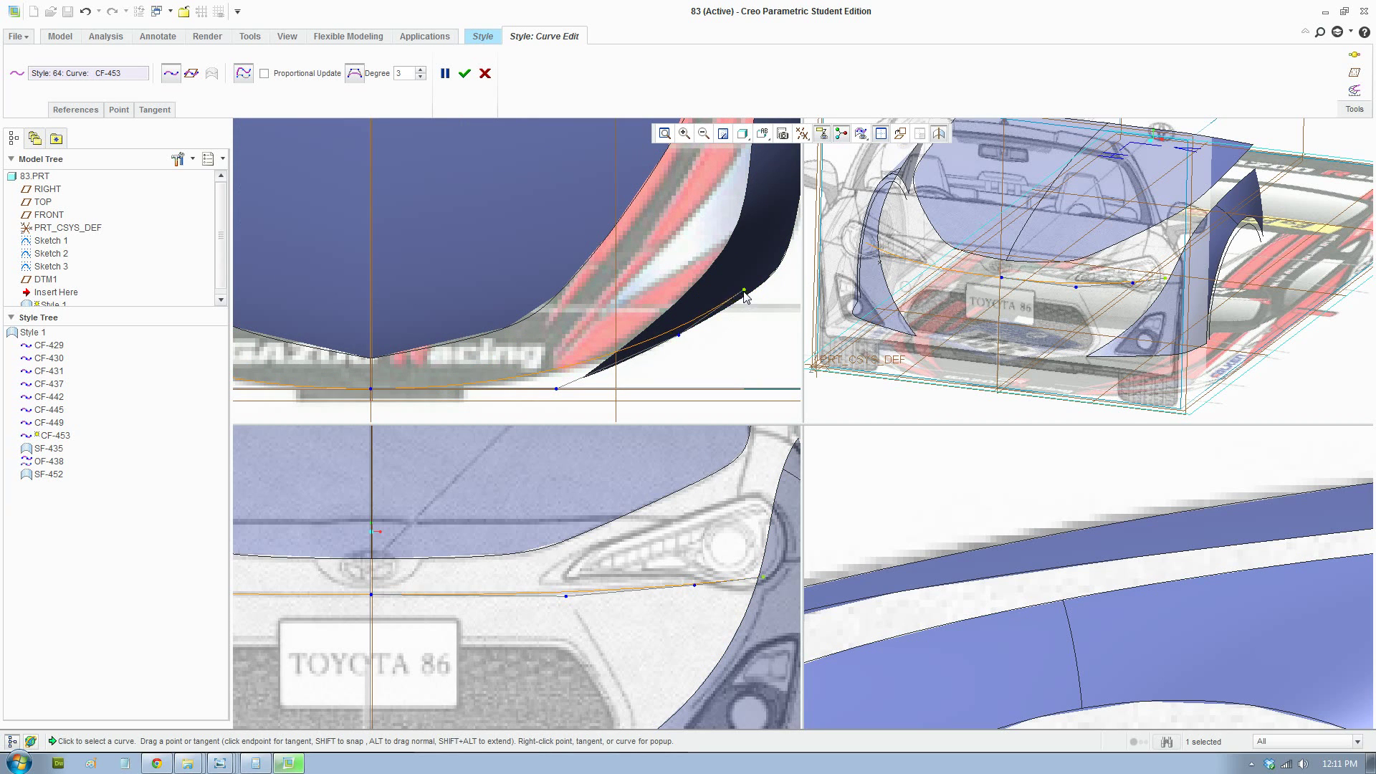
click(56, 453)
click(49, 475)
right_click(49, 475)
click(93, 652)
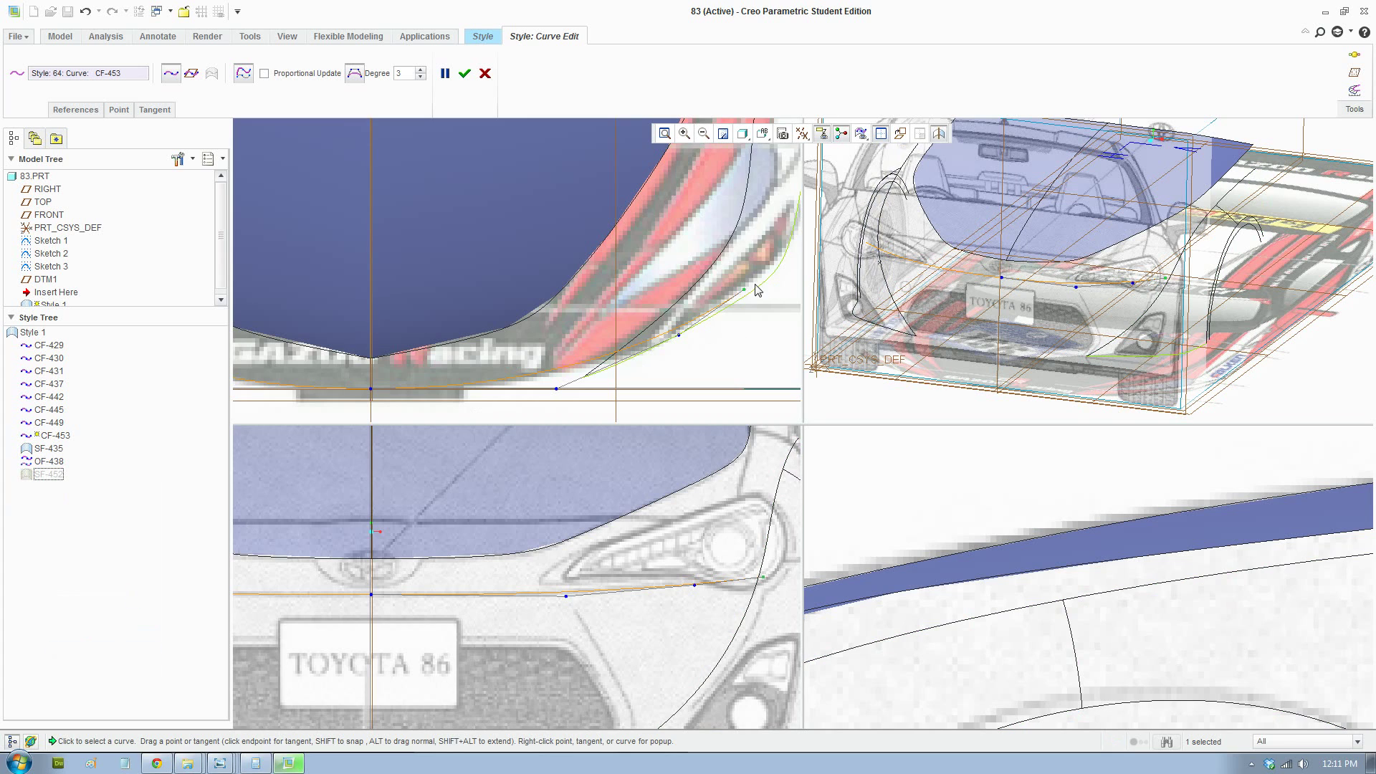
drag(743, 288, 679, 342)
Set the Y coordinate of the control point next to the centerline endpoint to the endpoint's 525.505043 and accept the curve edit
scroll(699, 504, up, 3)
scroll(423, 557, down, 3)
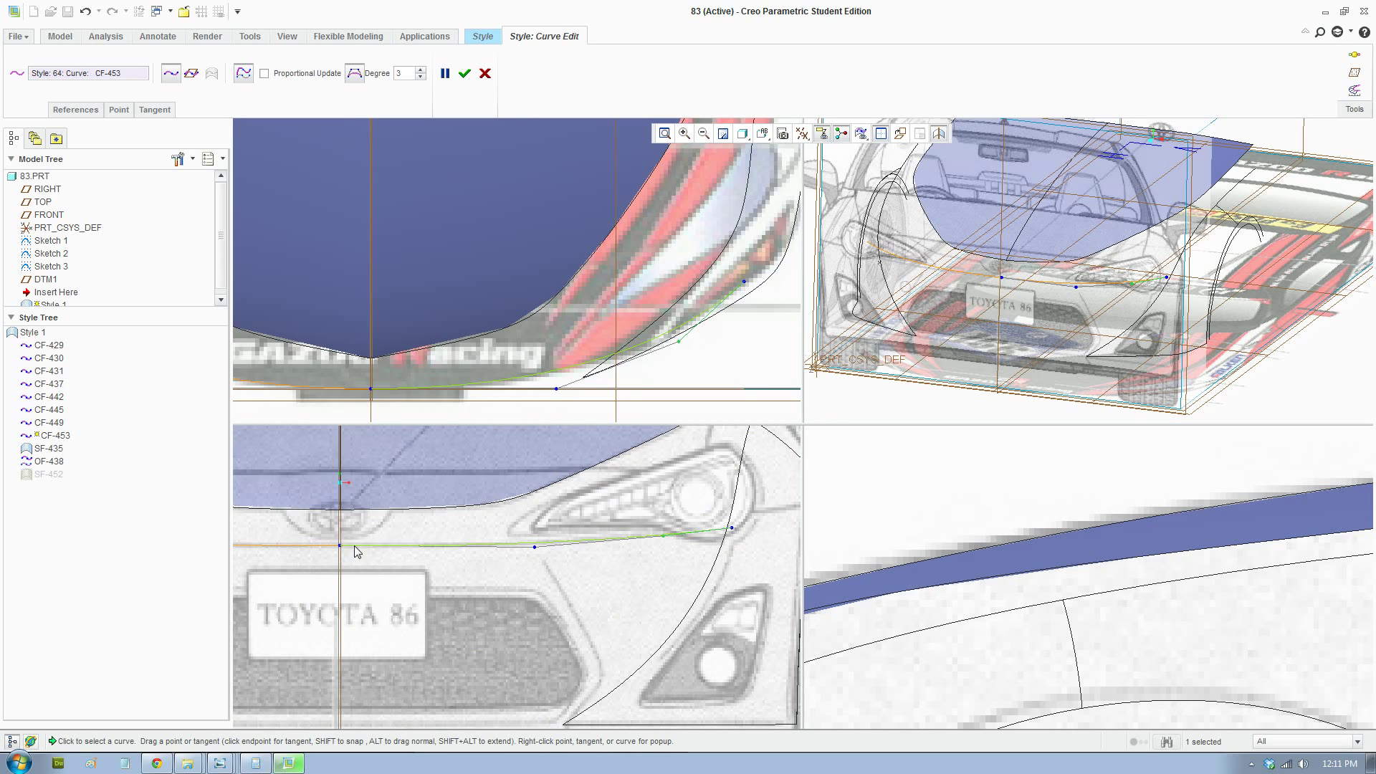
click(119, 109)
double_click(143, 220)
key(ctrl+c)
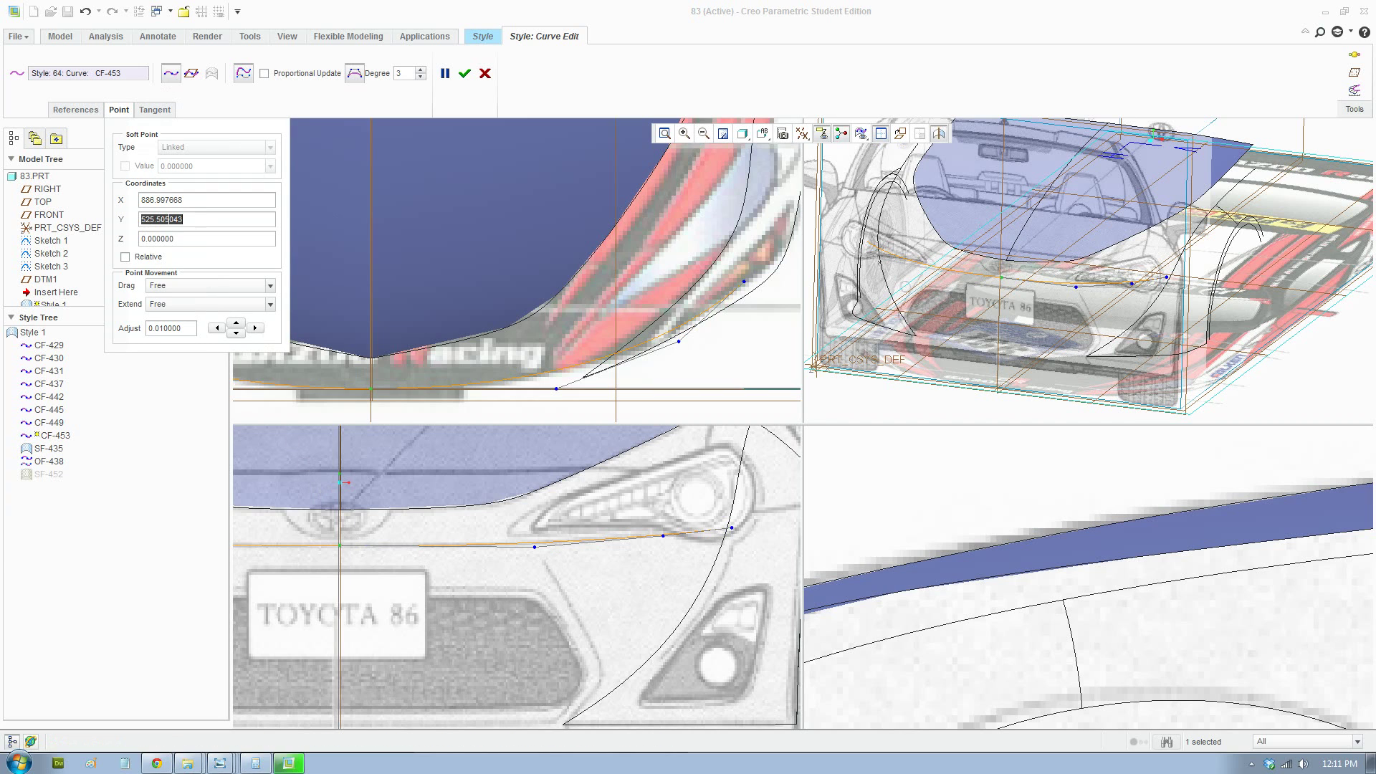
click(536, 550)
drag(199, 219, 59, 205)
key(ctrl+v)
key(Return)
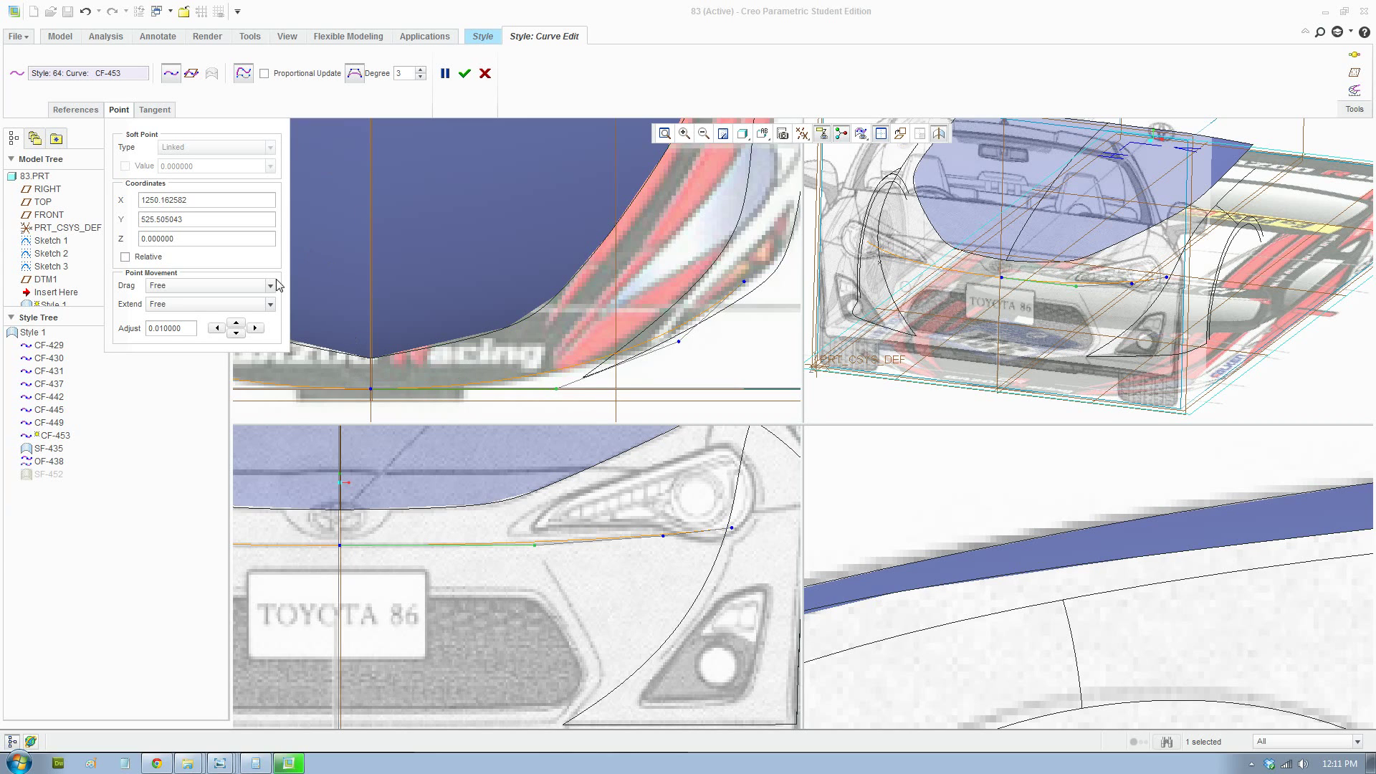
click(464, 73)
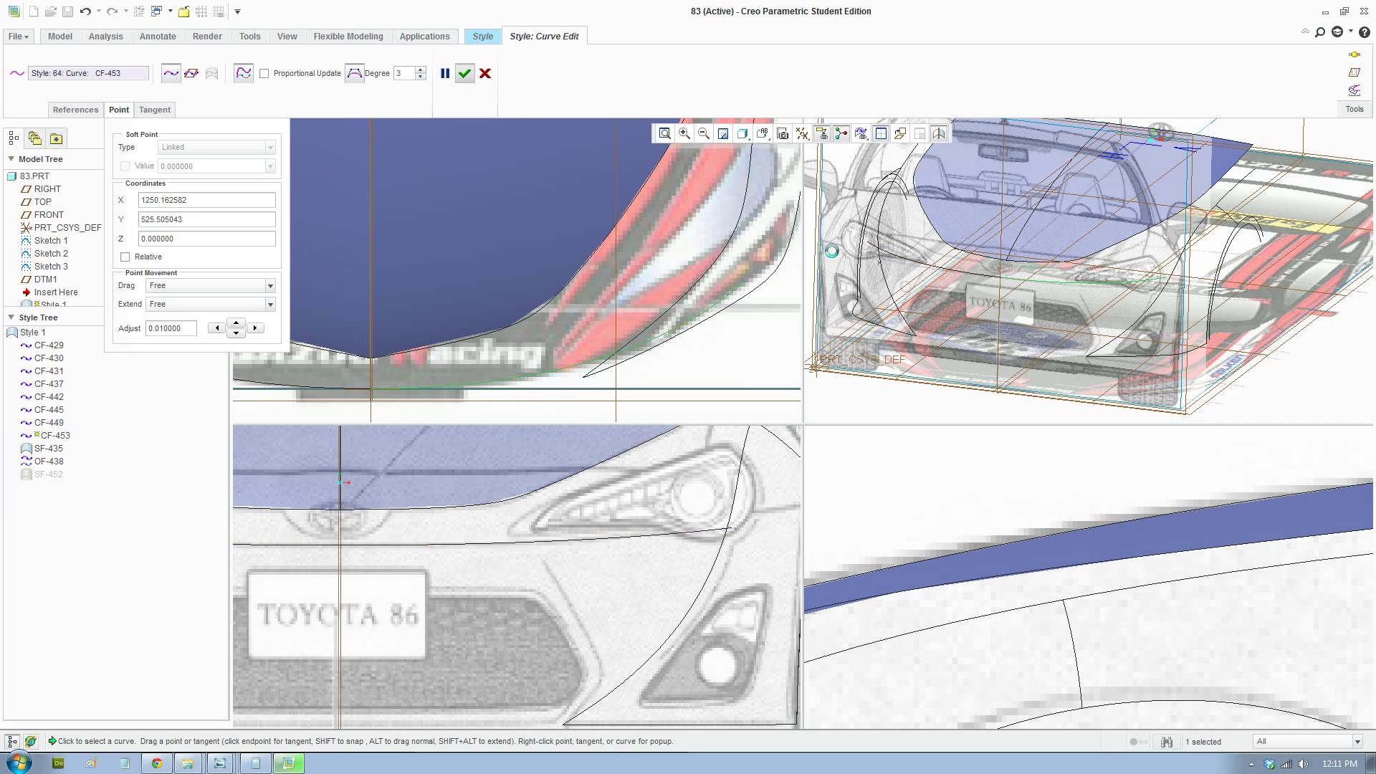
Examine the edited front curve in the perspective and side views against the reference images
middle_drag(1119, 308, 1021, 262)
middle_drag(1033, 577, 1004, 616)
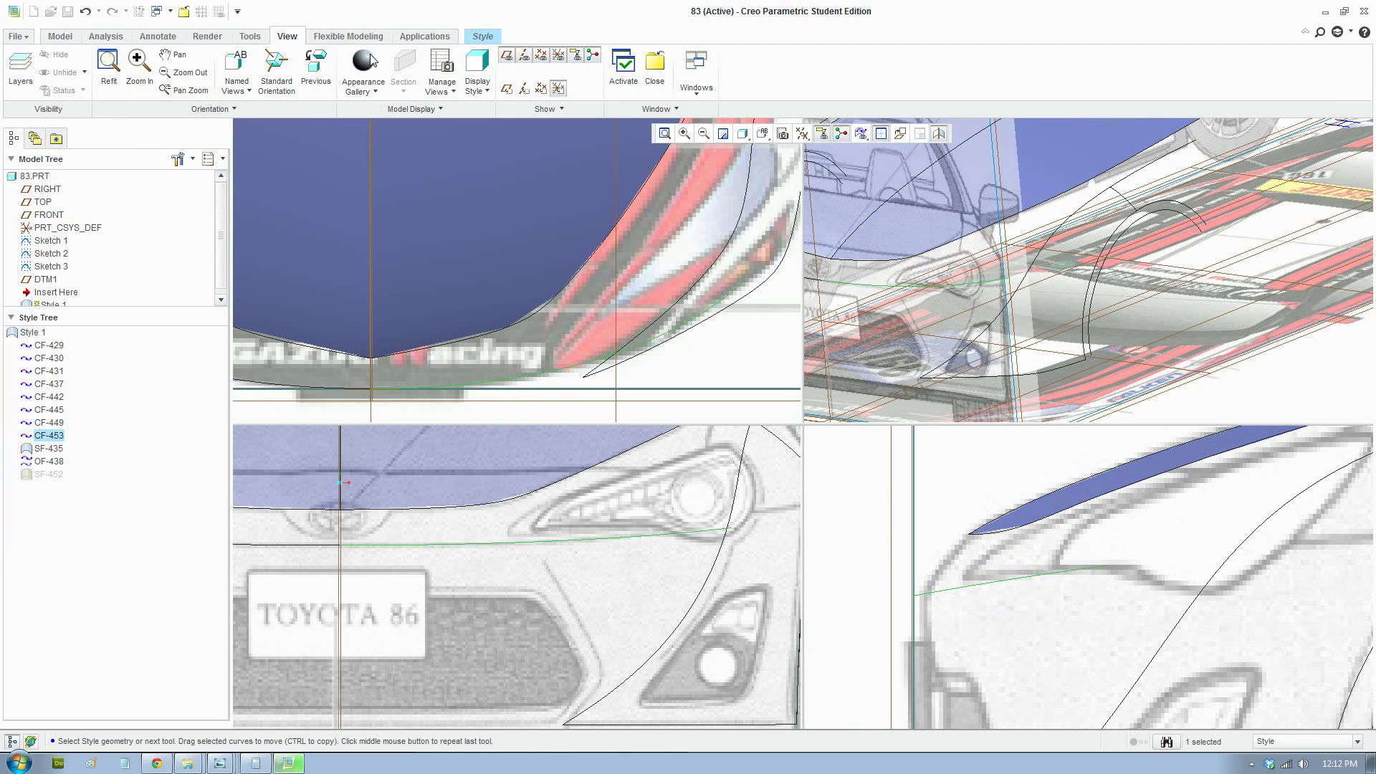
click(483, 36)
click(196, 62)
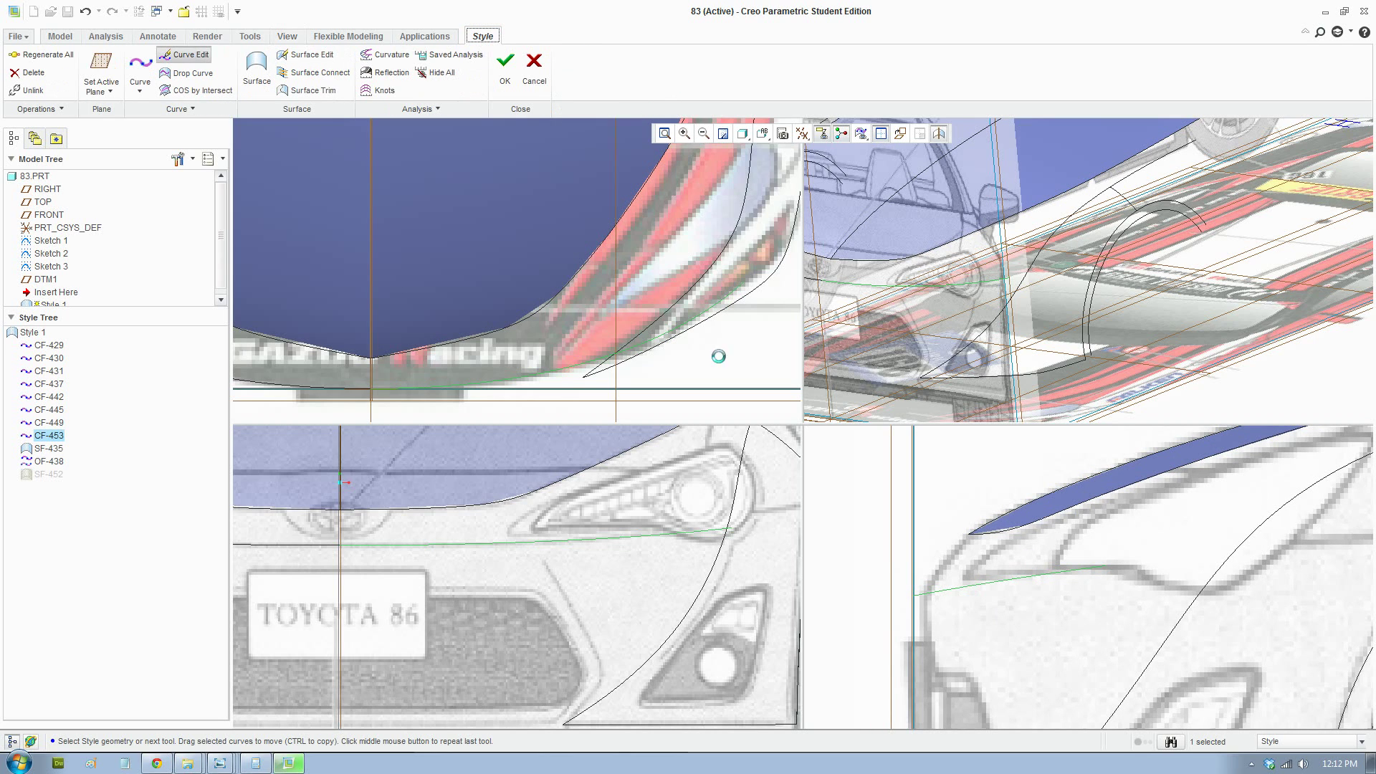
click(1104, 567)
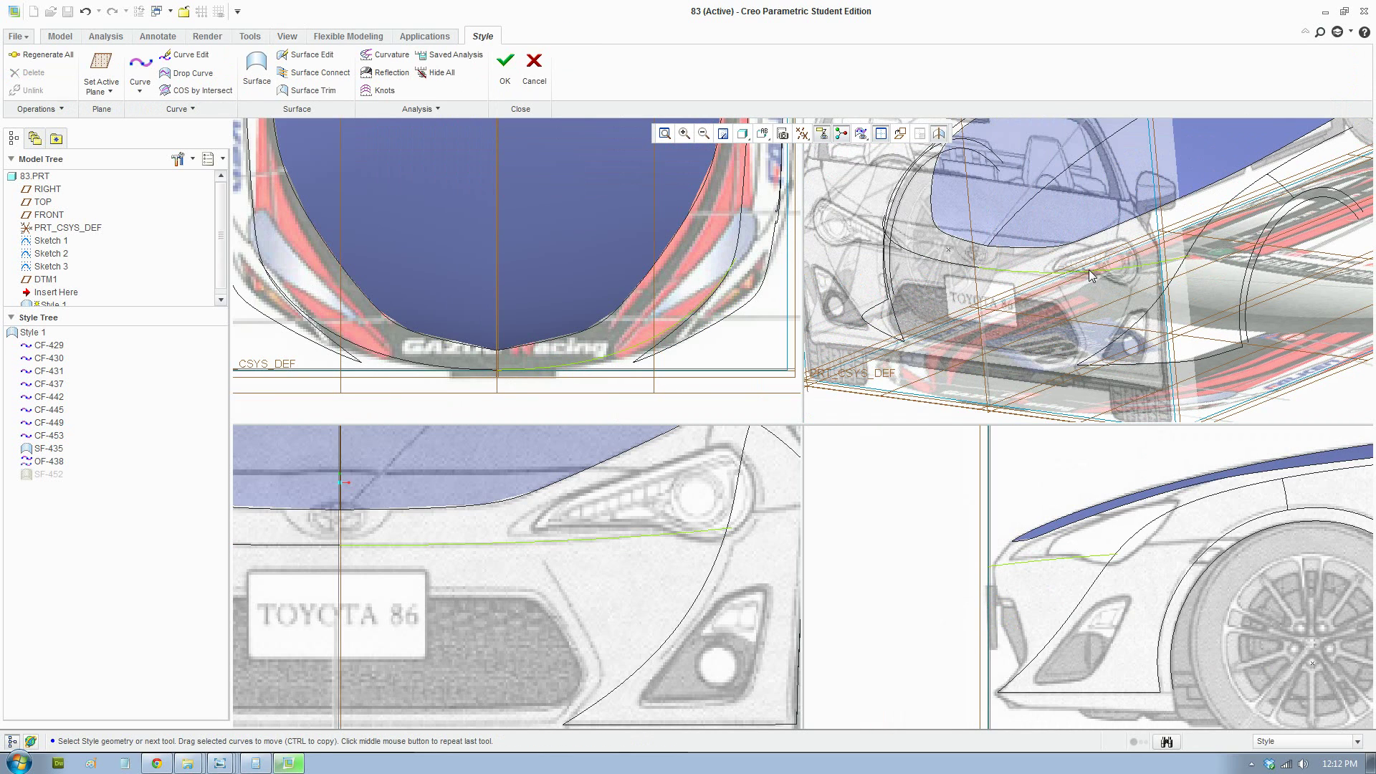
click(1099, 274)
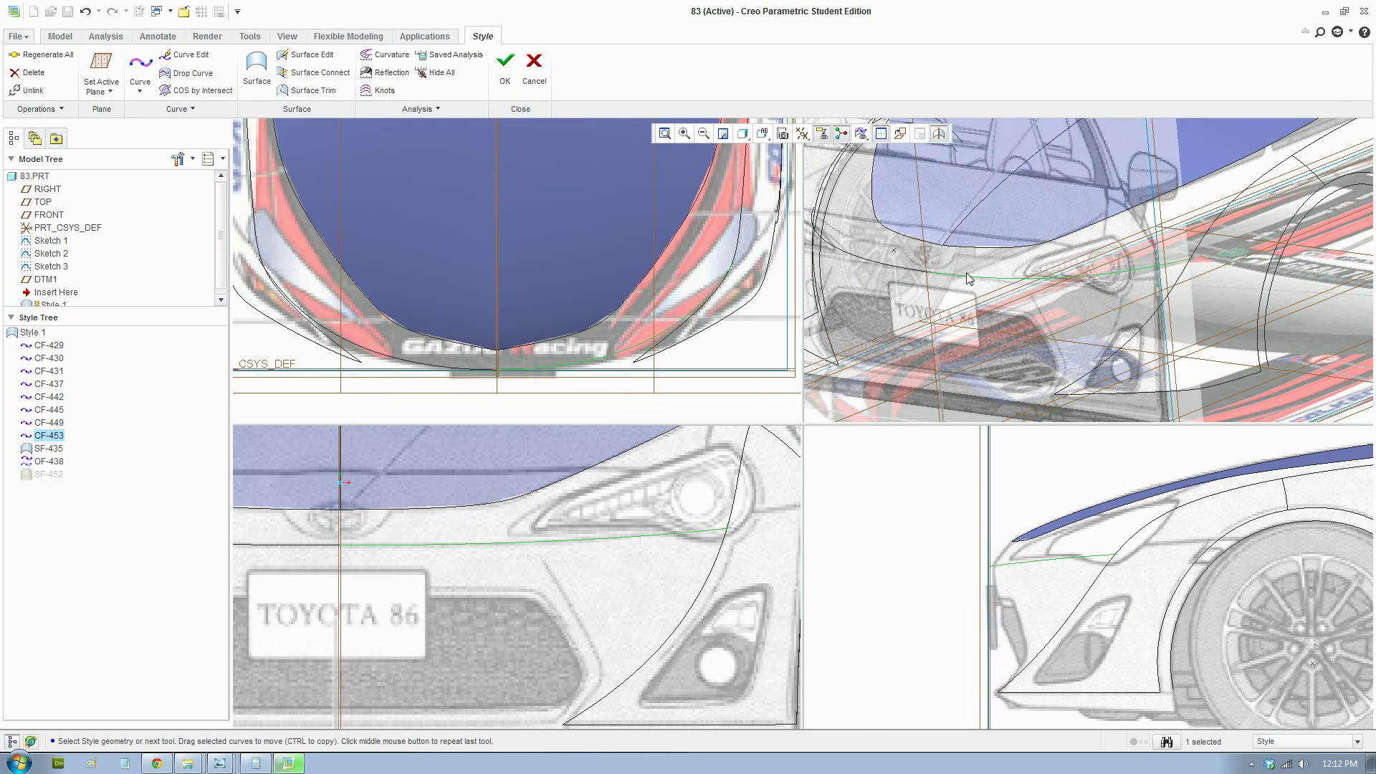
scroll(1001, 570, down, 2)
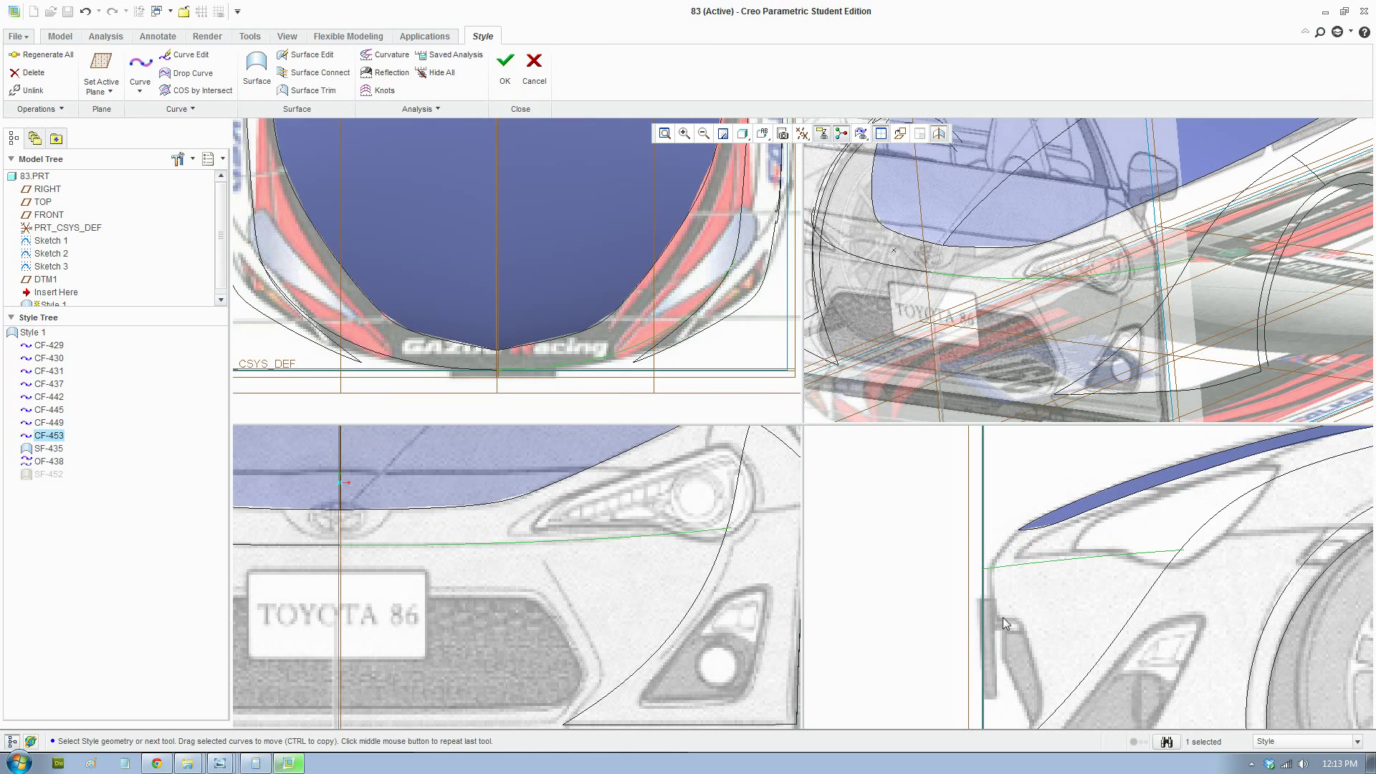
click(140, 65)
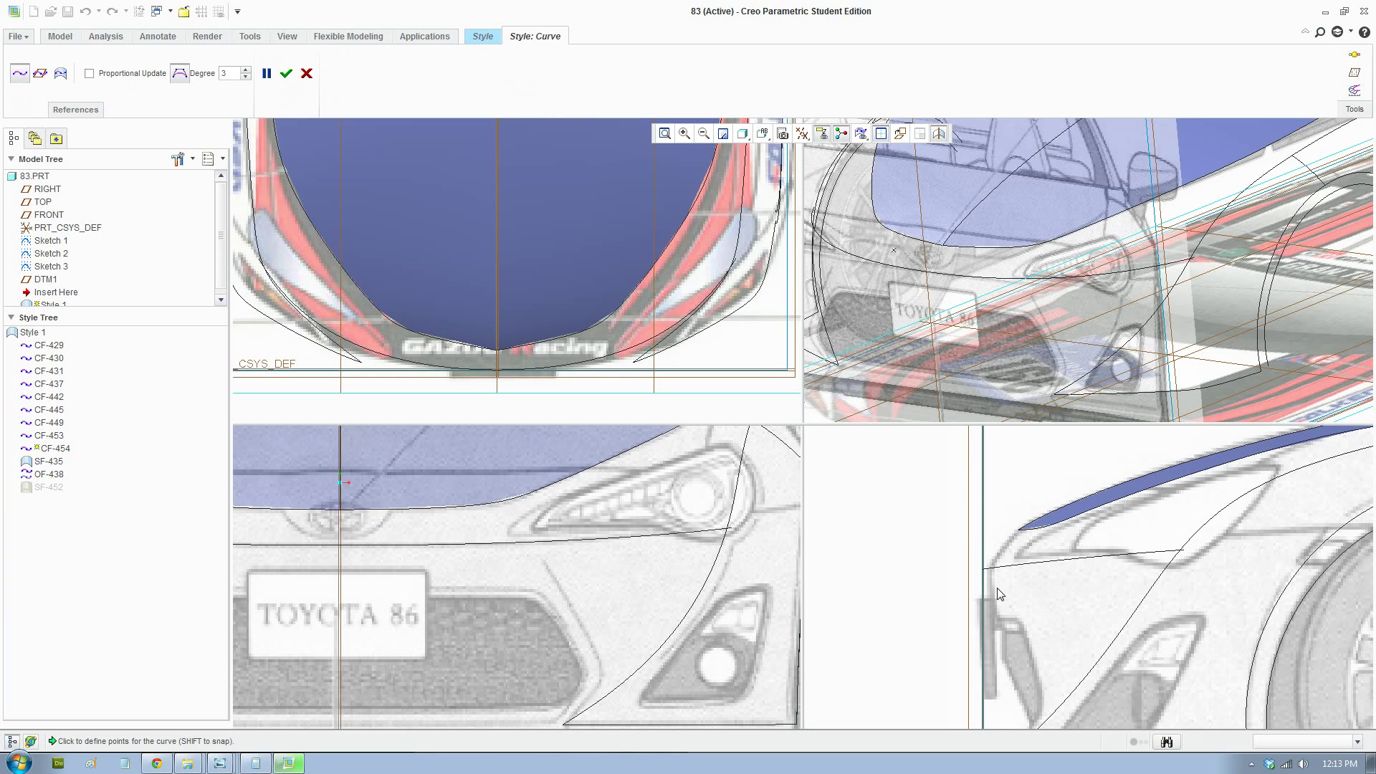
scroll(989, 577, down, 2)
shift+middle_drag(1044, 628, 980, 502)
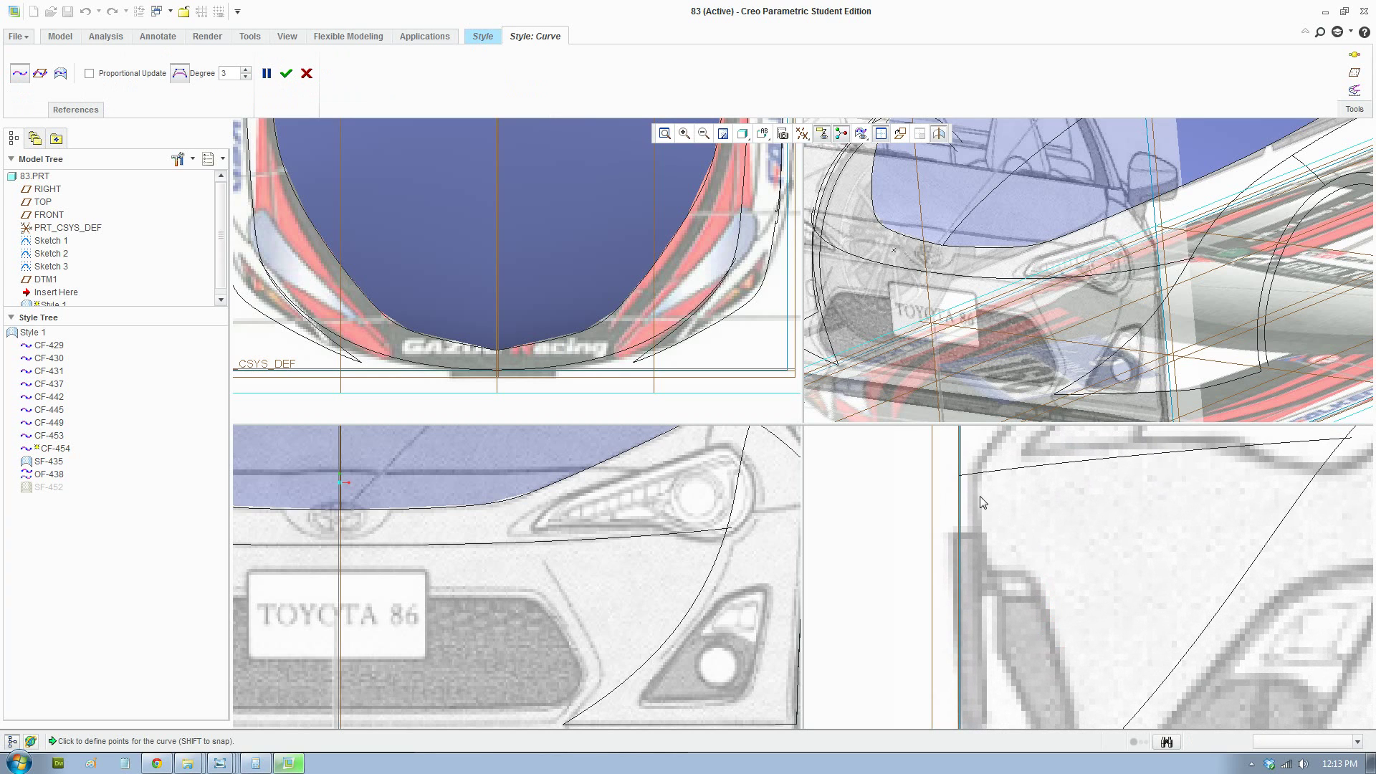
click(307, 73)
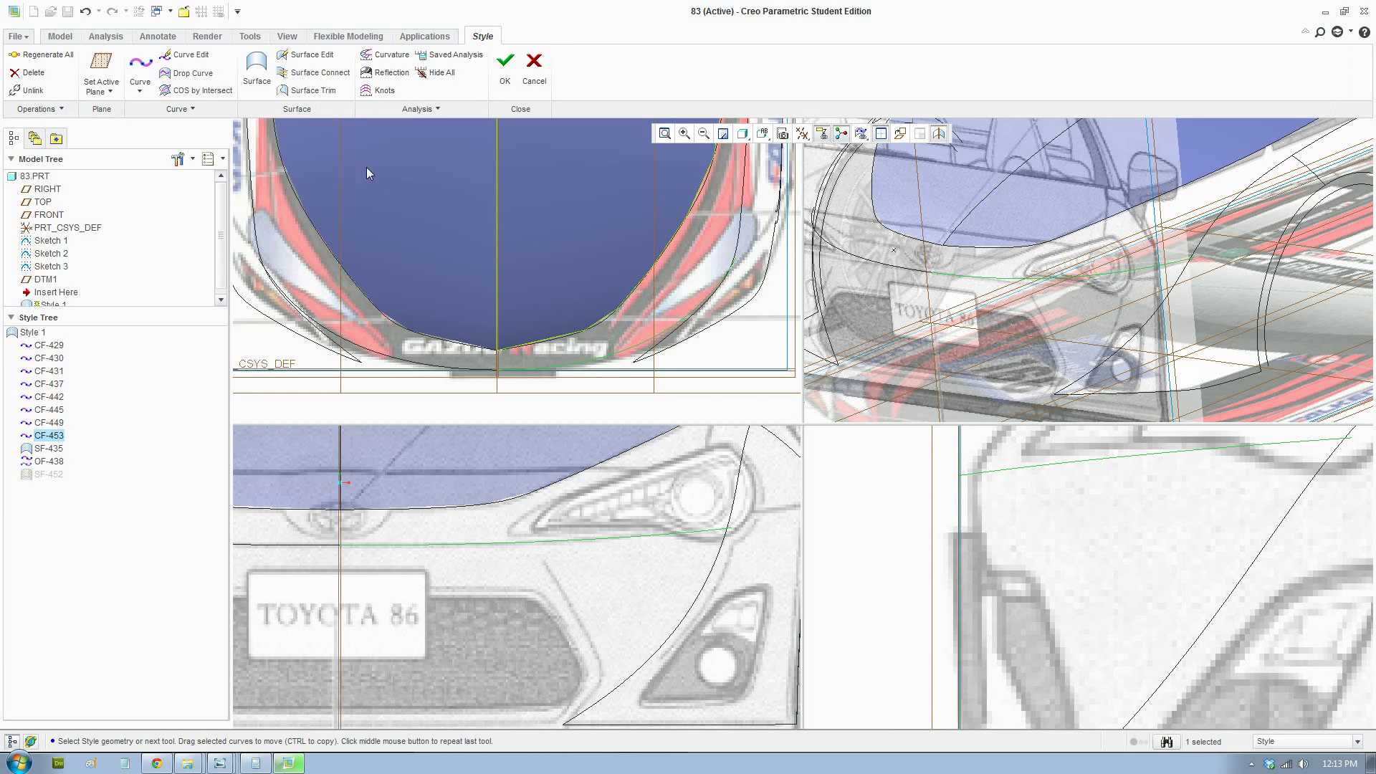
Edit the front curve and move its centerline endpoint and adjacent control point rearward onto the bumper outline in the side view
click(189, 60)
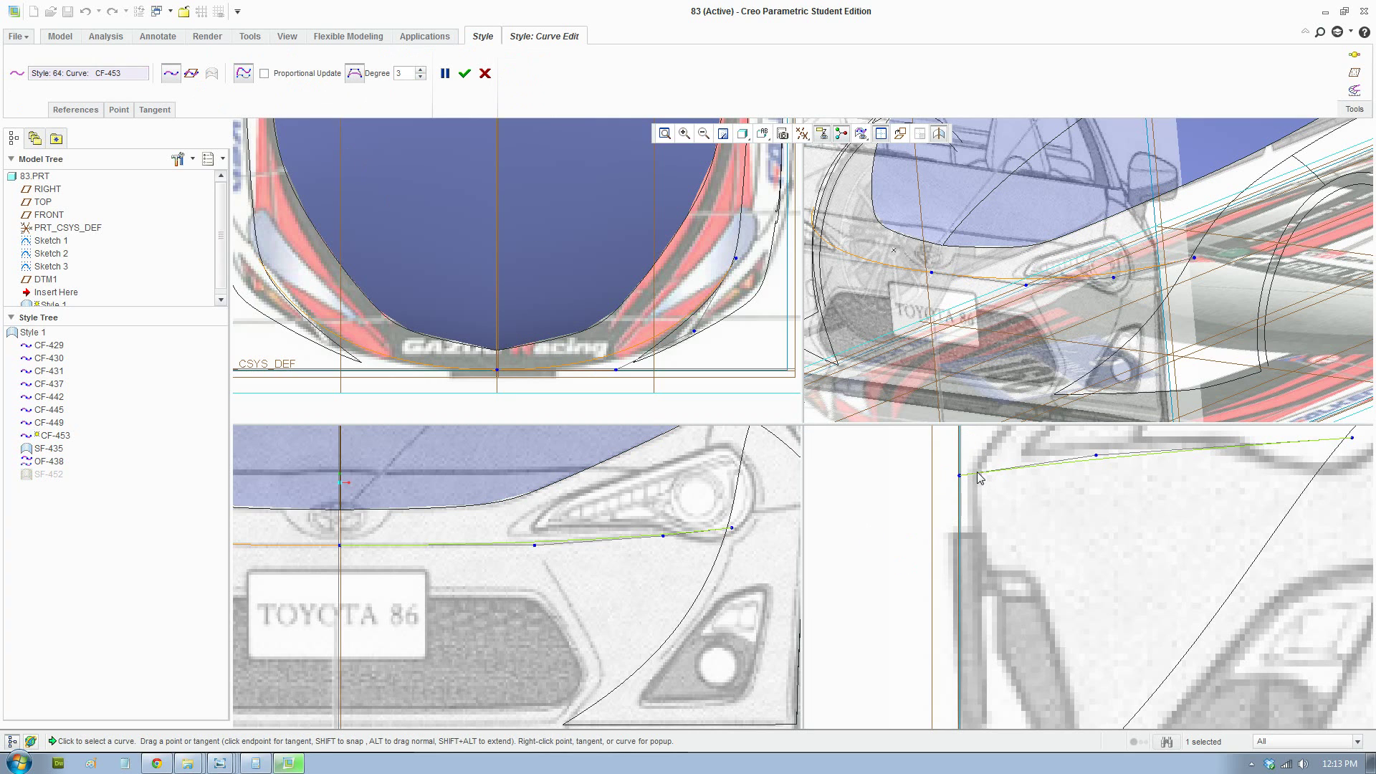
drag(961, 476, 977, 475)
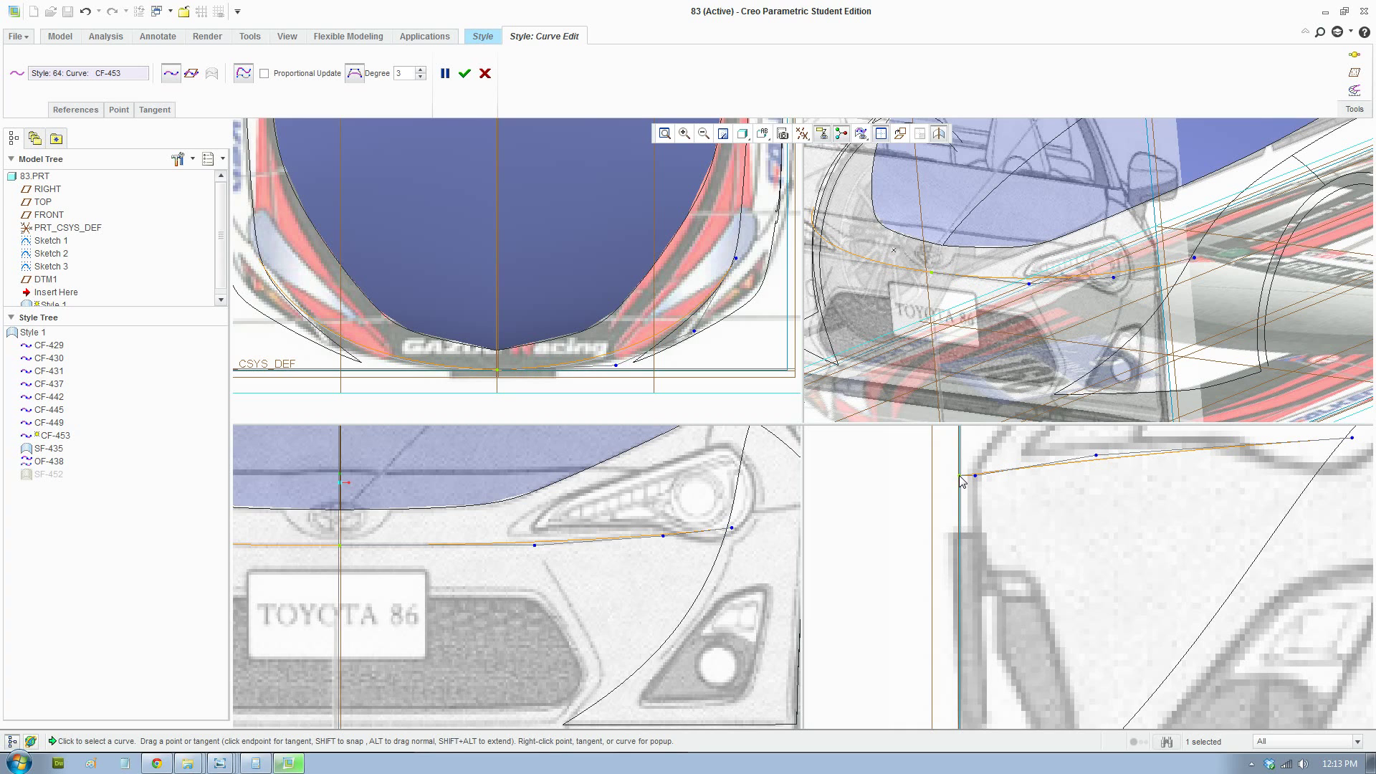
drag(974, 478, 976, 479)
scroll(975, 478, down, 4)
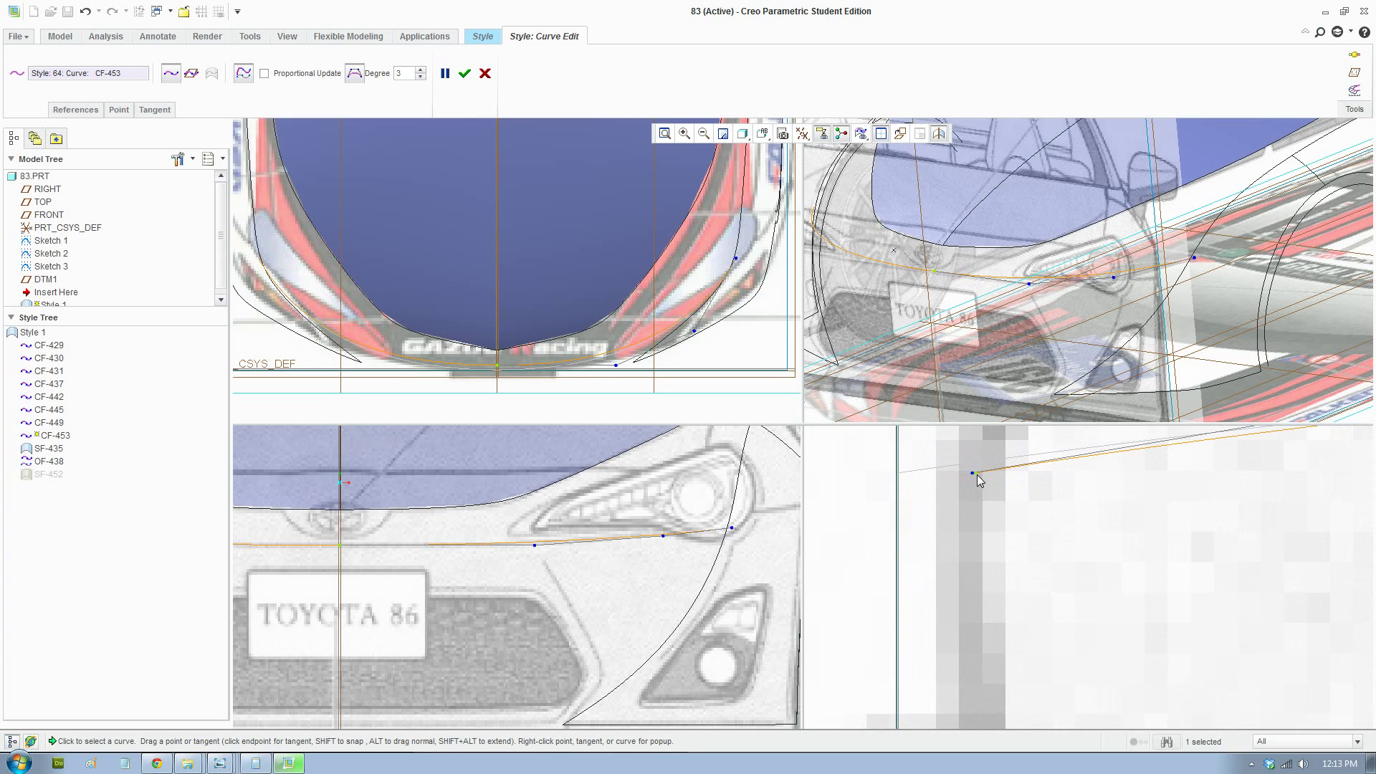
drag(972, 472, 968, 472)
Try to copy the centerline endpoint's X coordinate, 886.997668, to the adjacent control point
click(125, 110)
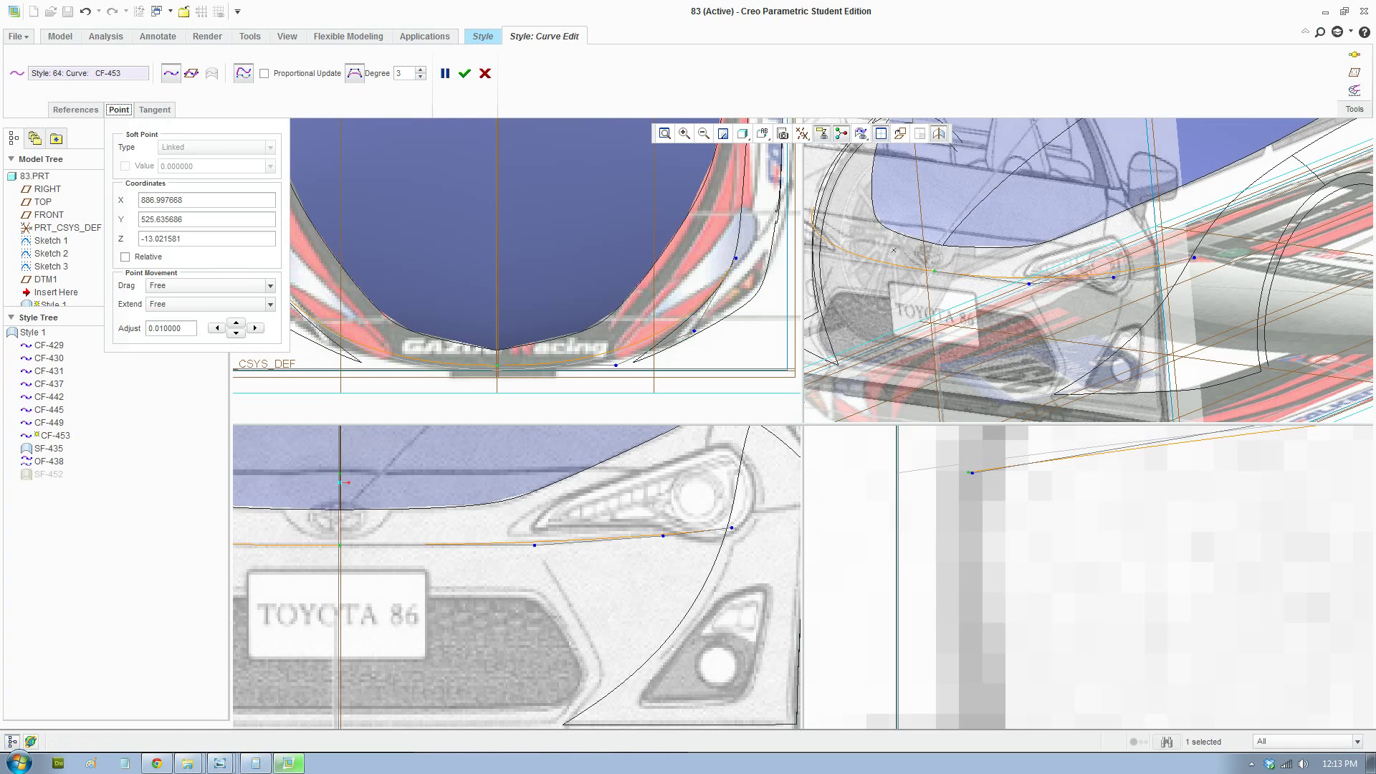
drag(185, 200, 128, 197)
key(ctrl+c)
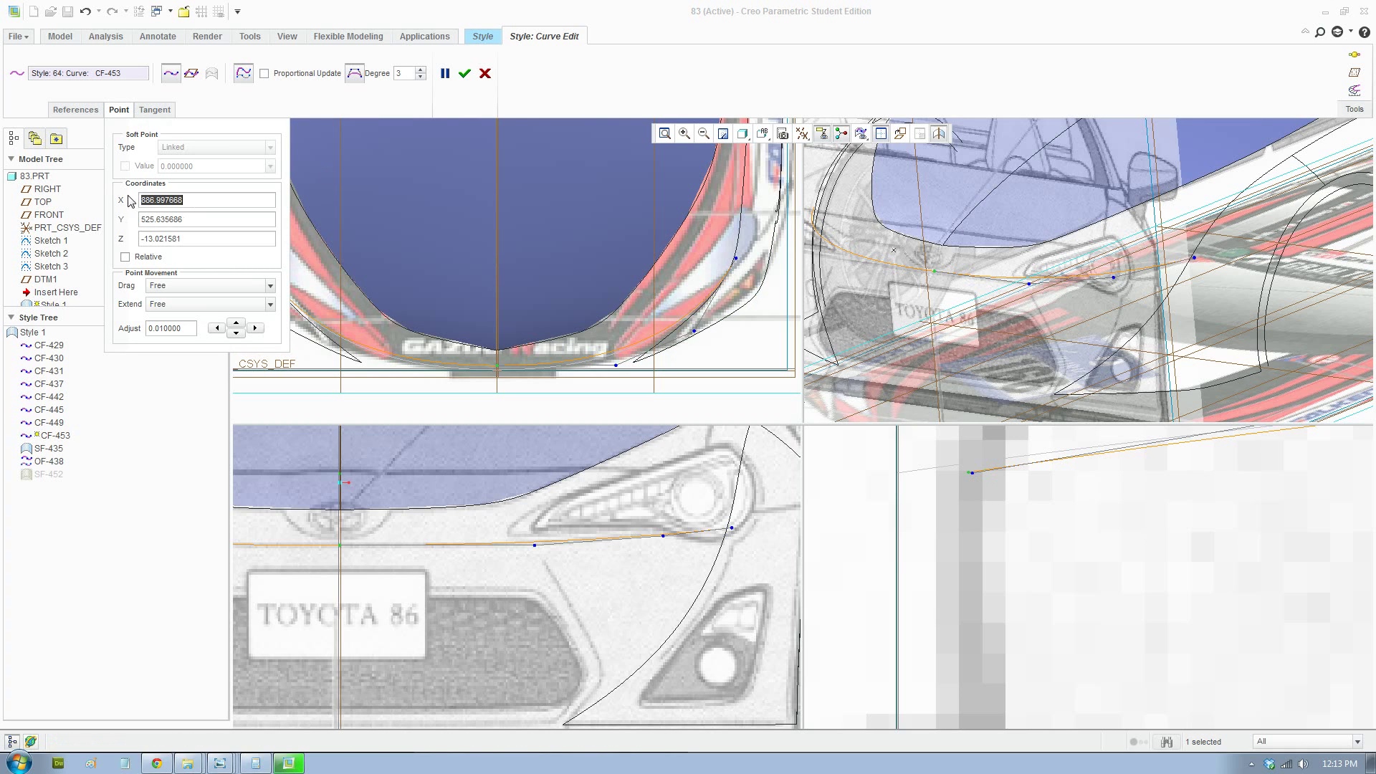
click(974, 473)
drag(186, 200, 131, 199)
key(ctrl+v)
key(Return)
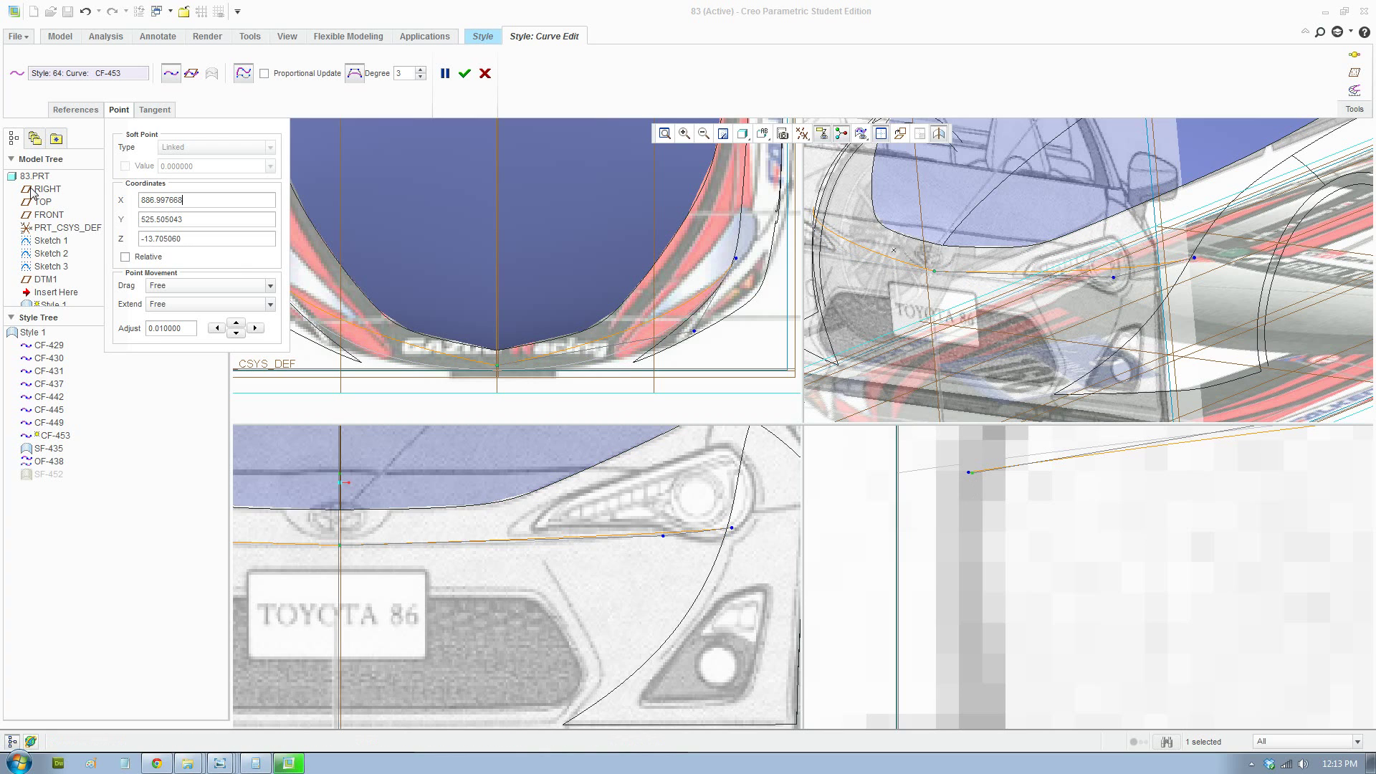
key(Return)
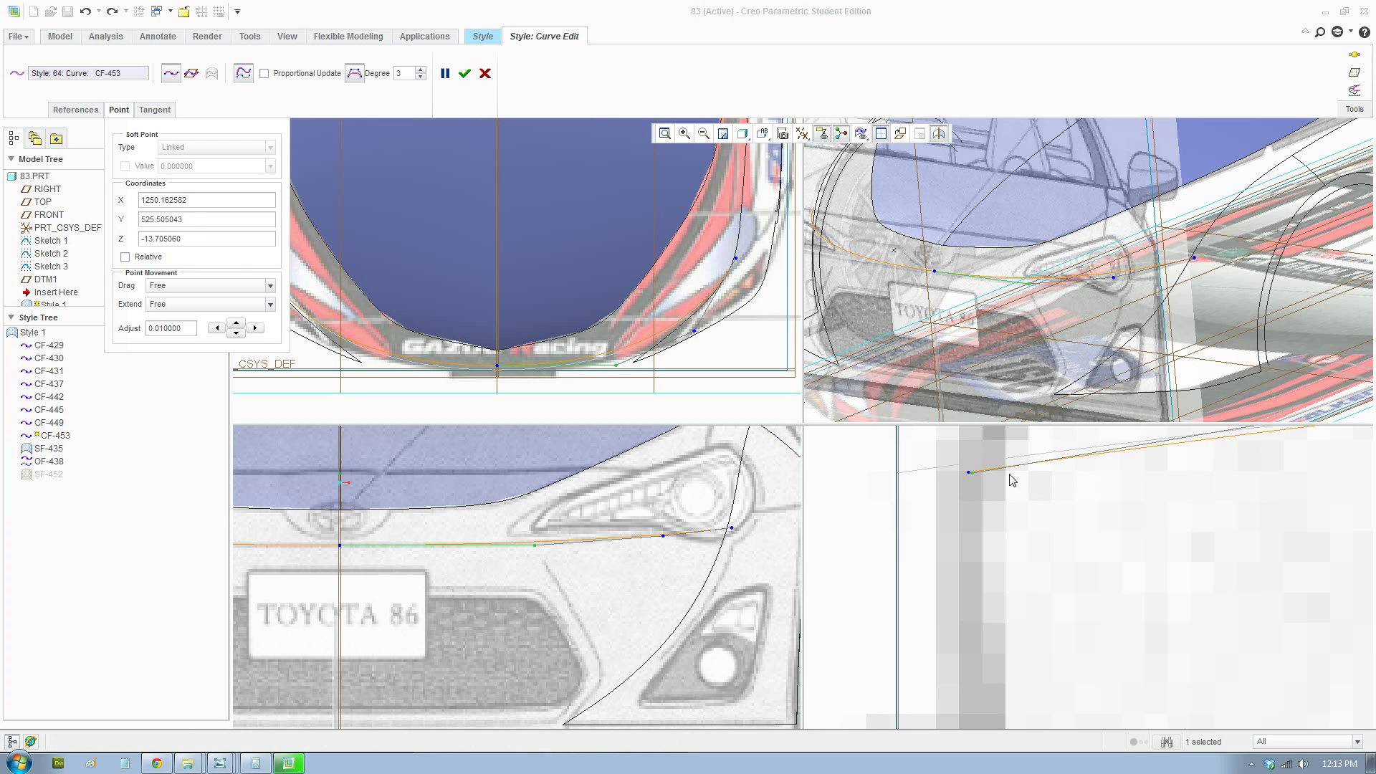
Copy the centerline endpoint's Z coordinate, -13.021581, to the adjacent control point of the front curve
click(972, 478)
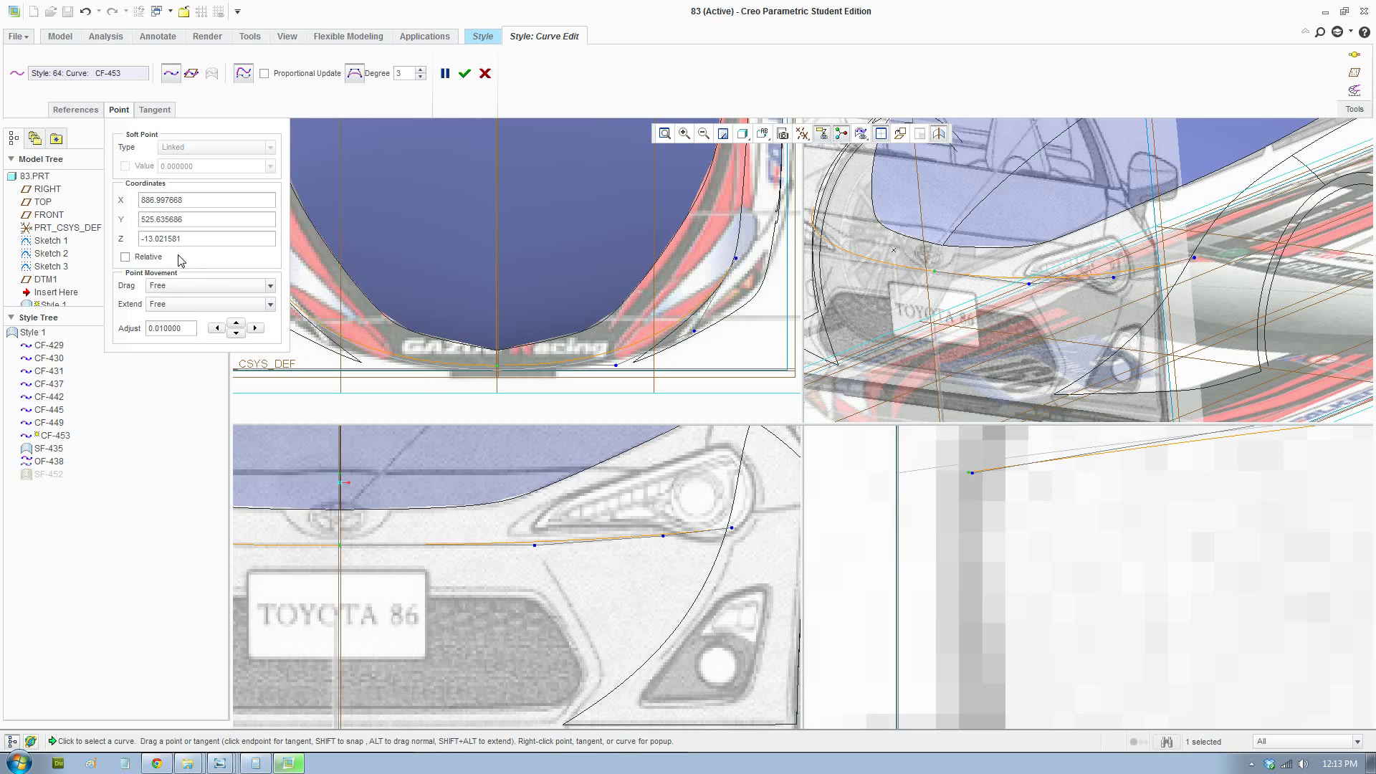
double_click(172, 239)
key(ctrl+c)
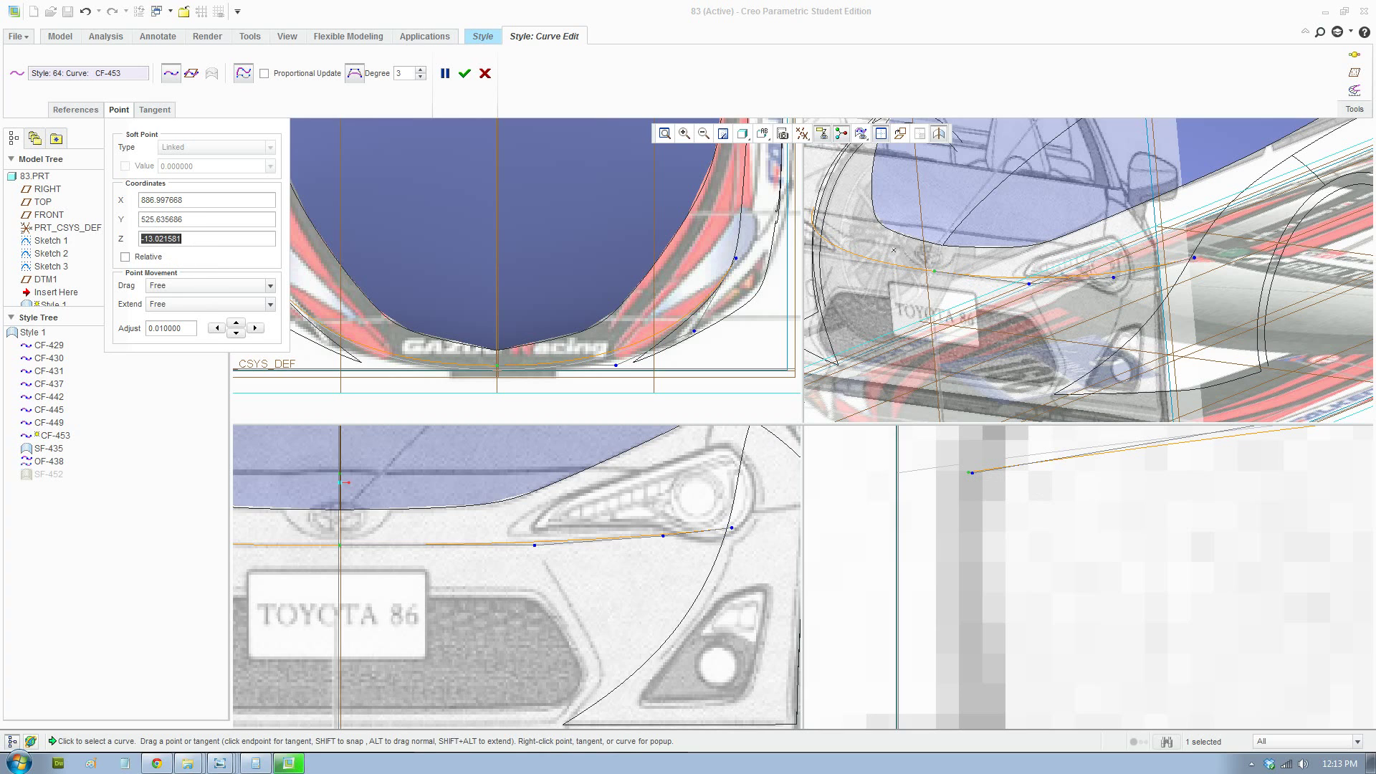
click(972, 475)
click(216, 240)
drag(202, 239, 119, 240)
key(ctrl+v)
key(Return)
click(1061, 519)
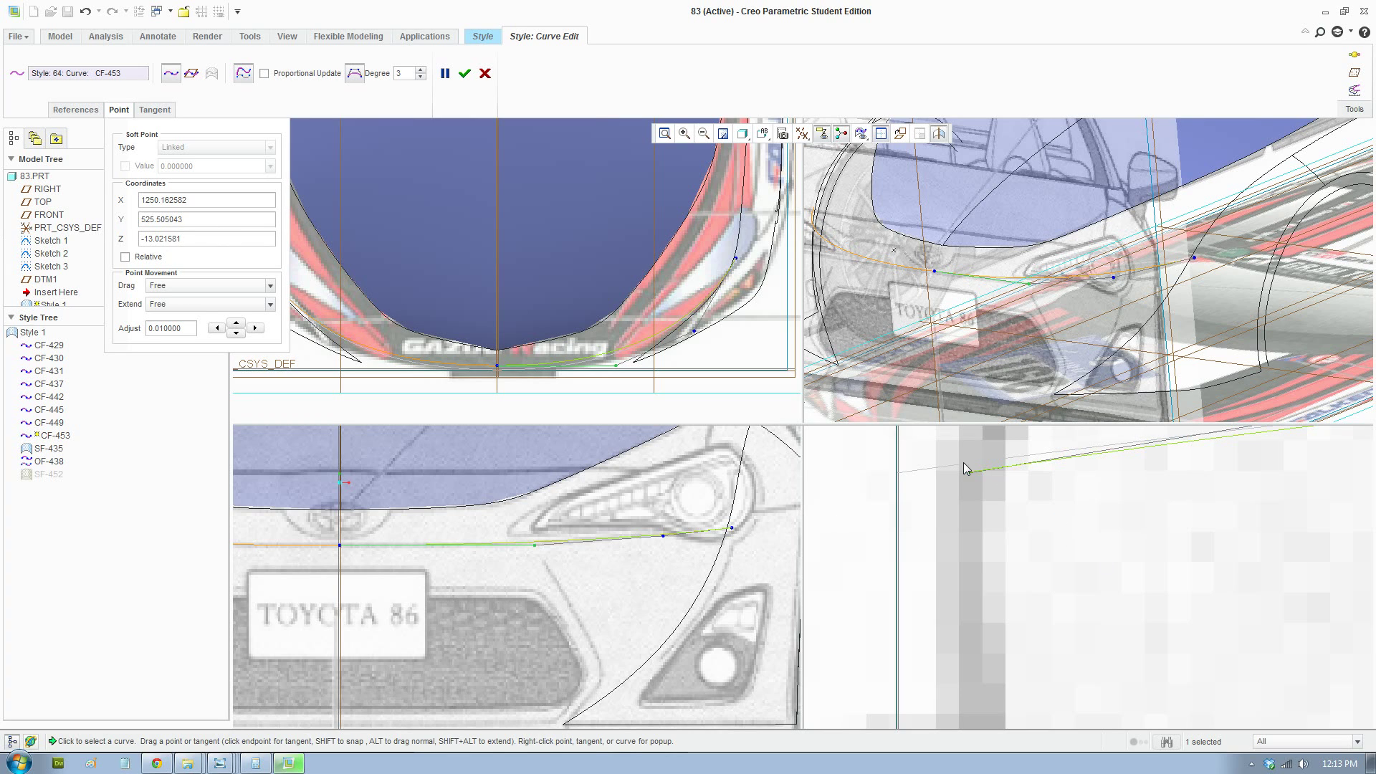
Set the adjacent control point's Y coordinate to the centerline endpoint's 525.635686 and accept the curve edit
scroll(978, 472, down, 5)
scroll(1001, 490, down, 2)
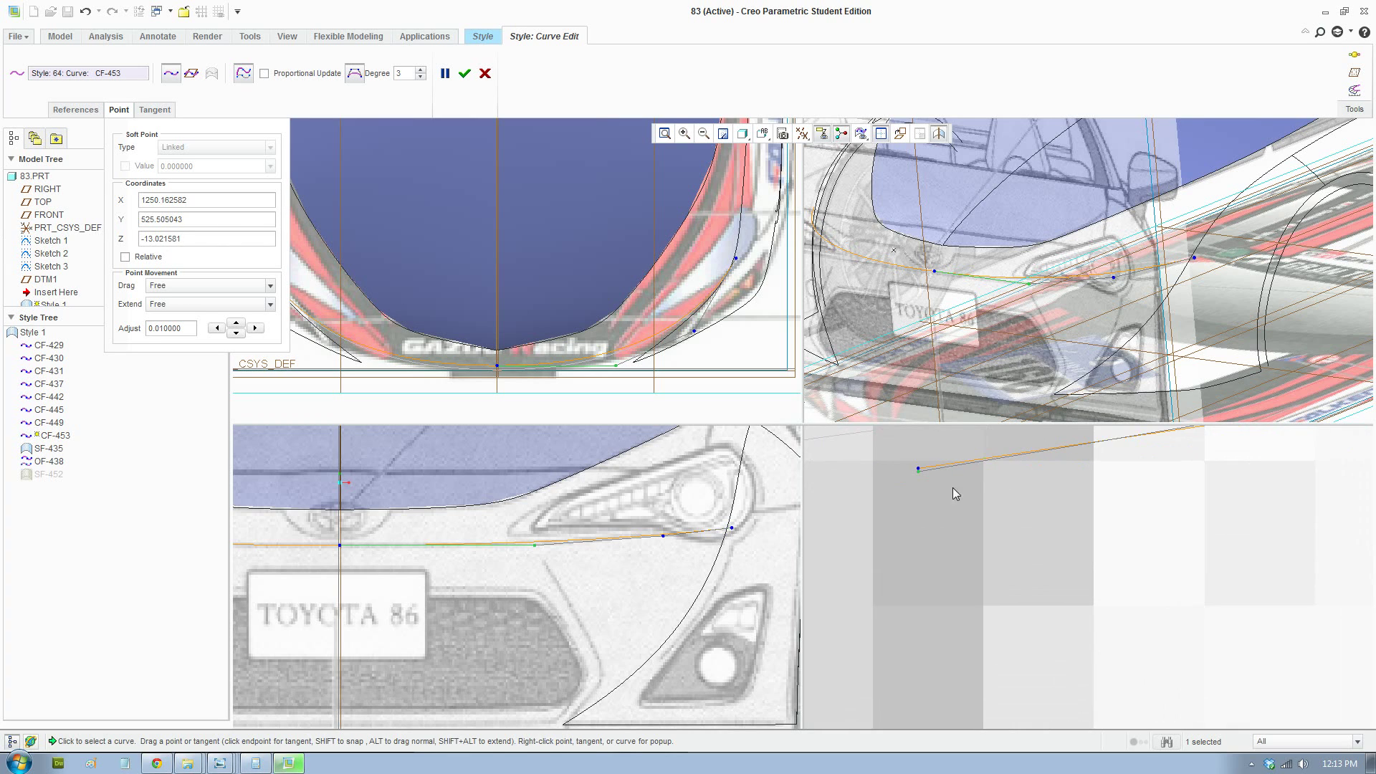
click(920, 471)
double_click(187, 220)
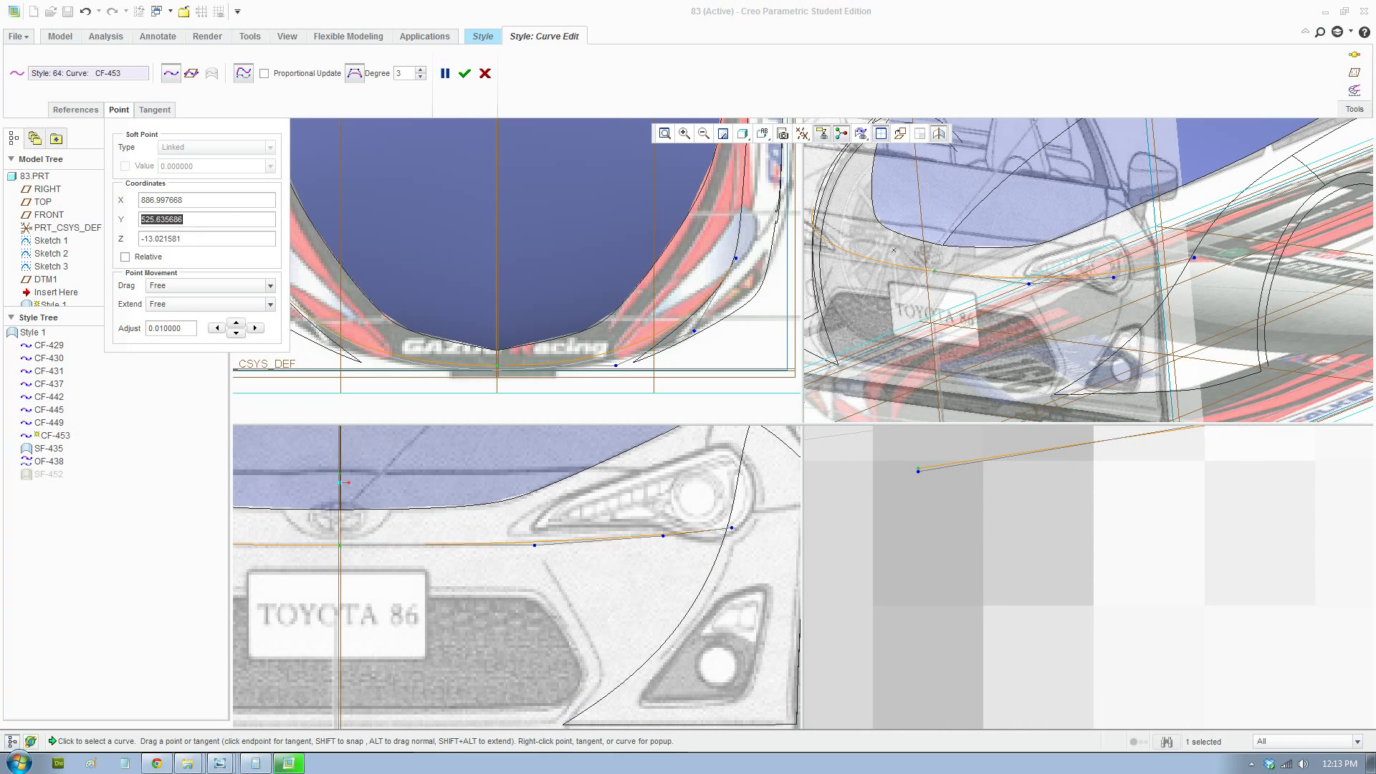
click(920, 472)
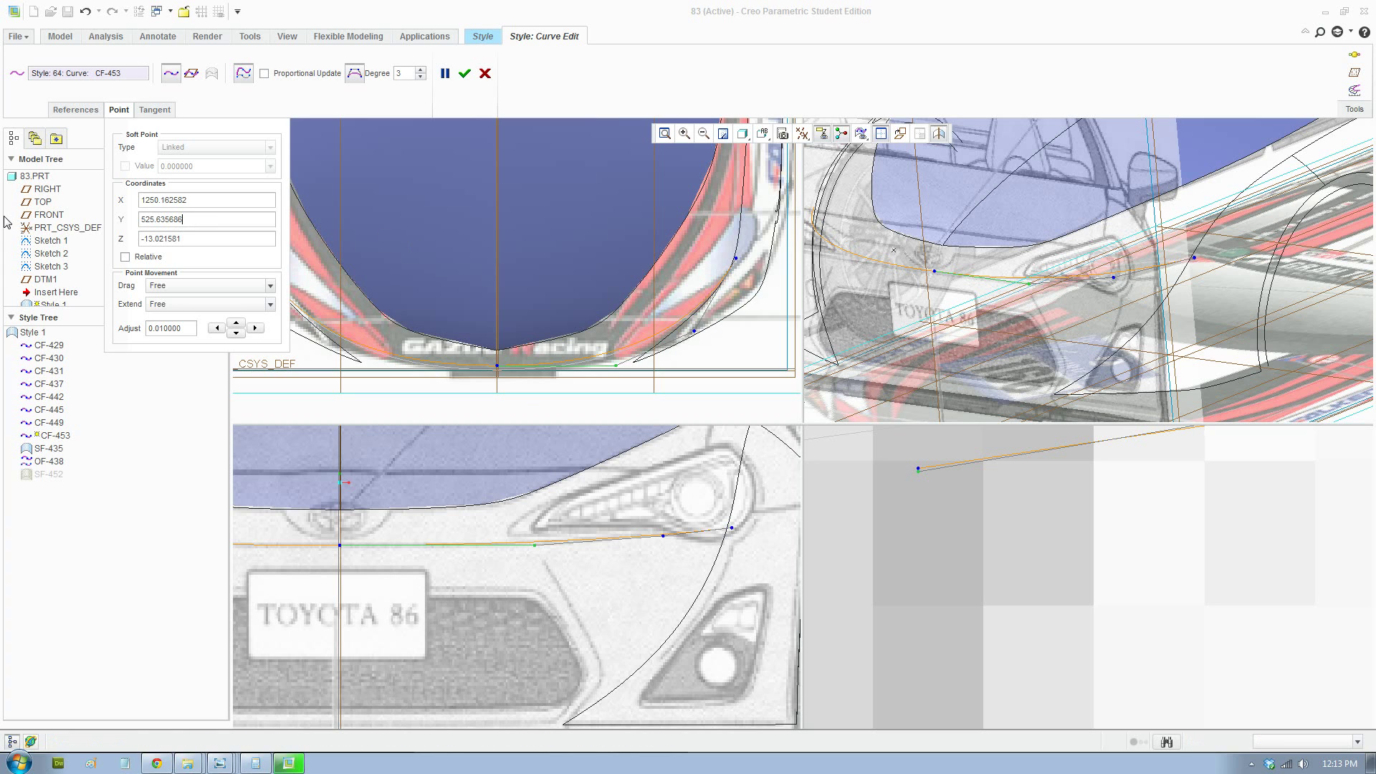
scroll(1030, 603, down, 2)
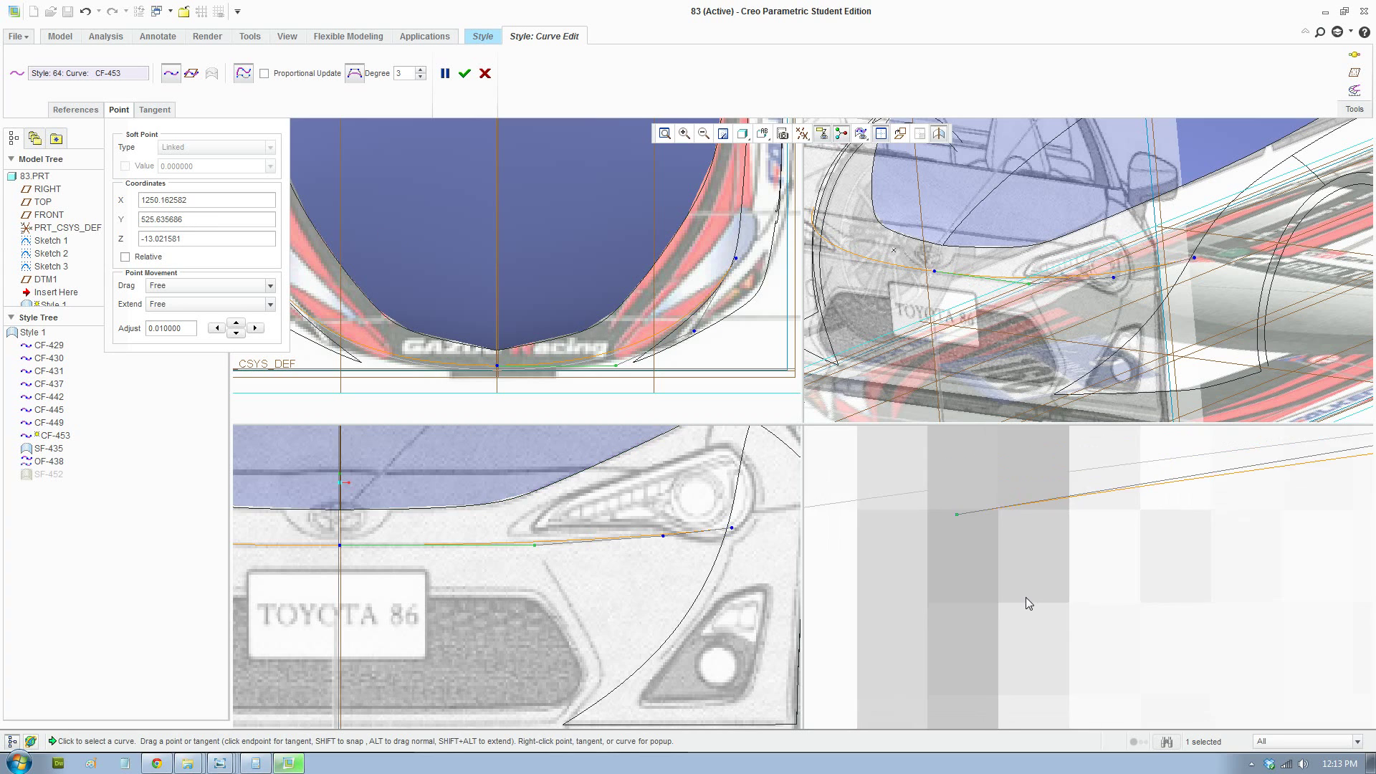
scroll(1027, 598, down, 4)
shift+middle_drag(1069, 612, 959, 488)
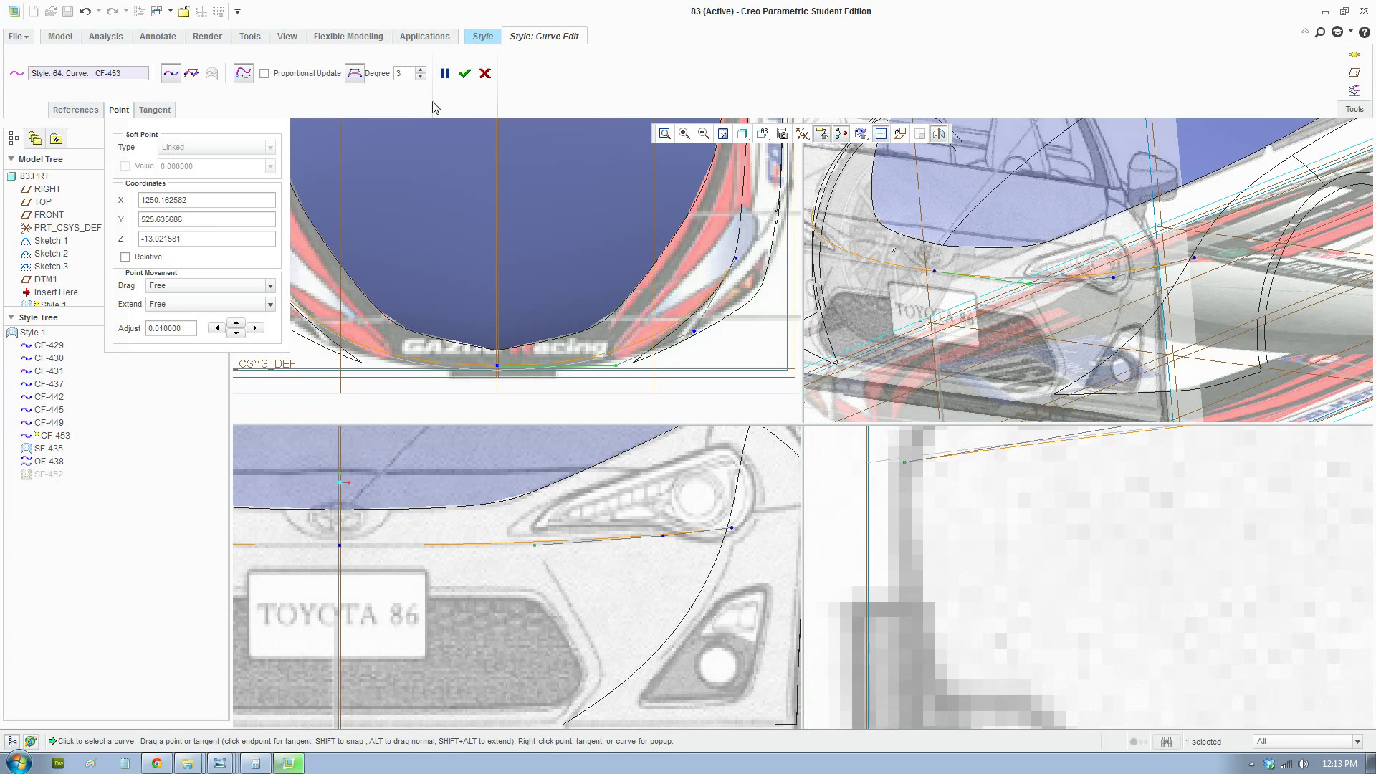
click(465, 73)
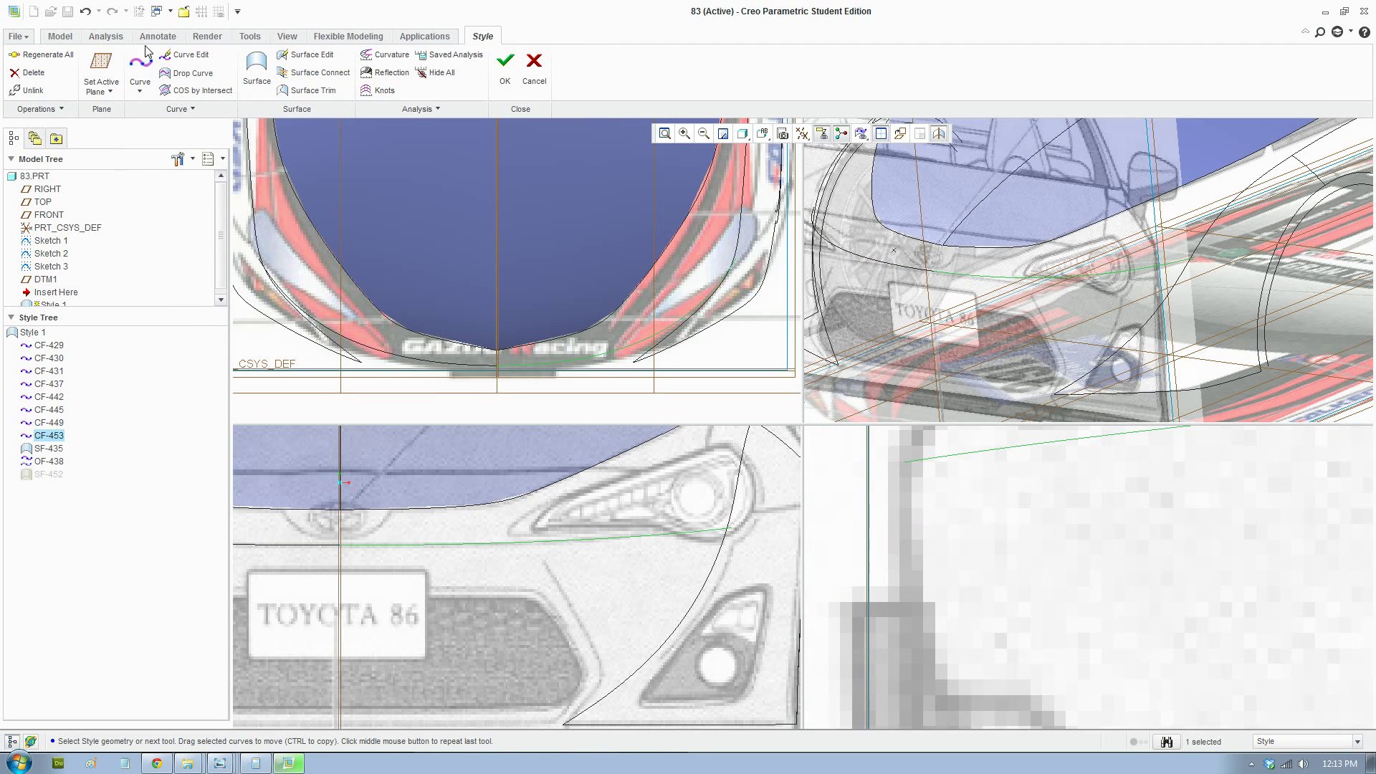
Create a free curve in the side view from the front curve's centerline end down along the bumper profile
click(140, 64)
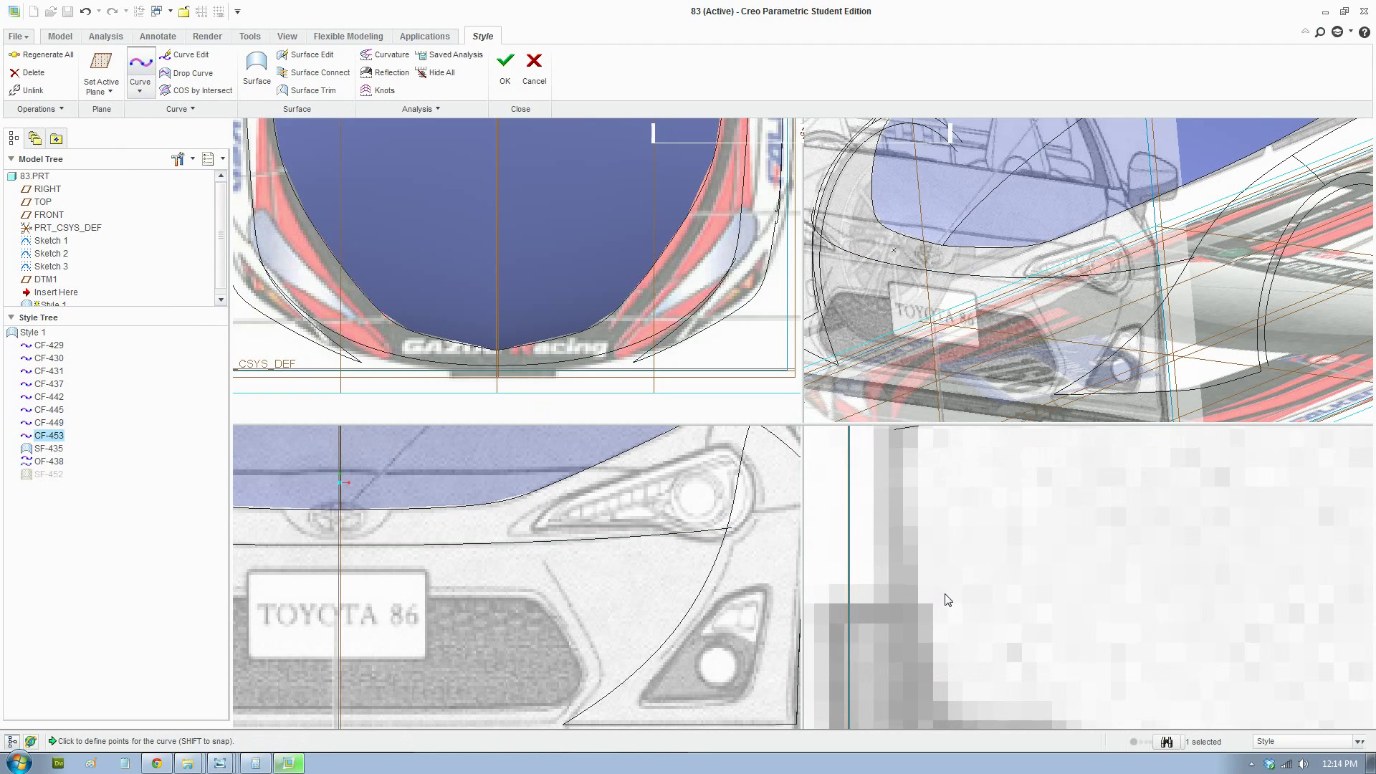
scroll(950, 600, down, 5)
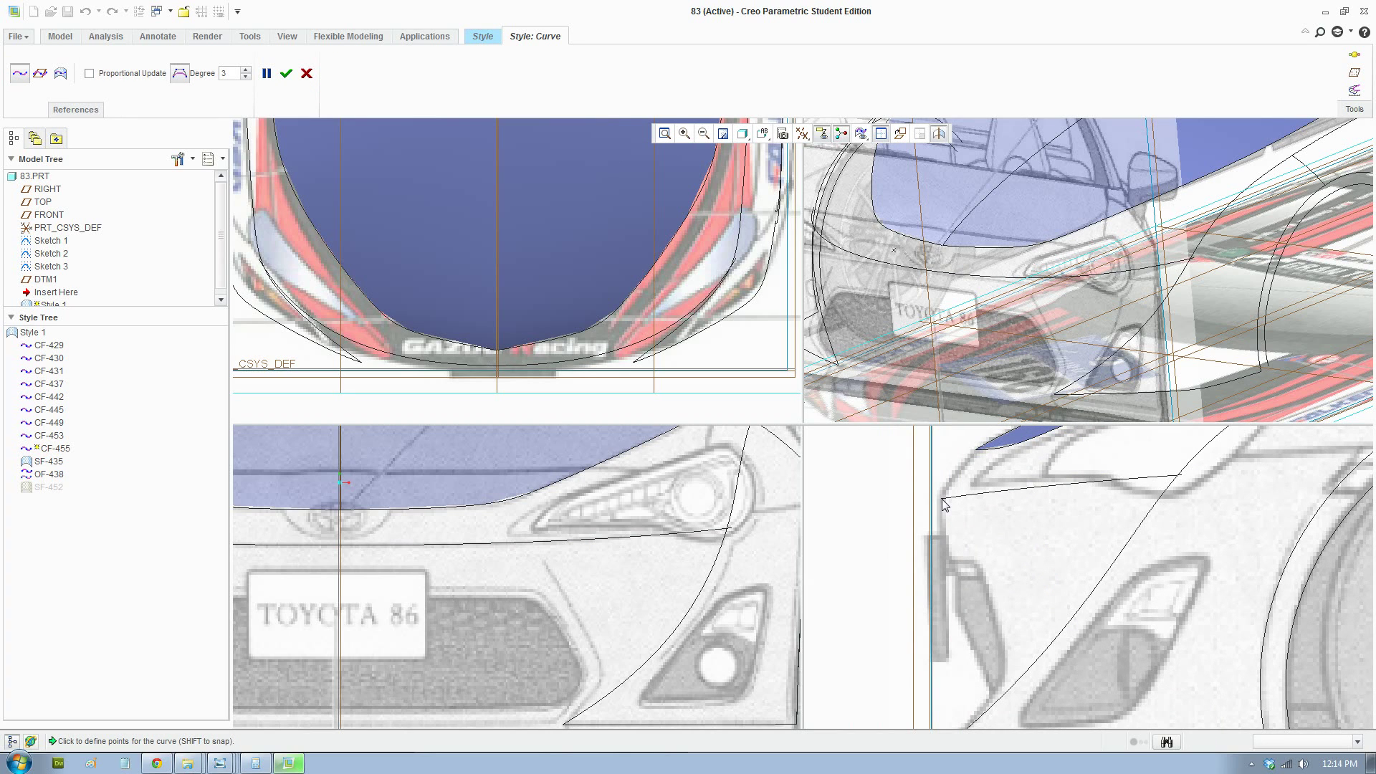
click(941, 499)
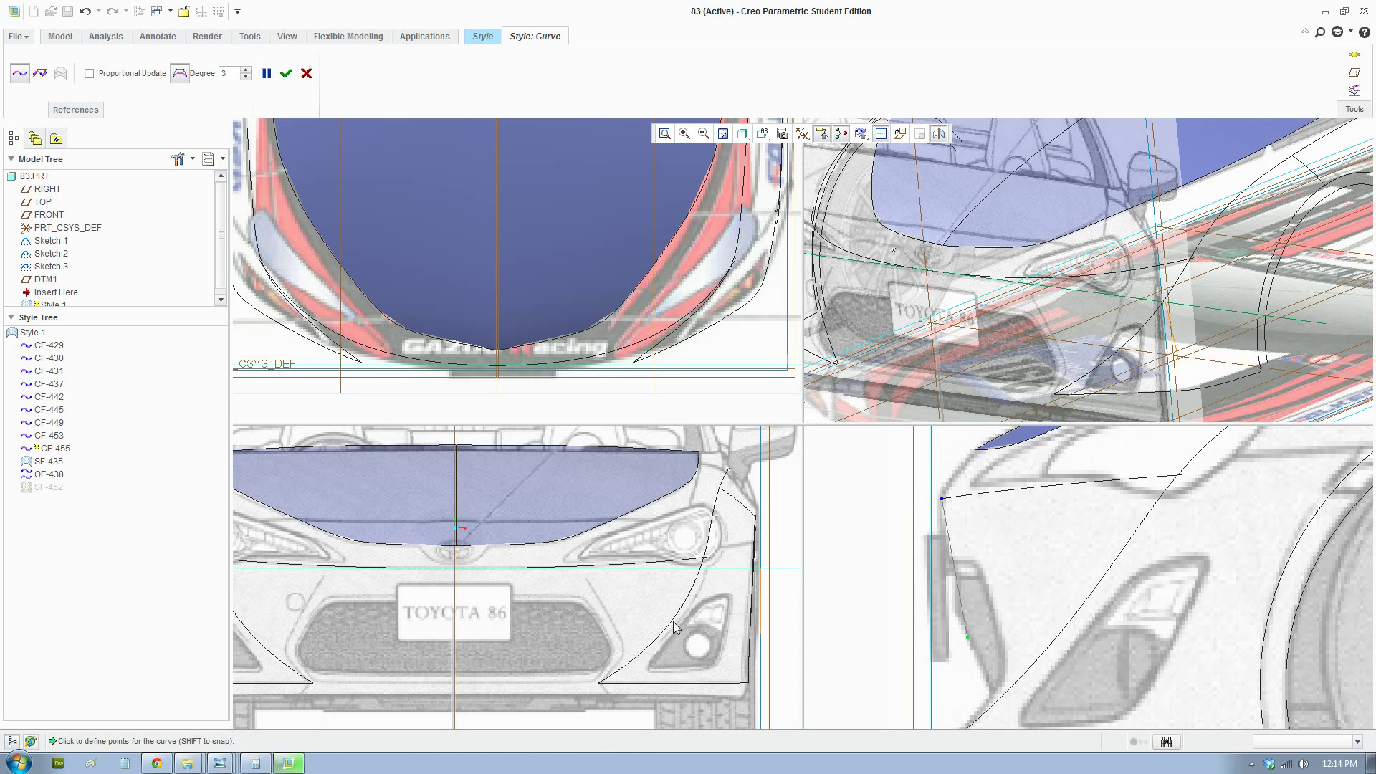
scroll(673, 622, down, 3)
click(286, 74)
Open the bumper profile curve for editing and delete its extra interior points in the side view
scroll(989, 589, down, 1)
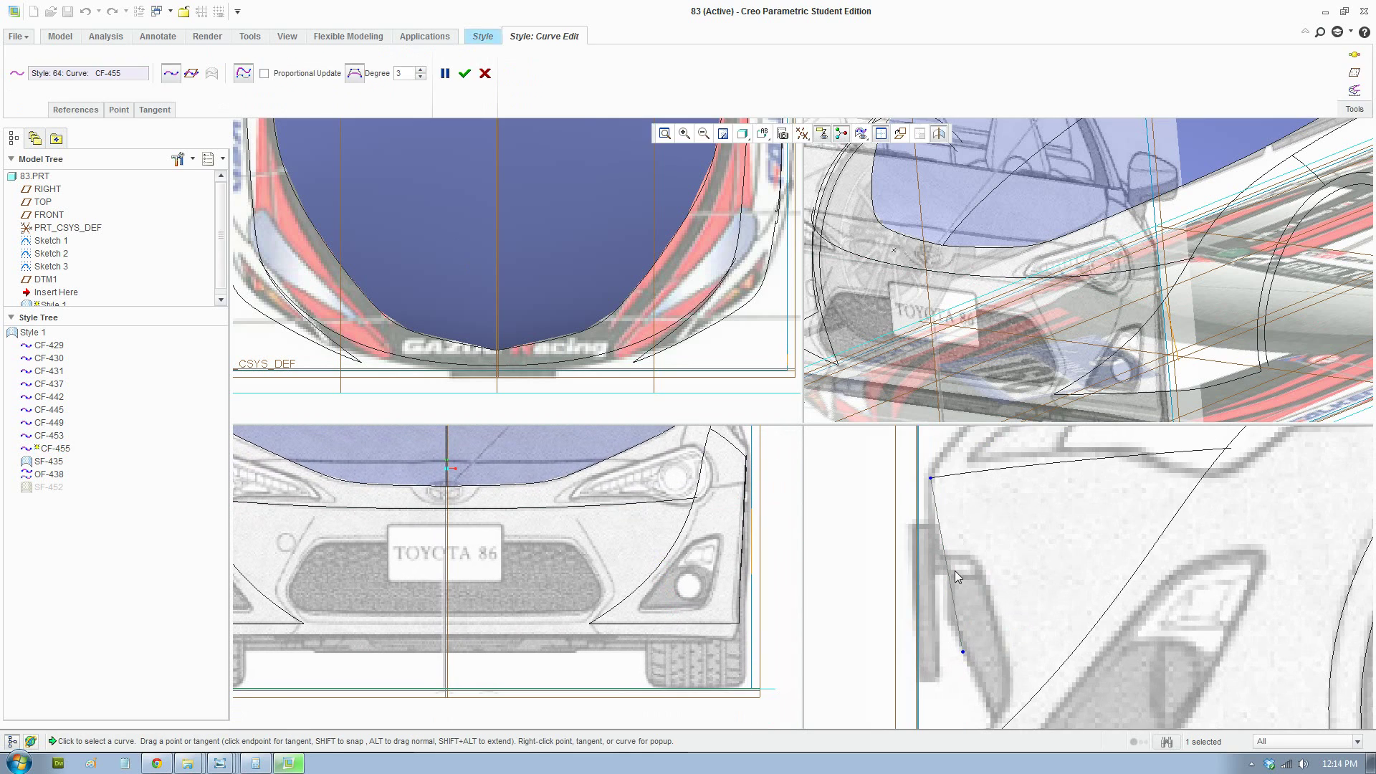
right_click(943, 556)
click(981, 627)
right_click(945, 562)
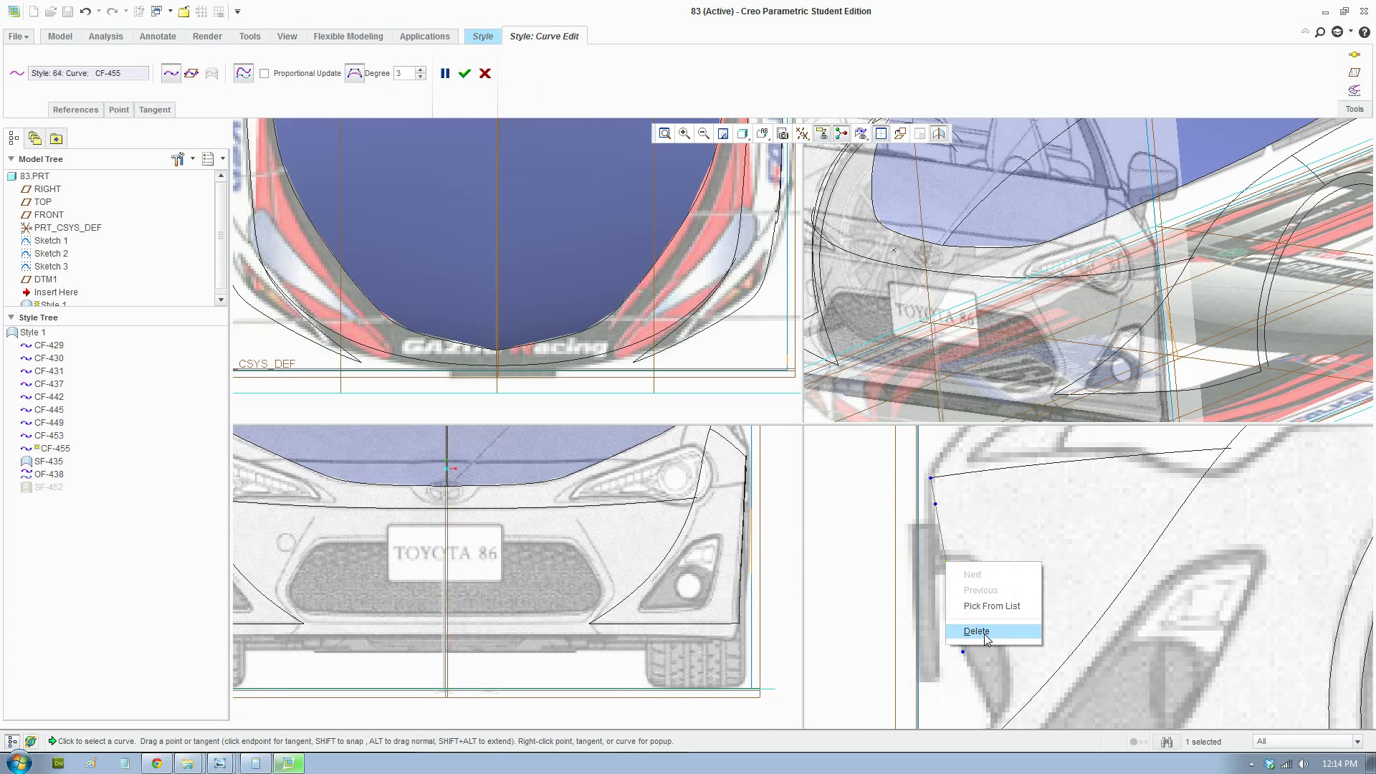
click(984, 633)
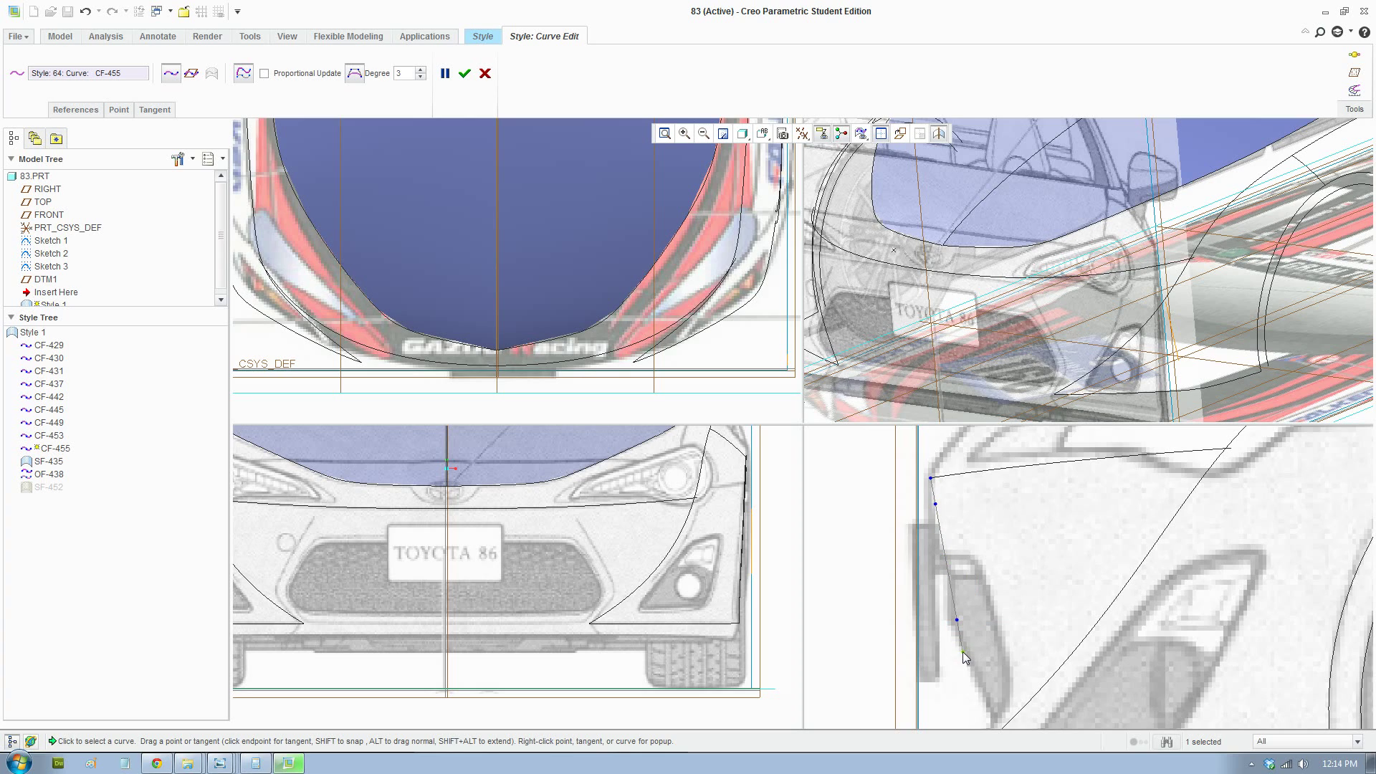
Shift the bumper profile curve's lower end slightly rearward in the side view and select its upper endpoint
drag(966, 652, 973, 651)
ctrl+click(931, 480)
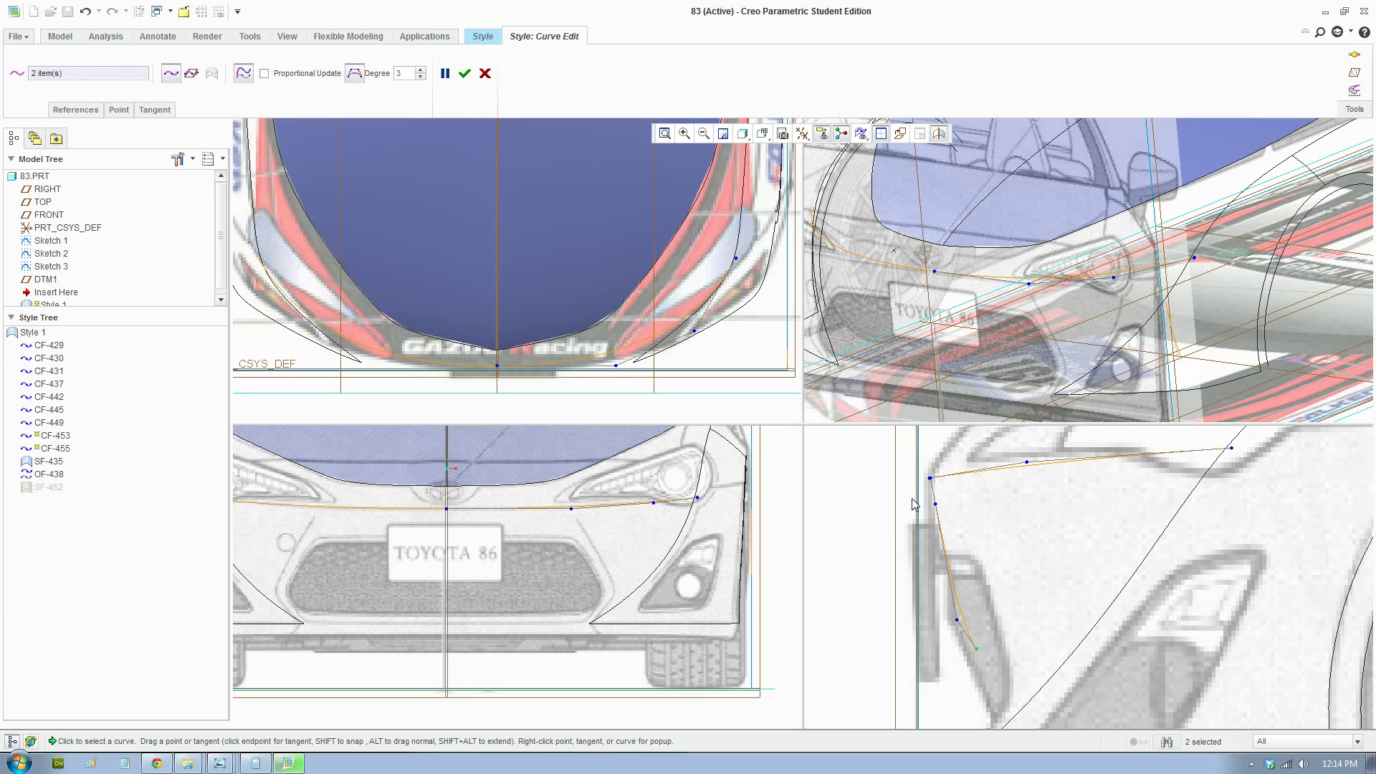
click(936, 502)
ctrl+click(983, 474)
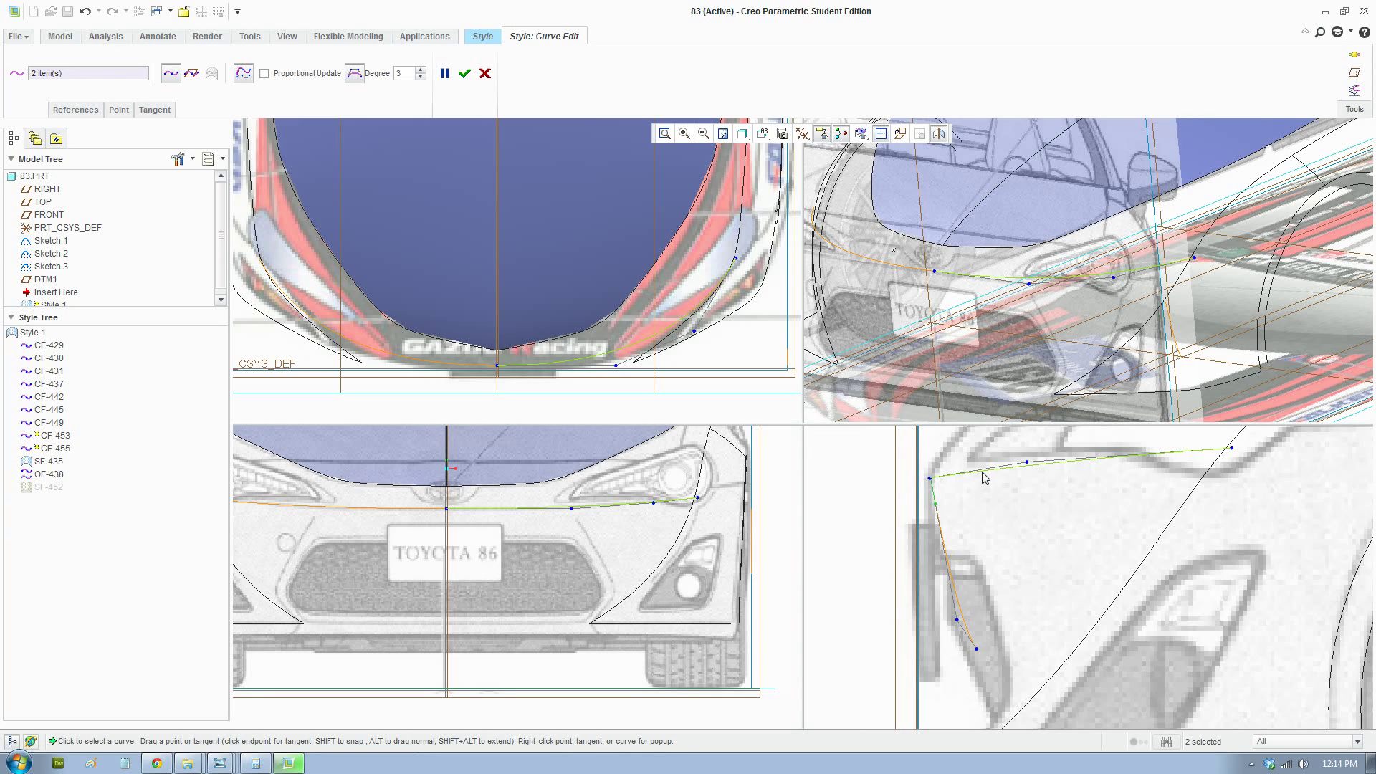
click(932, 479)
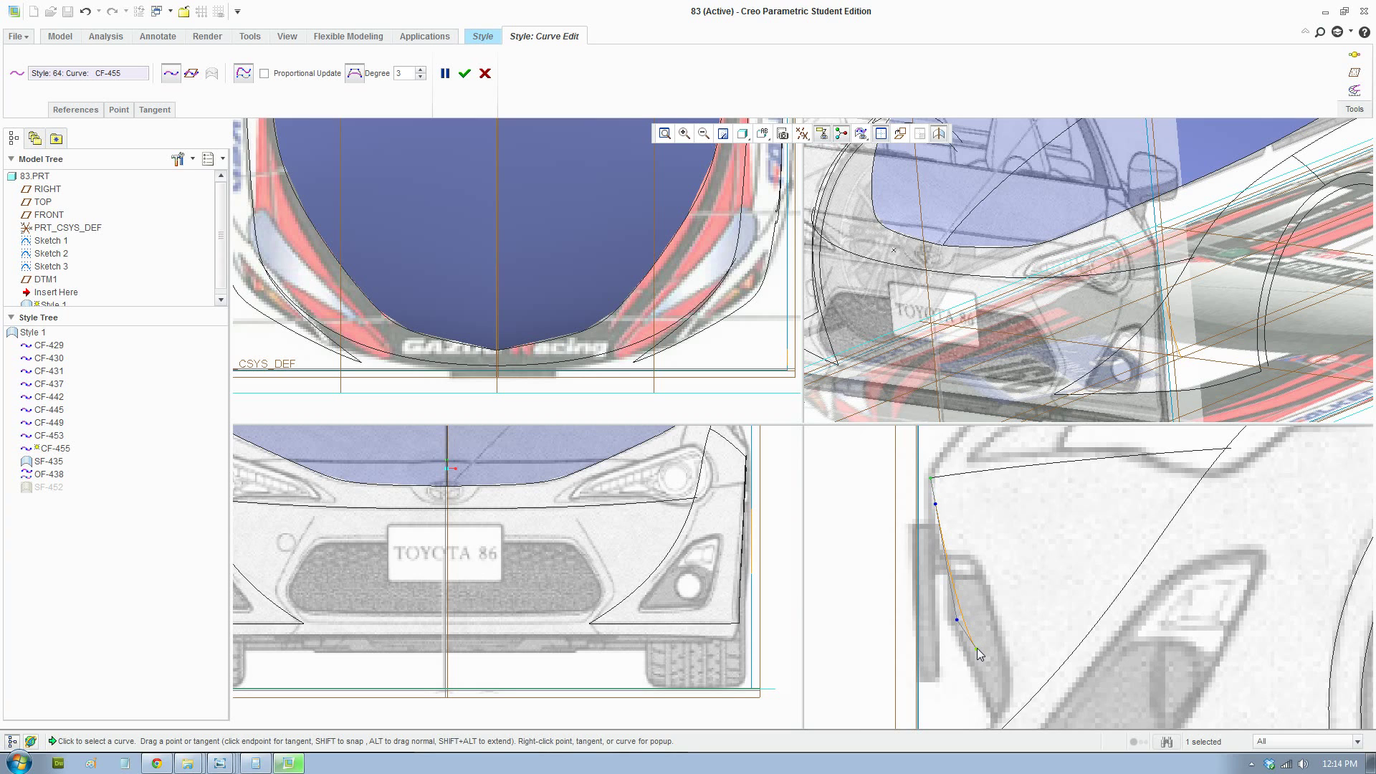
Move all points of the bumper profile curve from the car's side onto the centerline in the front view
scroll(488, 597, up, 3)
shift+middle_drag(486, 592, 497, 586)
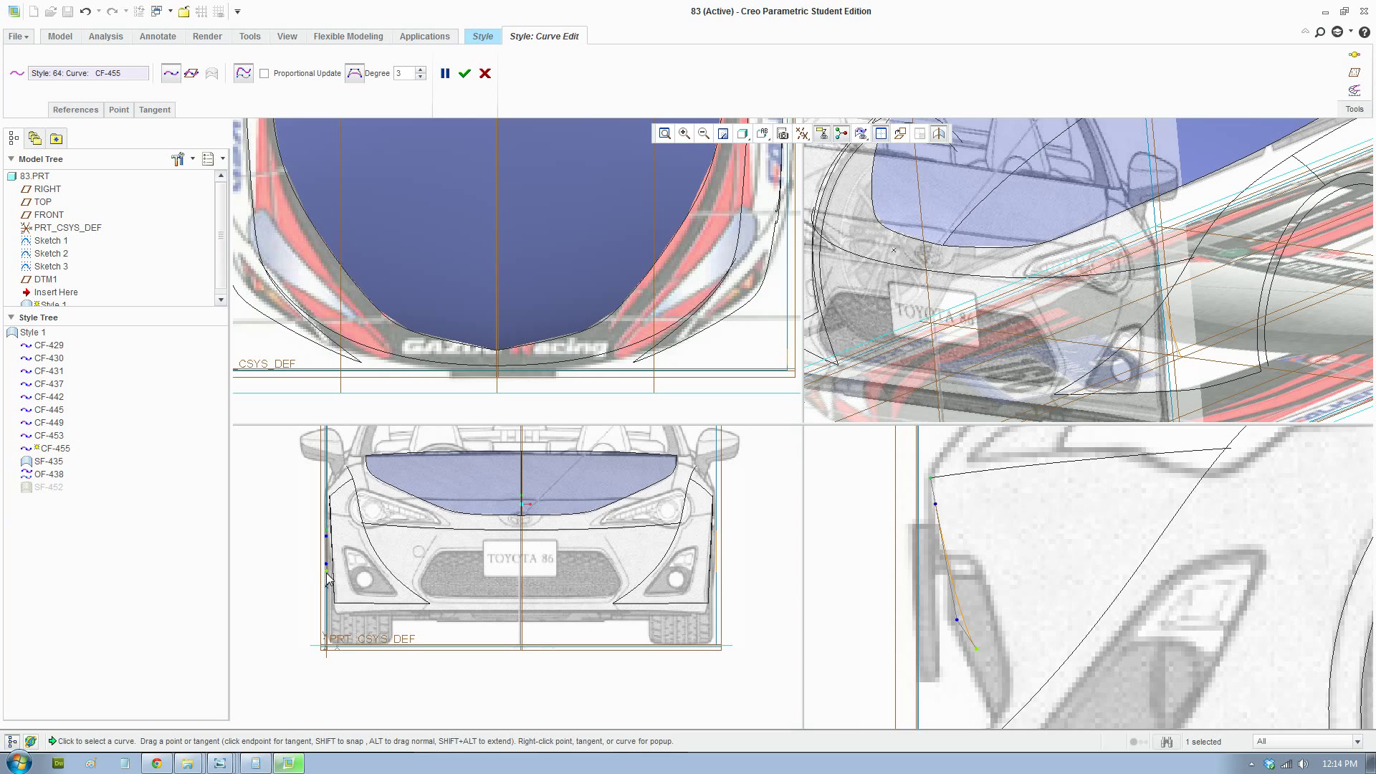
drag(326, 572, 362, 574)
key(ctrl+z)
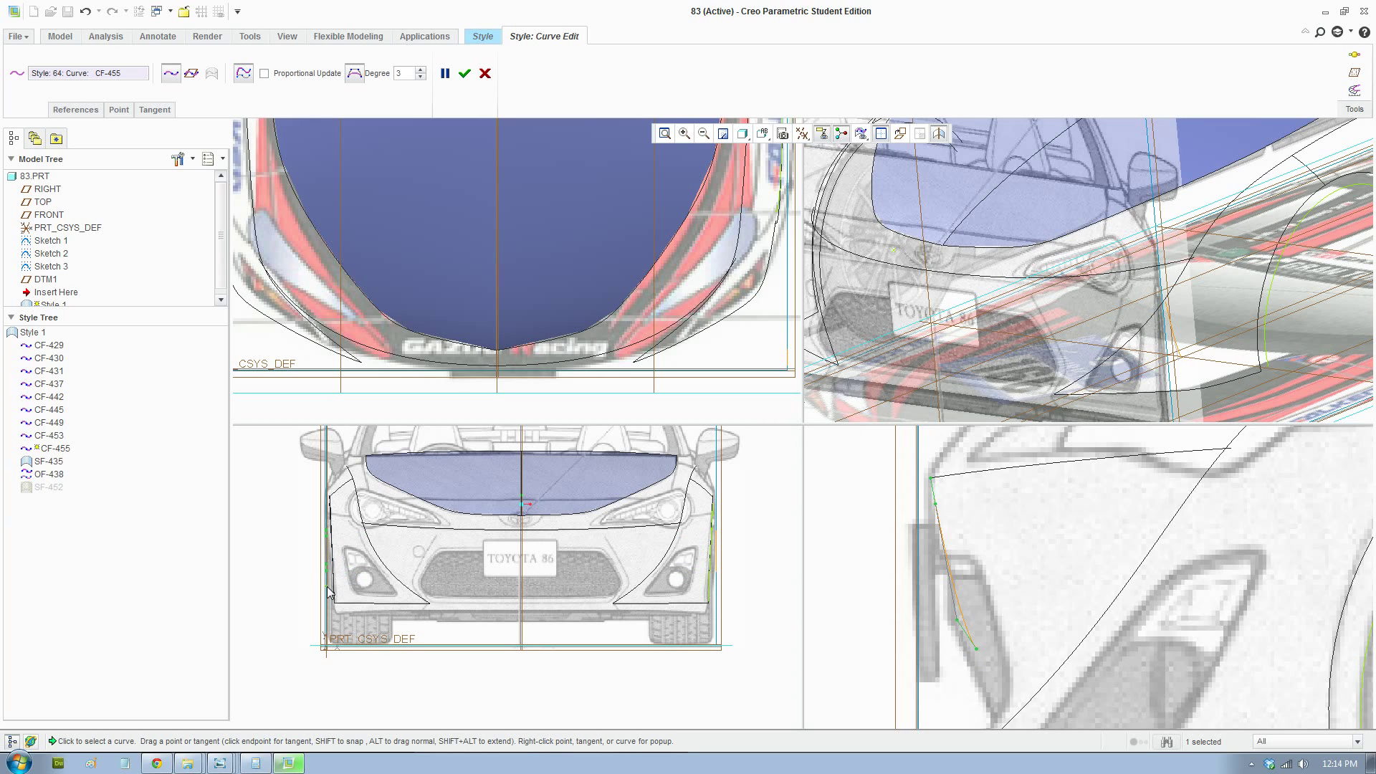
scroll(407, 573, up, 3)
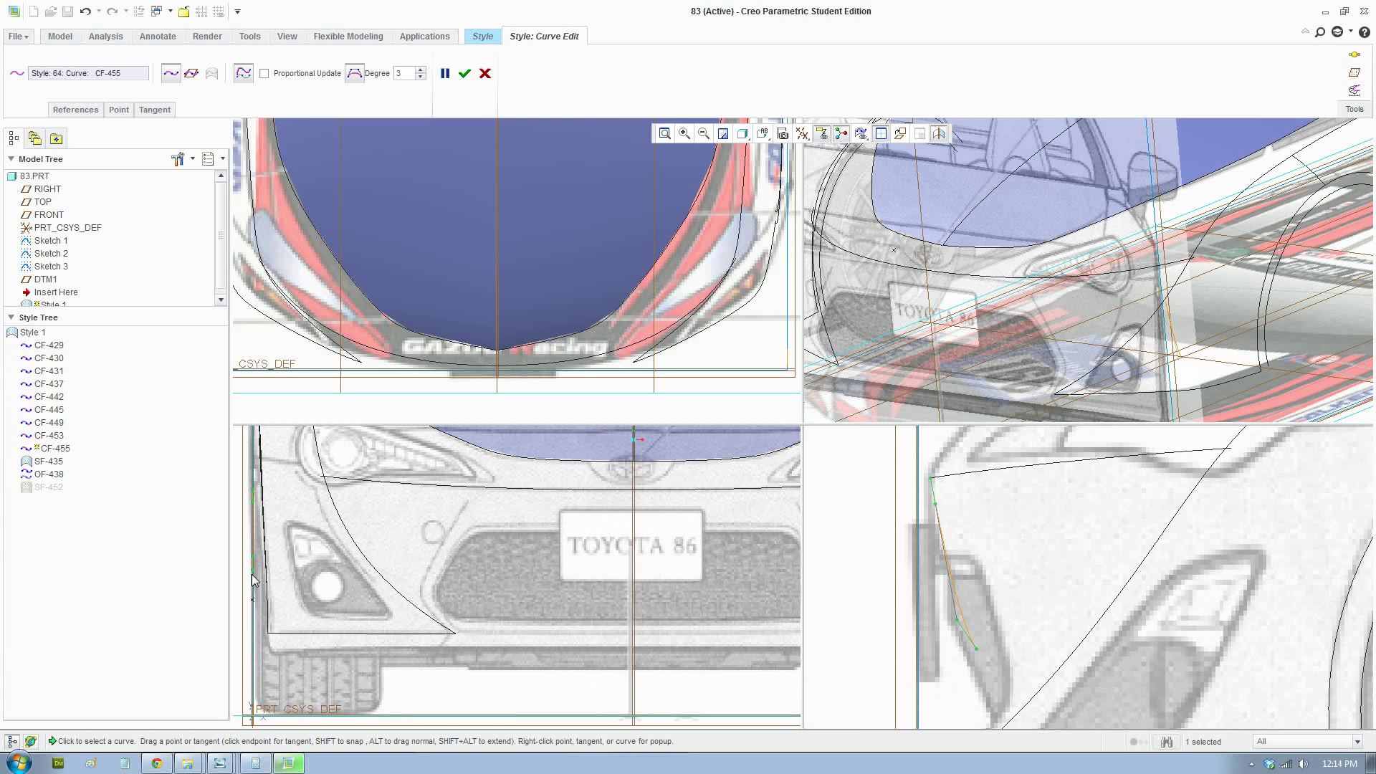
drag(252, 573, 654, 587)
scroll(645, 586, up, 5)
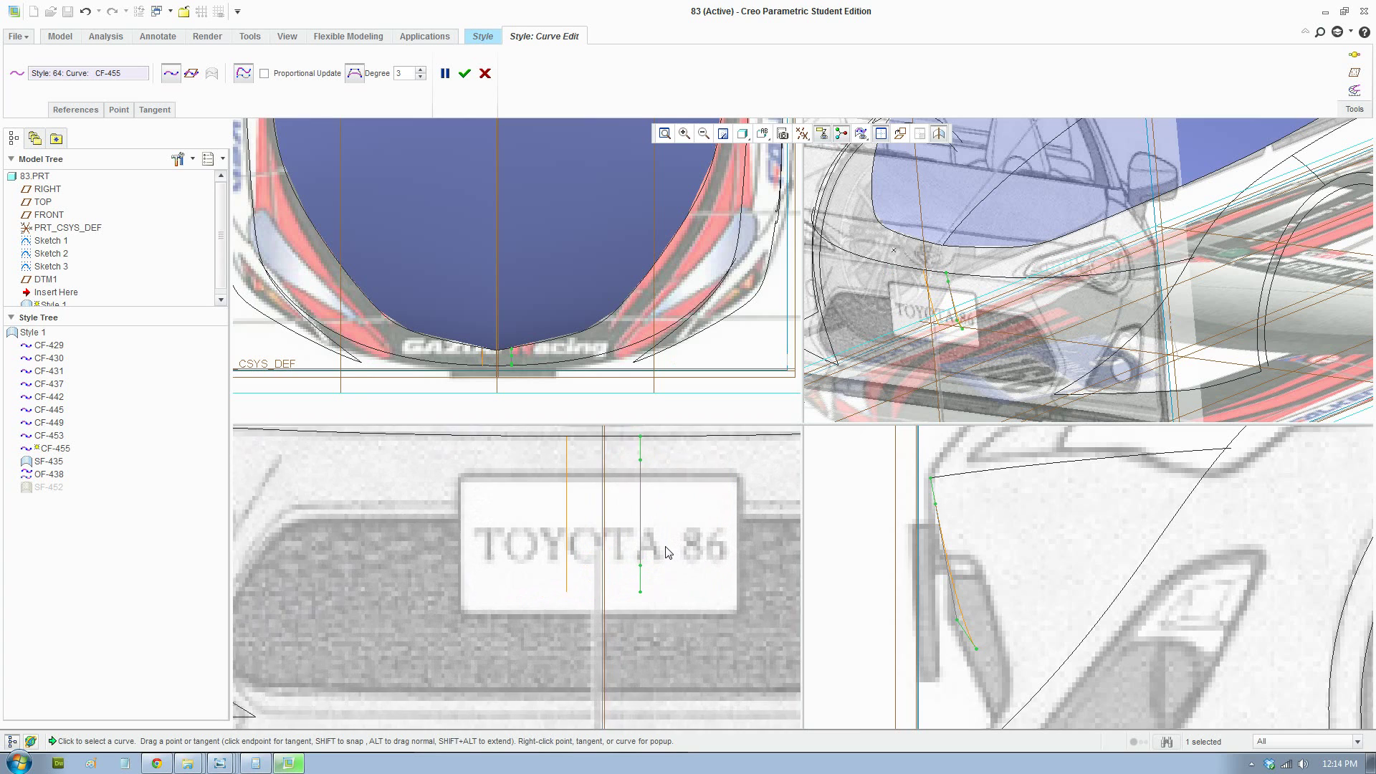
scroll(611, 583, down, 1)
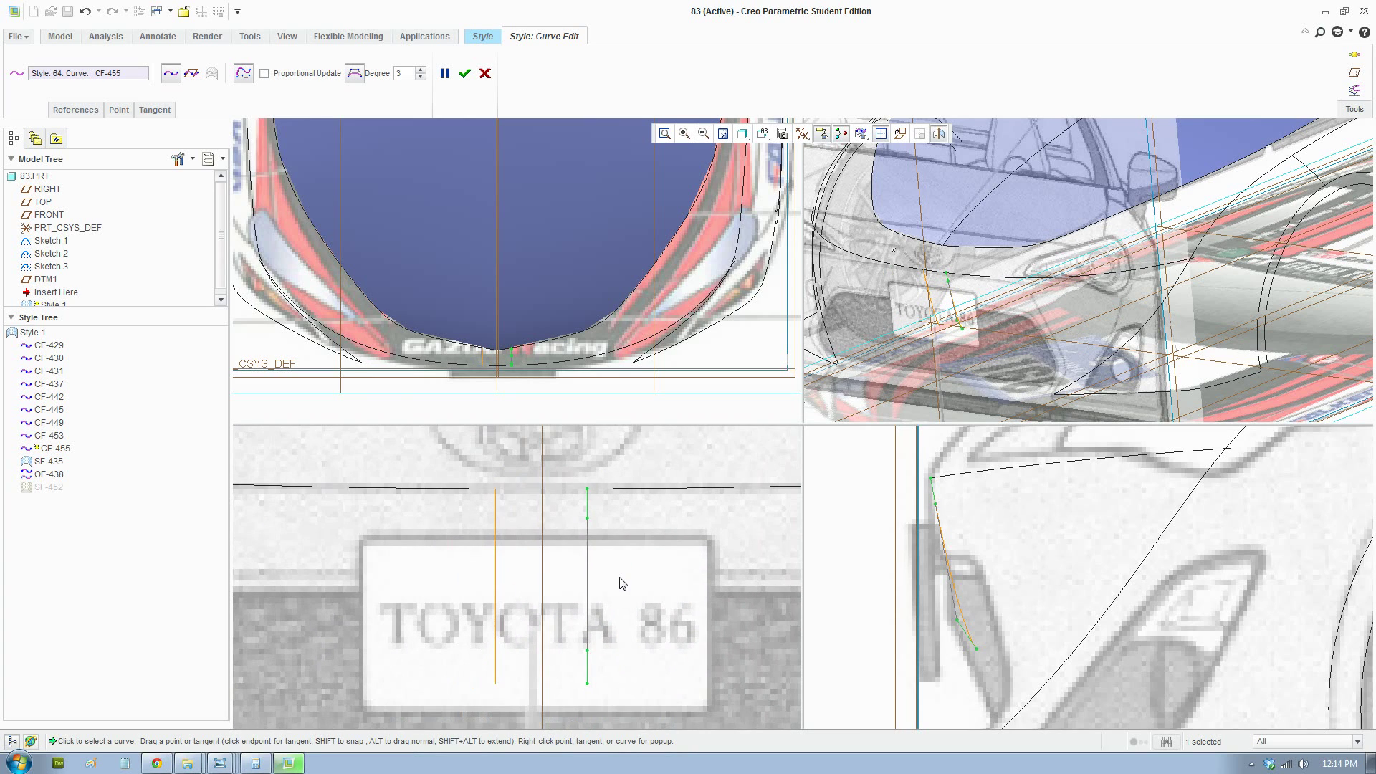
drag(605, 654, 543, 690)
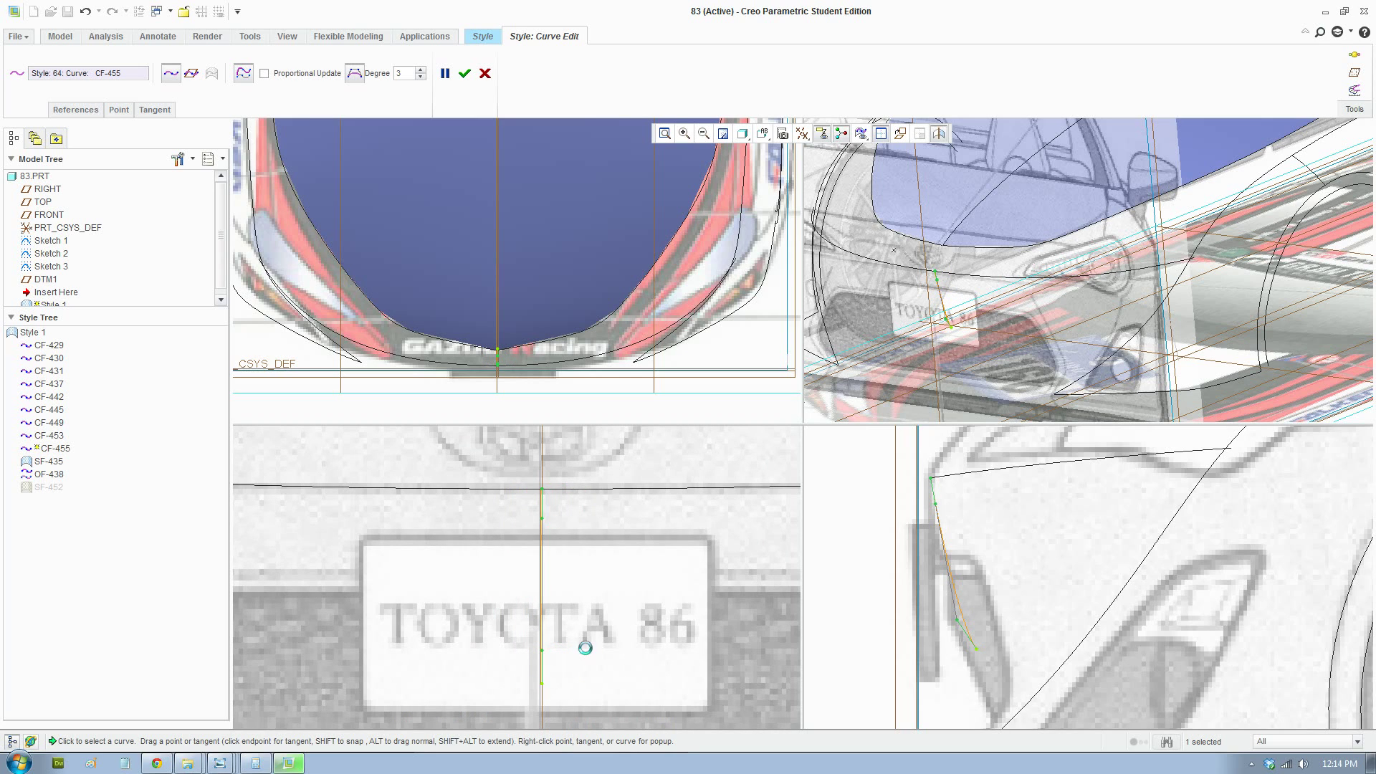
scroll(600, 638, up, 1)
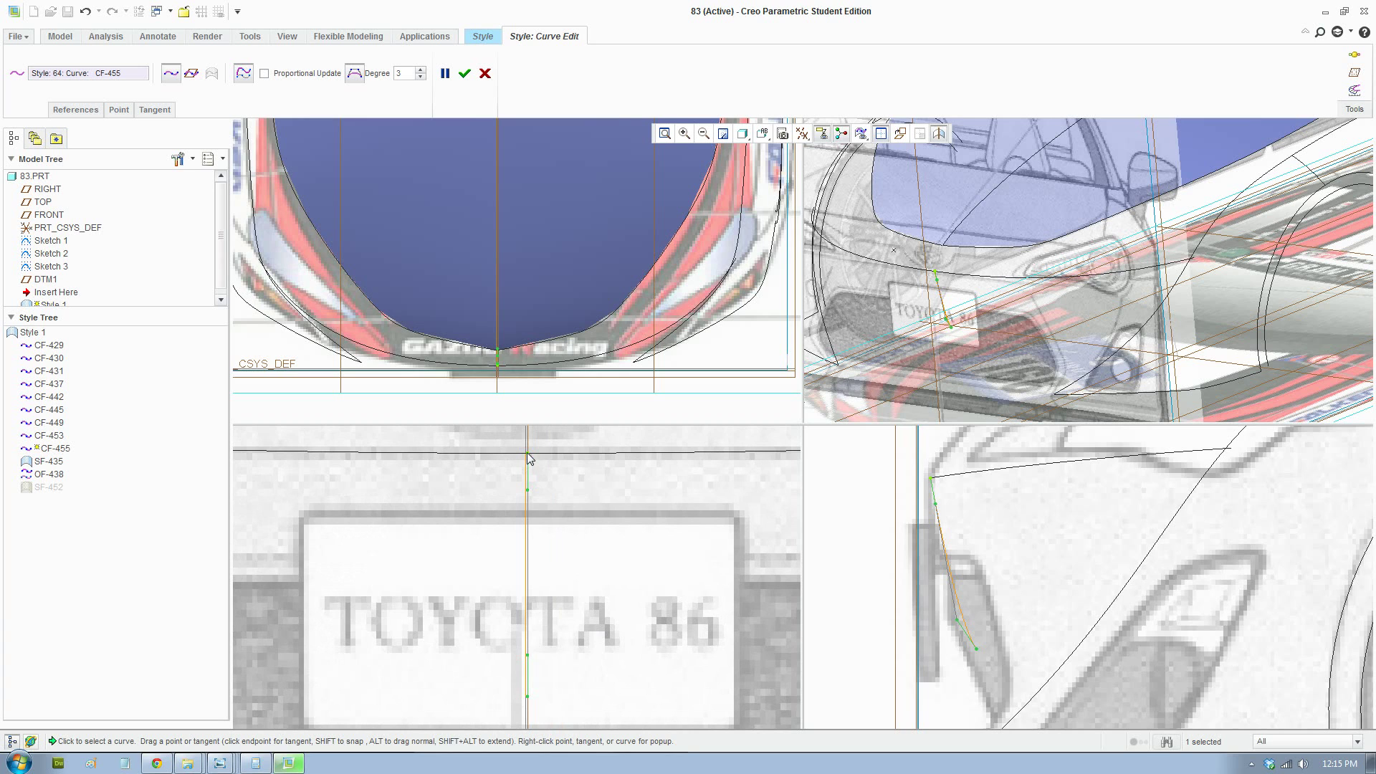
drag(528, 453, 526, 455)
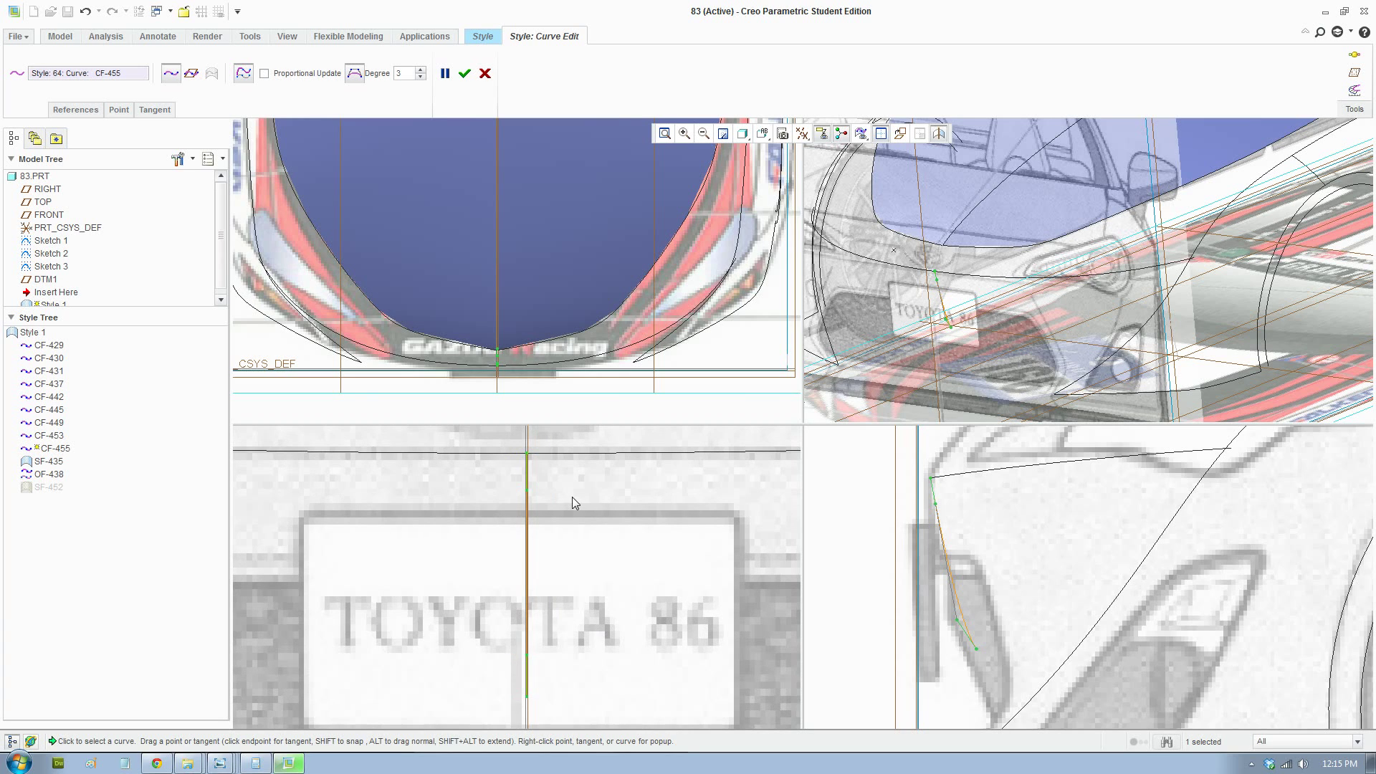
Reposition the bumper profile curve's inner control points and lower end in the side view to follow the reference bumper outline
scroll(574, 498, down, 2)
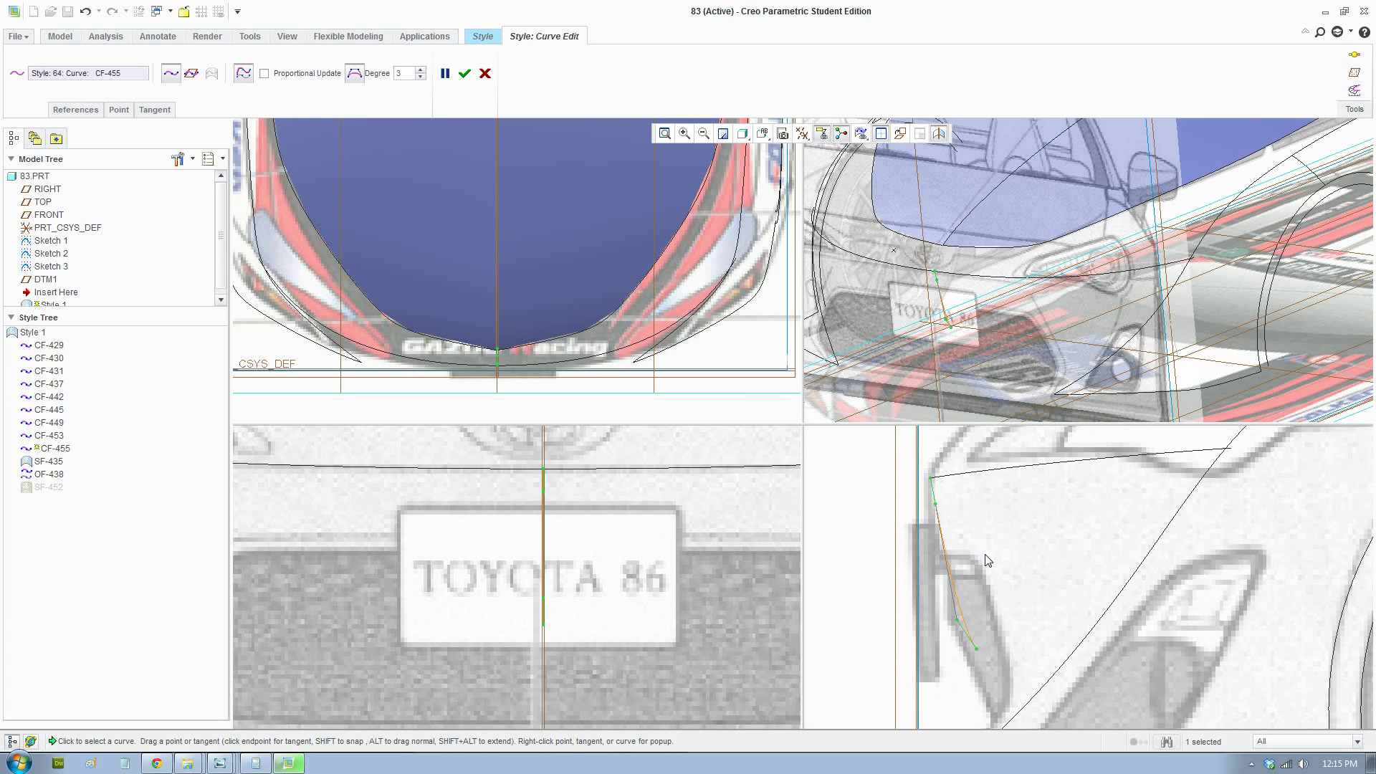
scroll(988, 561, down, 1)
shift+middle_drag(1055, 577, 1024, 593)
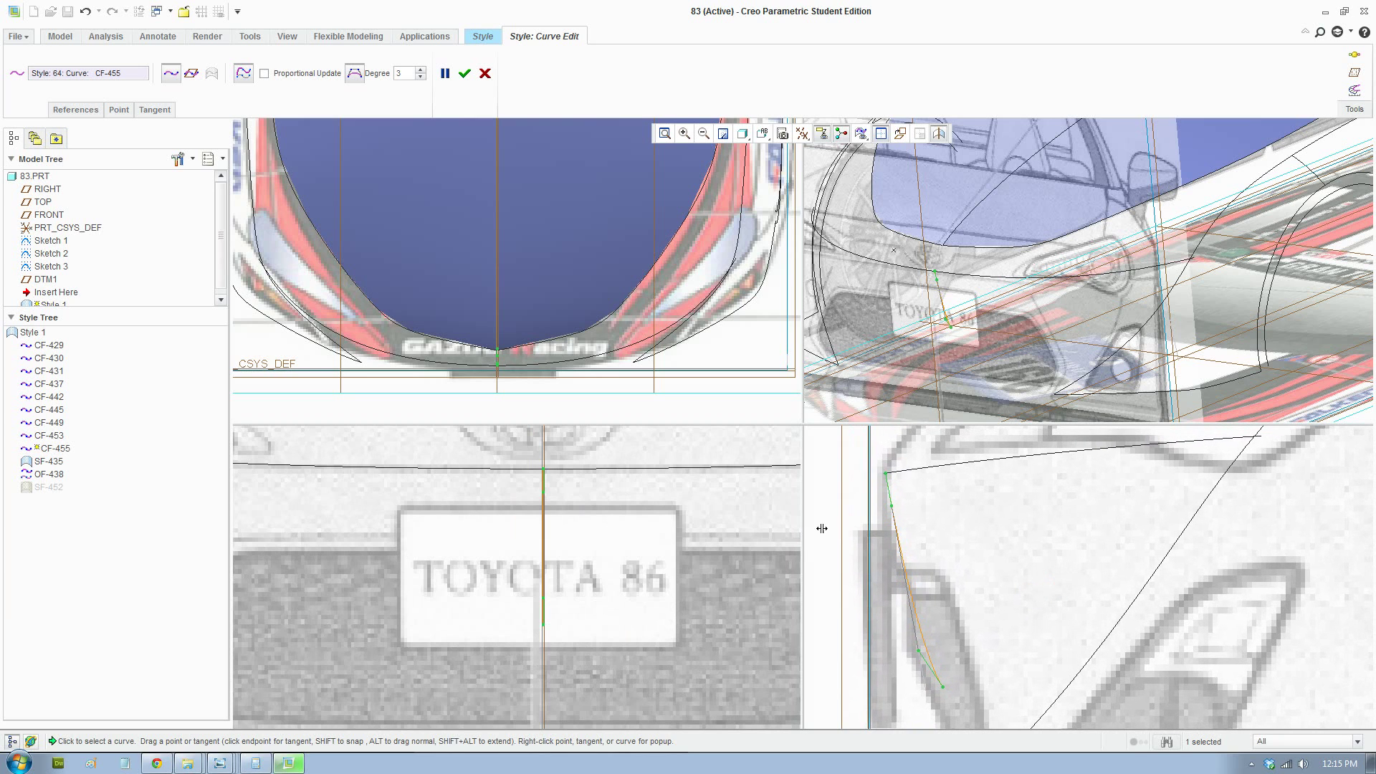
click(943, 687)
click(891, 506)
click(887, 473)
click(943, 687)
click(919, 651)
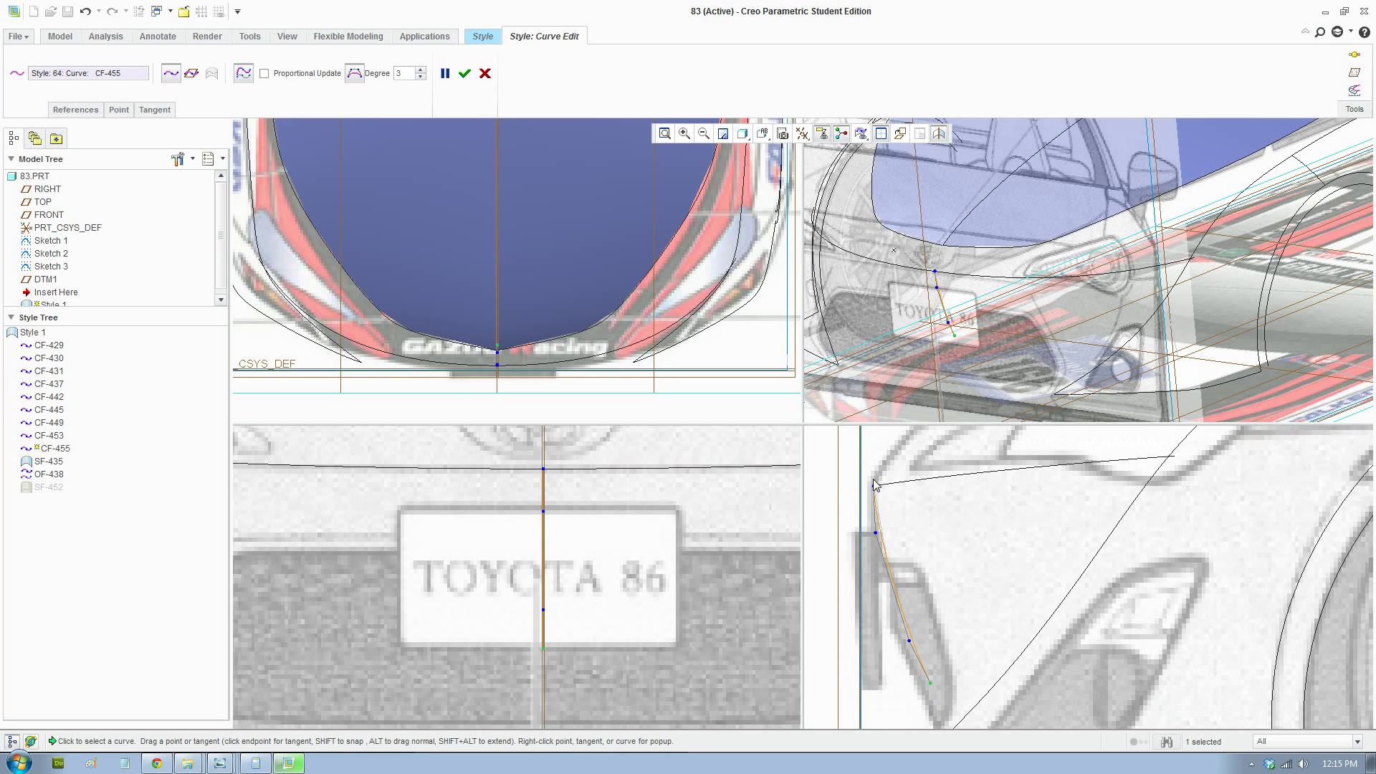
Move the profile curve's two upper control points together so its top end meets the front curve's end in the side view
scroll(875, 482, down, 6)
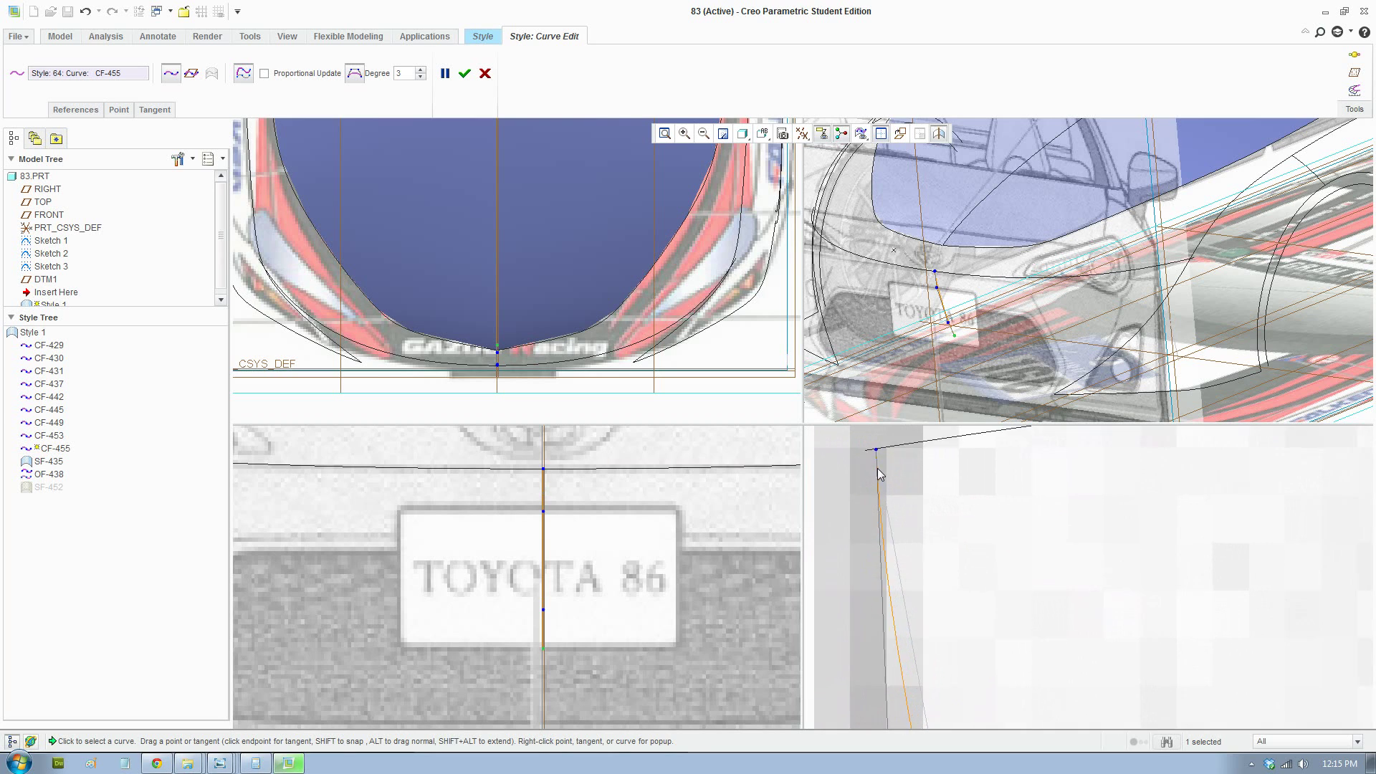
click(876, 450)
scroll(907, 533, up, 2)
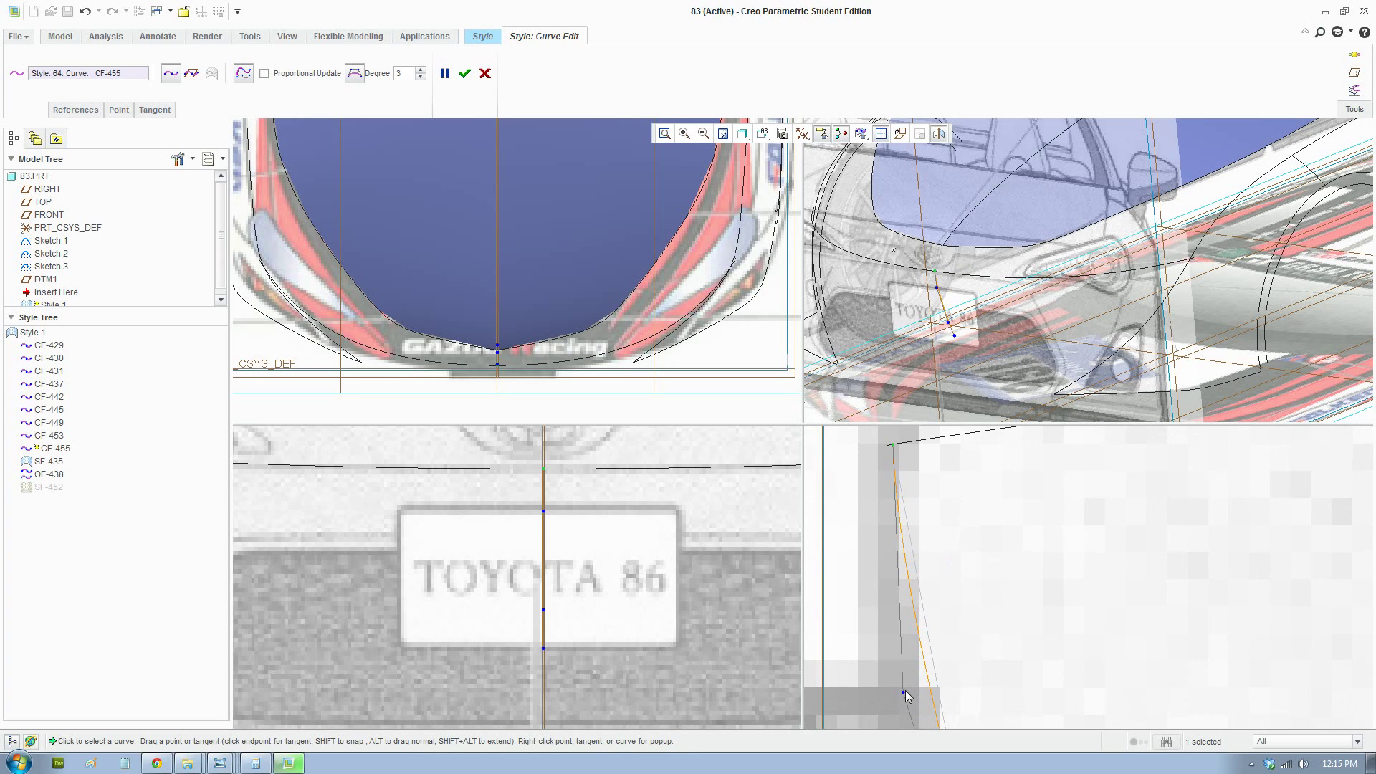
scroll(898, 440, down, 2)
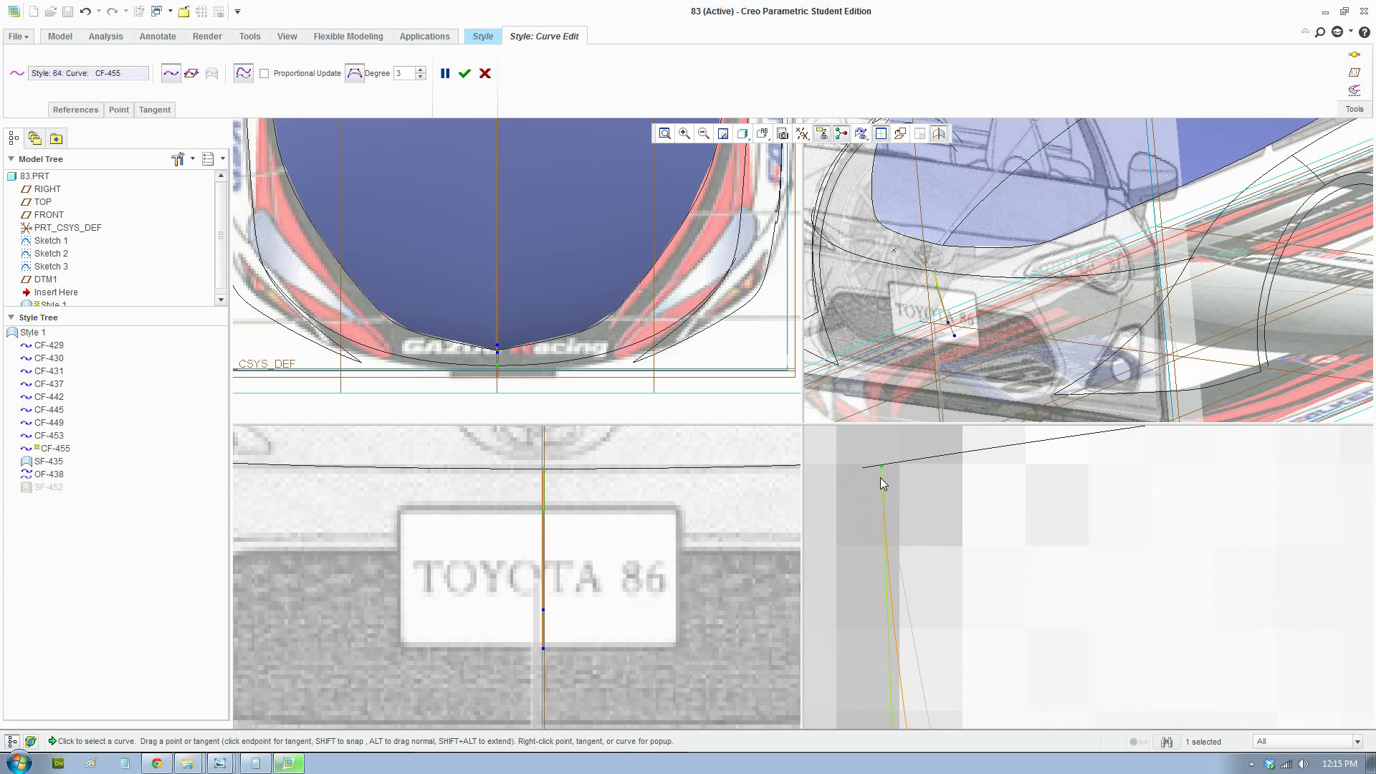
drag(882, 466, 864, 469)
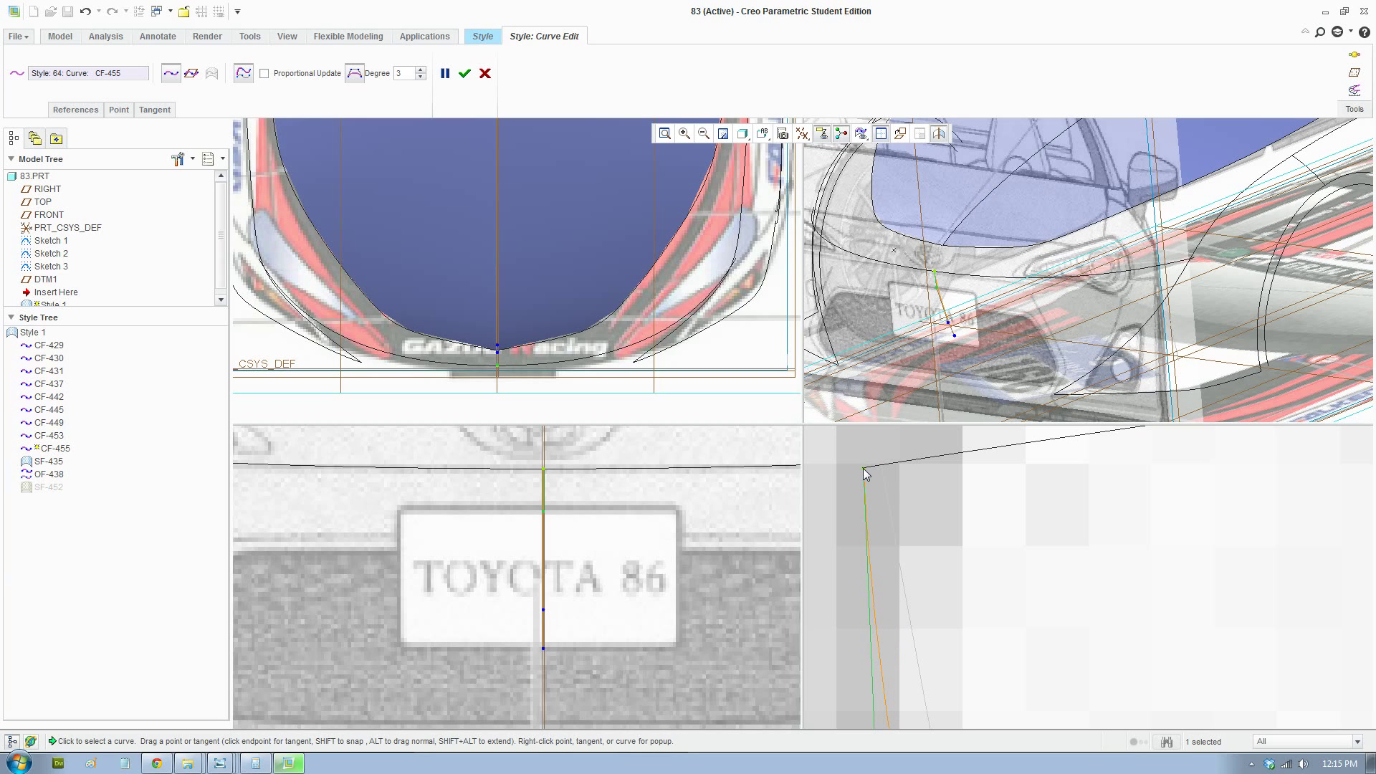
Move the front curve's inner endpoint onto the center plane in the front view and accept the curve edit
scroll(514, 469, down, 5)
scroll(582, 455, down, 4)
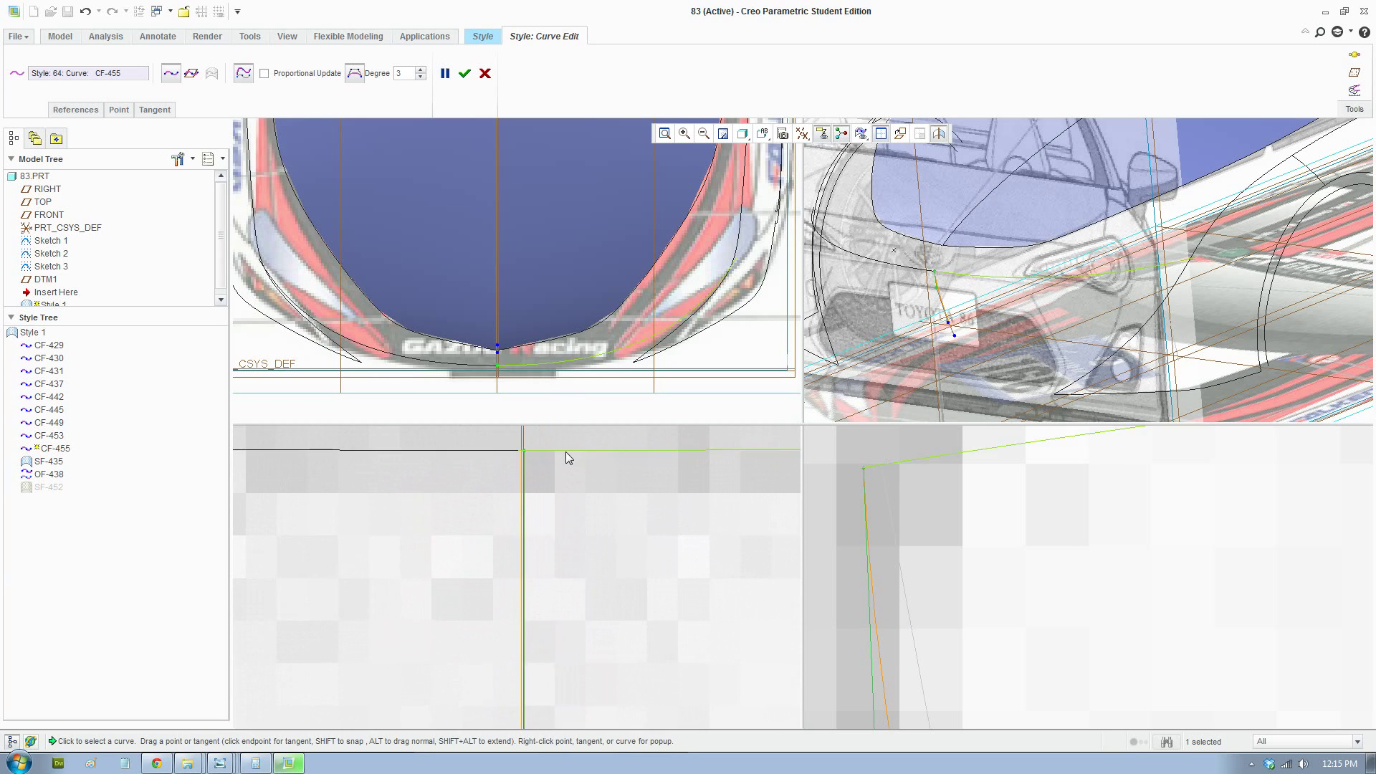
scroll(1038, 582, up, 3)
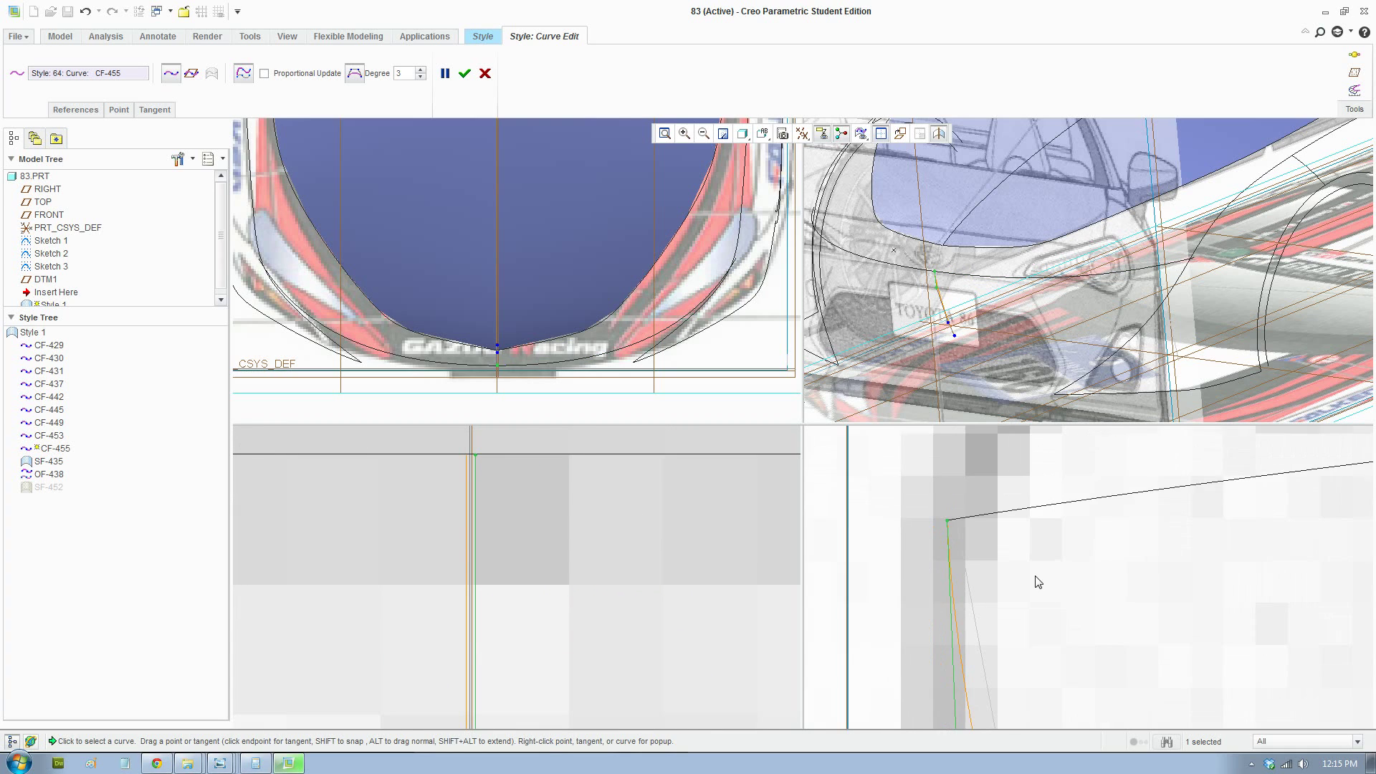
scroll(456, 450, down, 2)
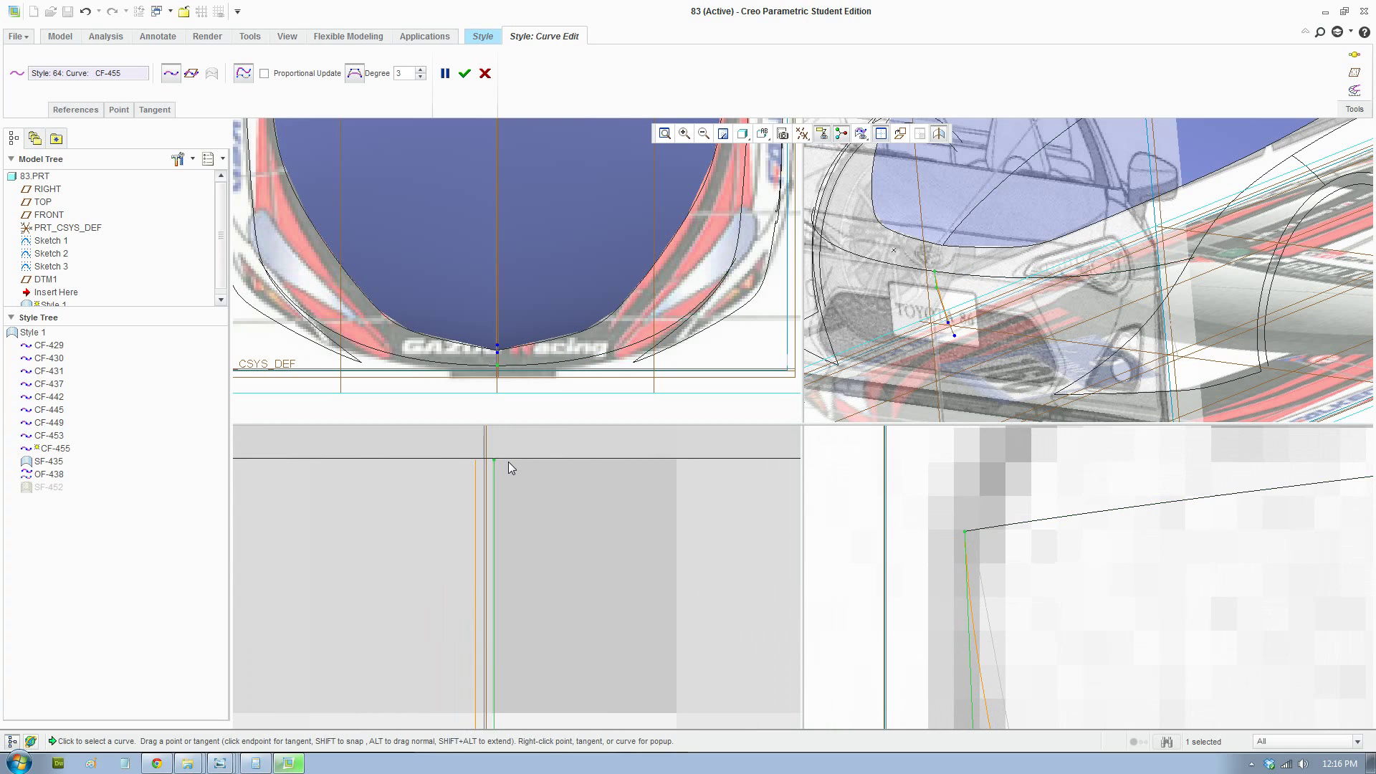
click(463, 458)
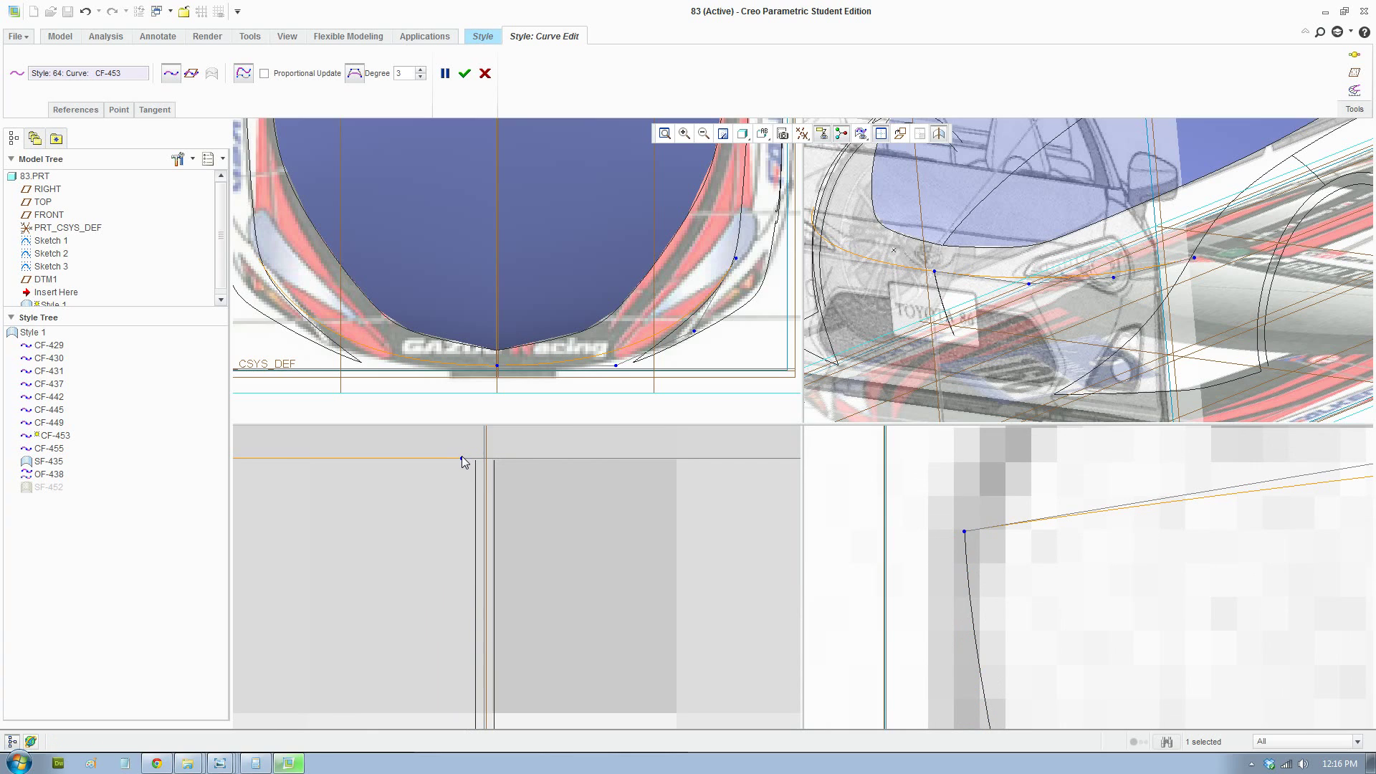
drag(462, 459, 480, 459)
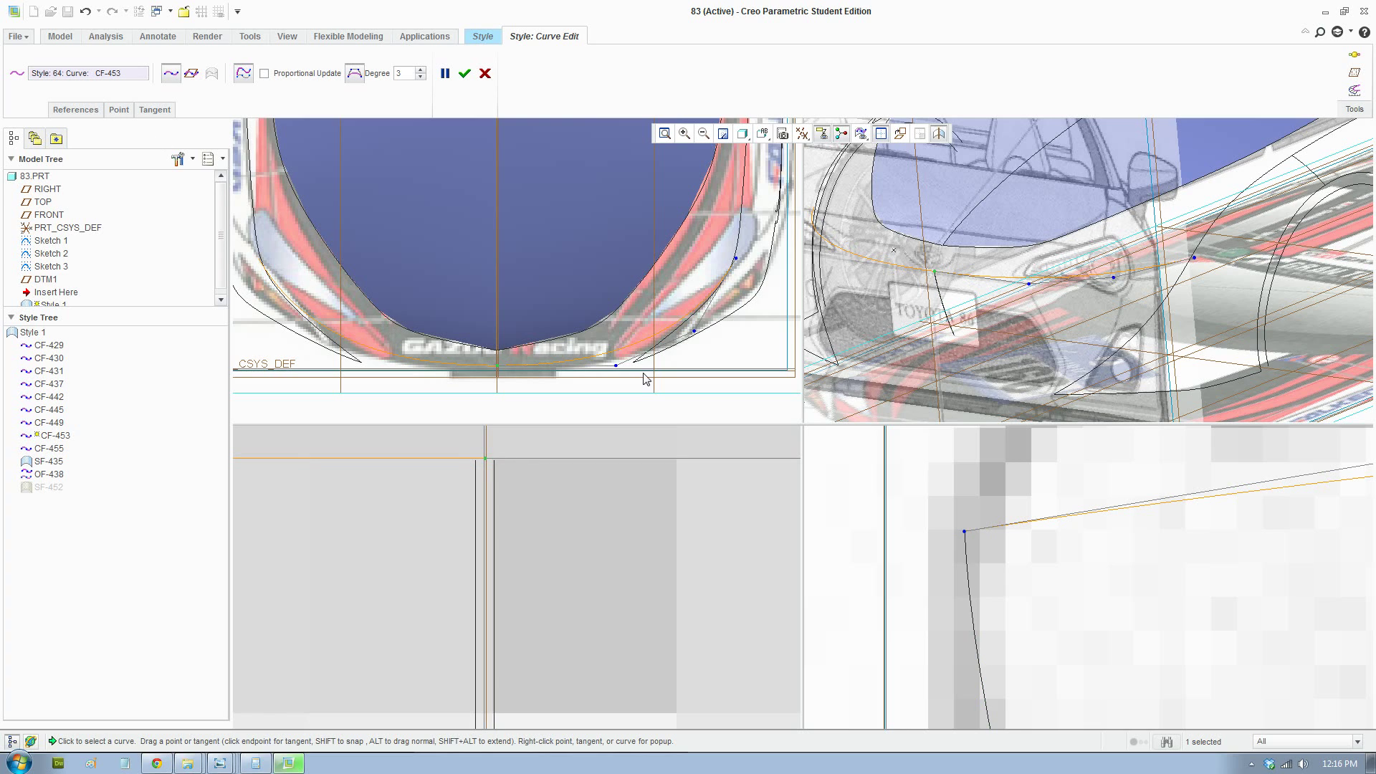
scroll(1015, 621, down, 2)
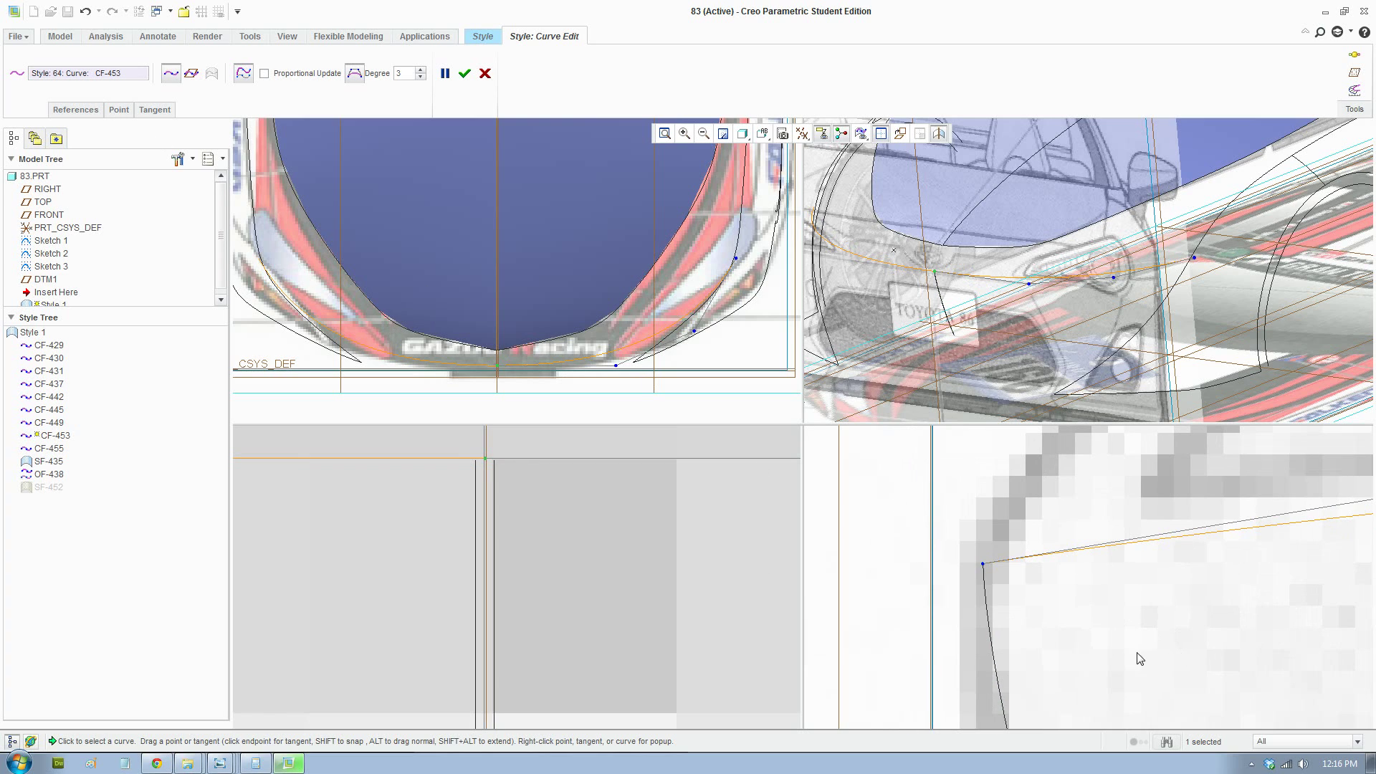
shift+middle_drag(1136, 655, 1114, 604)
click(464, 73)
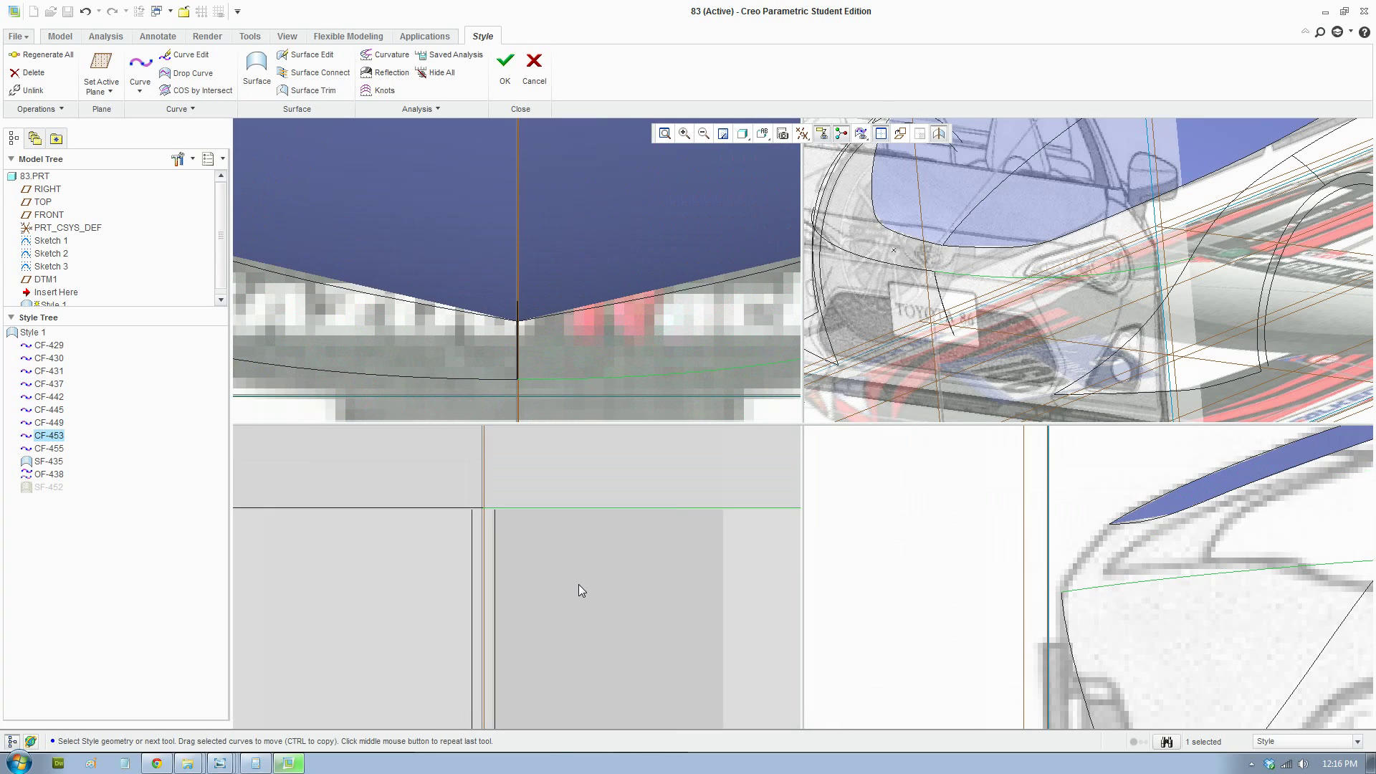
Move the bumper profile curve sideways onto the center plane with the Move tool and accept the transform
scroll(551, 571, down, 1)
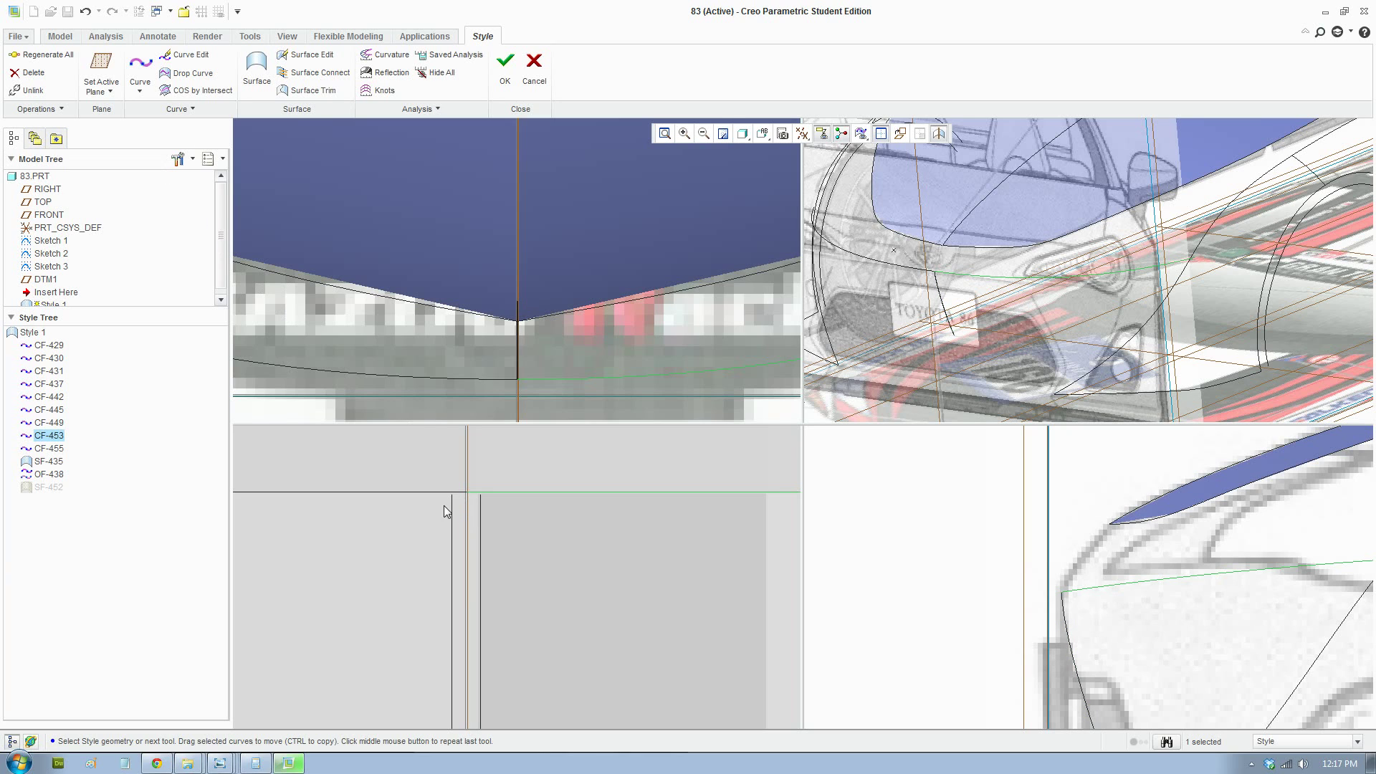
click(481, 536)
click(193, 109)
click(179, 213)
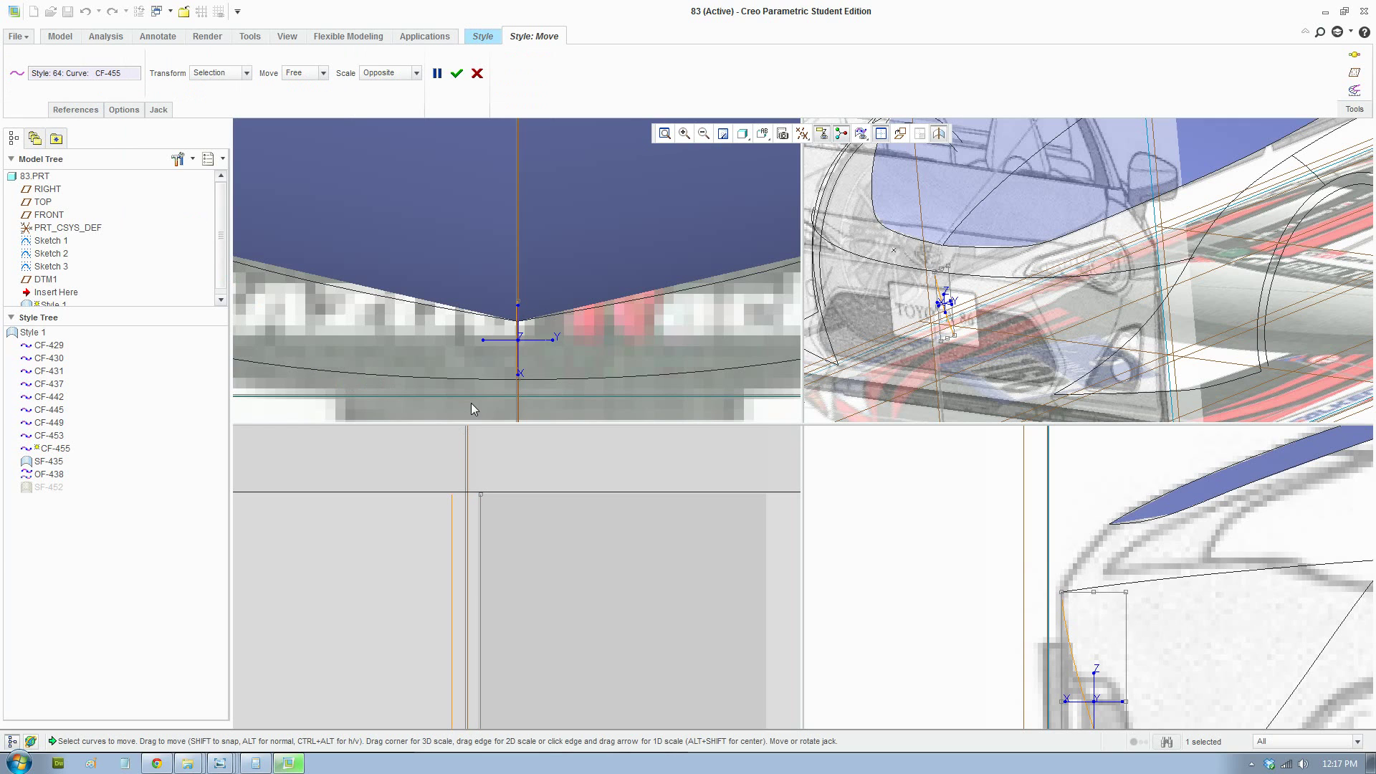
click(500, 341)
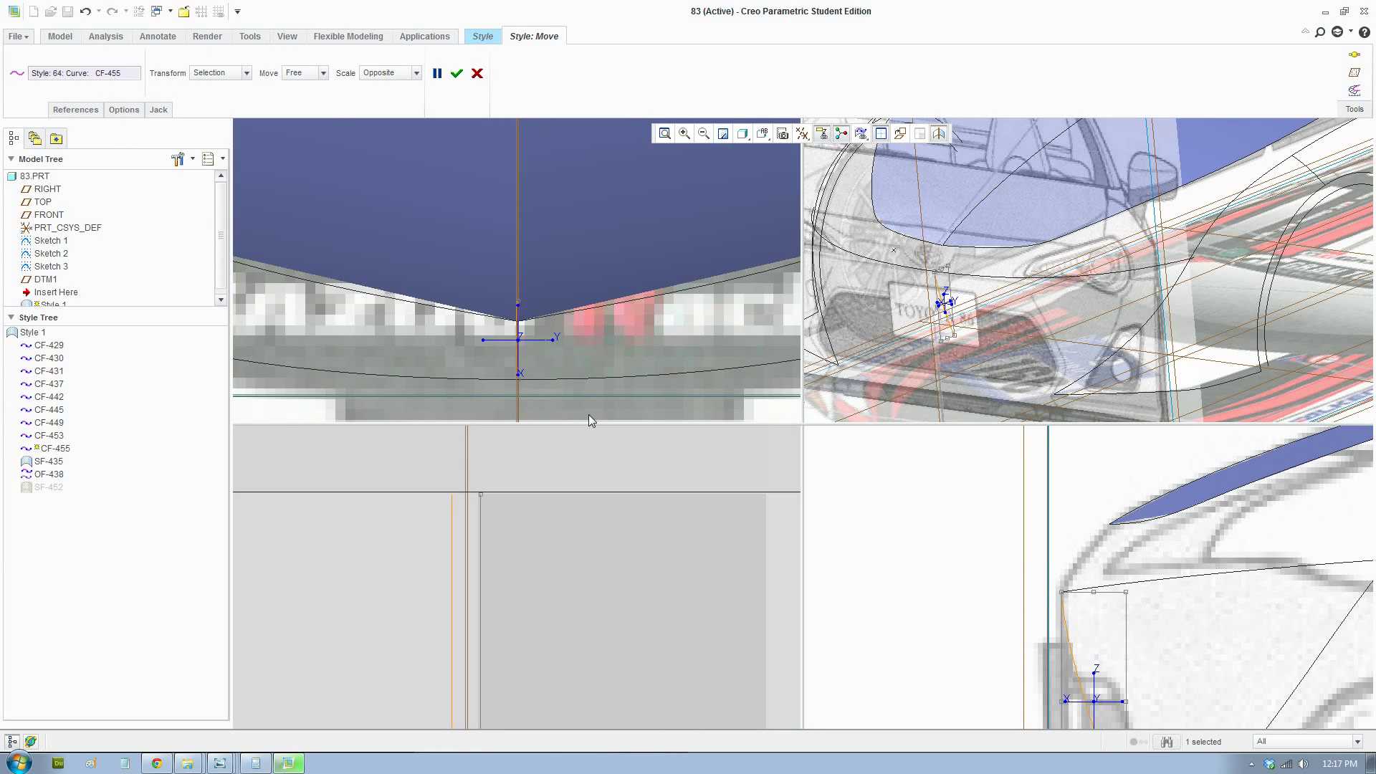
scroll(587, 410, up, 4)
drag(385, 301, 384, 302)
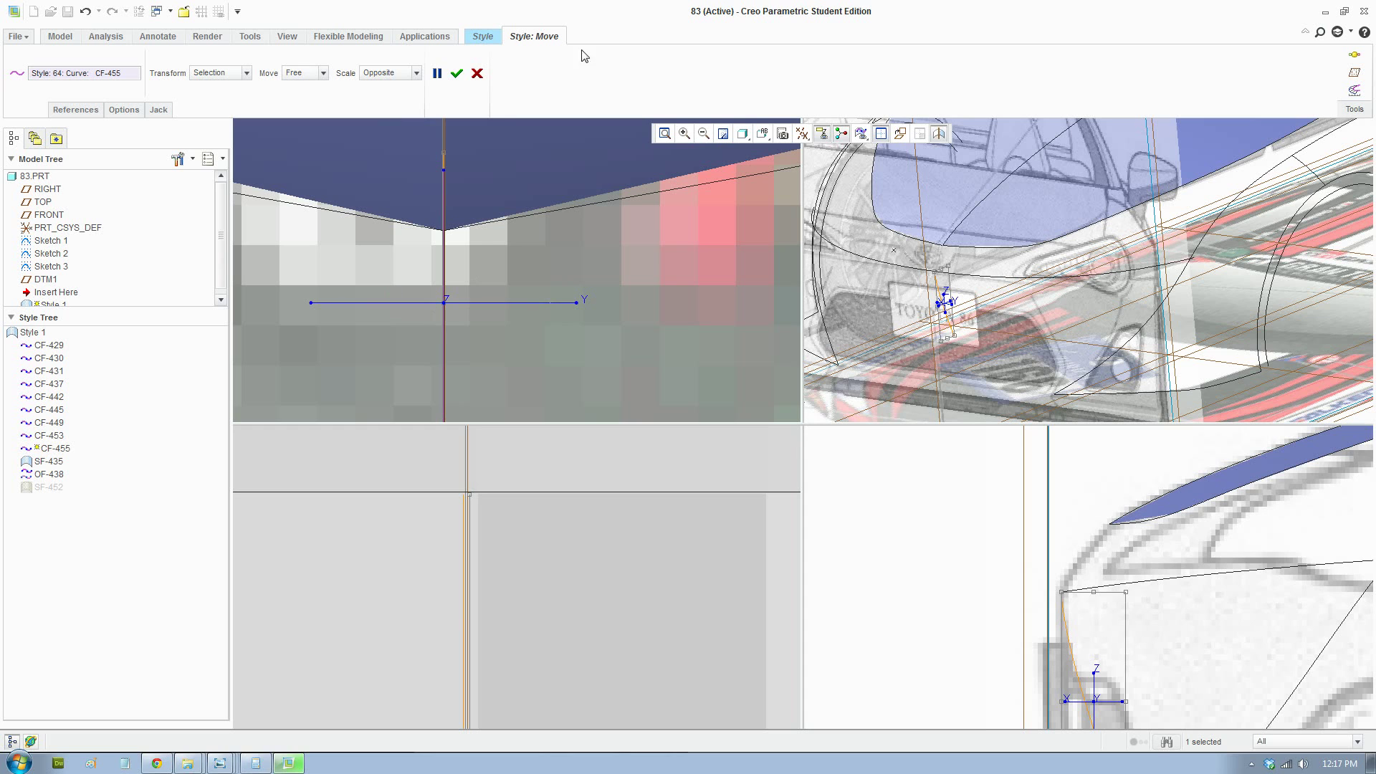
click(456, 73)
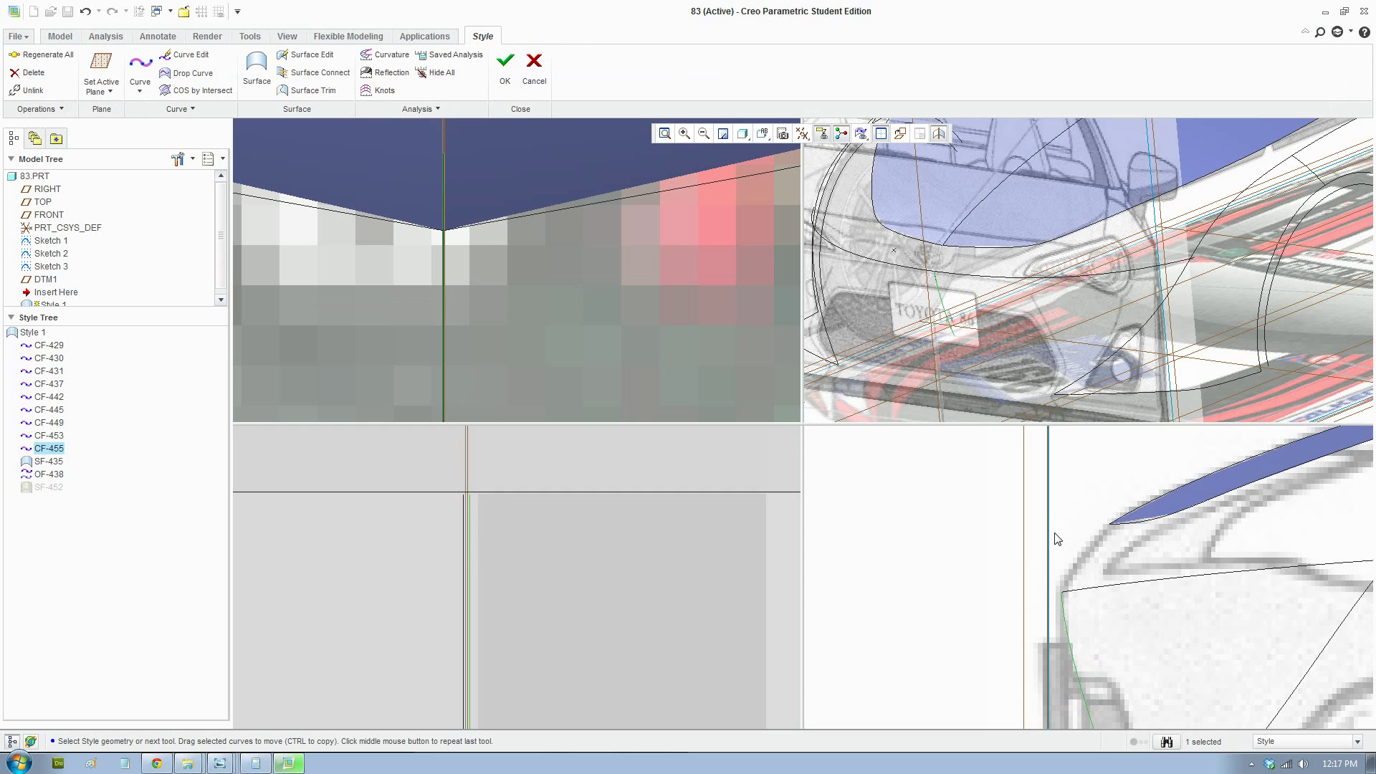
scroll(1058, 539, up, 4)
shift+middle_drag(1124, 604, 1058, 579)
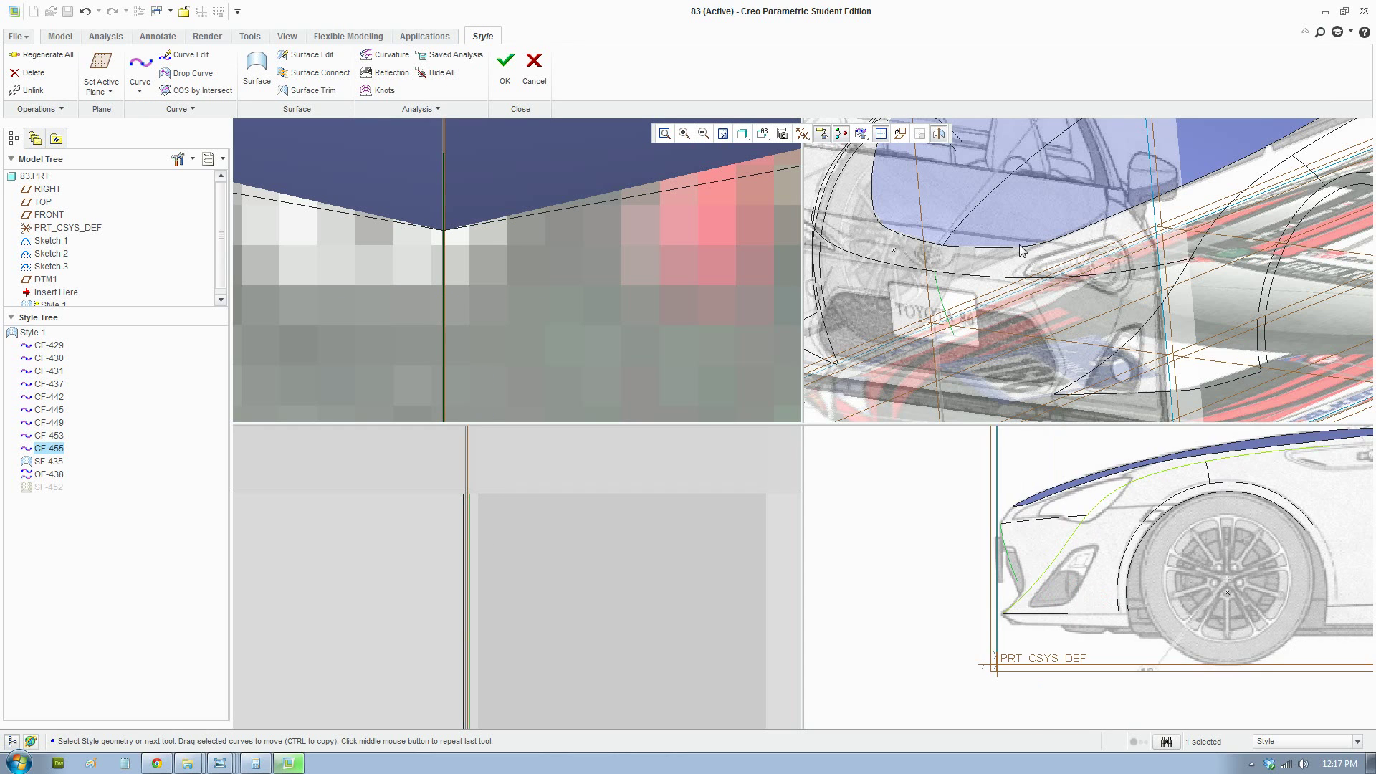
scroll(1013, 254, up, 3)
scroll(443, 231, up, 6)
scroll(464, 239, up, 4)
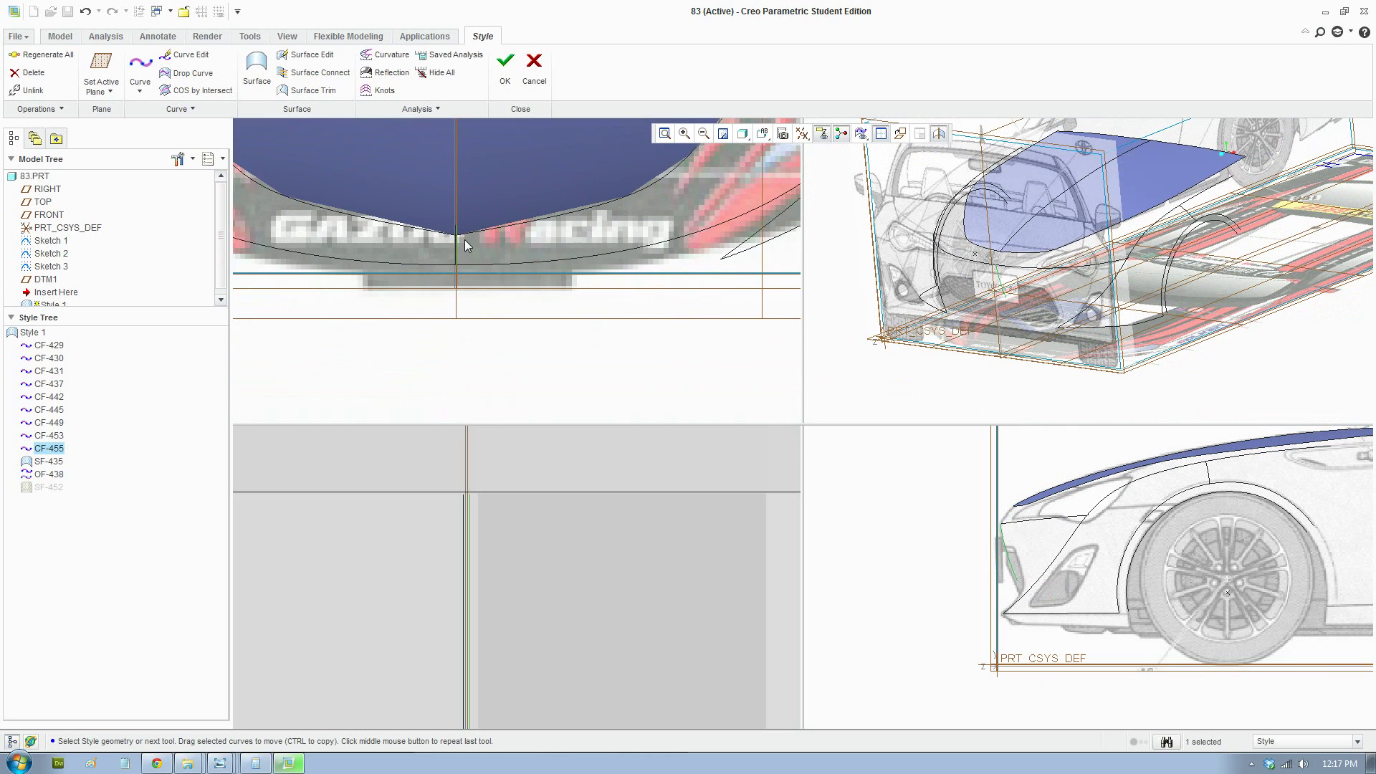
Deselect the bumper profile curve and examine how it meets the front curve in the top, 3D and side views
scroll(536, 513, up, 3)
shift+middle_drag(537, 645, 515, 624)
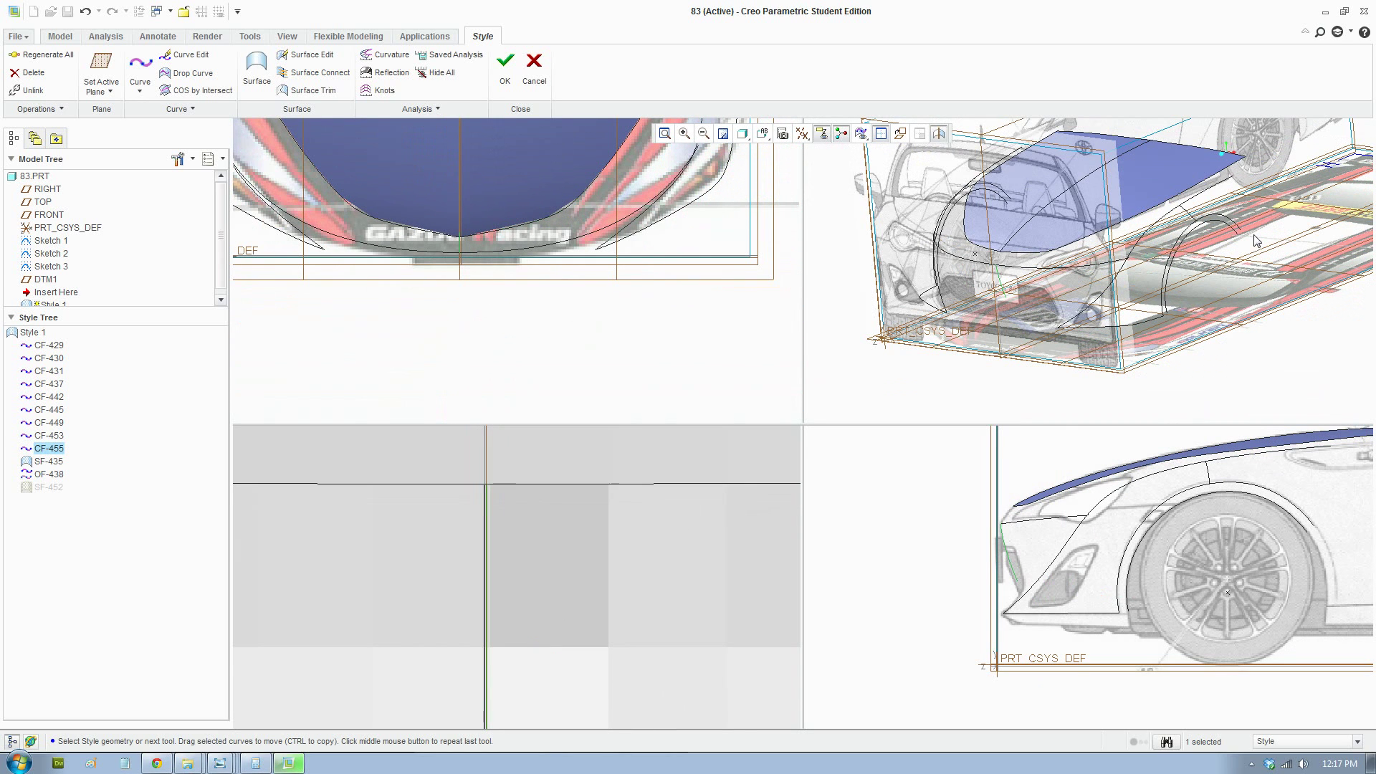
scroll(1054, 283, down, 4)
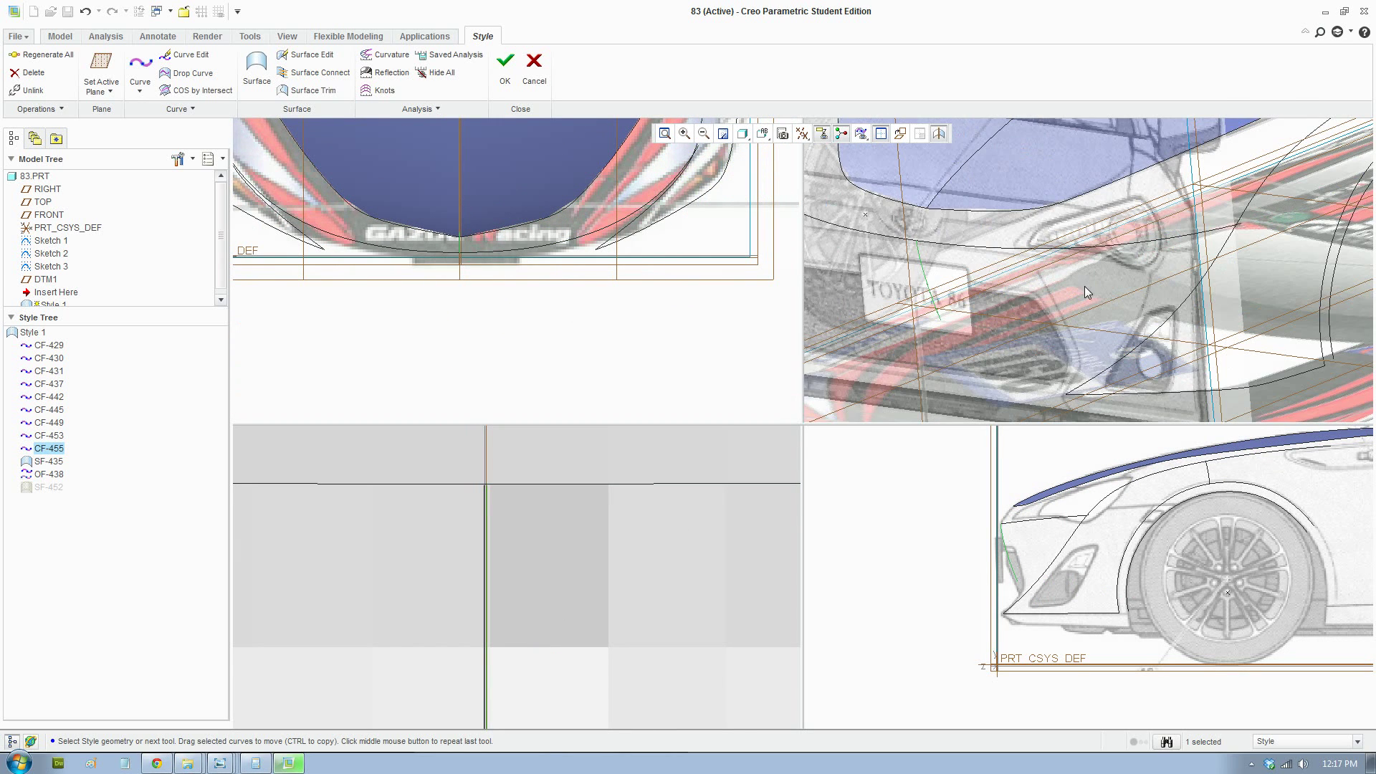
click(1085, 286)
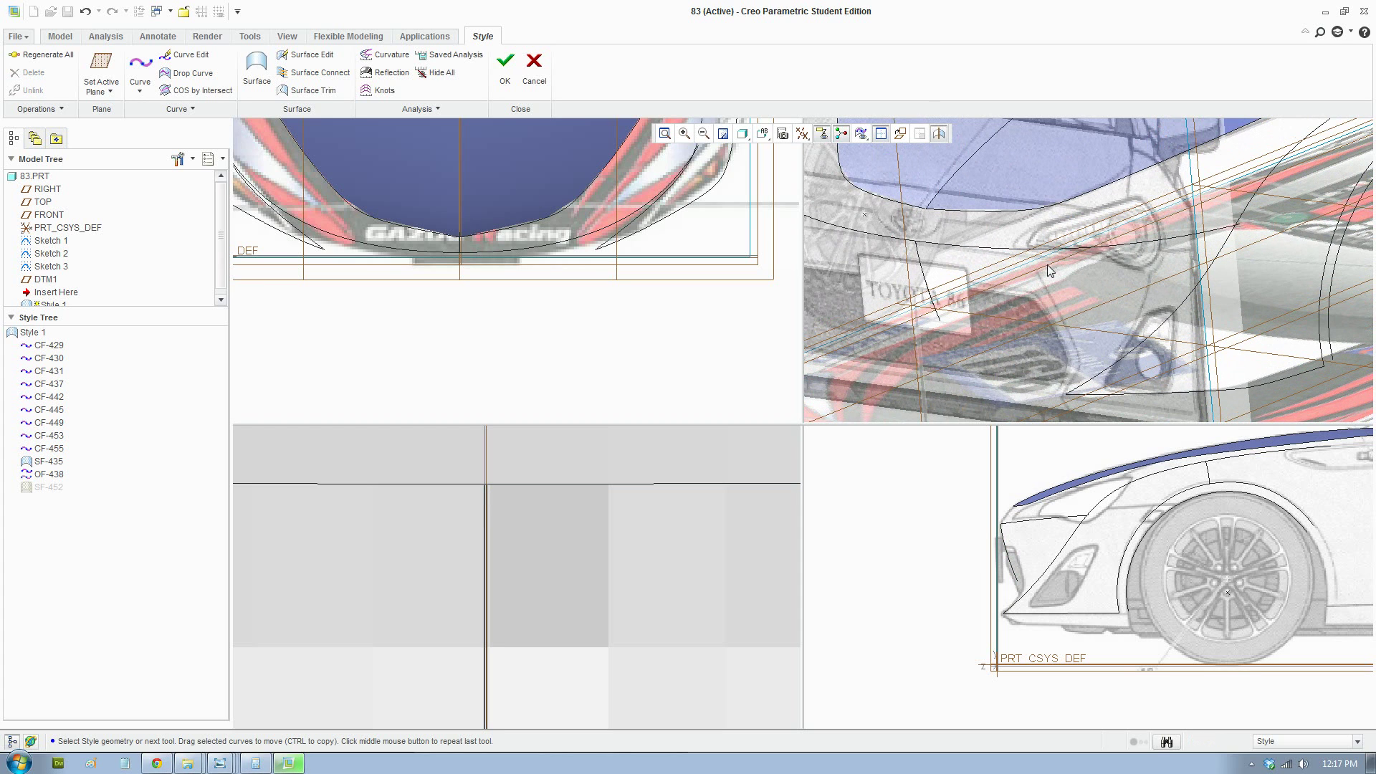
click(1104, 304)
click(1081, 555)
scroll(1082, 554, down, 3)
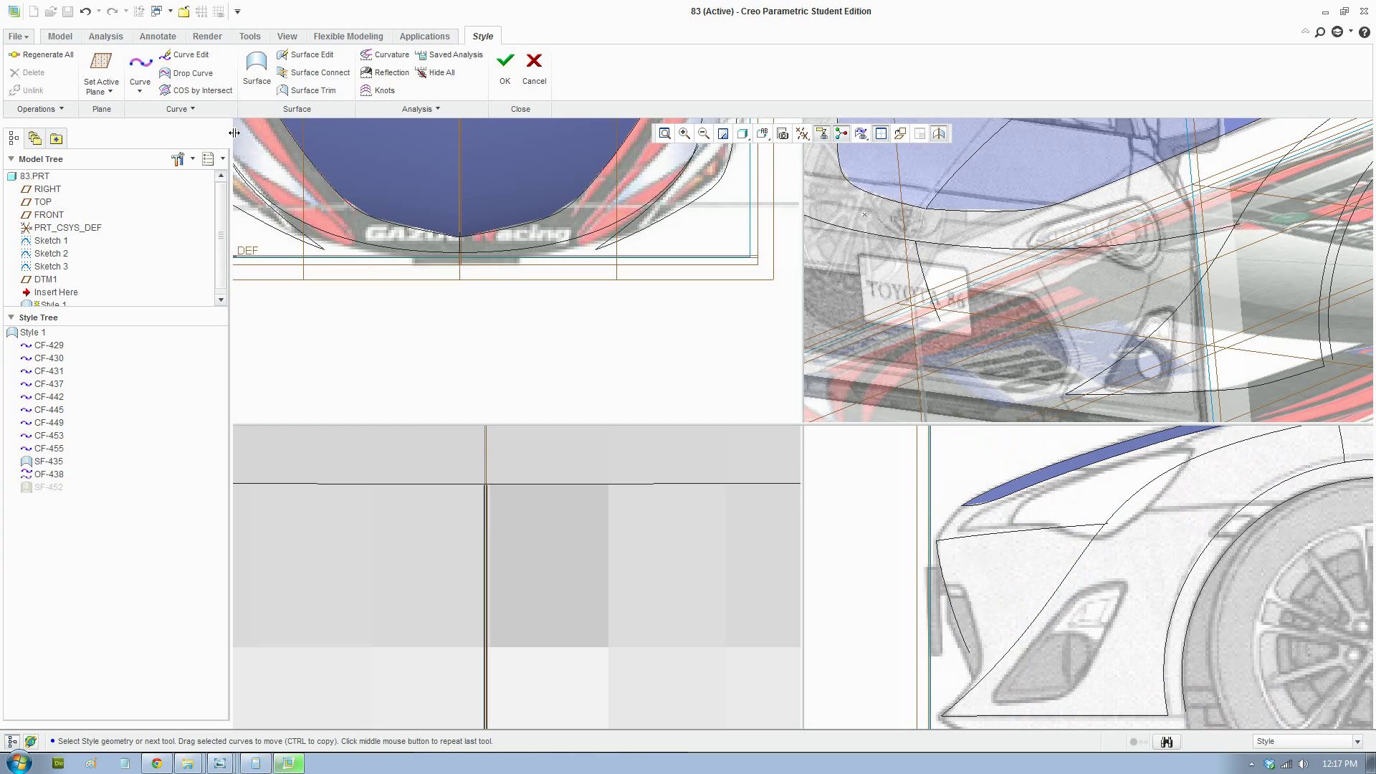
Draw a free two-point curve in the side view, from the front curve down to the fender's leading edge curve
click(140, 66)
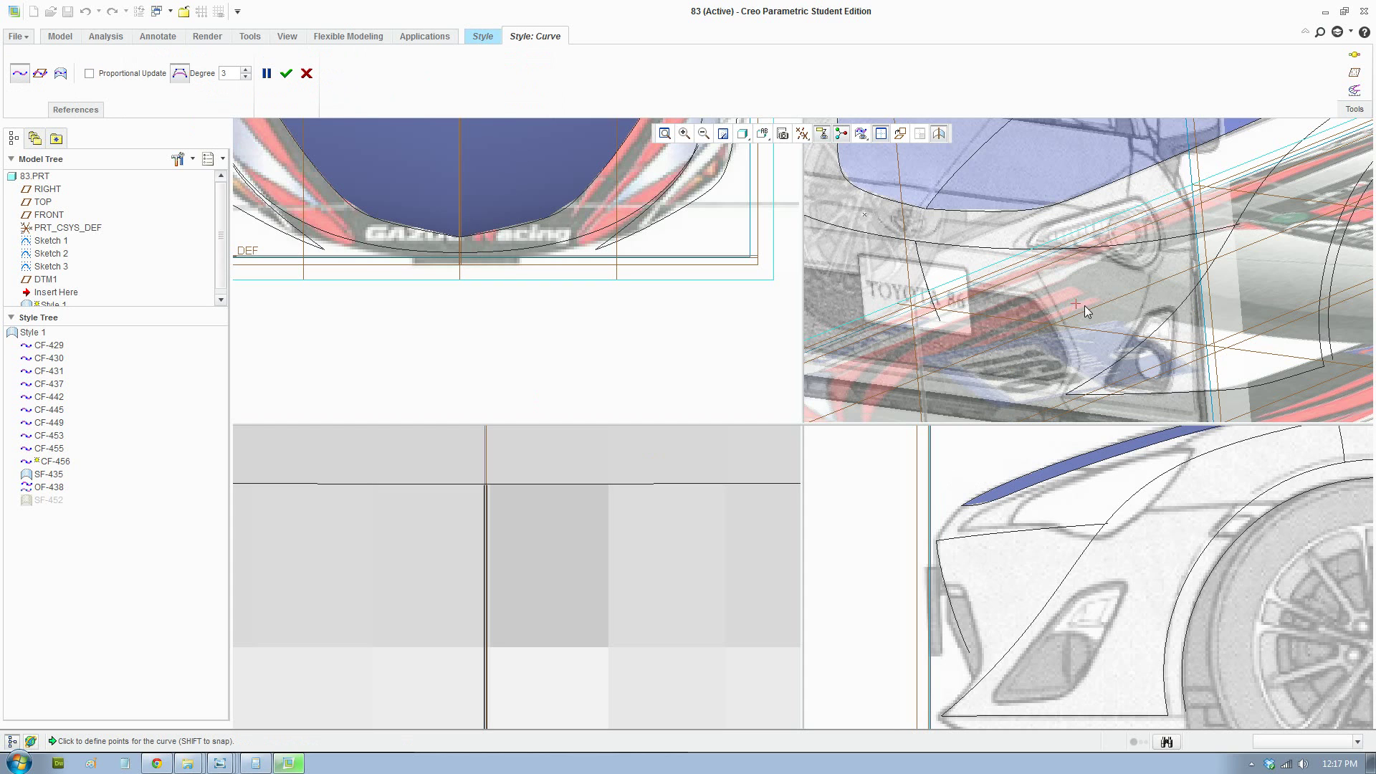
middle_drag(1094, 310, 1214, 247)
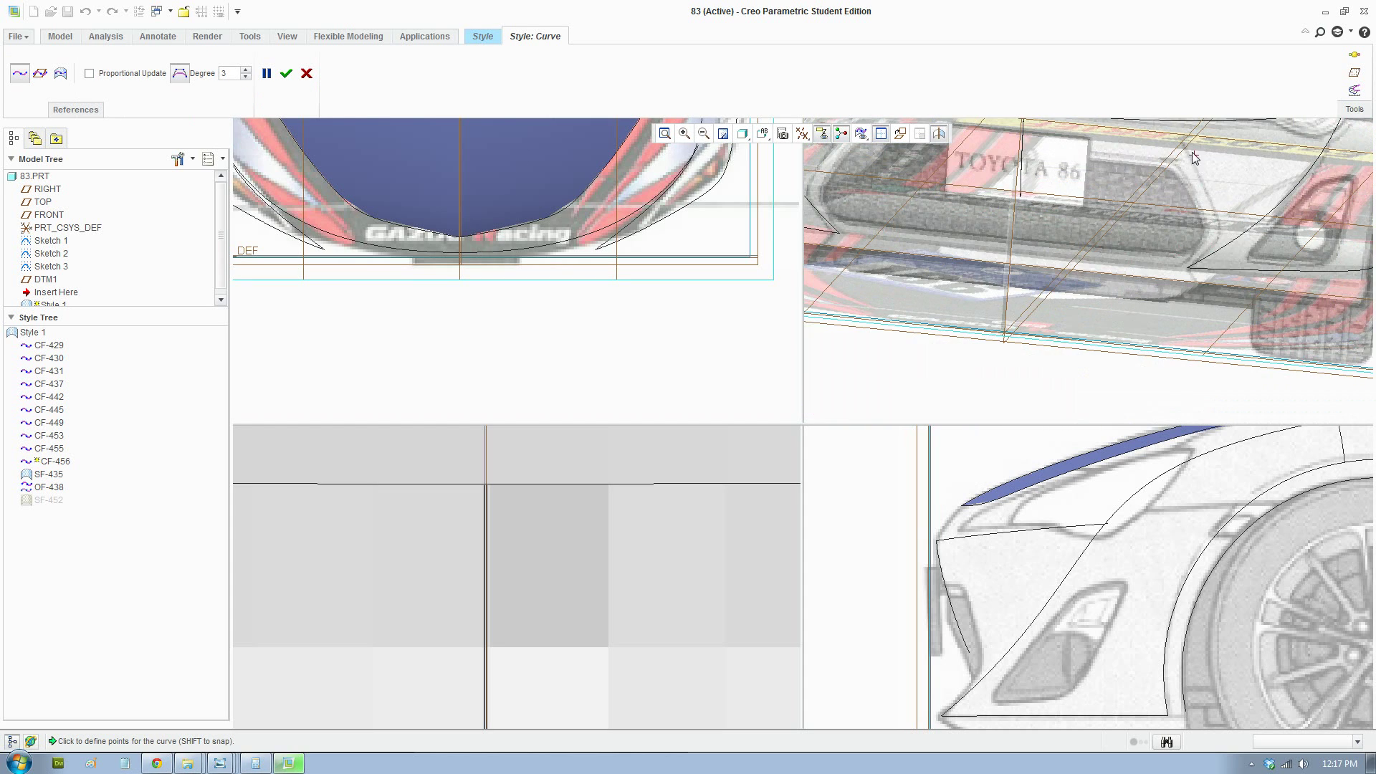
middle_drag(1193, 193, 1116, 200)
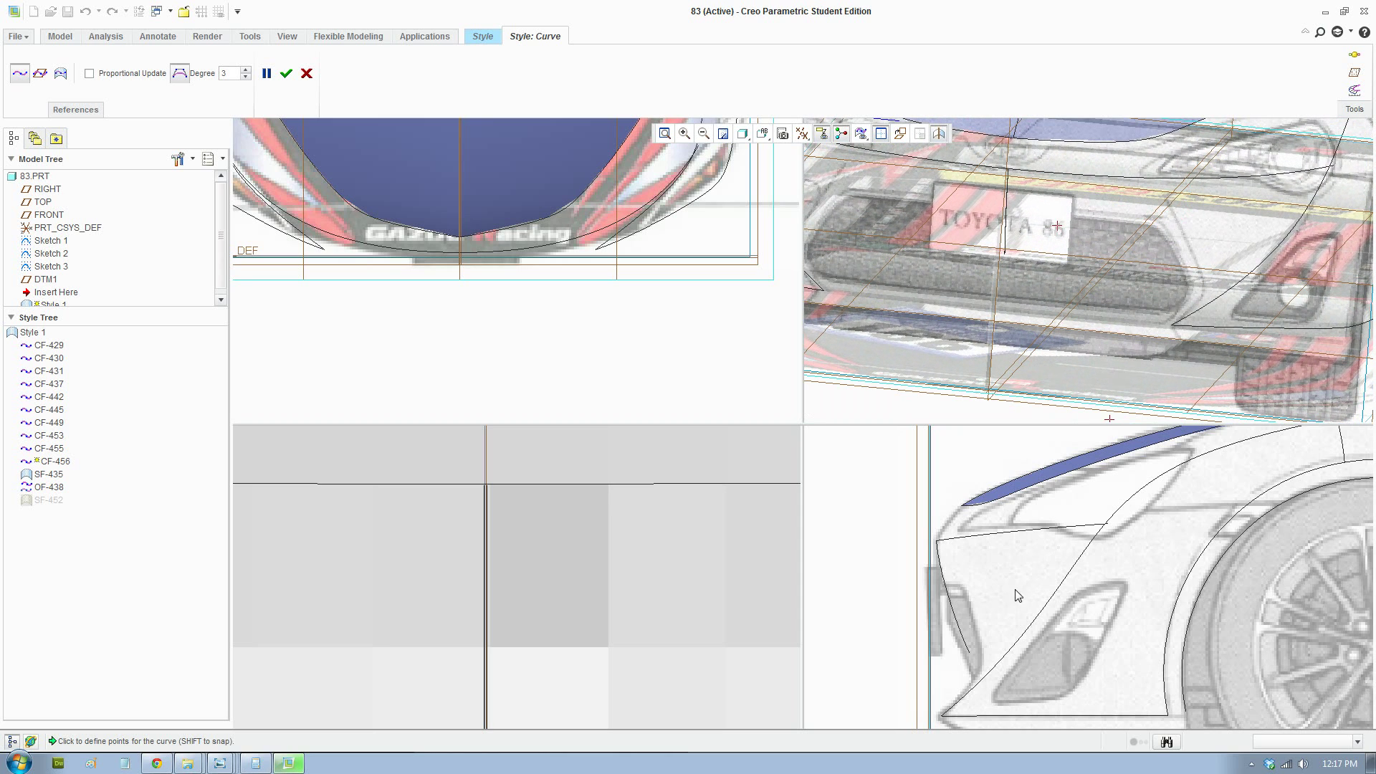
scroll(973, 548, down, 2)
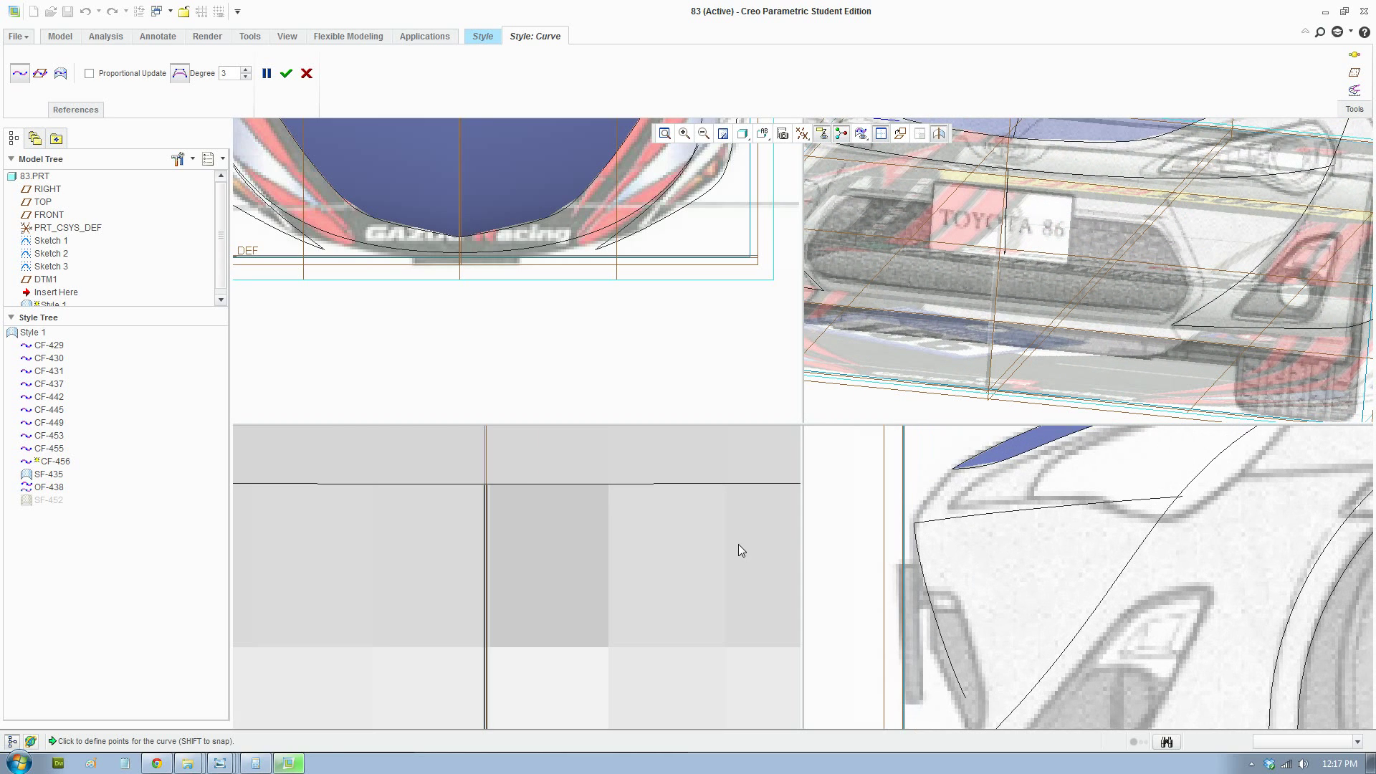
scroll(738, 545, down, 4)
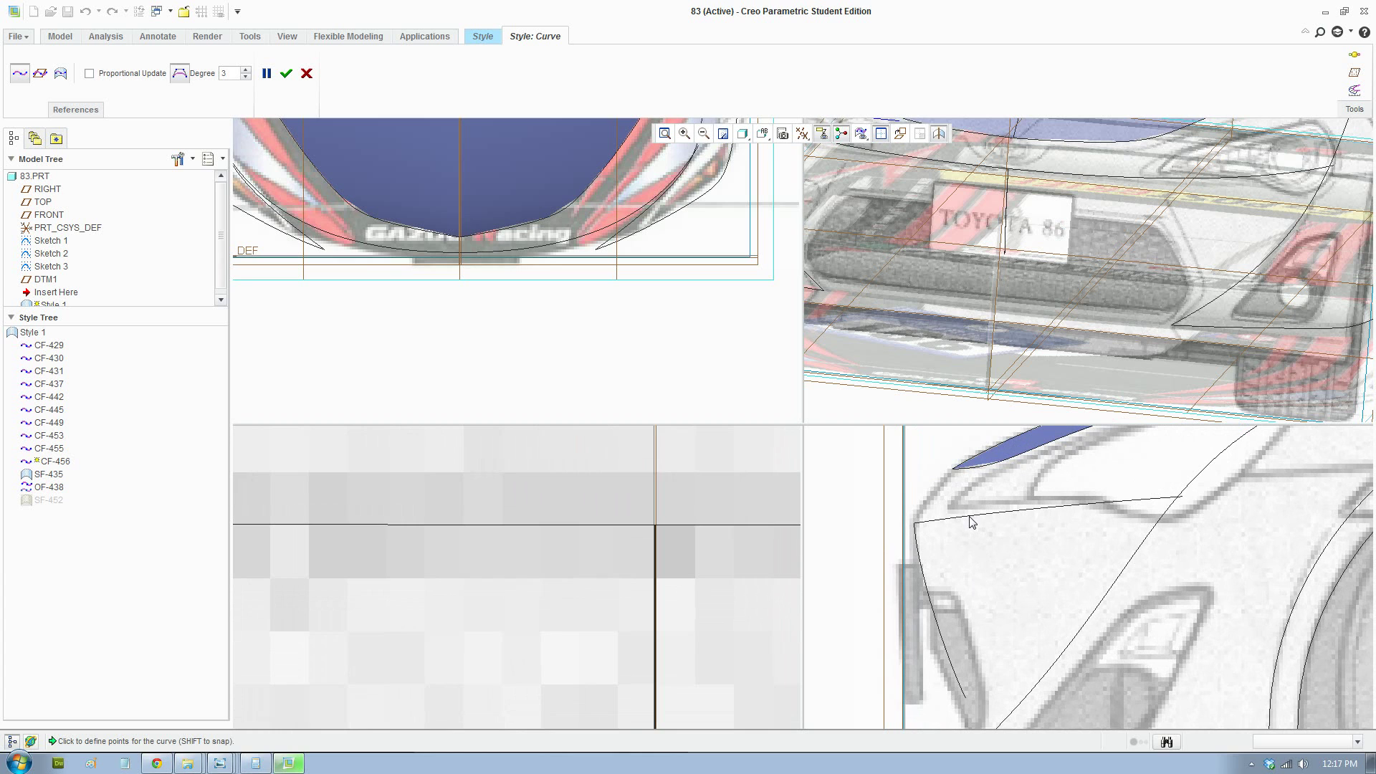
scroll(715, 577, up, 5)
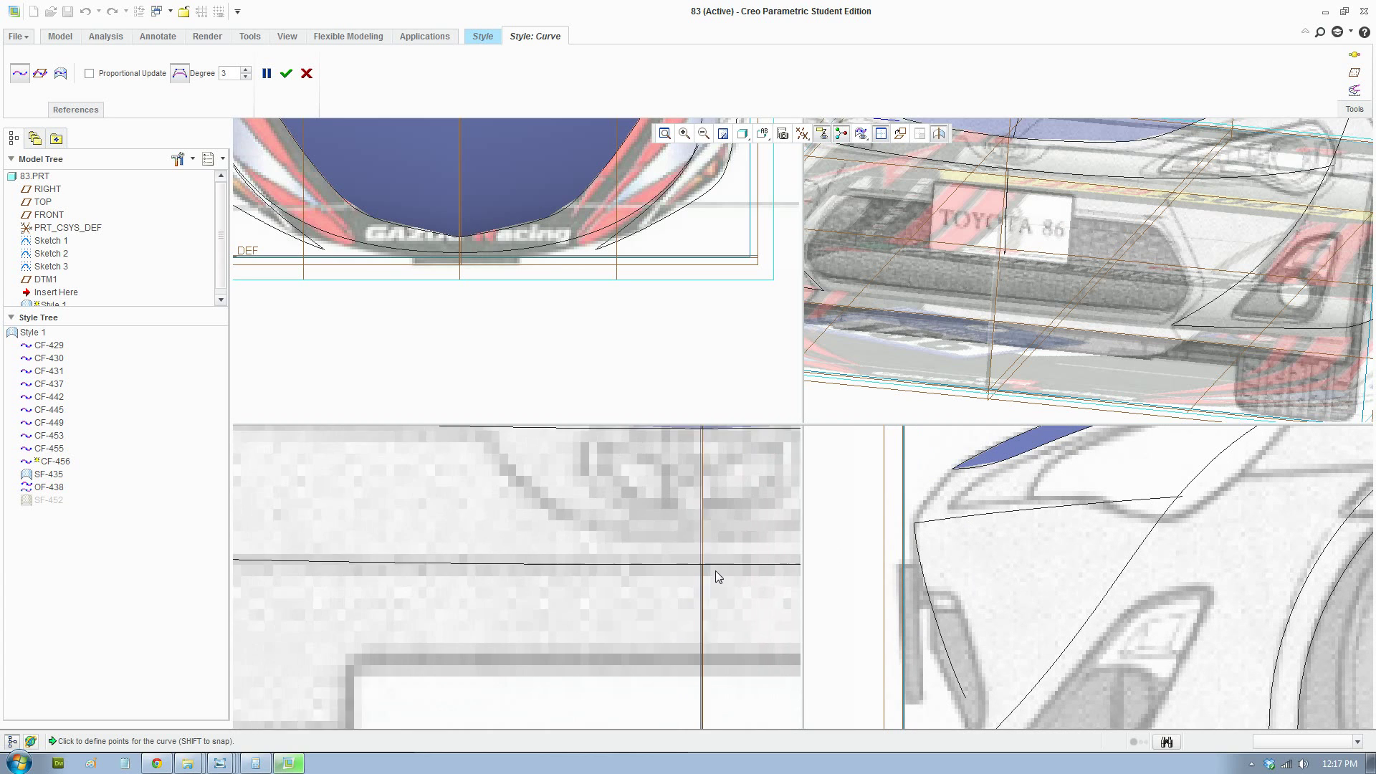
scroll(716, 565, up, 4)
shift+middle_drag(709, 562, 418, 555)
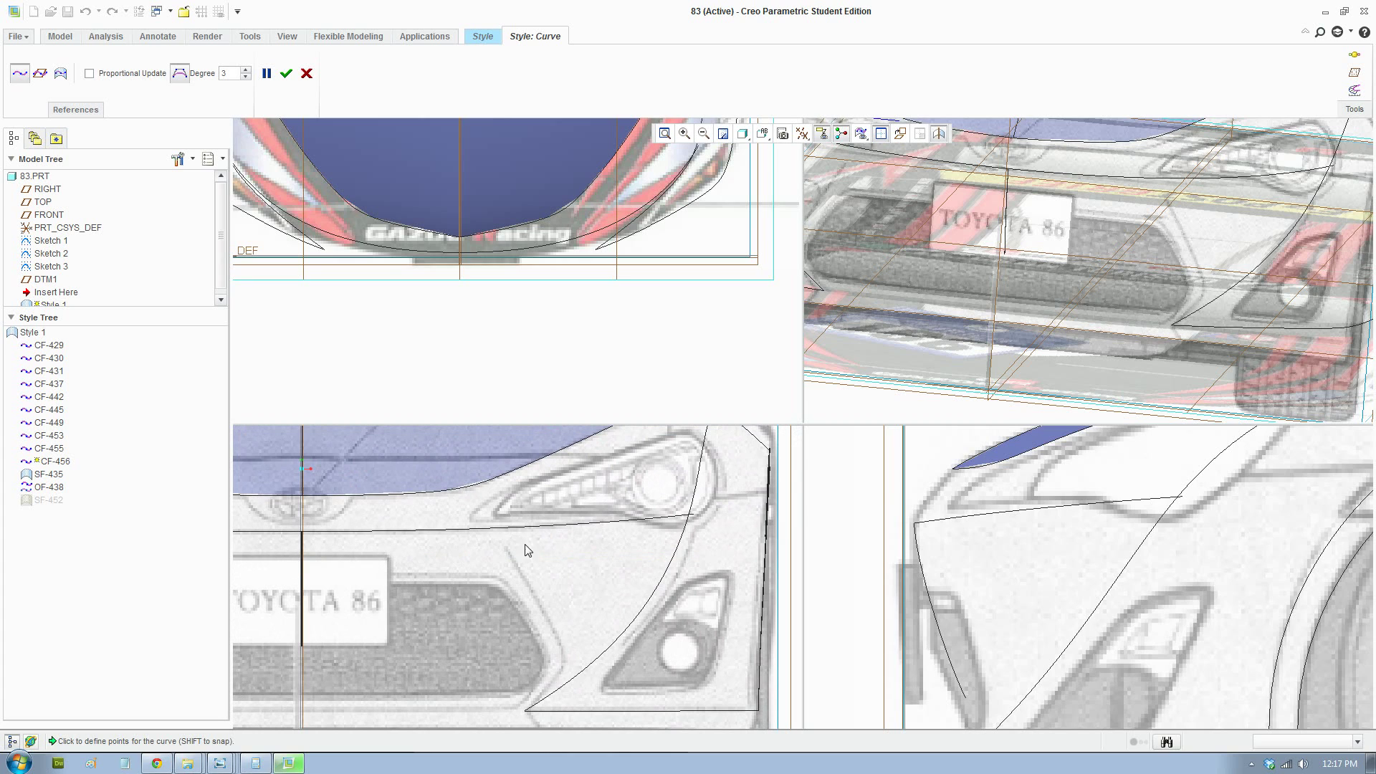
click(974, 517)
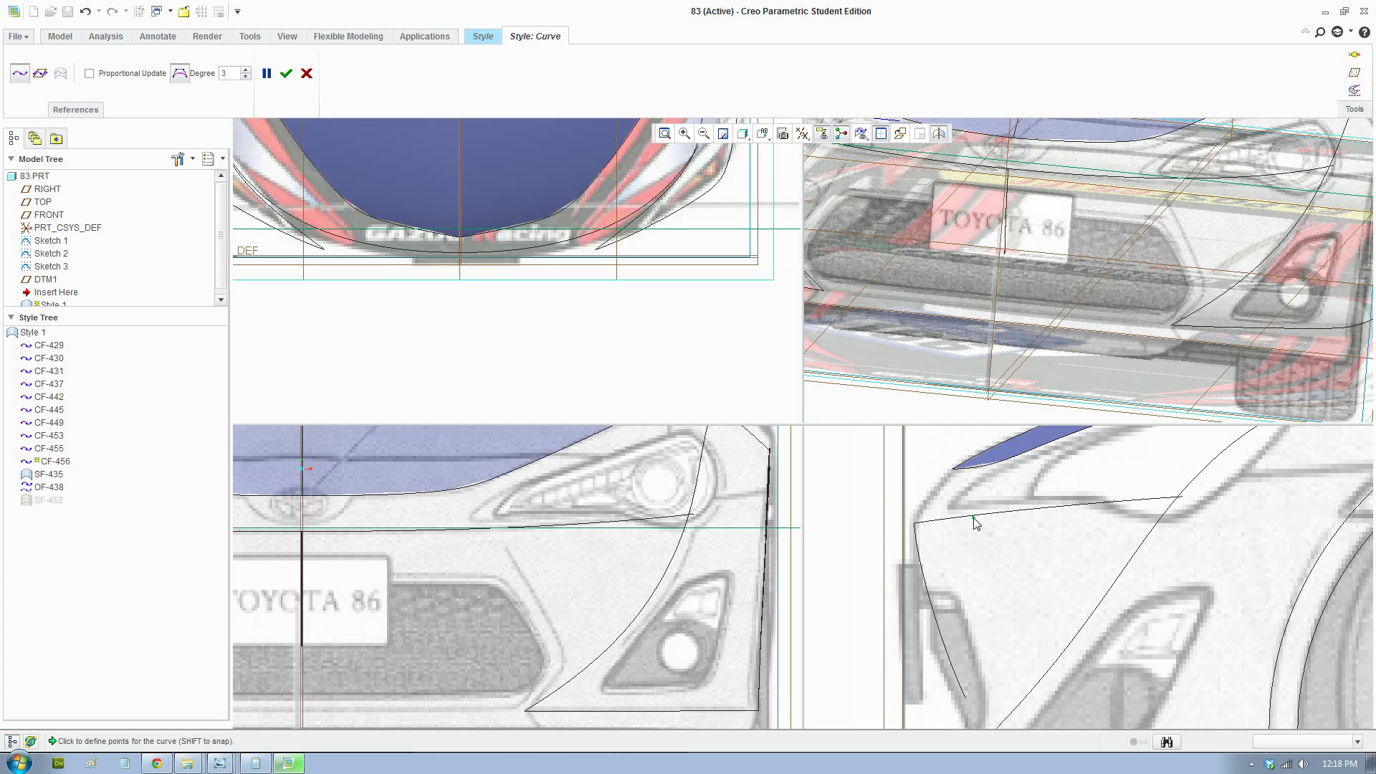
click(1024, 695)
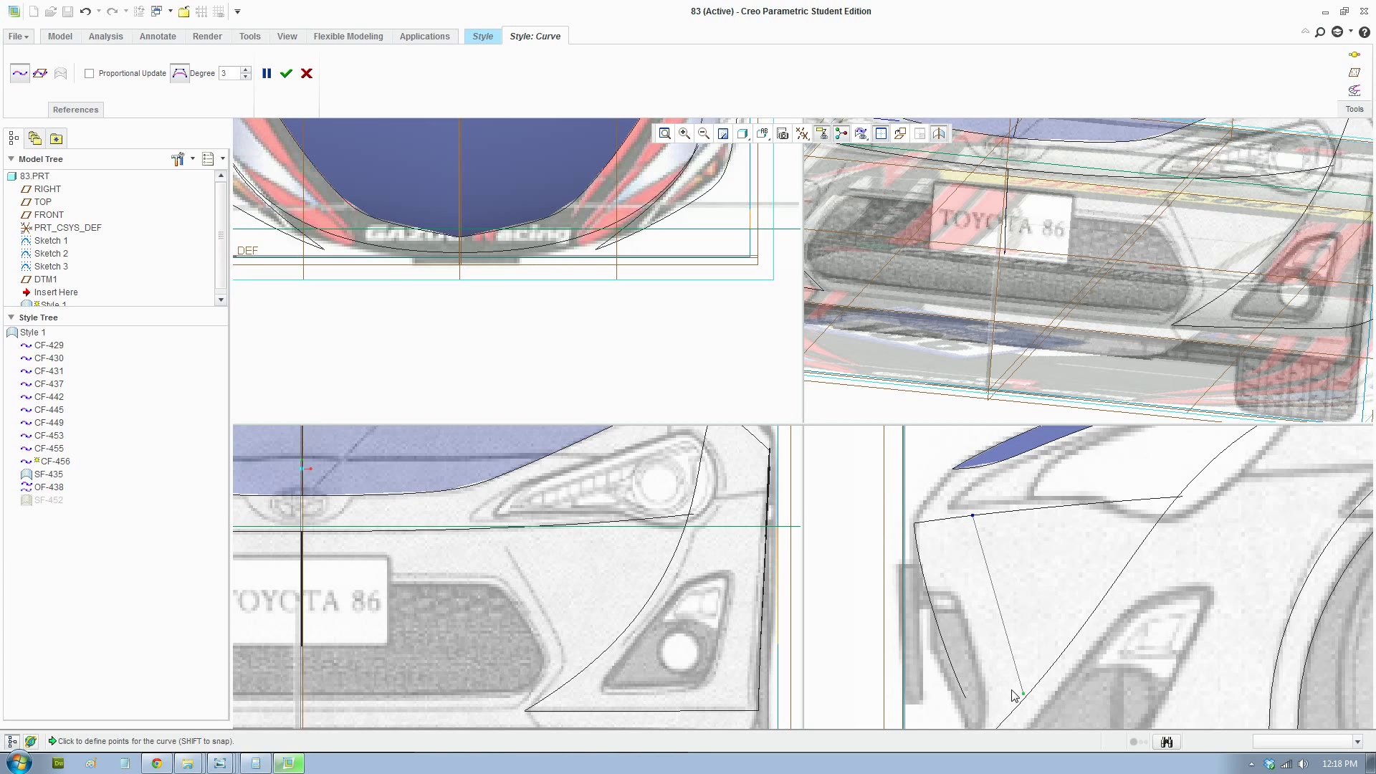
scroll(633, 610, up, 2)
shift+middle_drag(604, 639, 627, 589)
scroll(627, 589, up, 2)
shift+middle_drag(528, 609, 526, 602)
click(286, 73)
Start editing the new curve and move it sideways in the front view to just beside the grille's outer corner
click(192, 54)
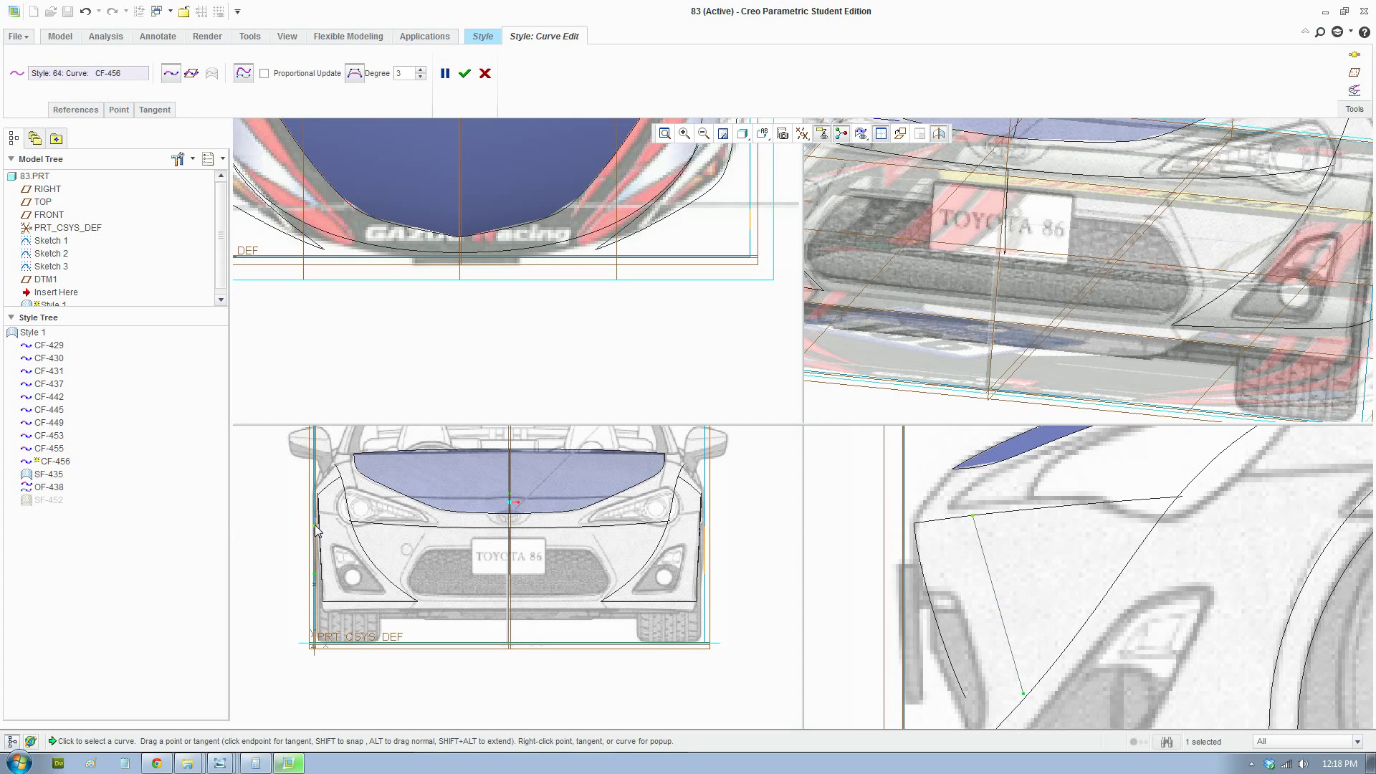
drag(315, 529, 613, 541)
scroll(626, 564, down, 6)
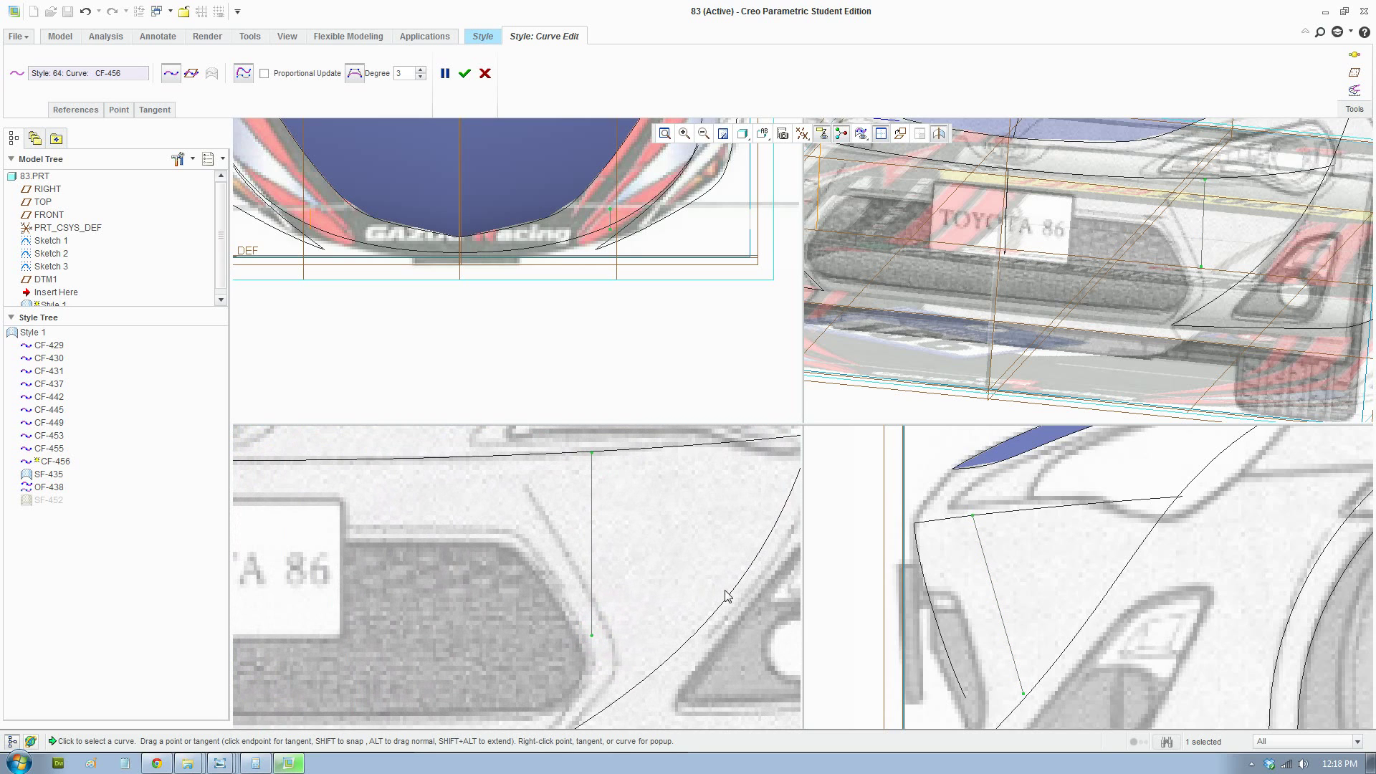
scroll(659, 605, up, 1)
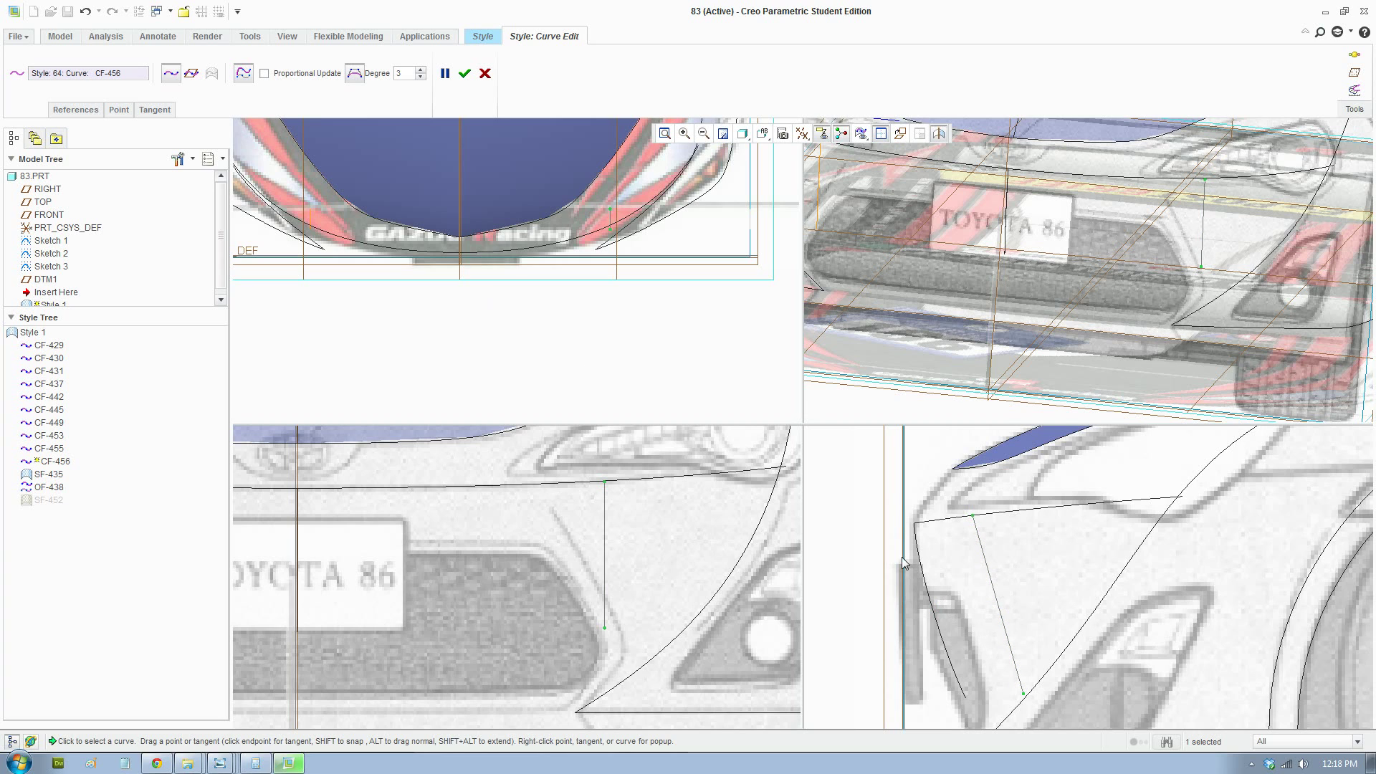
Add control points to the short vertical curve and move its upper end onto the front curve in the top view
right_click(1000, 609)
click(1041, 666)
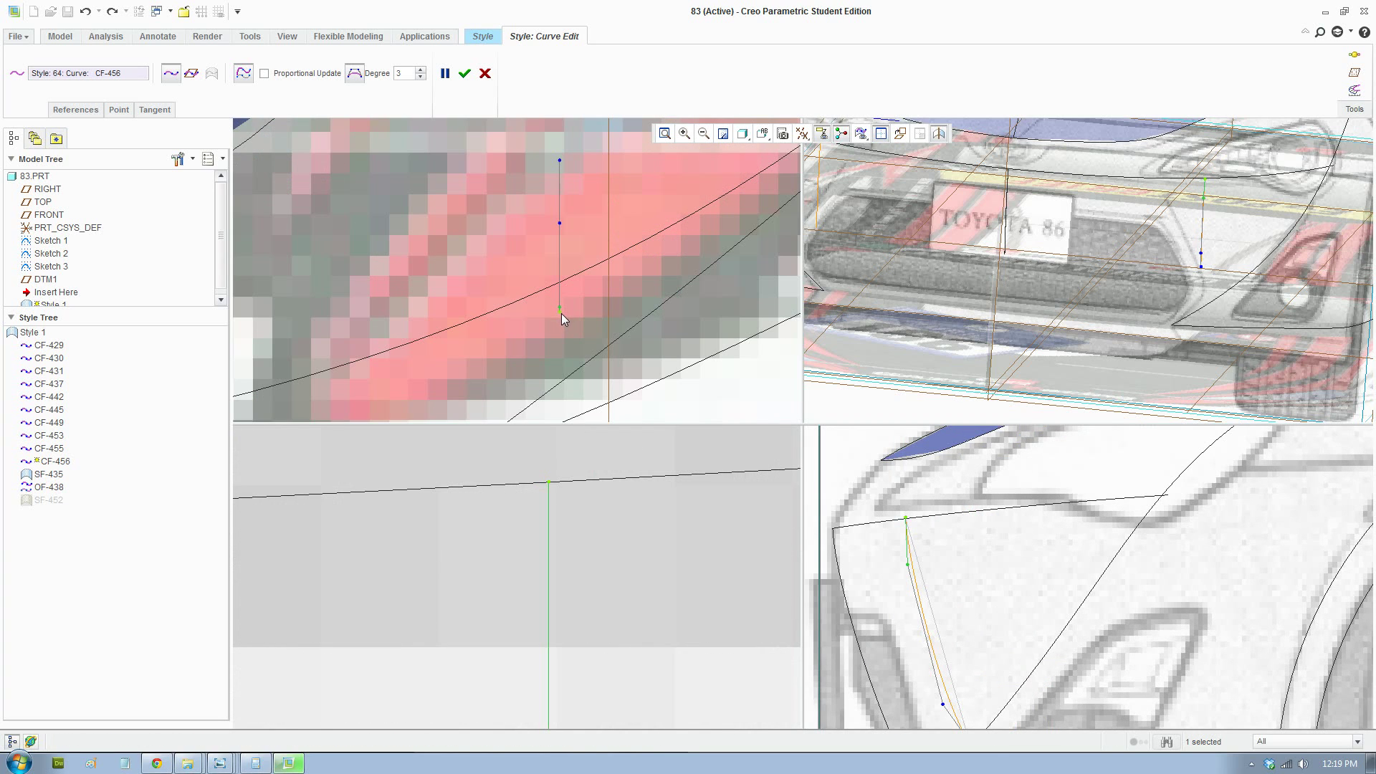
drag(562, 313, 563, 285)
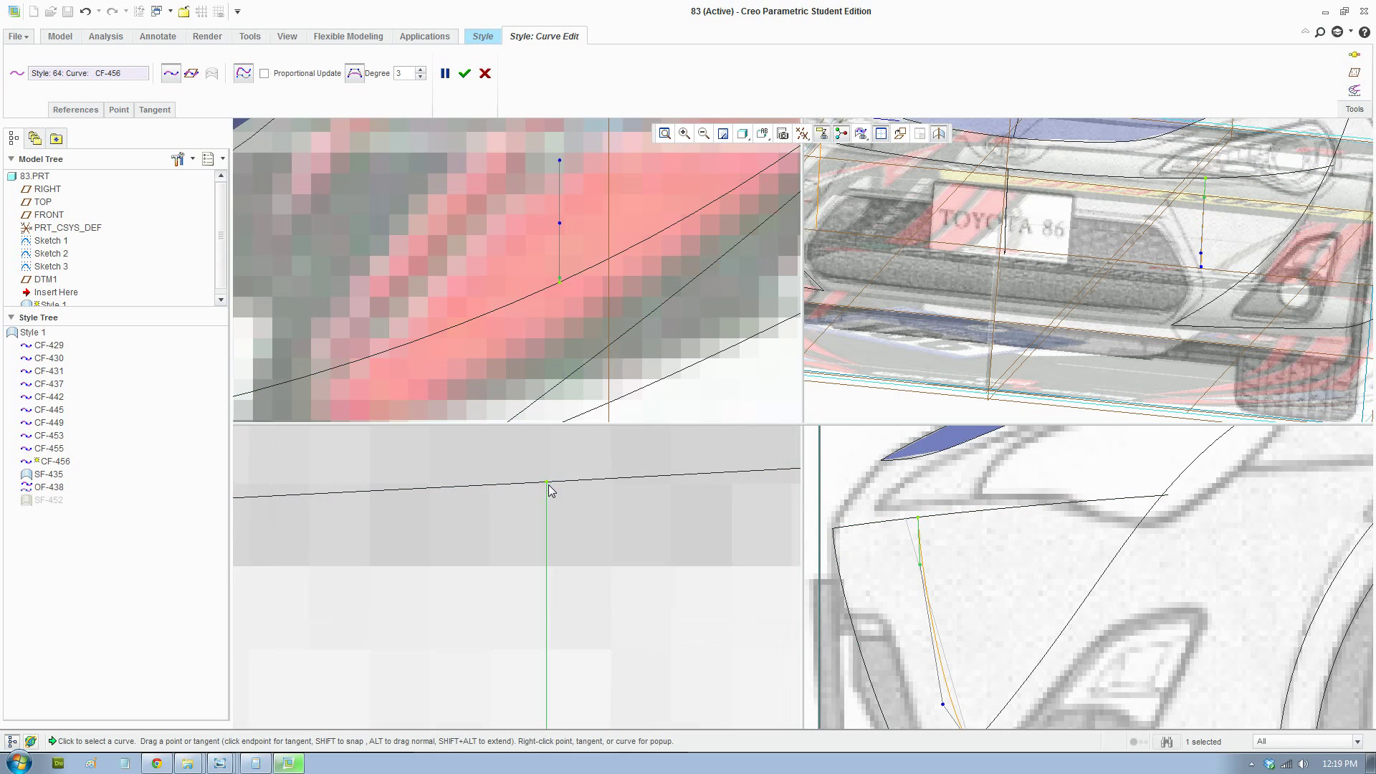
scroll(915, 507, down, 5)
scroll(546, 291, down, 8)
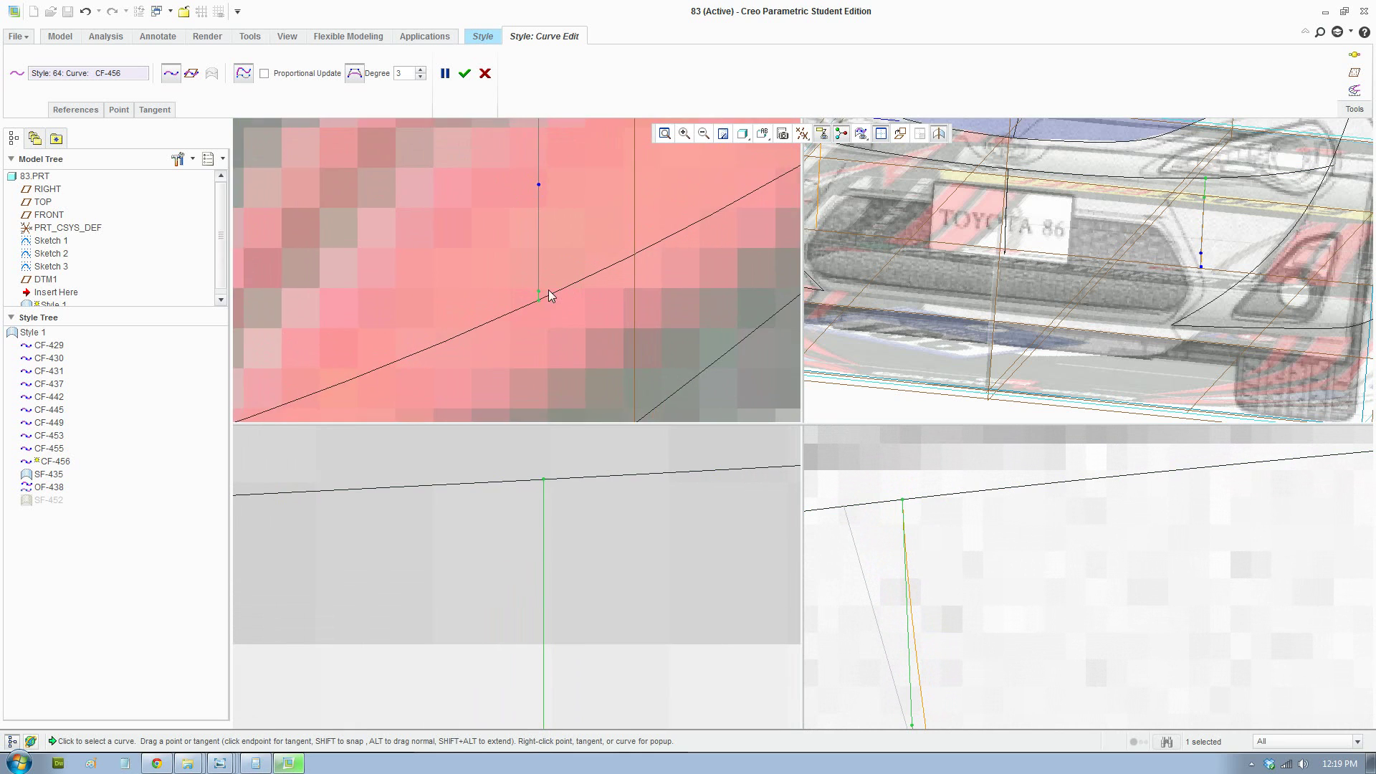
scroll(539, 310, down, 2)
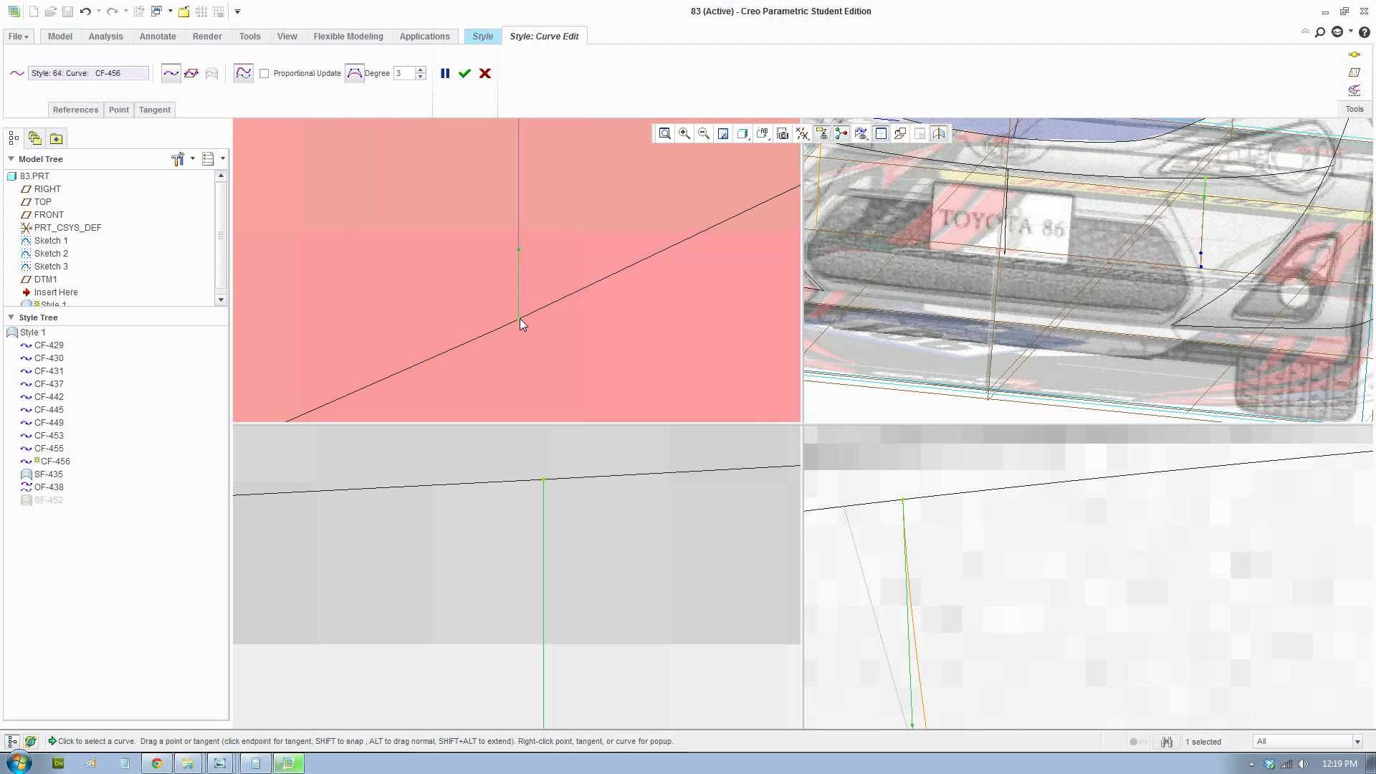
Check the curve's upper end against the front curve in the top, front and side views and accept the curve edit
scroll(556, 330, up, 5)
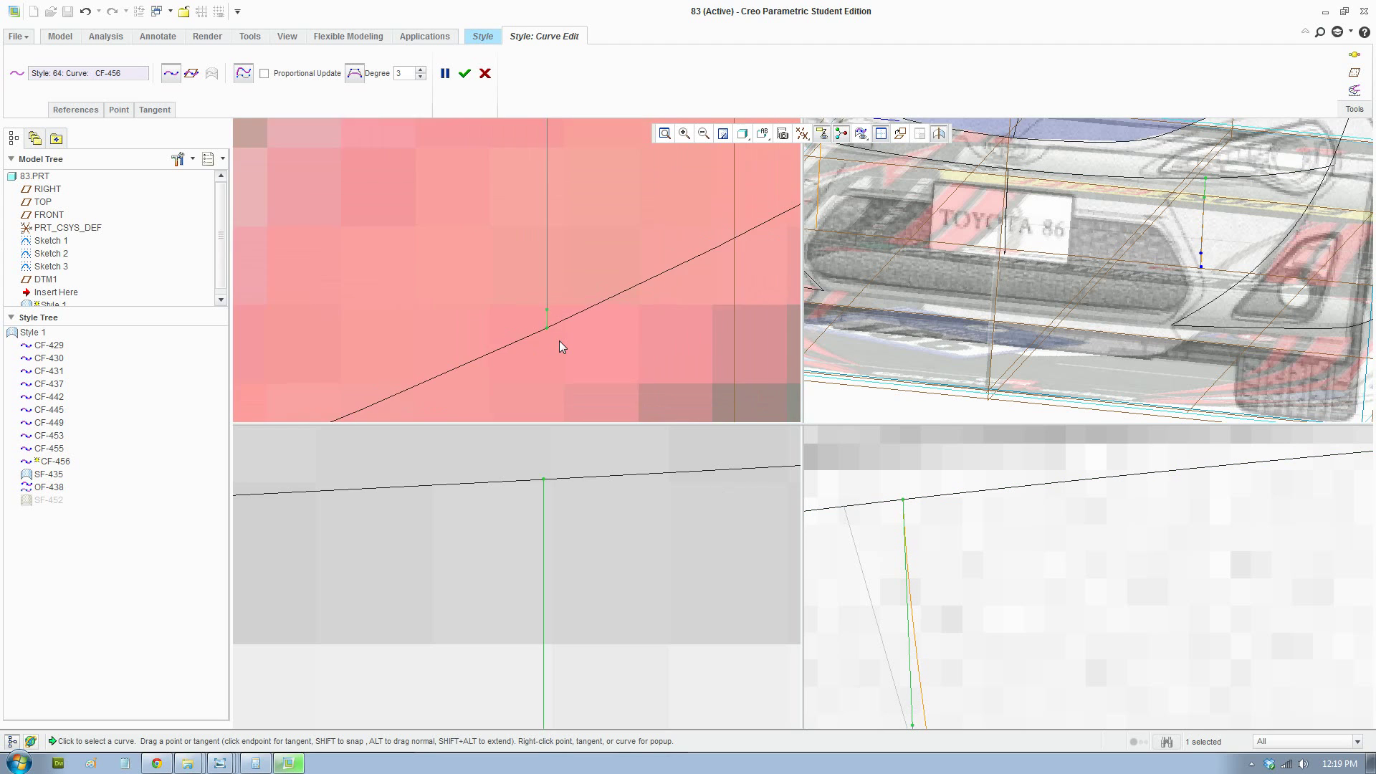
scroll(562, 347, up, 3)
scroll(553, 614, up, 4)
scroll(932, 633, up, 2)
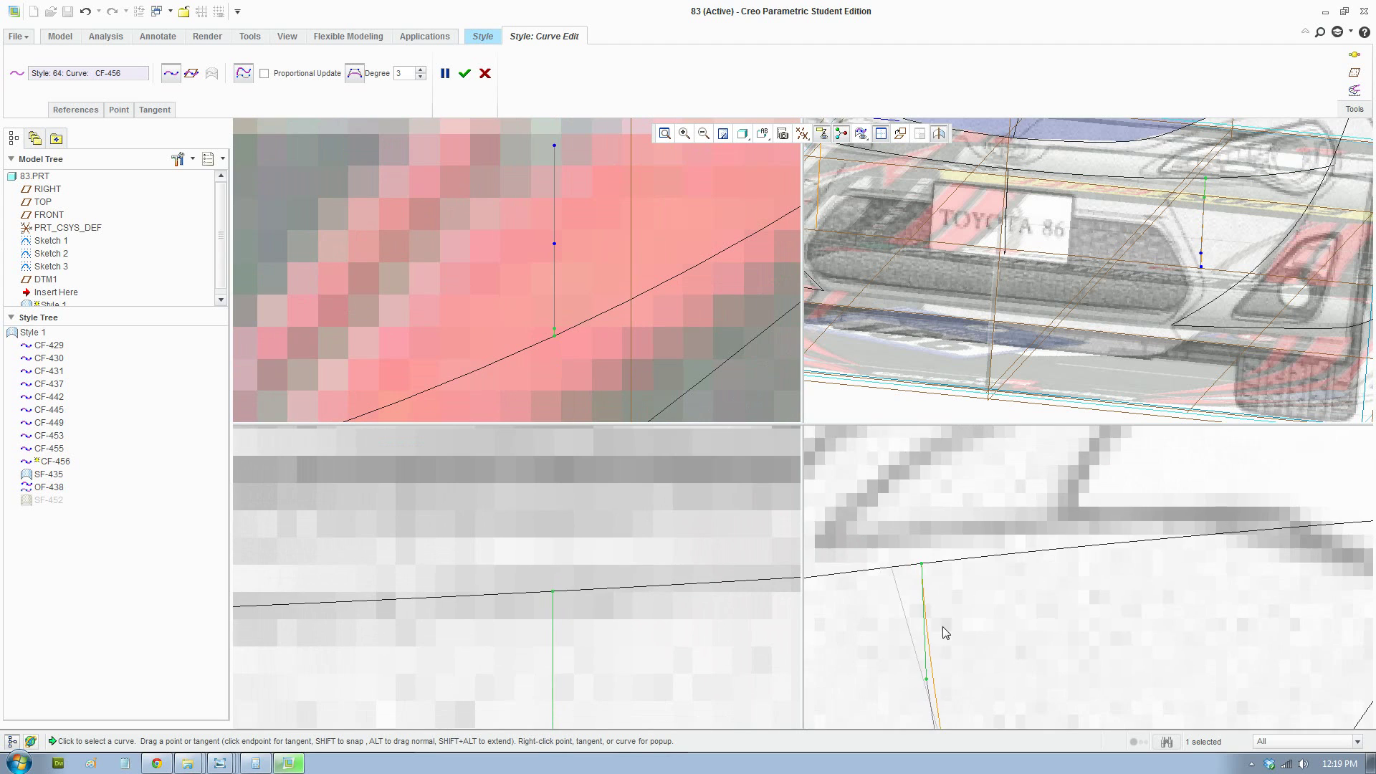
scroll(946, 631, up, 3)
scroll(999, 644, up, 3)
scroll(587, 605, up, 5)
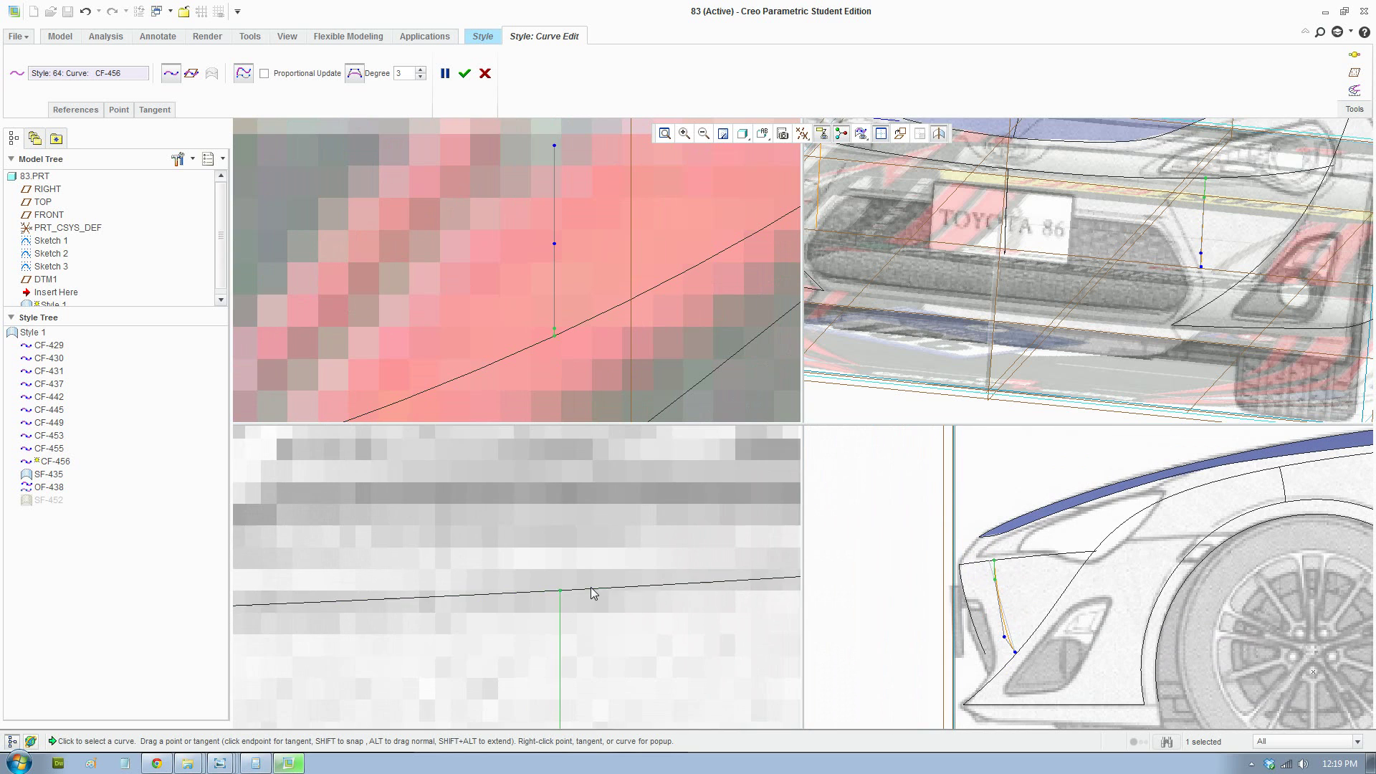
scroll(600, 530, up, 3)
scroll(586, 337, up, 8)
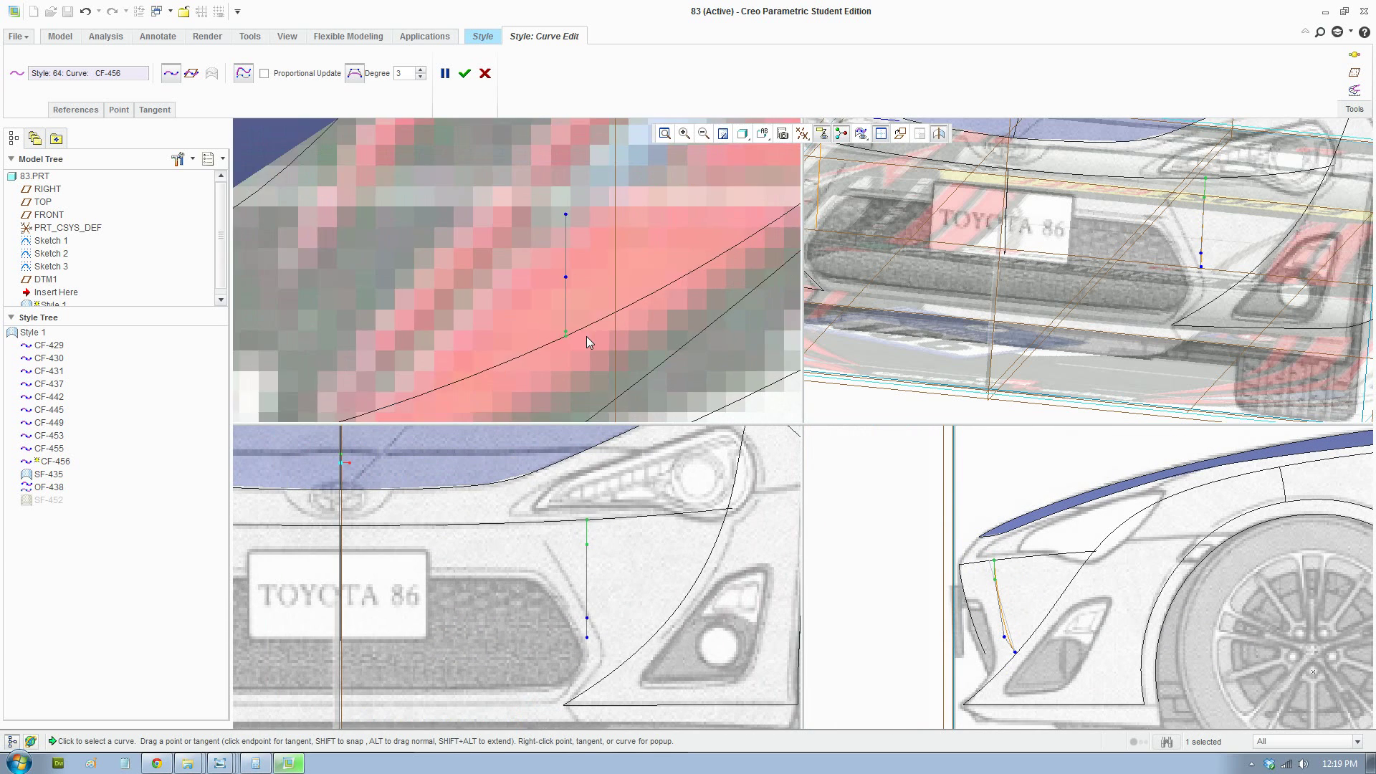
scroll(587, 337, up, 2)
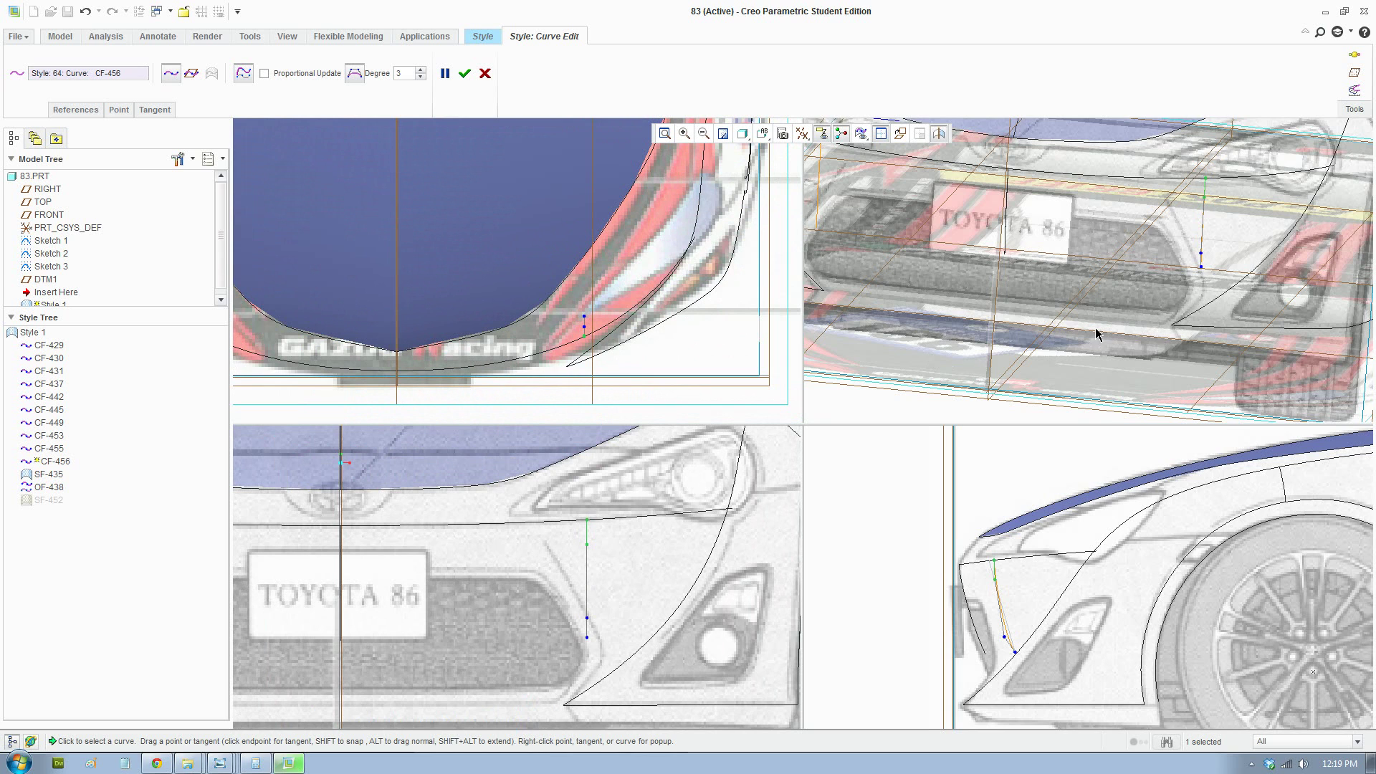
scroll(1097, 331, up, 3)
middle_drag(1149, 351, 1066, 317)
click(464, 73)
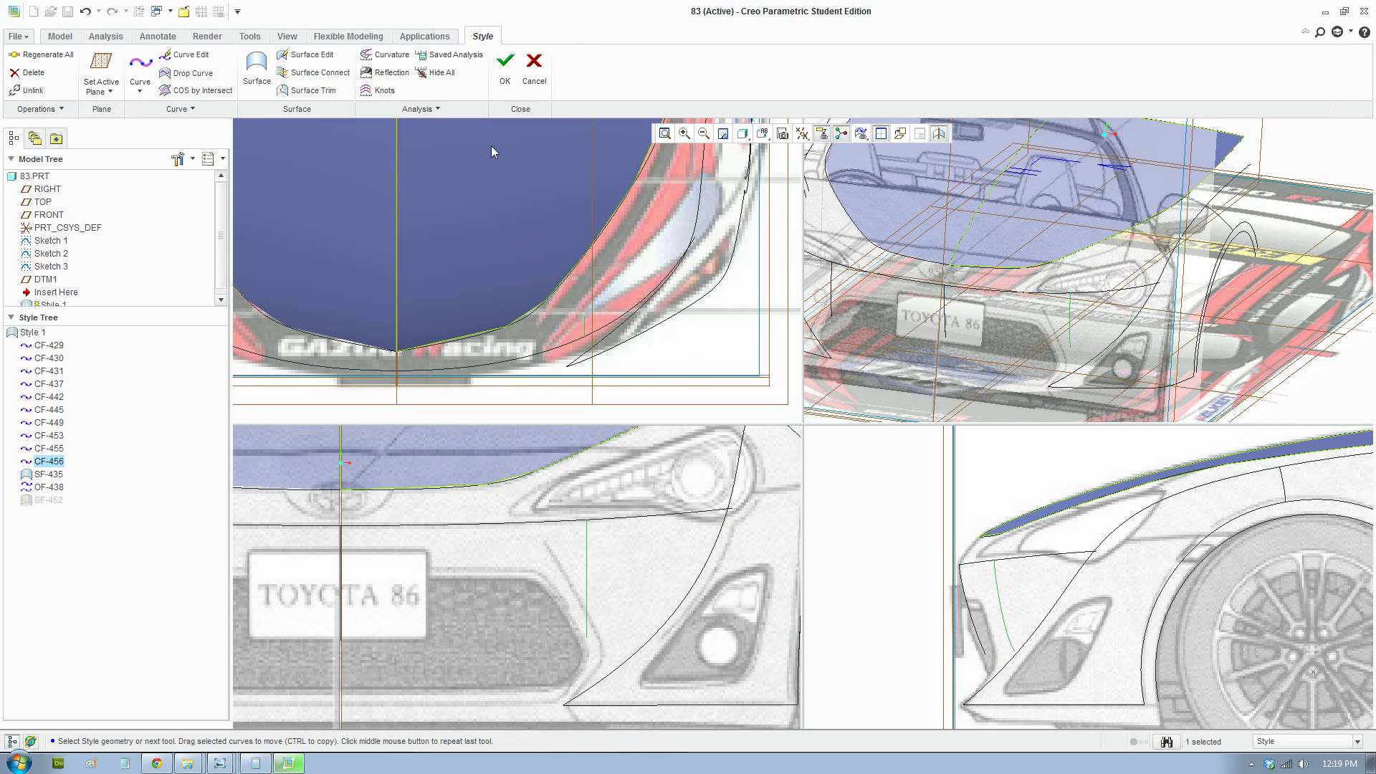
Unhide fender surface SF-452 and create a bumper surface from the front curve, with the centerline profile and short vertical curve as cross curves
right_click(48, 499)
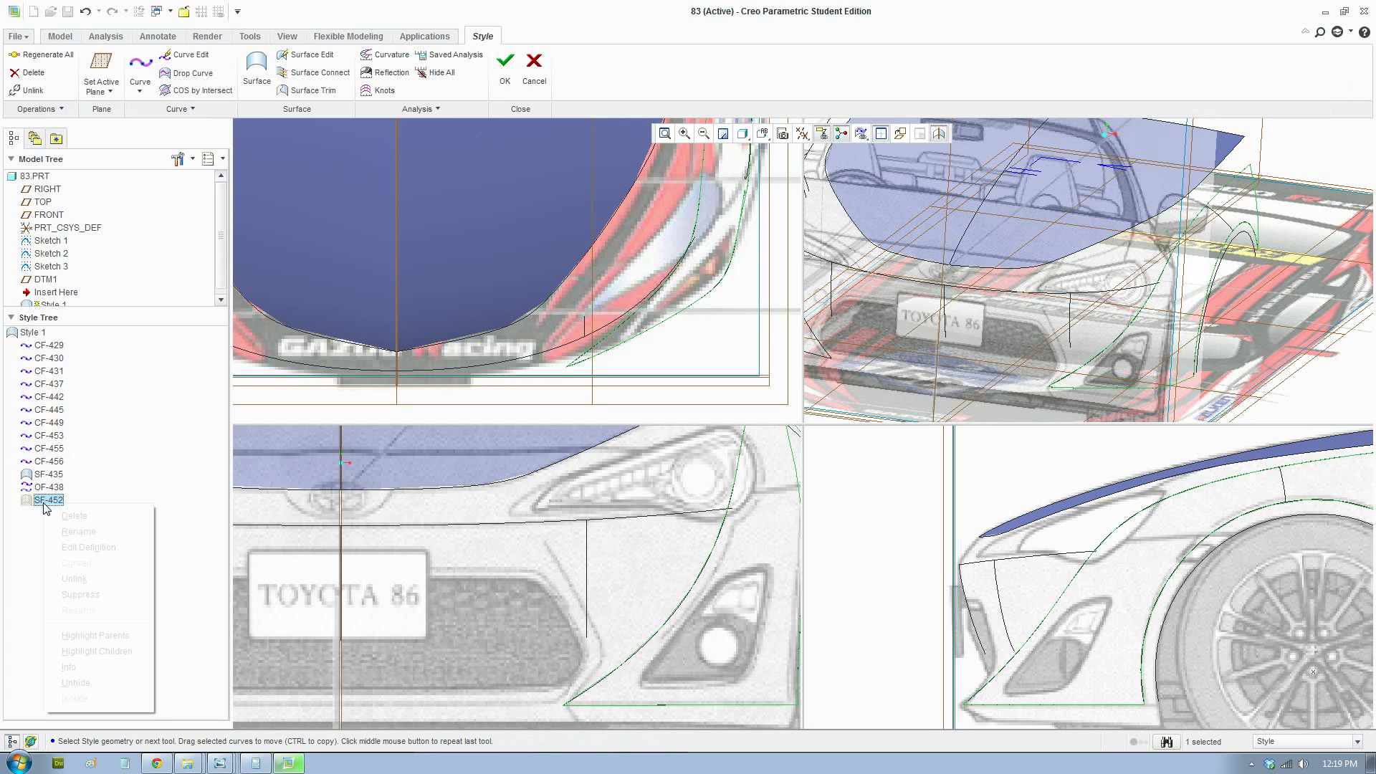
click(76, 683)
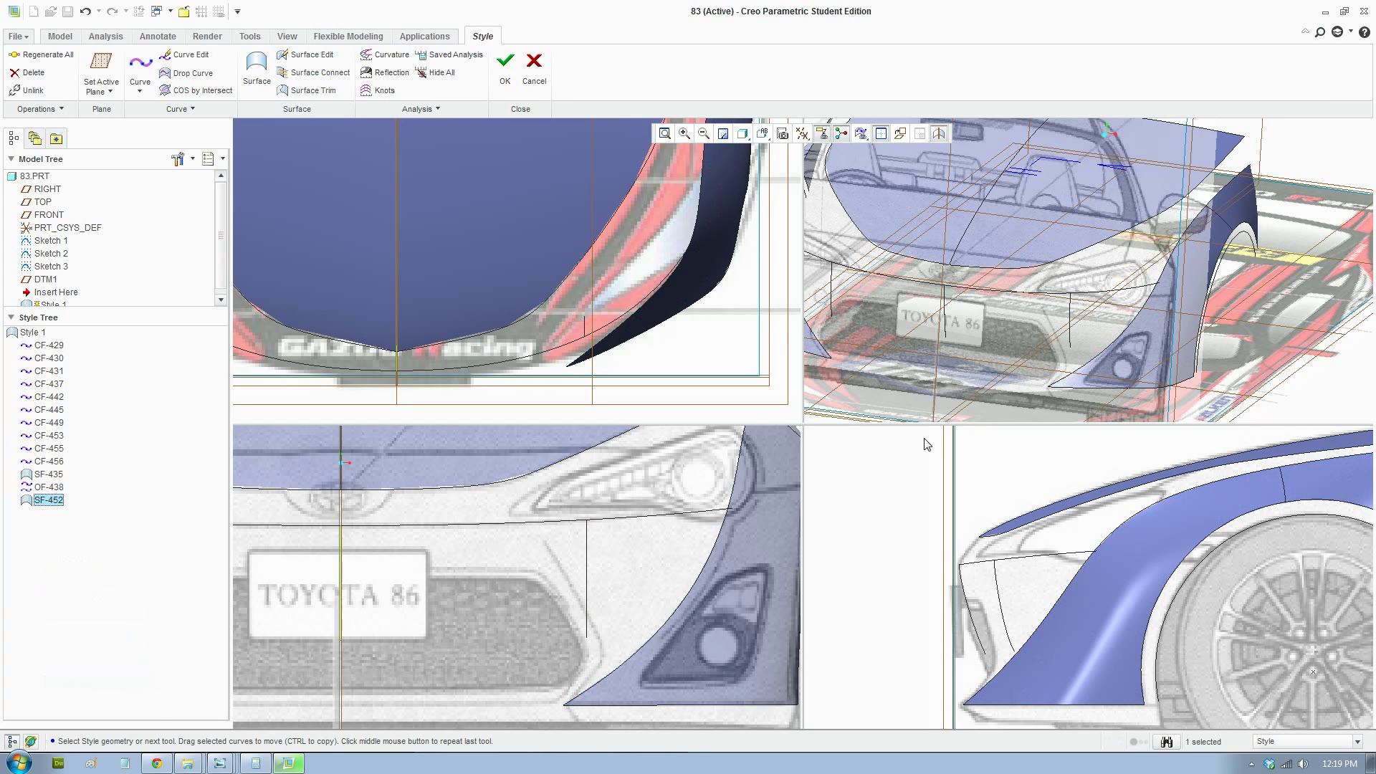
click(260, 68)
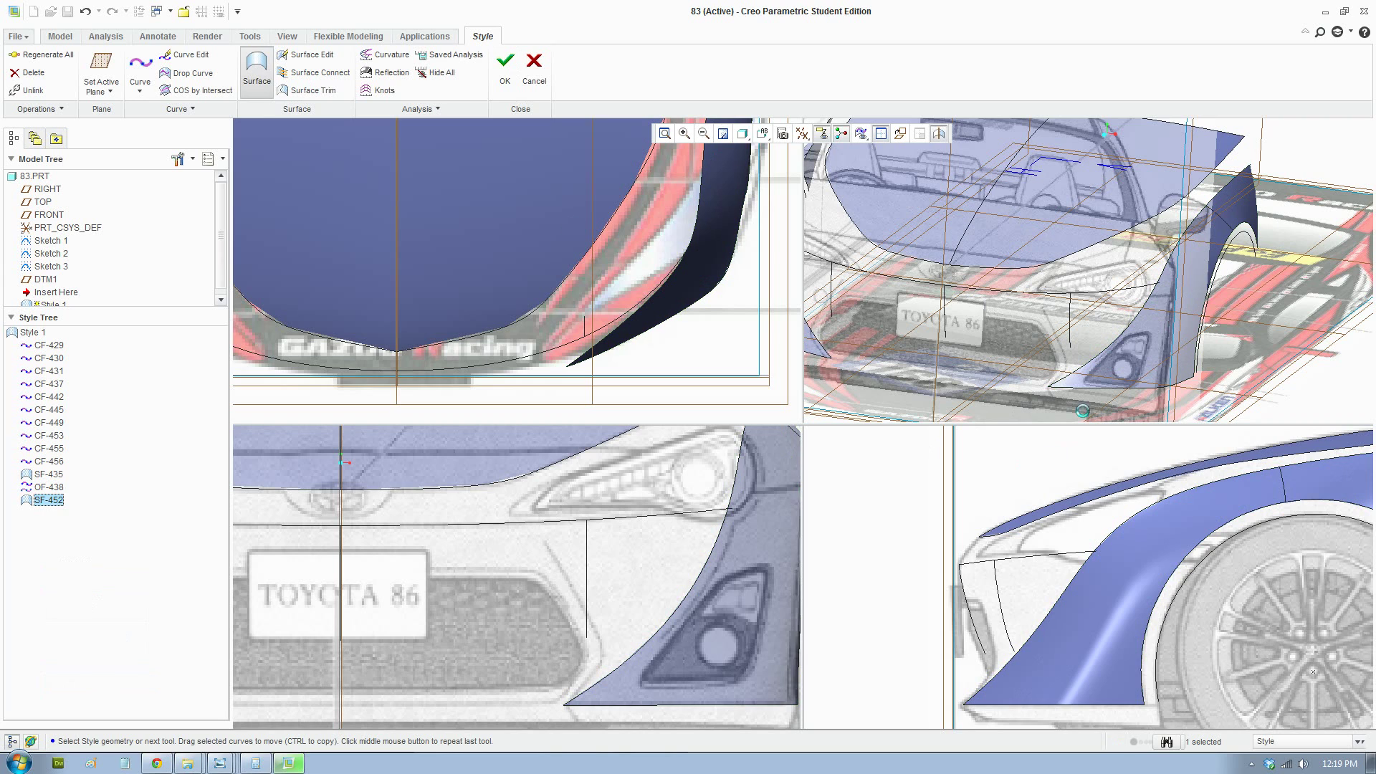
click(1099, 296)
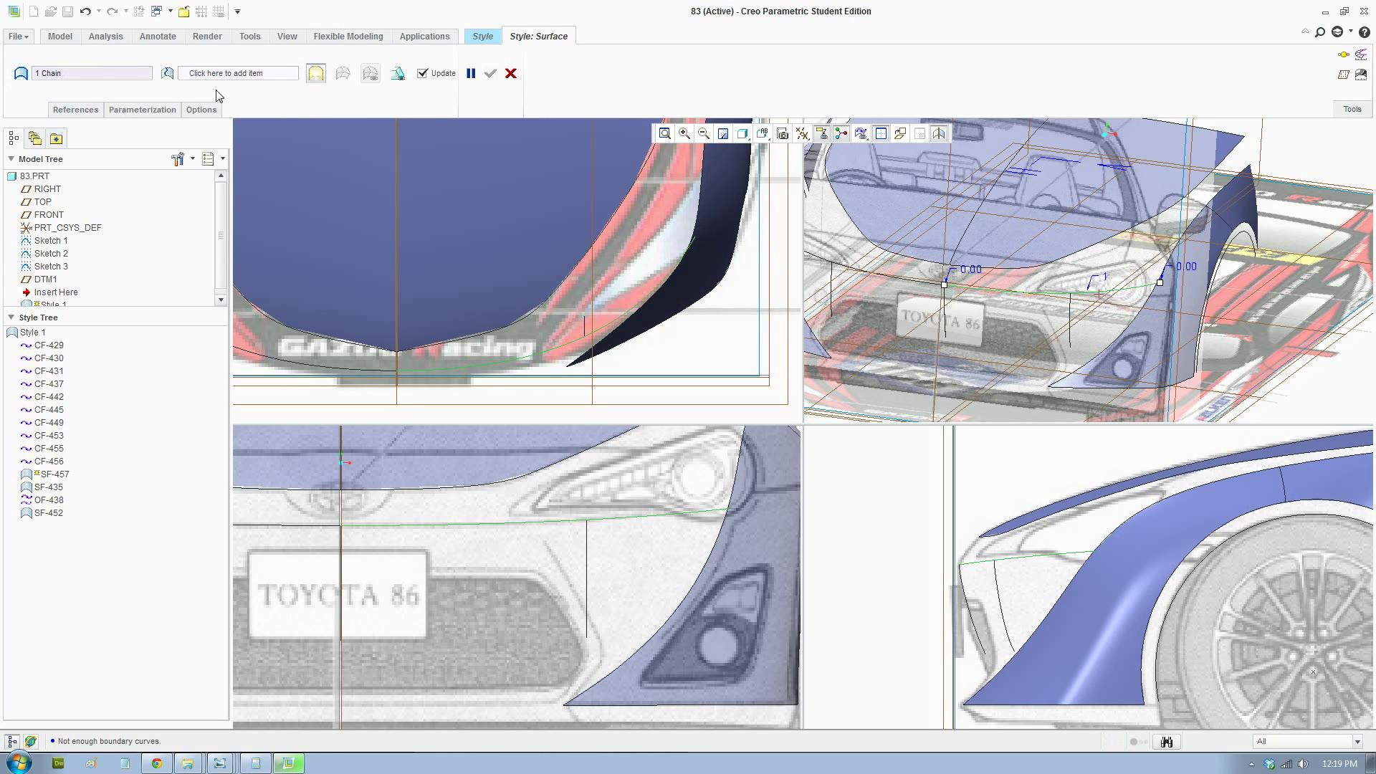
click(237, 73)
click(939, 319)
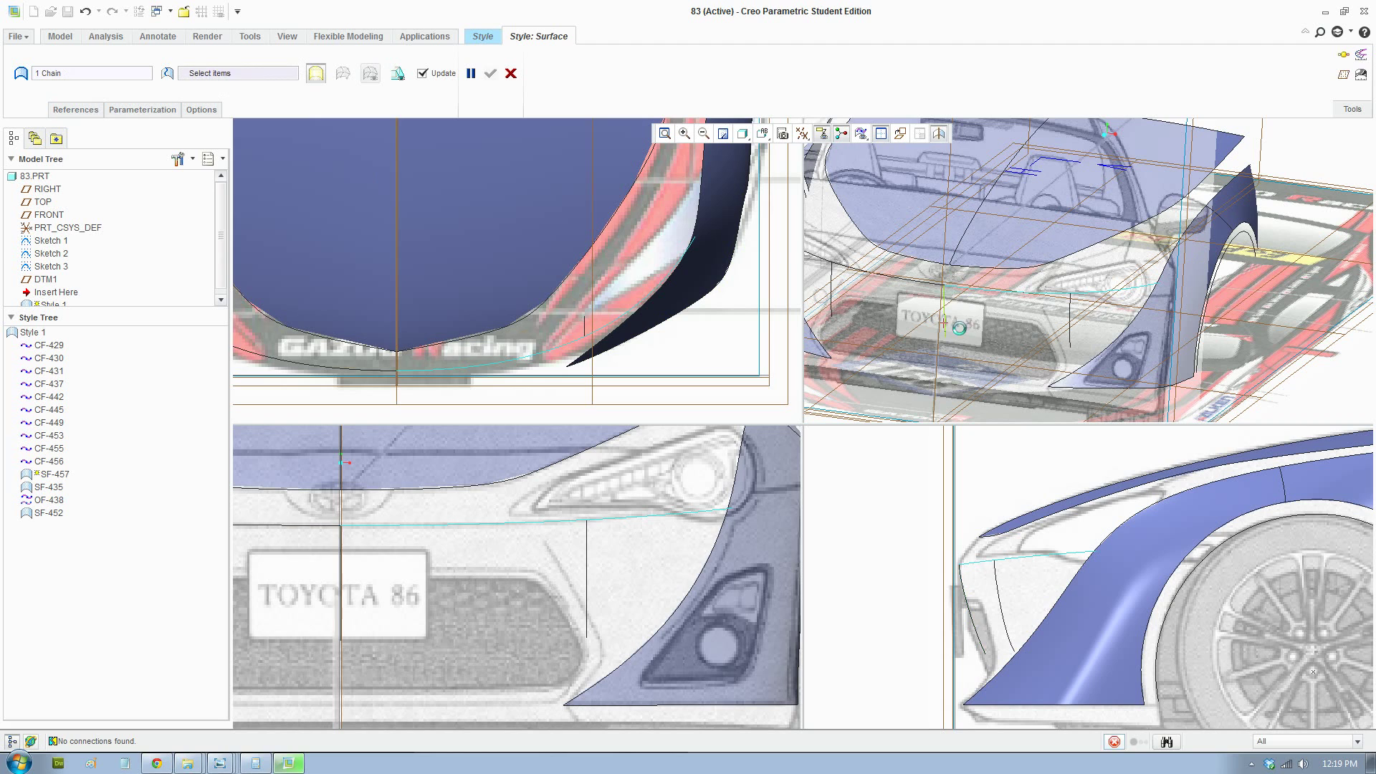
ctrl+click(1072, 337)
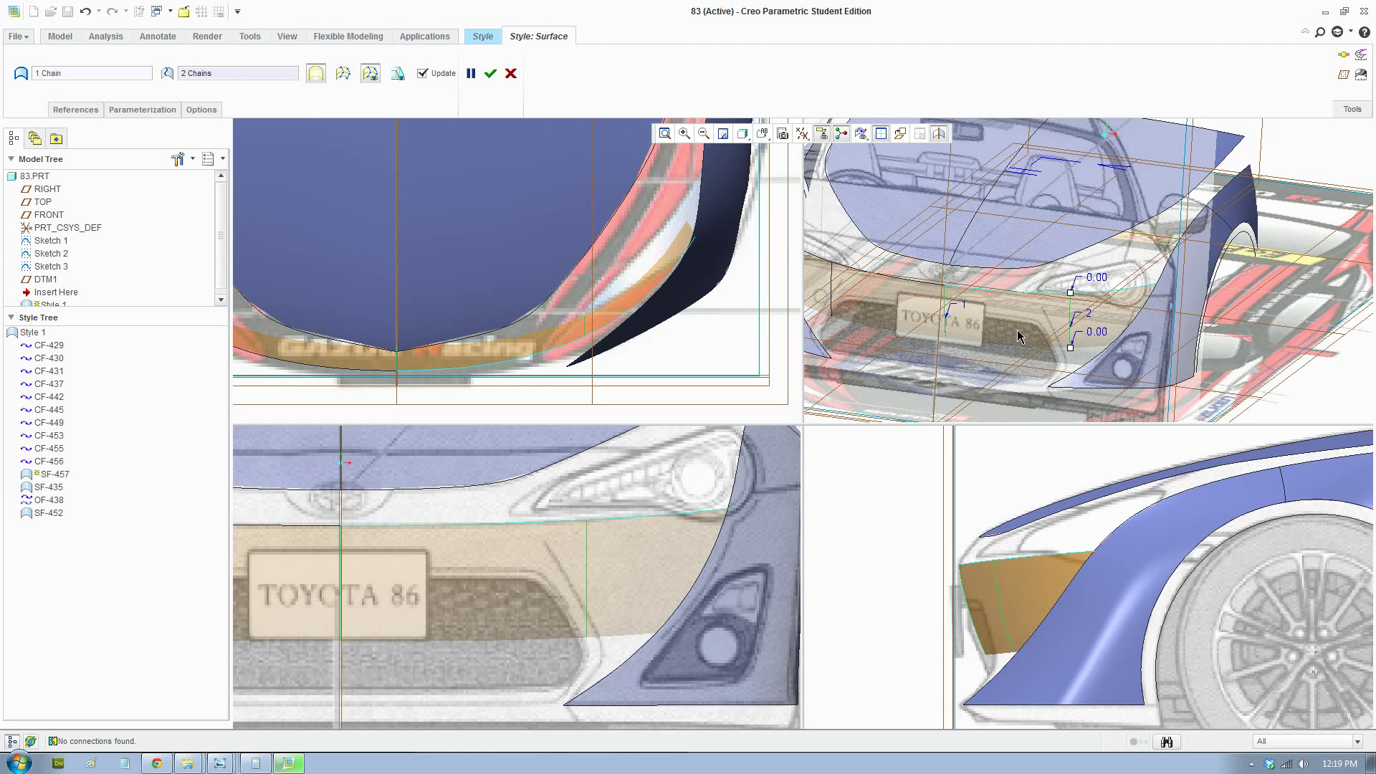
click(491, 73)
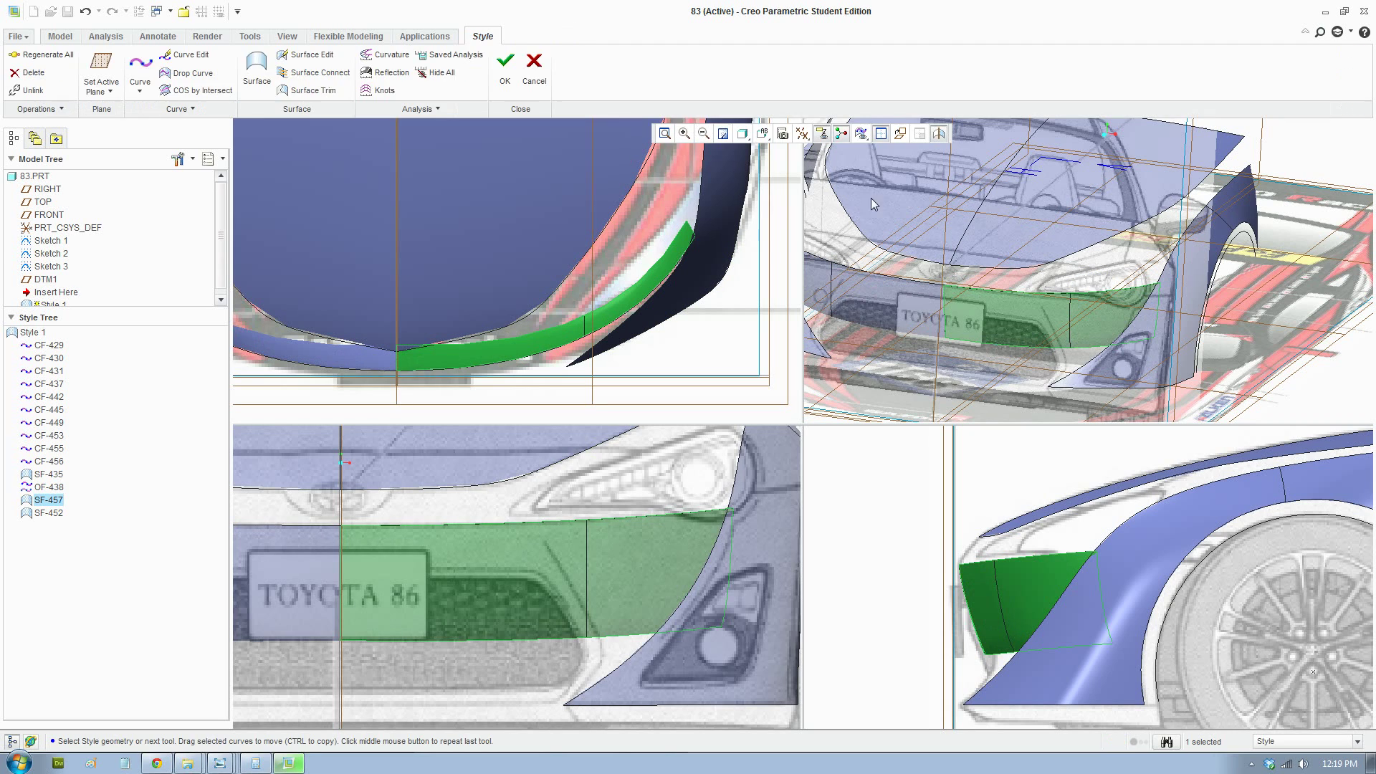
Switch from four views to a single 3D view and examine the new bumper surface where it meets the fender
click(880, 139)
middle_drag(891, 385, 1011, 439)
scroll(1010, 440, up, 4)
shift+middle_drag(1090, 596, 781, 484)
scroll(858, 441, up, 3)
middle_drag(807, 437, 767, 376)
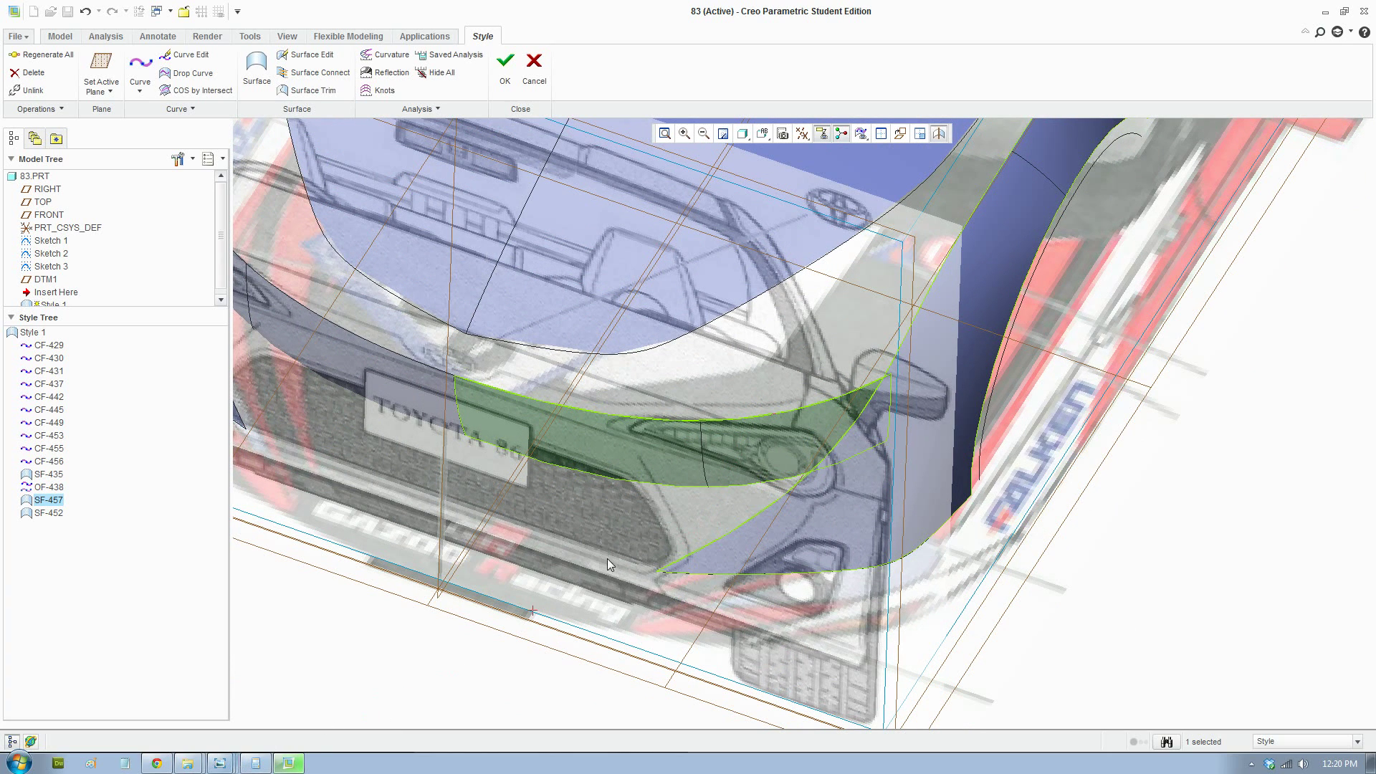
Open the reference photo Toyota_86.jpg from the Toyota86 folder, study the front bumper and headlight area, and switch back to the Creo model
click(187, 762)
click(194, 717)
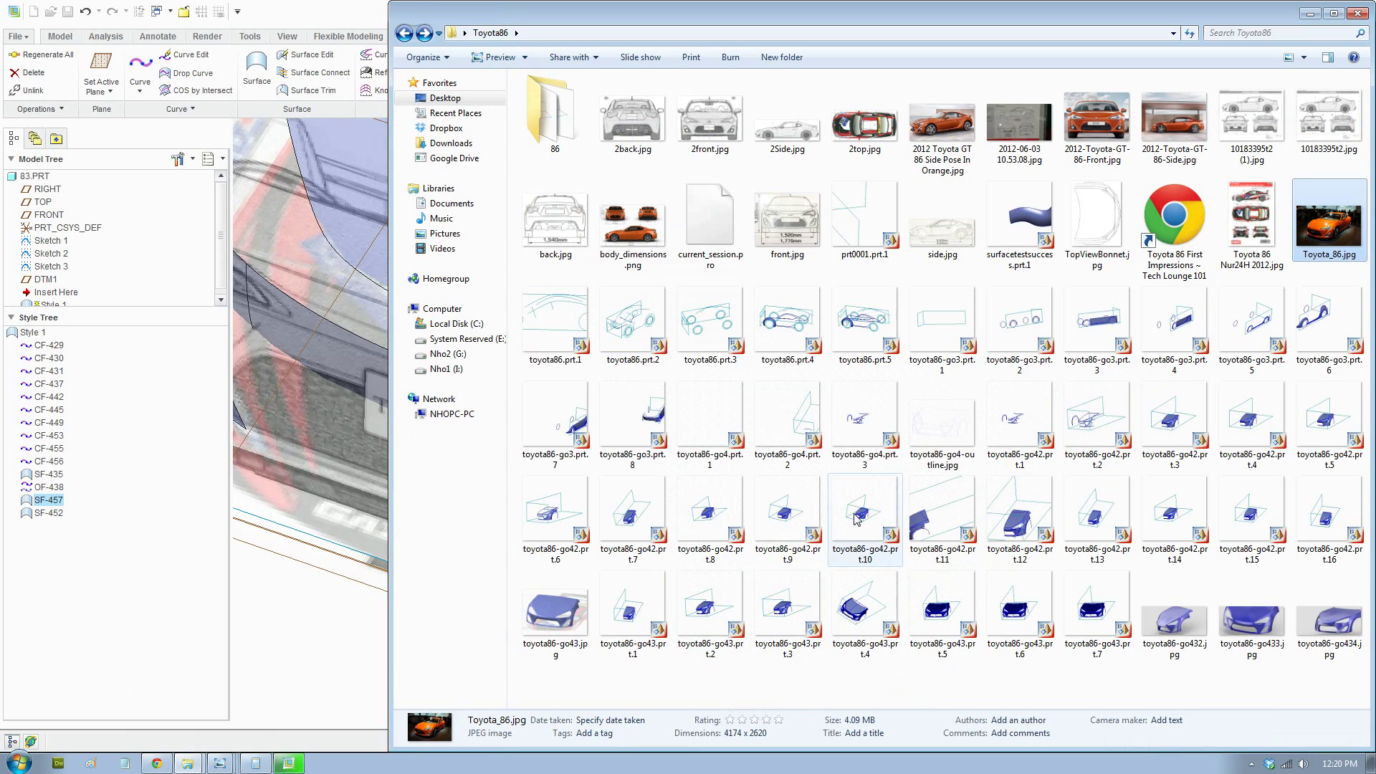
double_click(1331, 233)
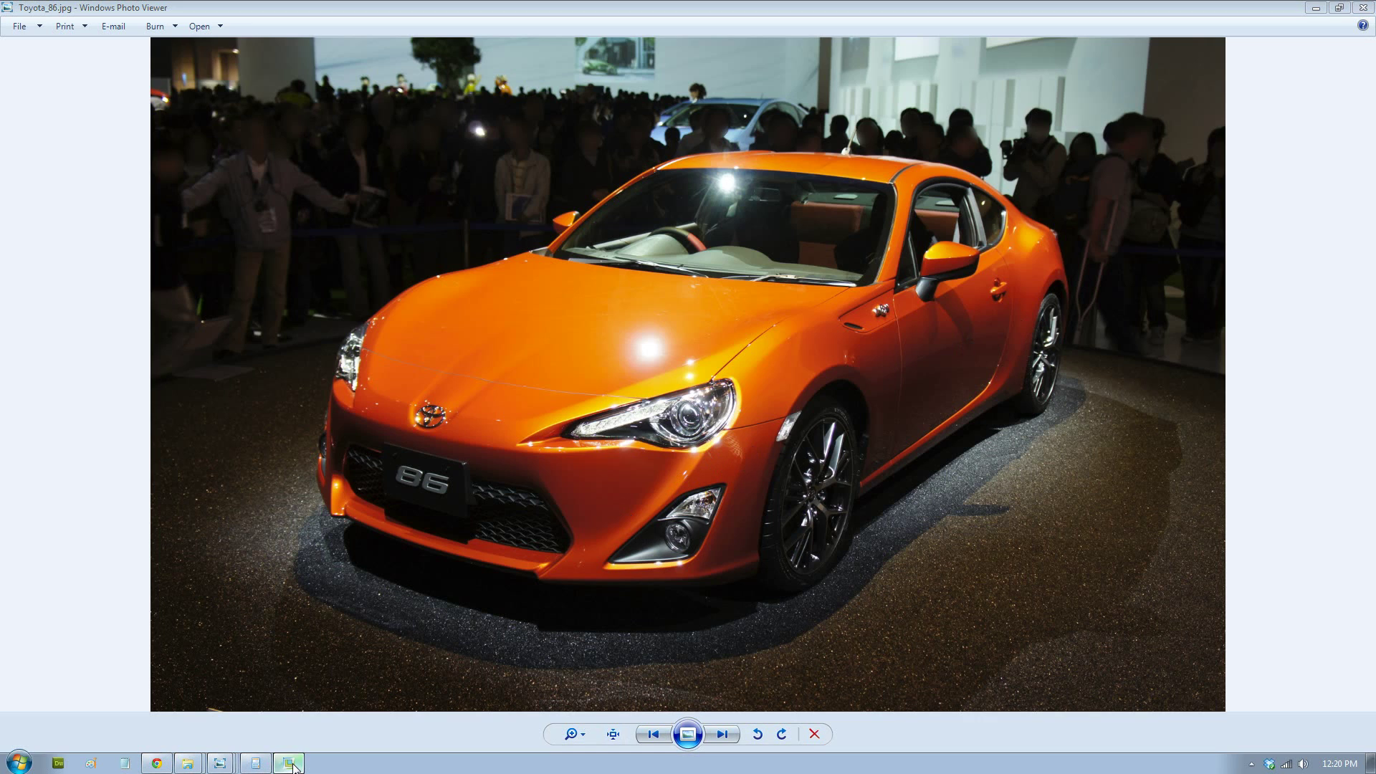
click(1316, 8)
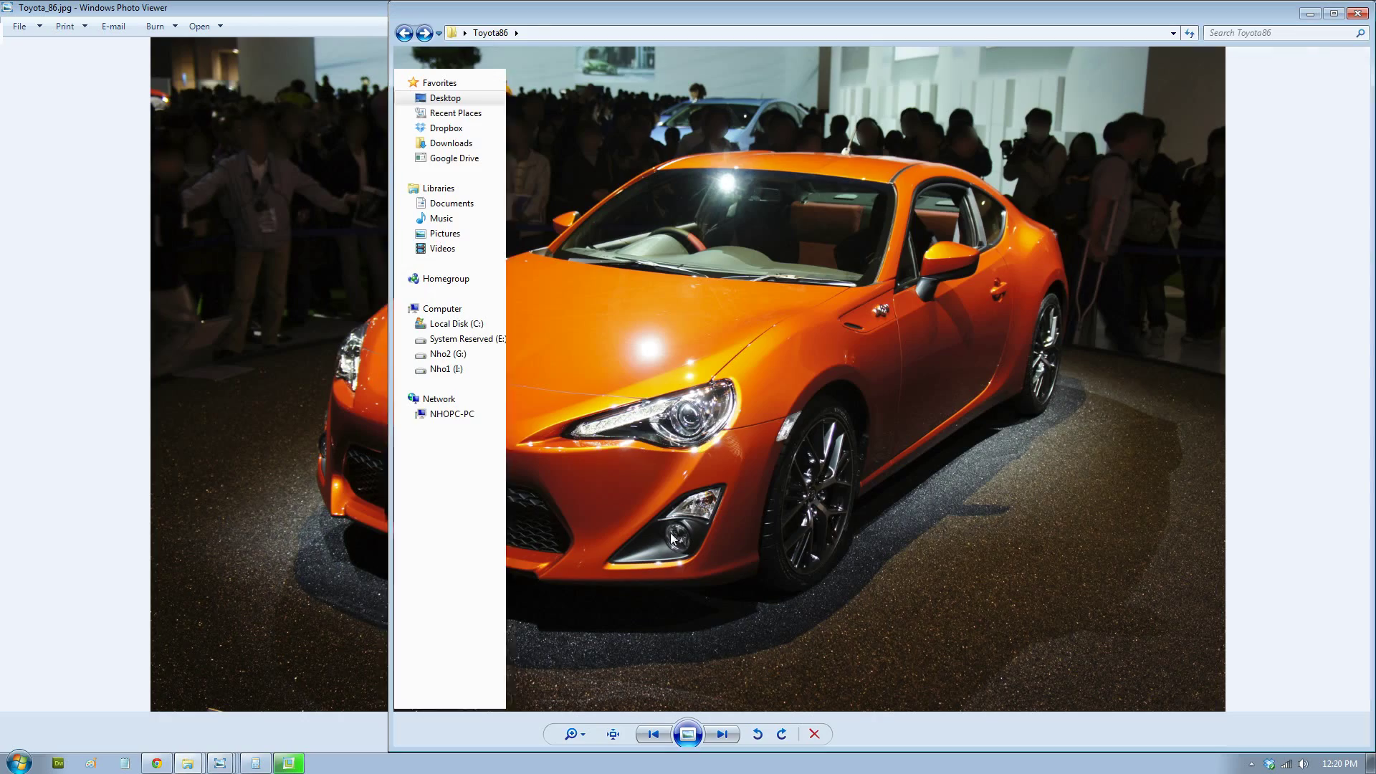
click(350, 472)
Select the short vertical curve CF-456 in the middle of the bumper surface and switch to the four-view layout
scroll(805, 505, down, 2)
scroll(804, 504, up, 3)
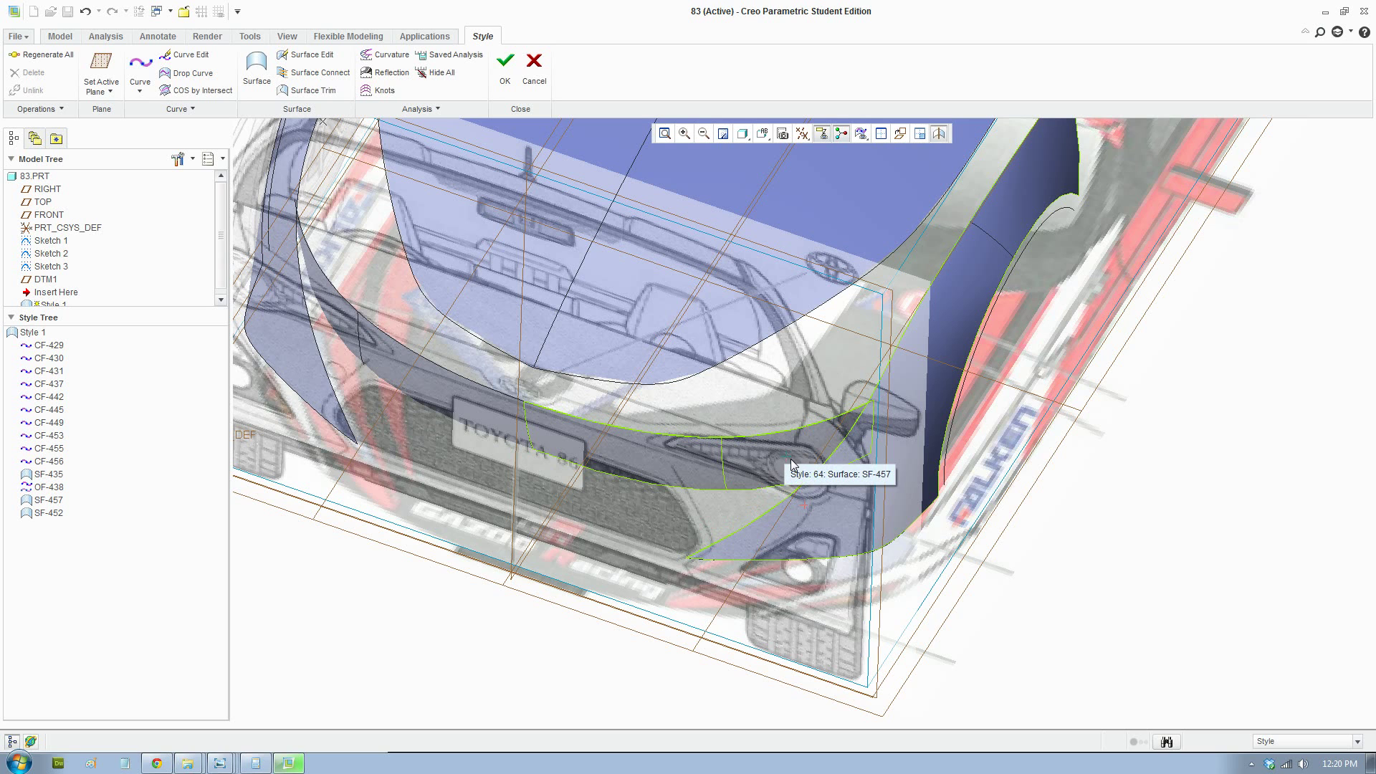
scroll(740, 462, down, 2)
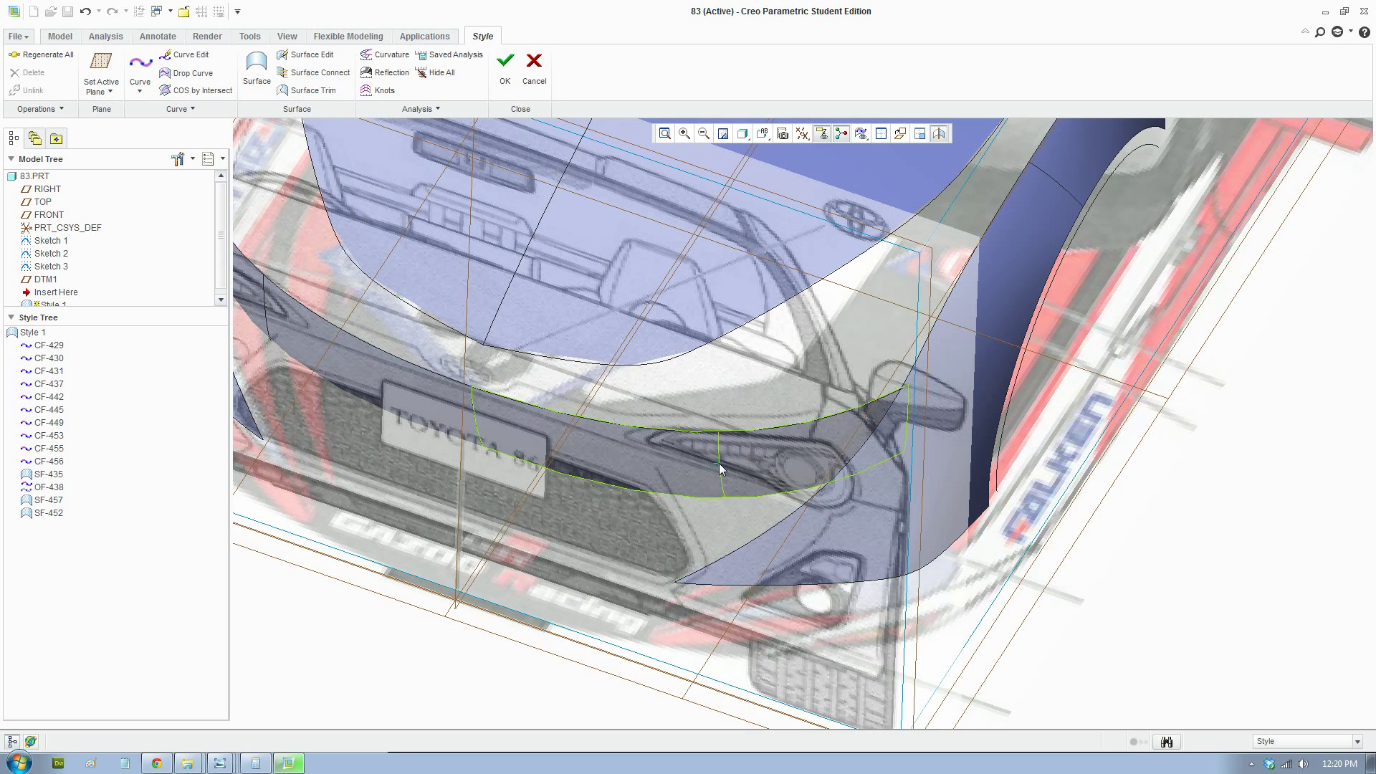
click(720, 464)
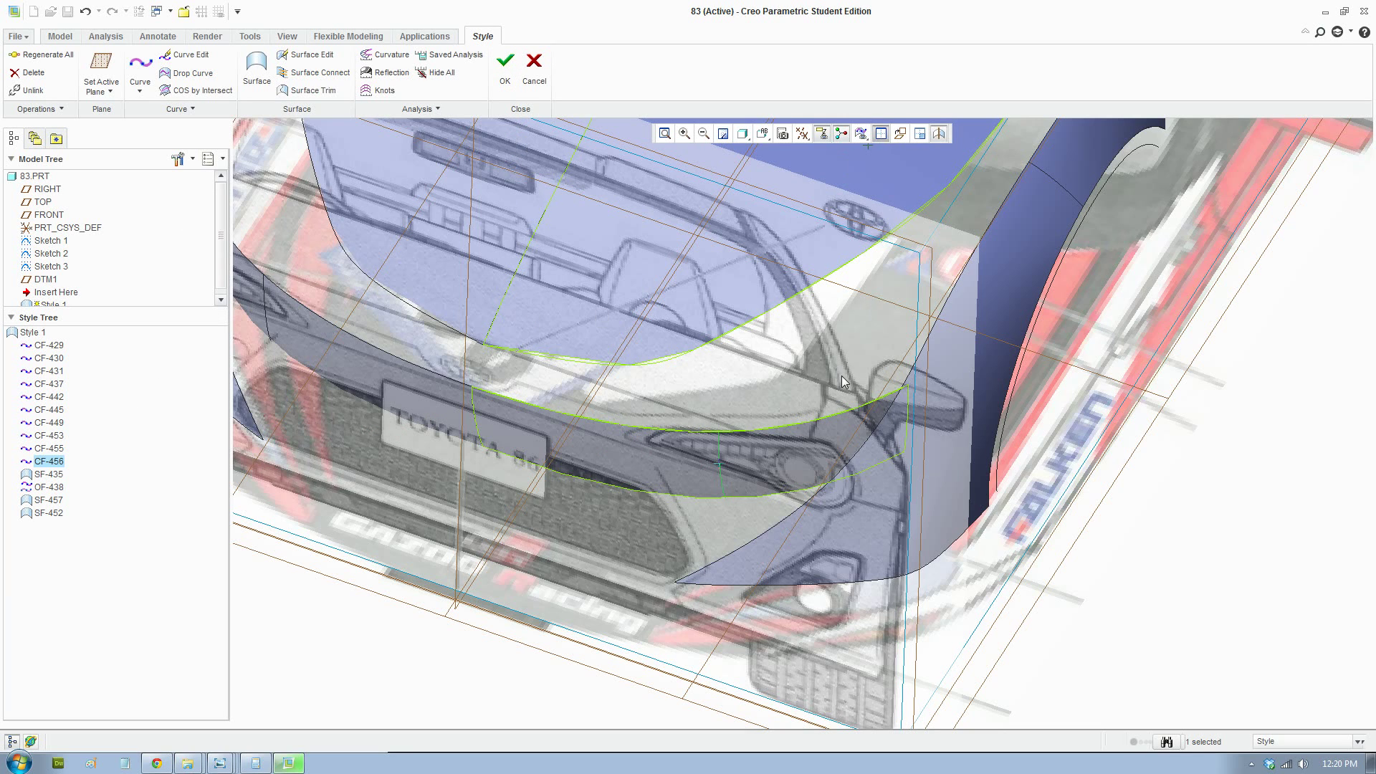
key(ctrl+1)
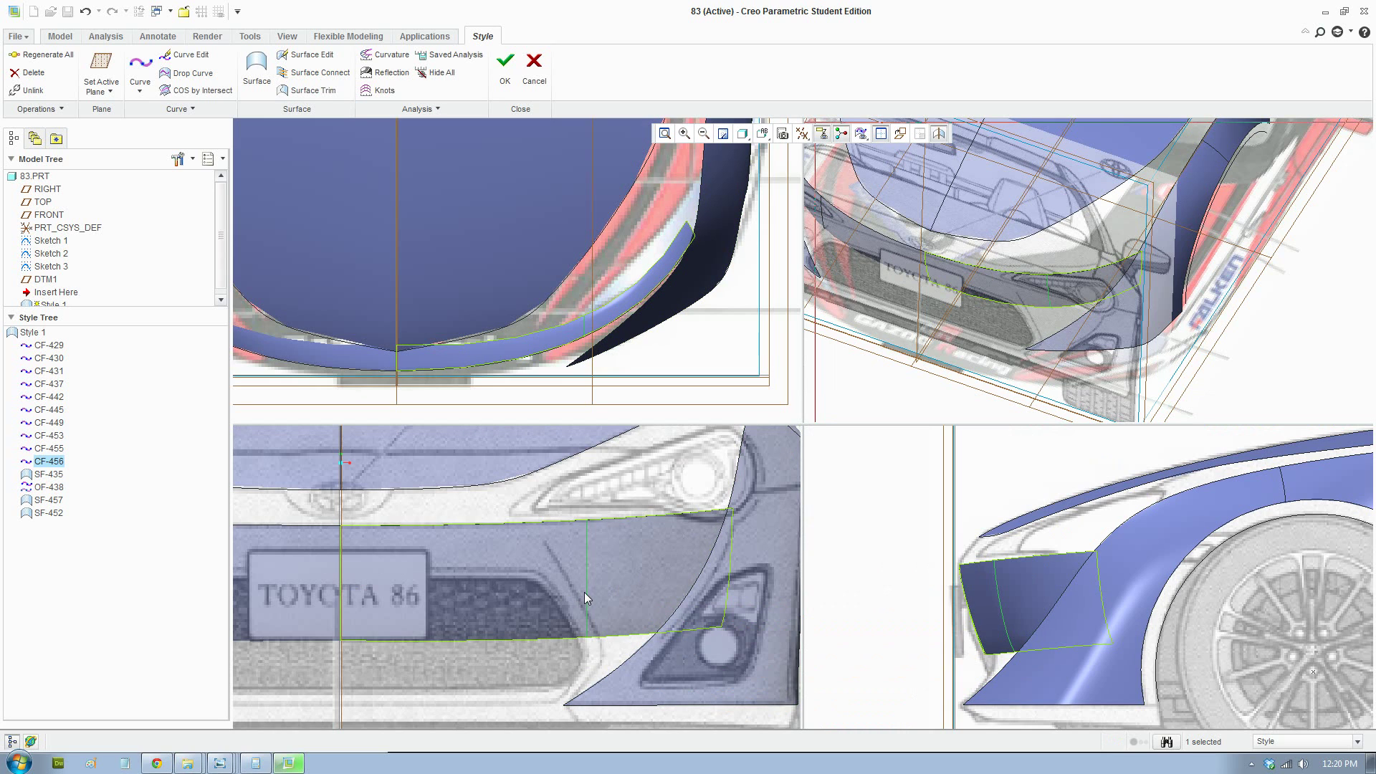
click(179, 109)
click(169, 217)
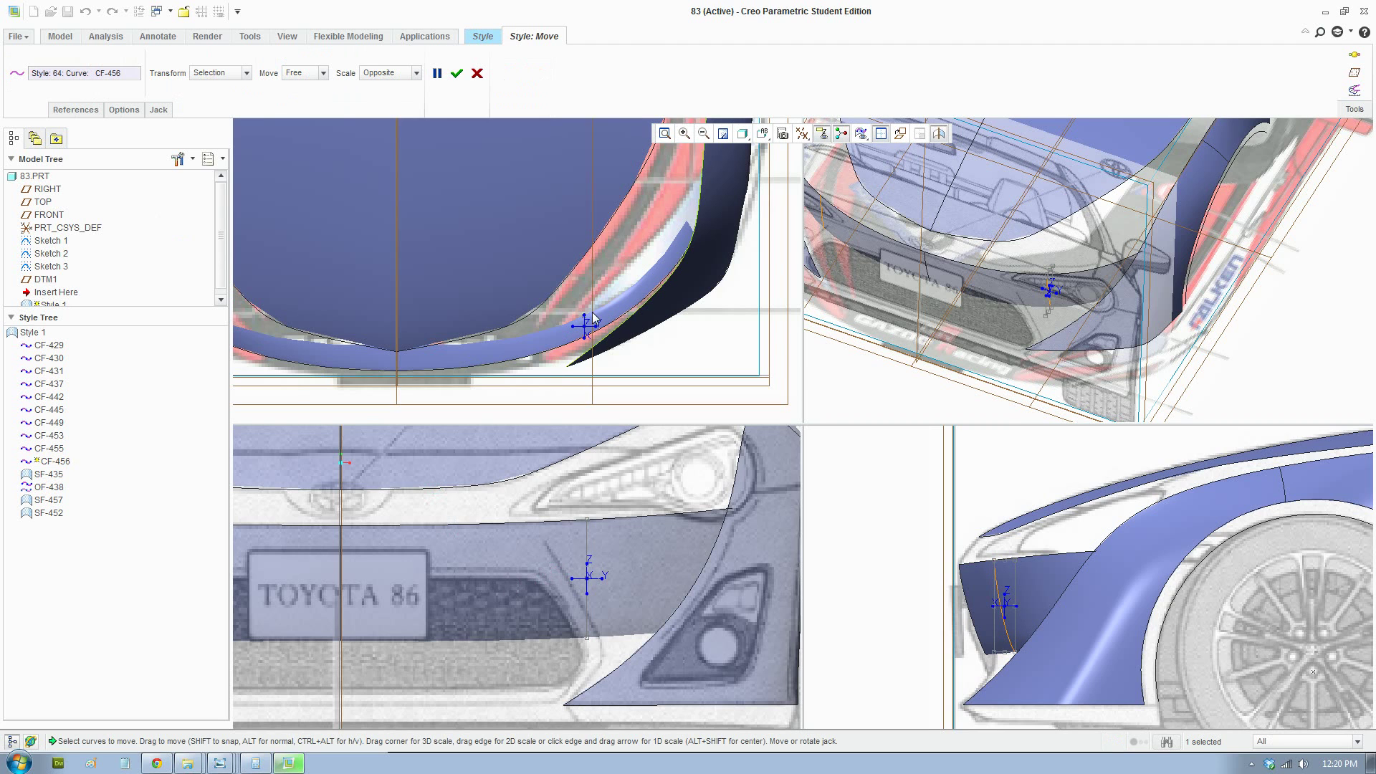
scroll(585, 324, up, 6)
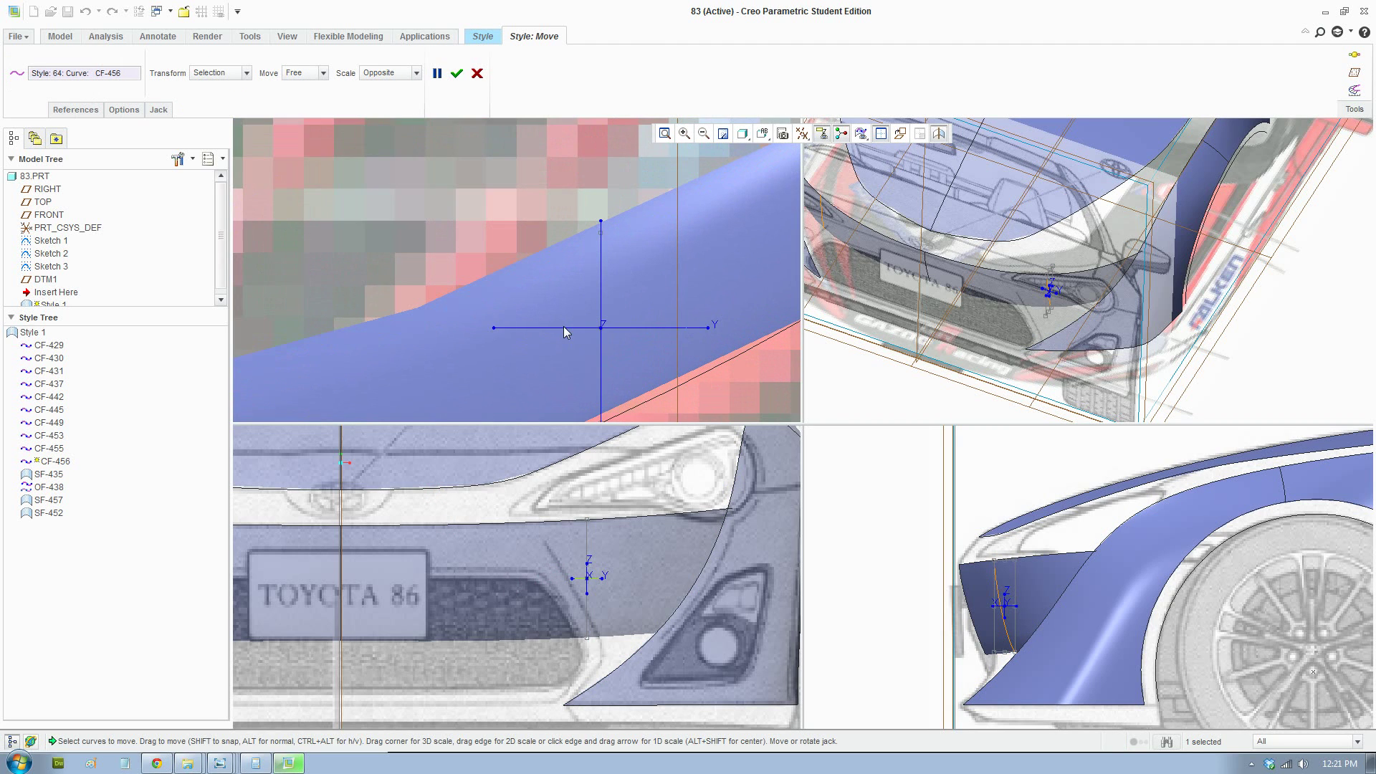
drag(562, 327, 457, 367)
click(479, 71)
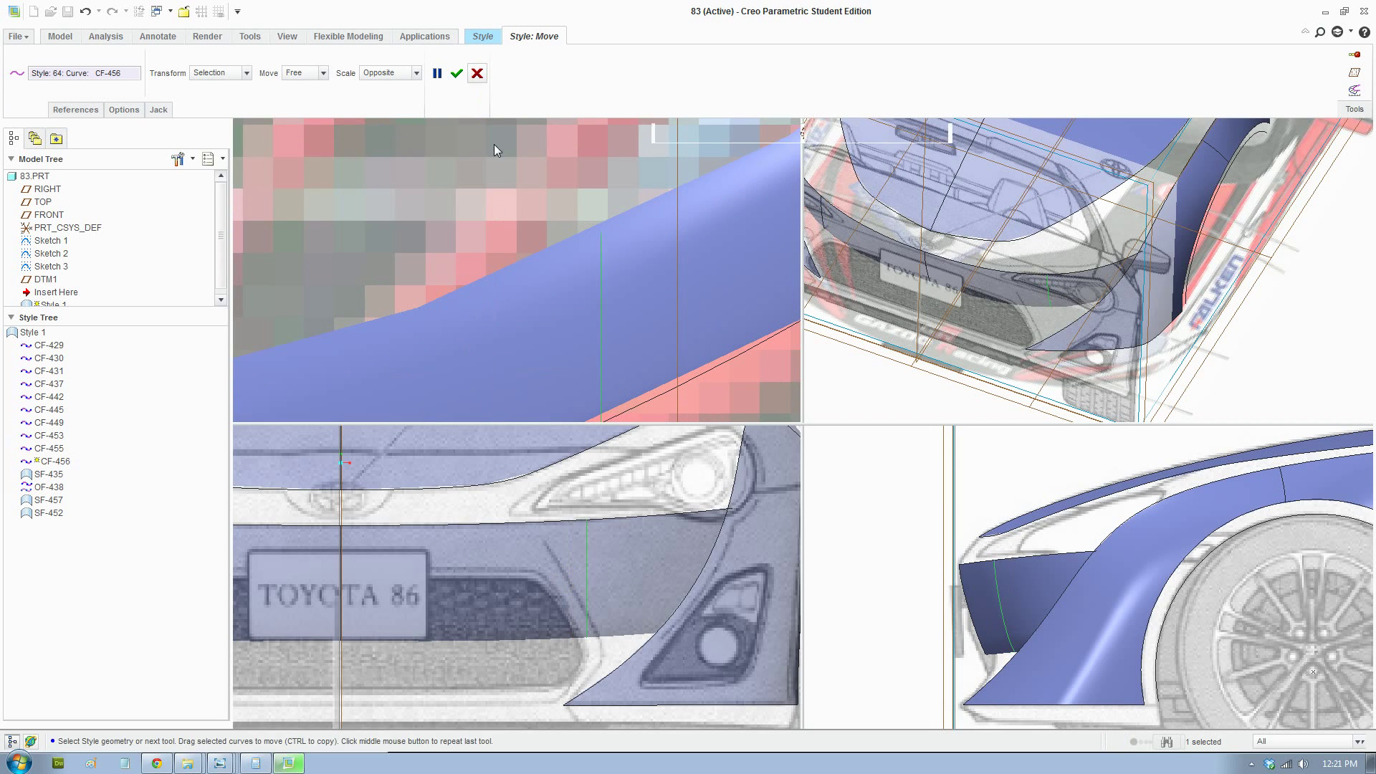
Edit the short vertical curve and shift it toward the car's centerline in the front view, below the headlight's inner tip
scroll(618, 299, up, 2)
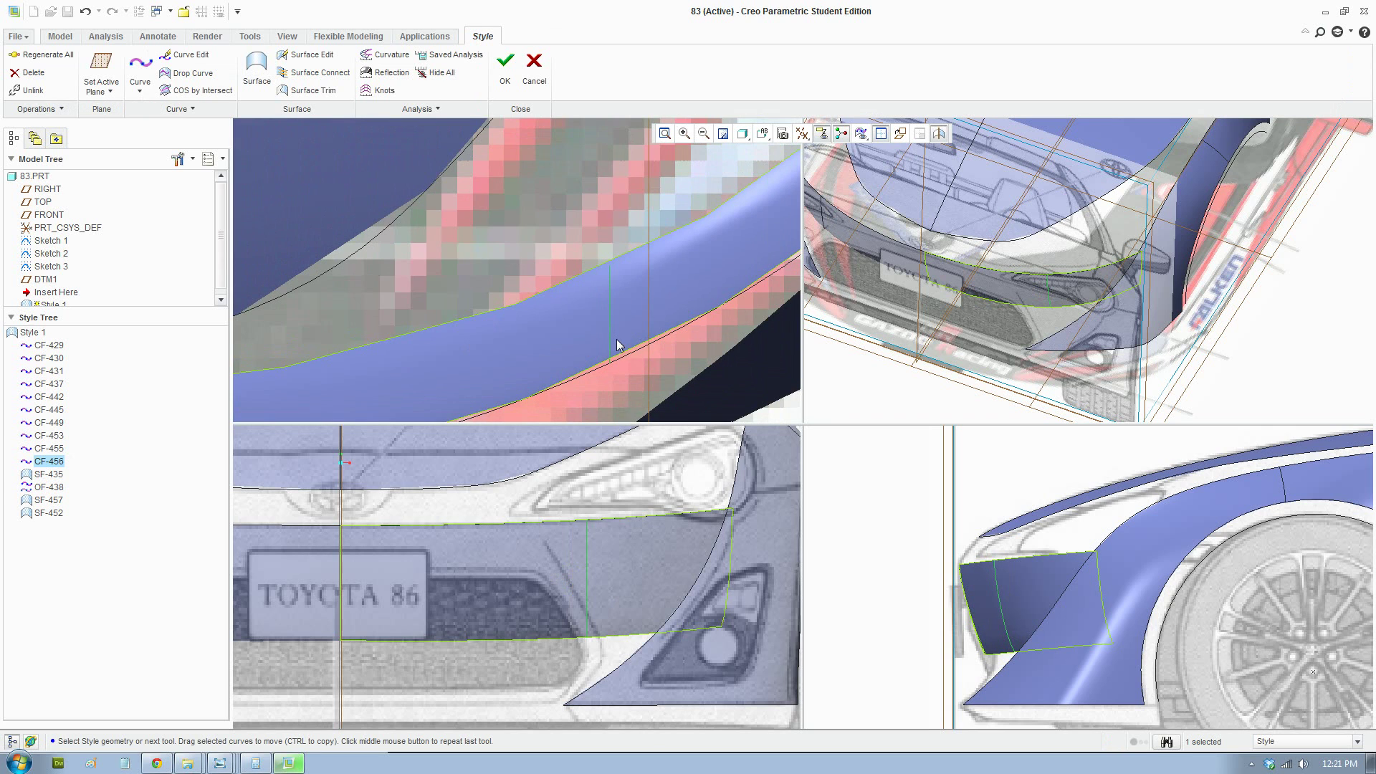
shift+middle_drag(618, 344, 658, 307)
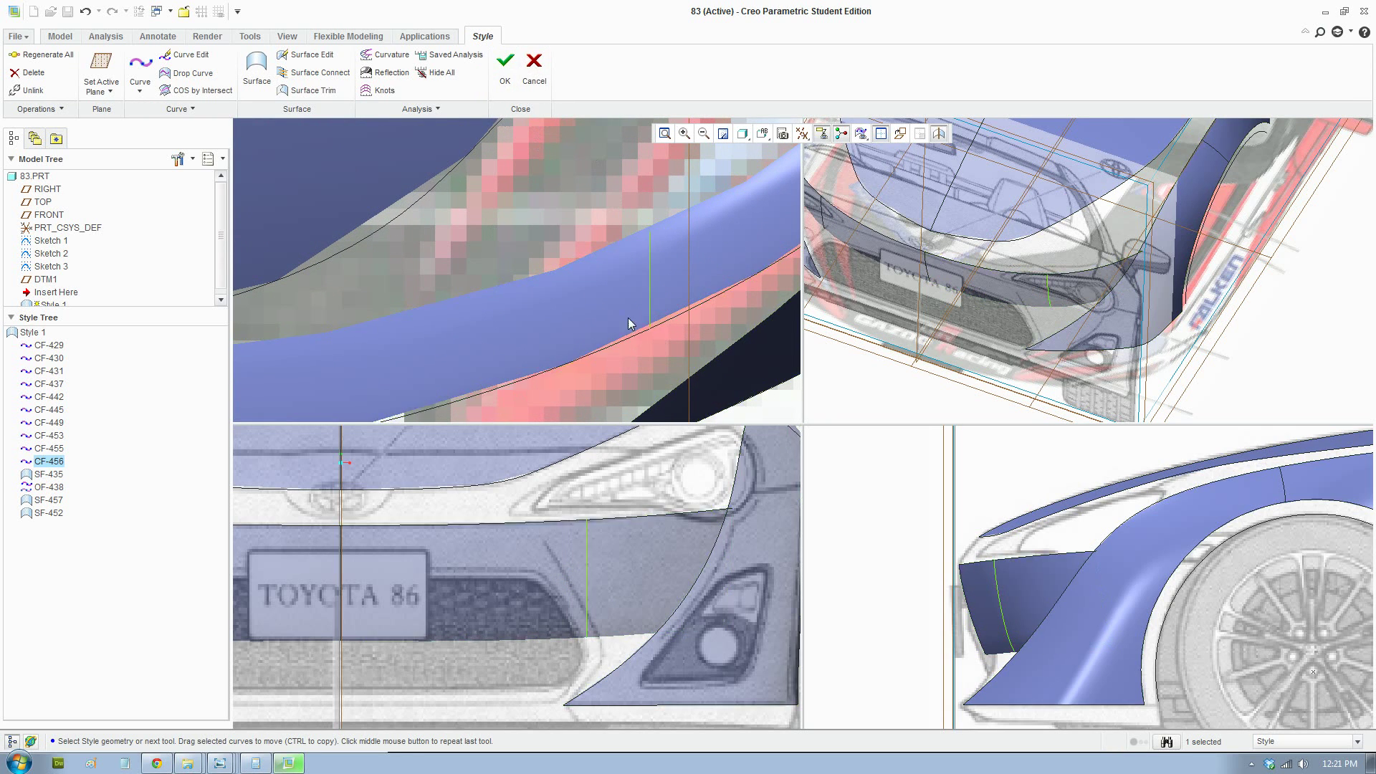
click(188, 55)
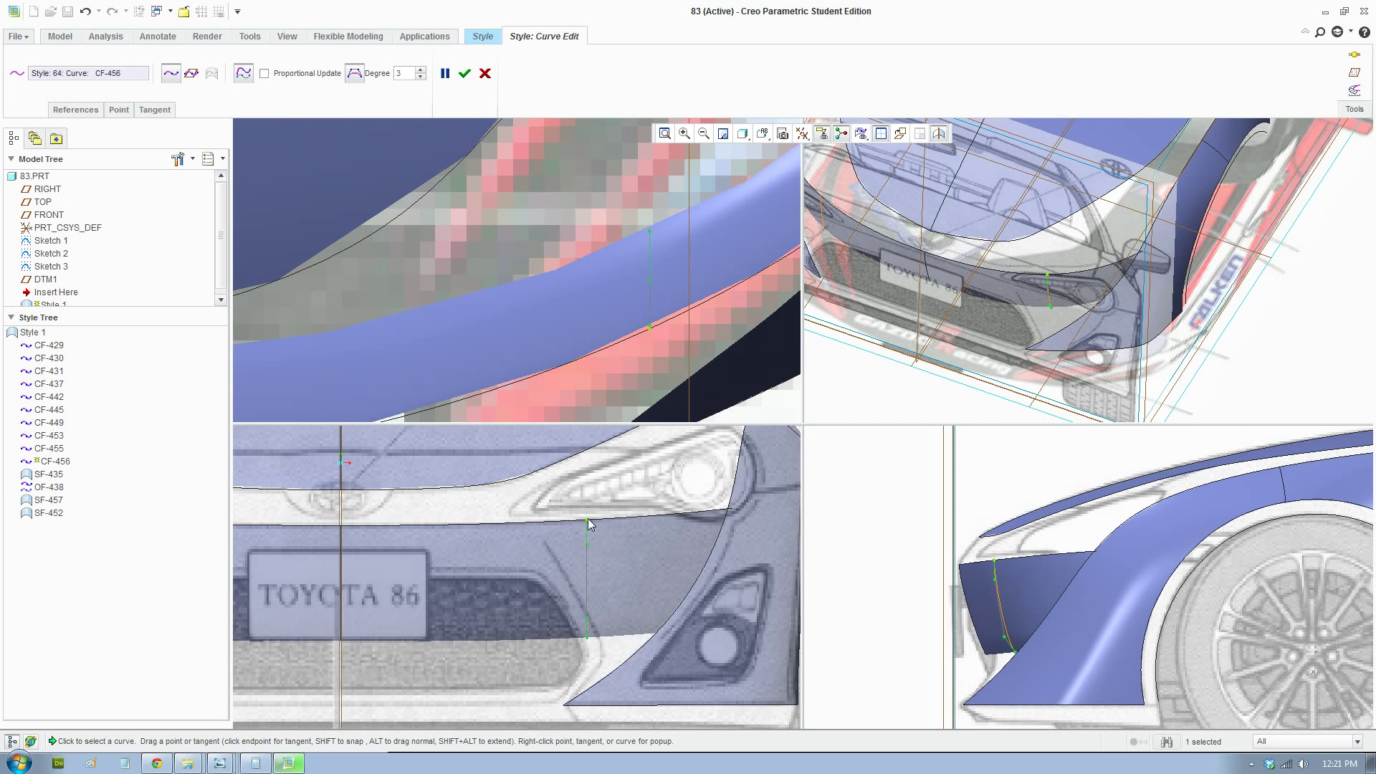
drag(588, 519, 526, 521)
scroll(528, 522, up, 5)
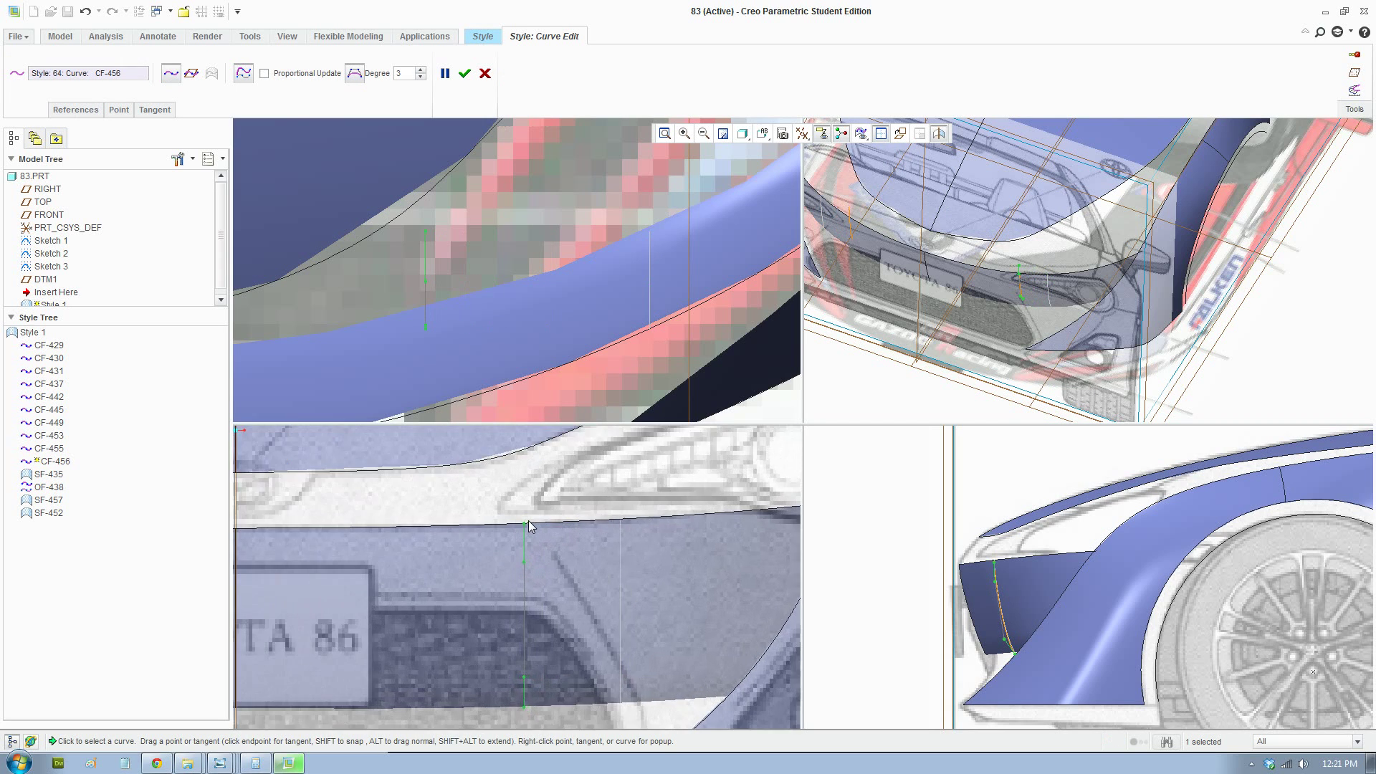
scroll(1010, 570, up, 3)
scroll(1009, 564, up, 3)
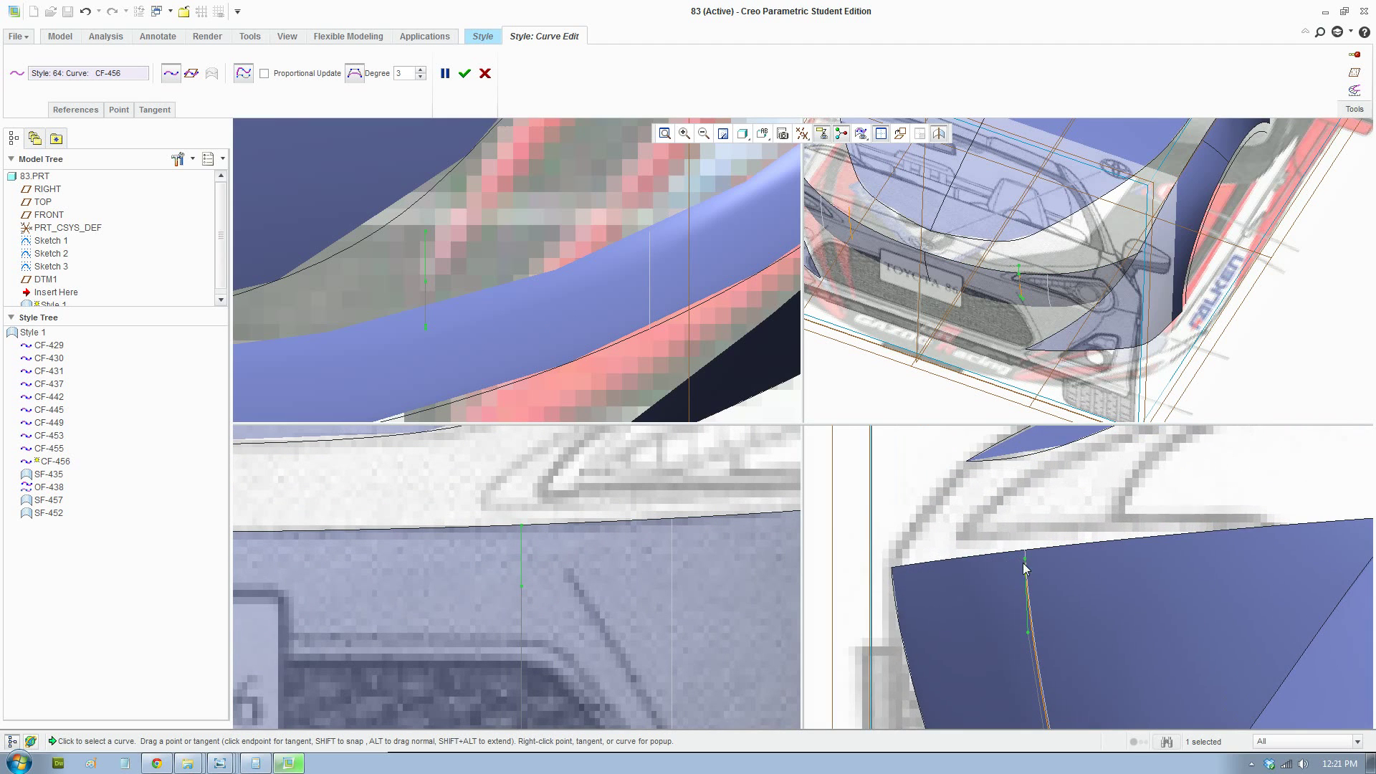
Try shifting the curve forward in the side view, undo that, and move it forward onto the front curve in the top view
drag(1026, 559, 988, 562)
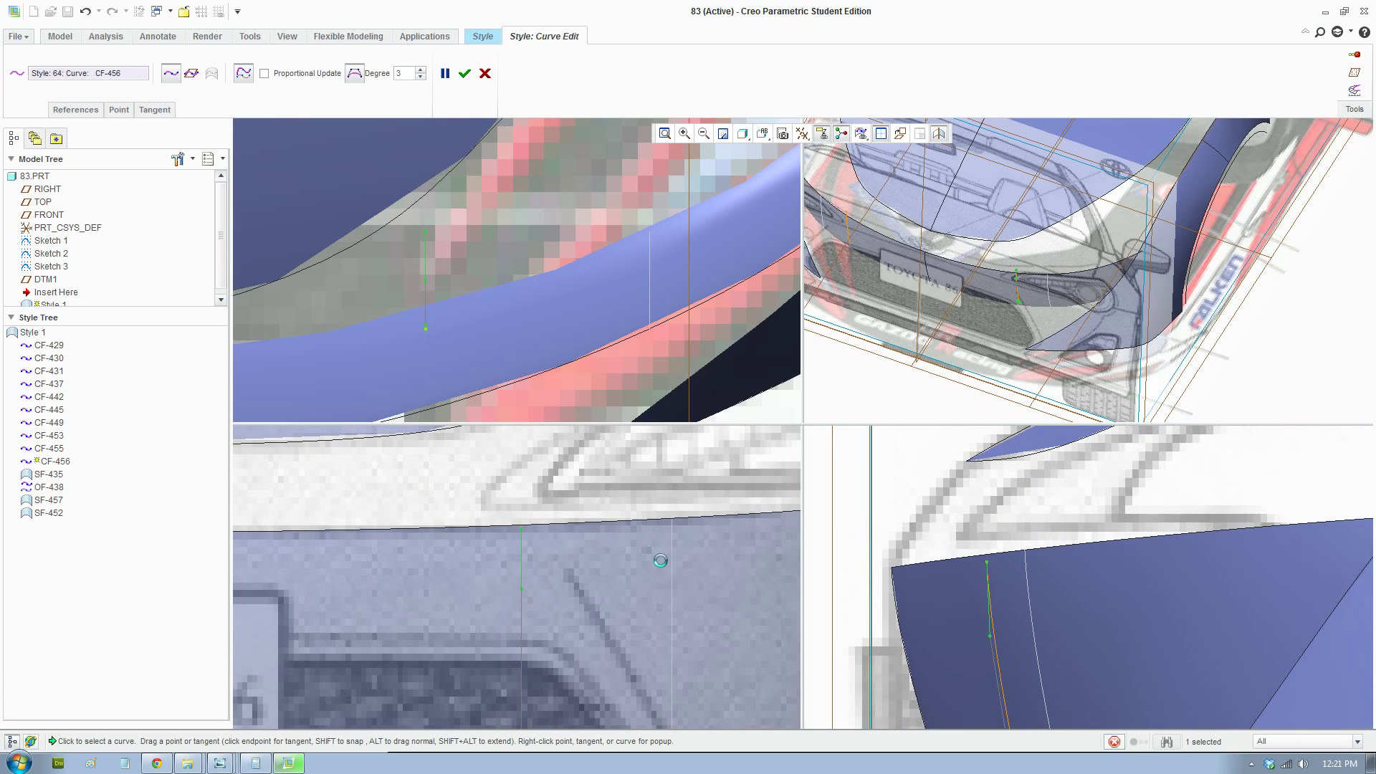
key(ctrl+z)
drag(426, 340, 427, 415)
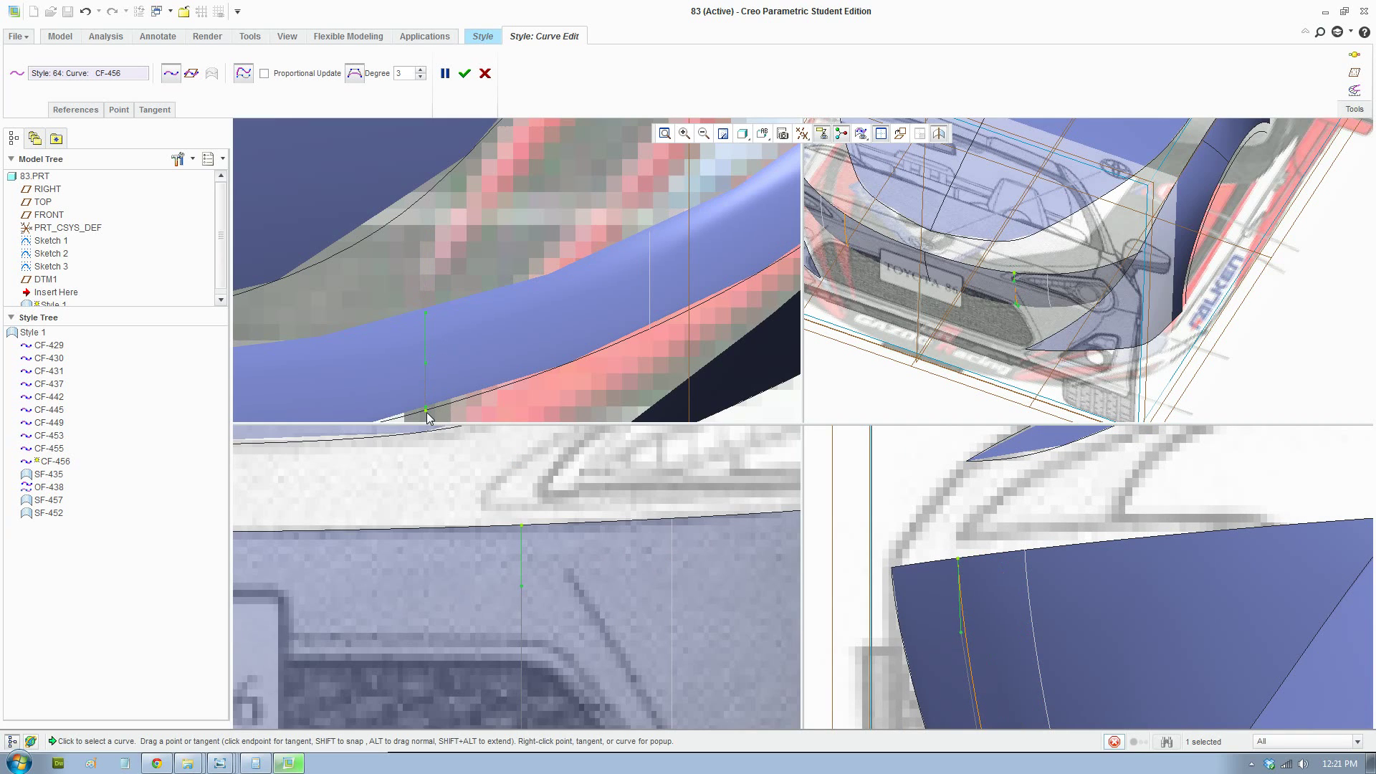
Check the moved curve's upper end against the bumper's front curve in the top, front and side views and accept the curve edit
scroll(539, 542, down, 5)
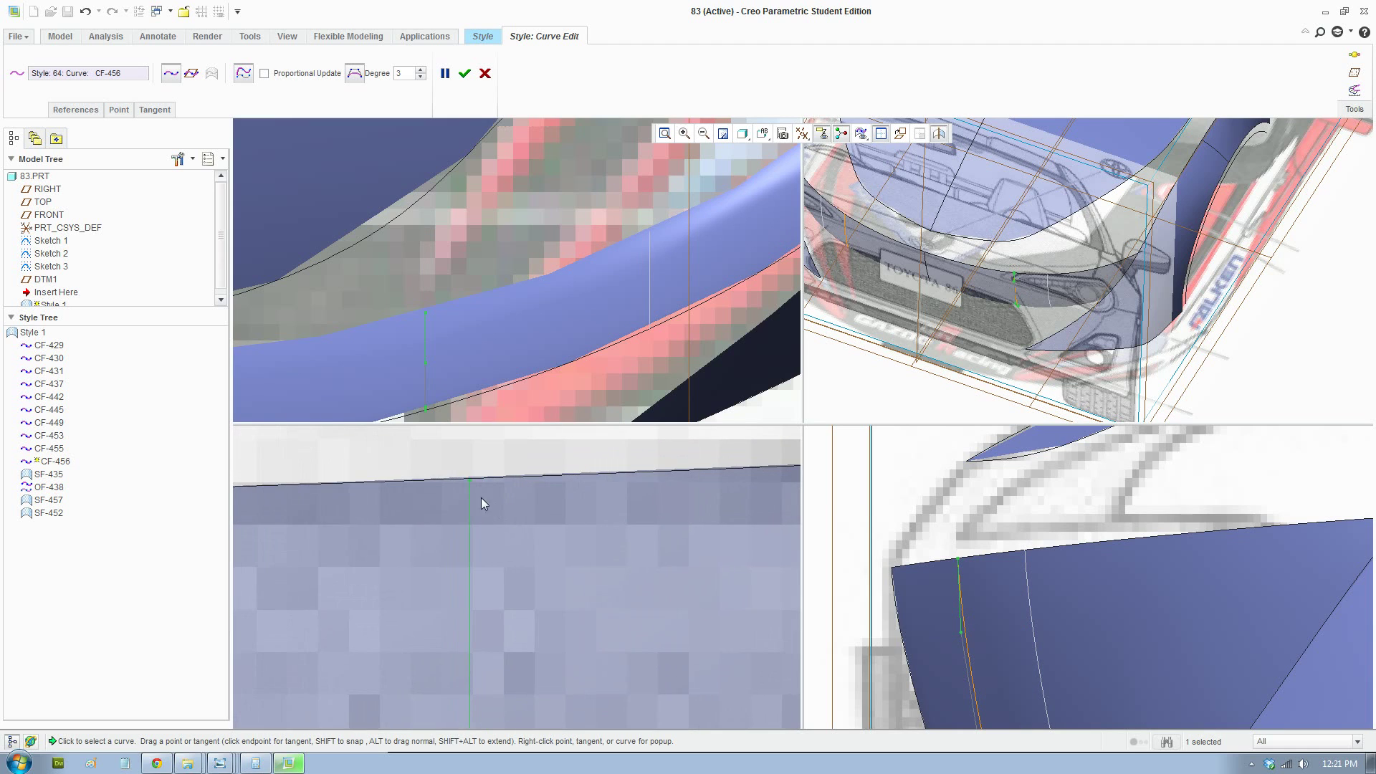
shift+middle_drag(434, 394, 498, 323)
scroll(473, 477, down, 5)
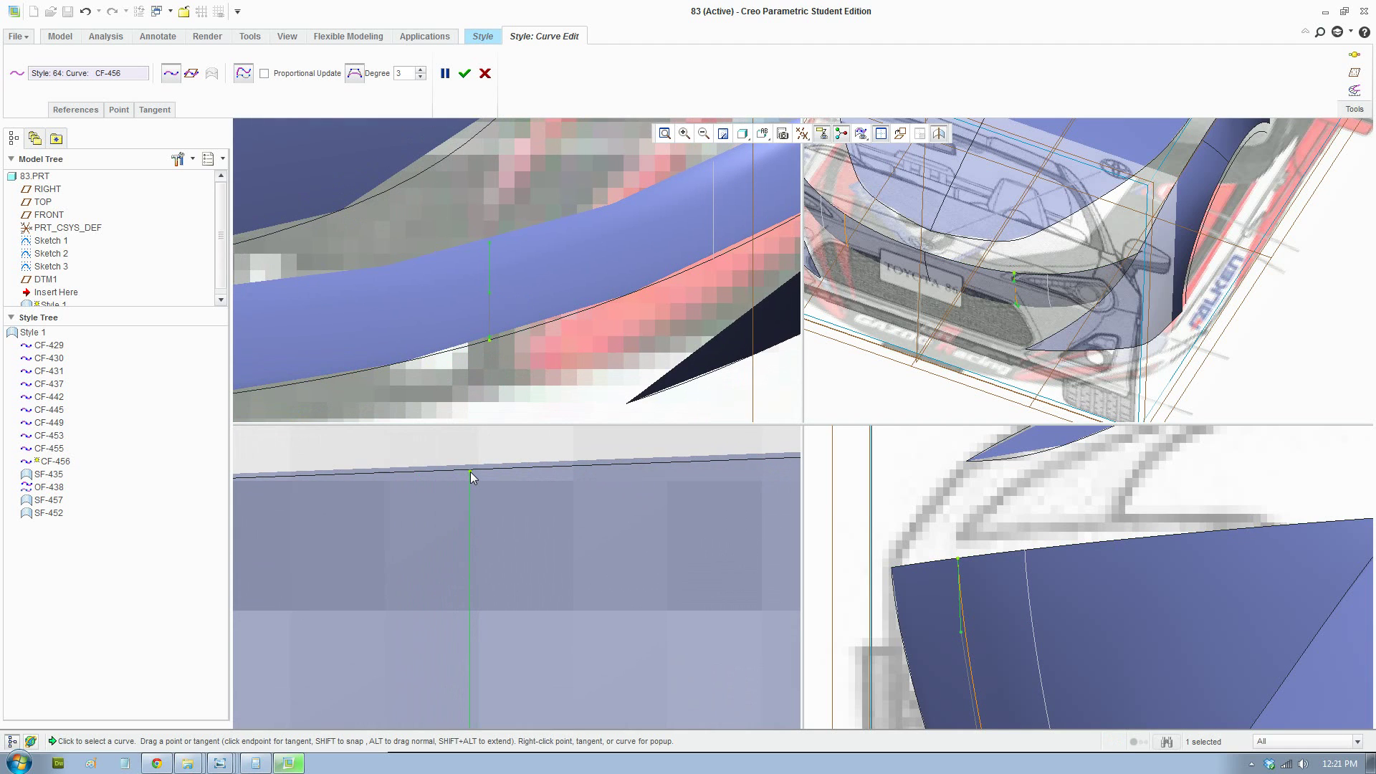
scroll(550, 590, up, 5)
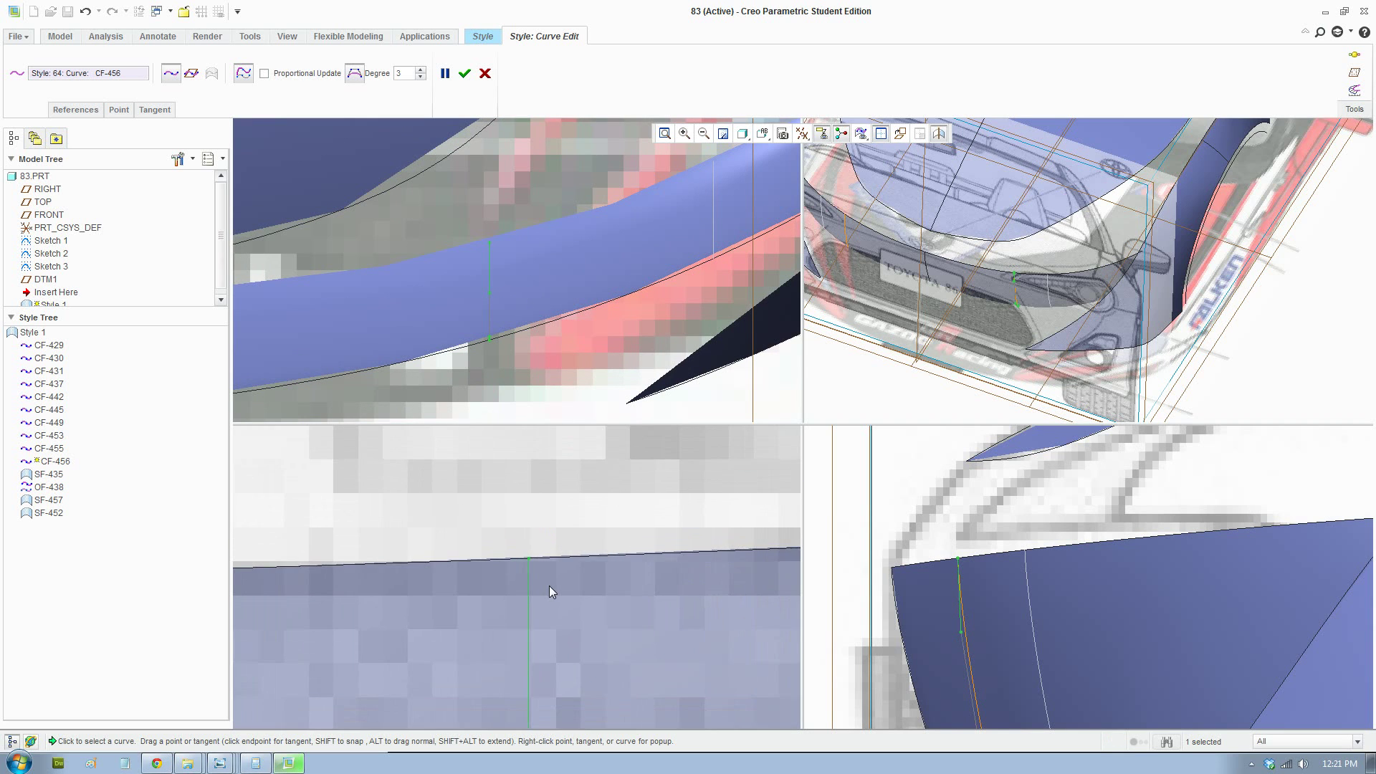
scroll(555, 579, up, 4)
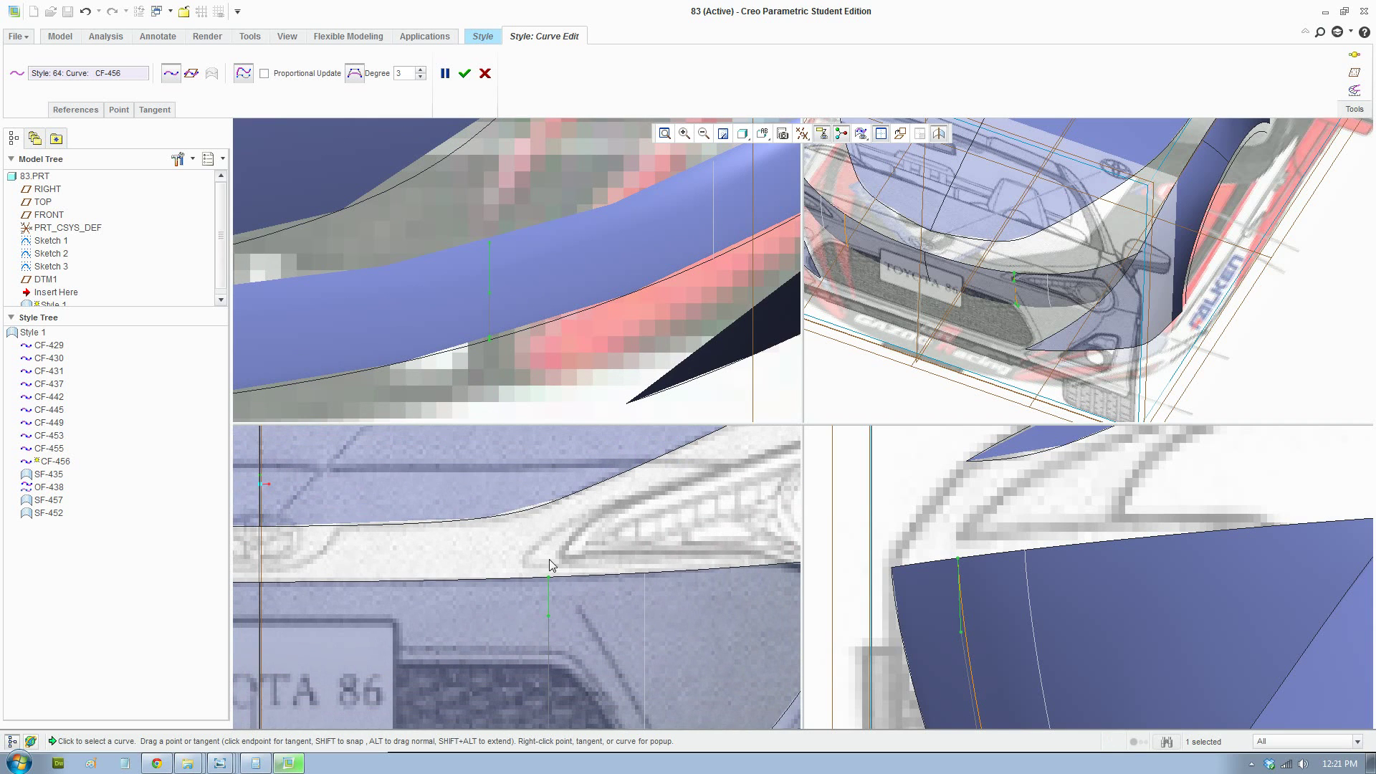
scroll(459, 306, down, 2)
scroll(459, 306, down, 2)
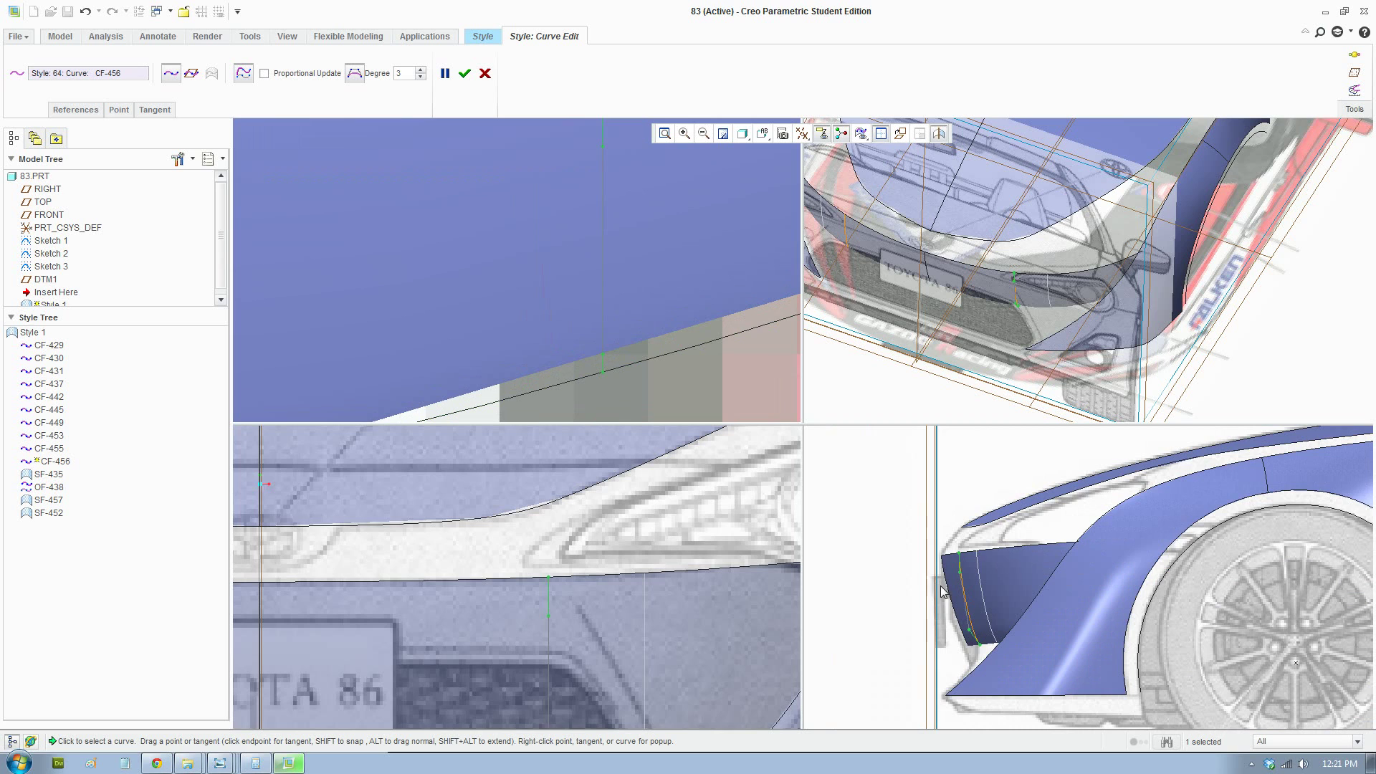
scroll(1017, 612, up, 2)
scroll(1018, 612, down, 2)
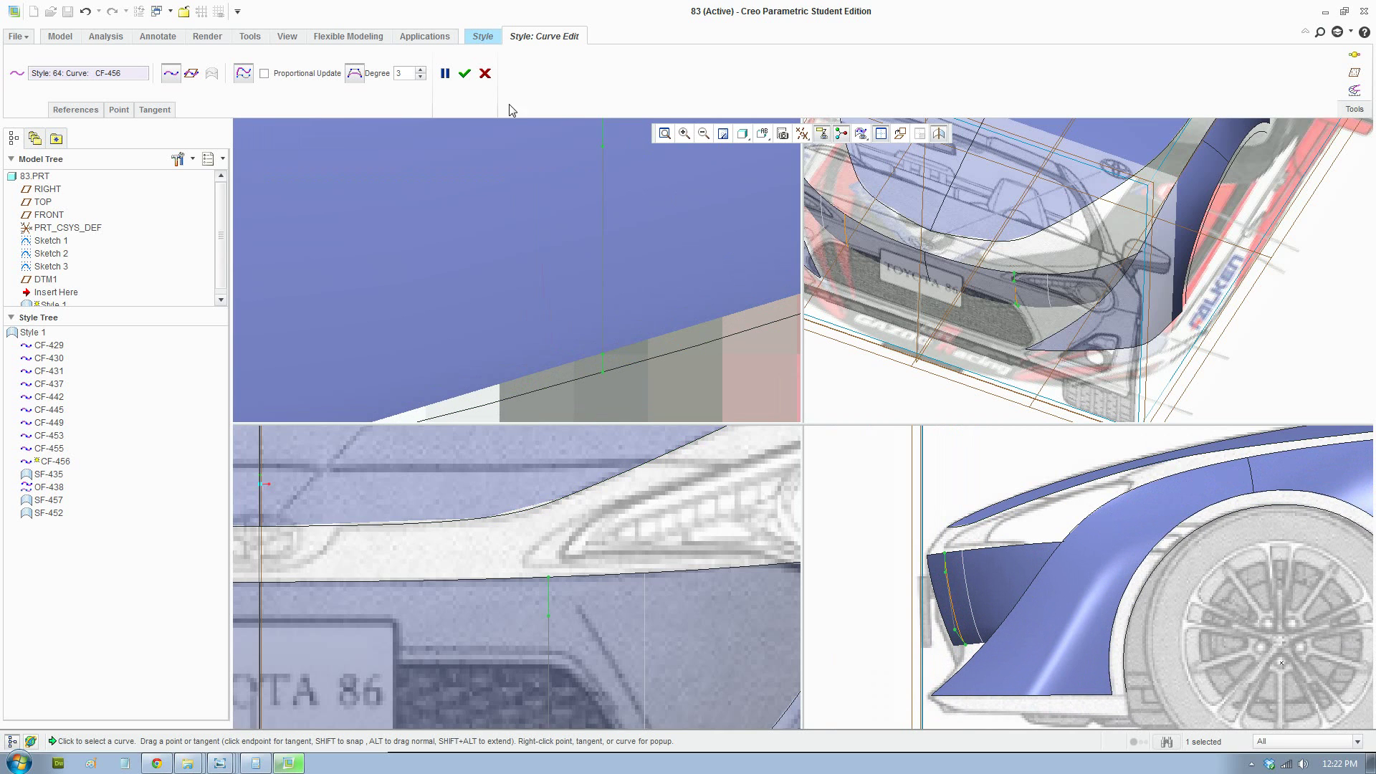
click(464, 73)
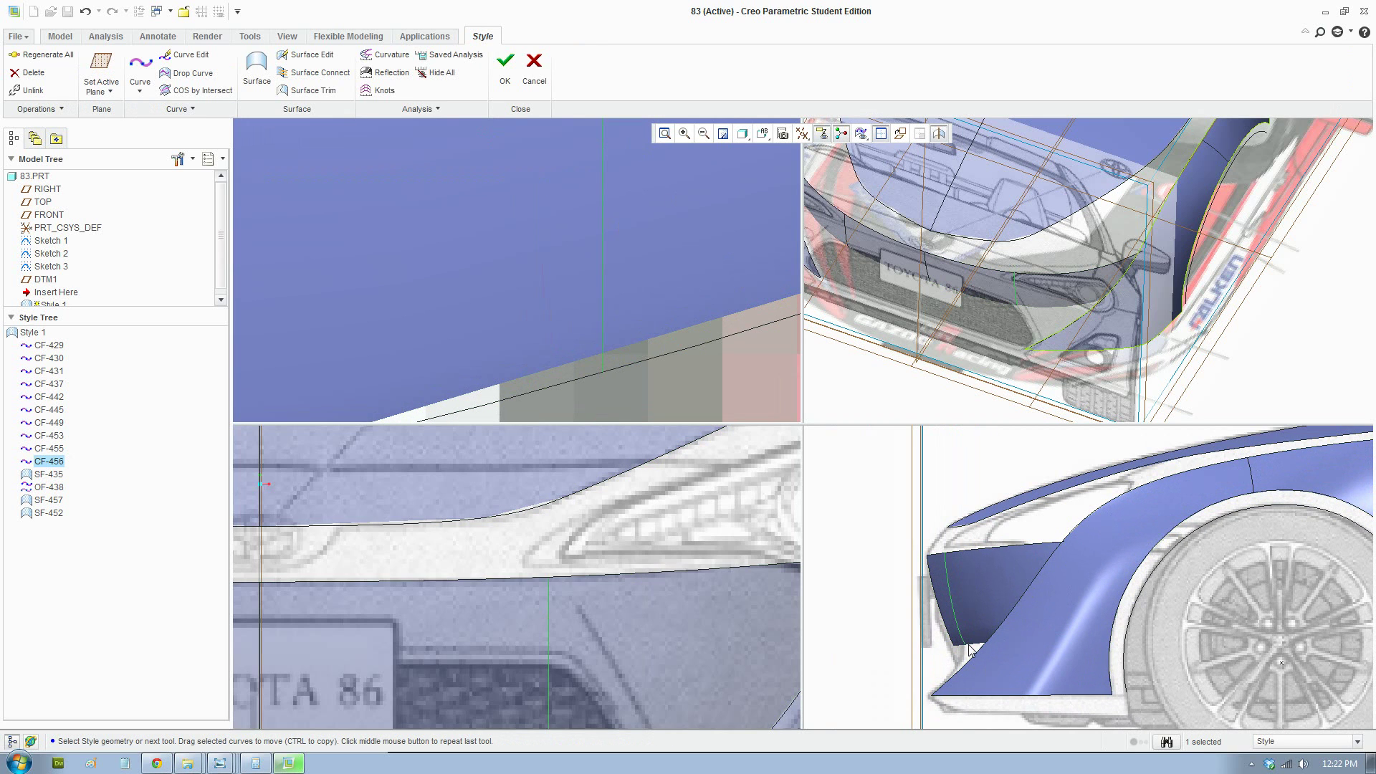
Orbit the 3D view to the car's front, enlarge it to a single view and examine the updated bumper surface against the fender
click(1075, 310)
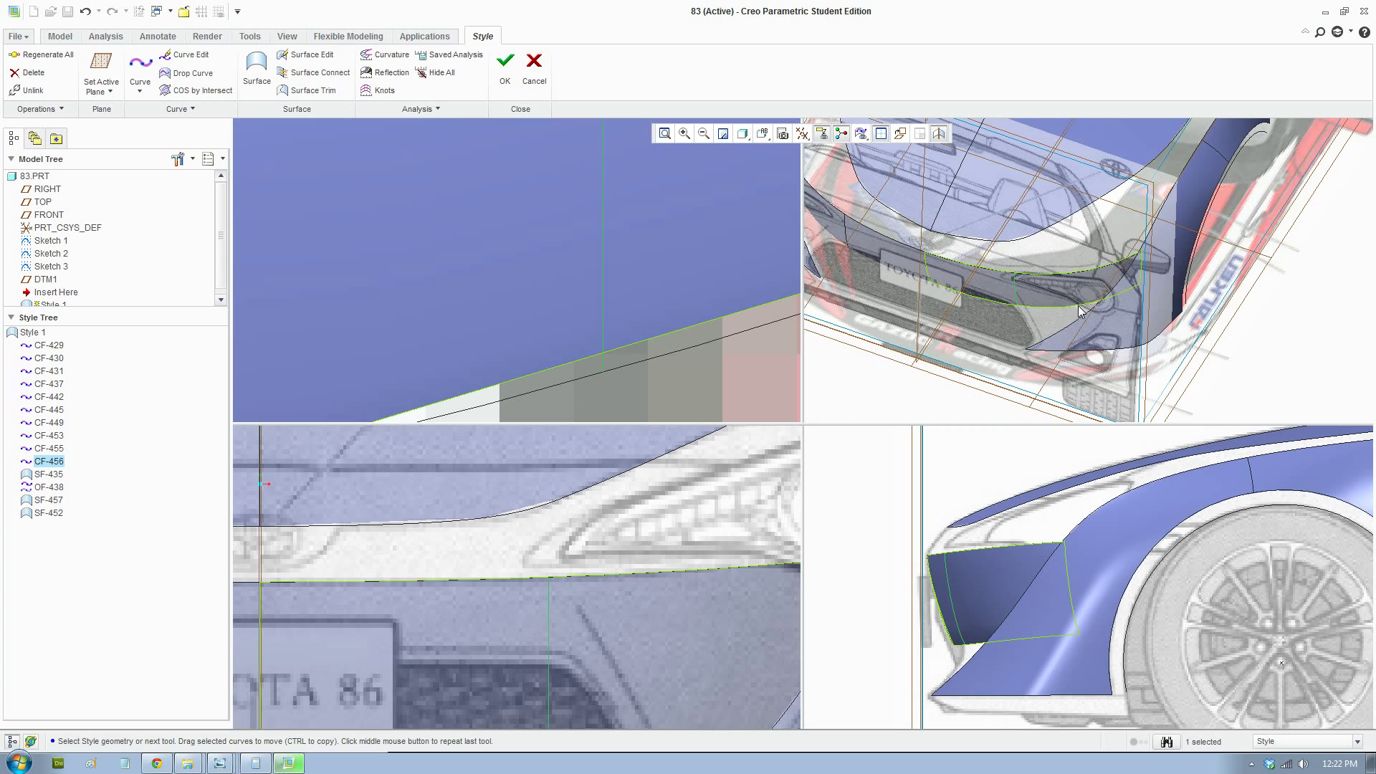
scroll(1080, 310, up, 3)
mouse_move(1047, 240)
middle_down()
mouse_move(1111, 169)
mouse_move(1052, 245)
middle_up()
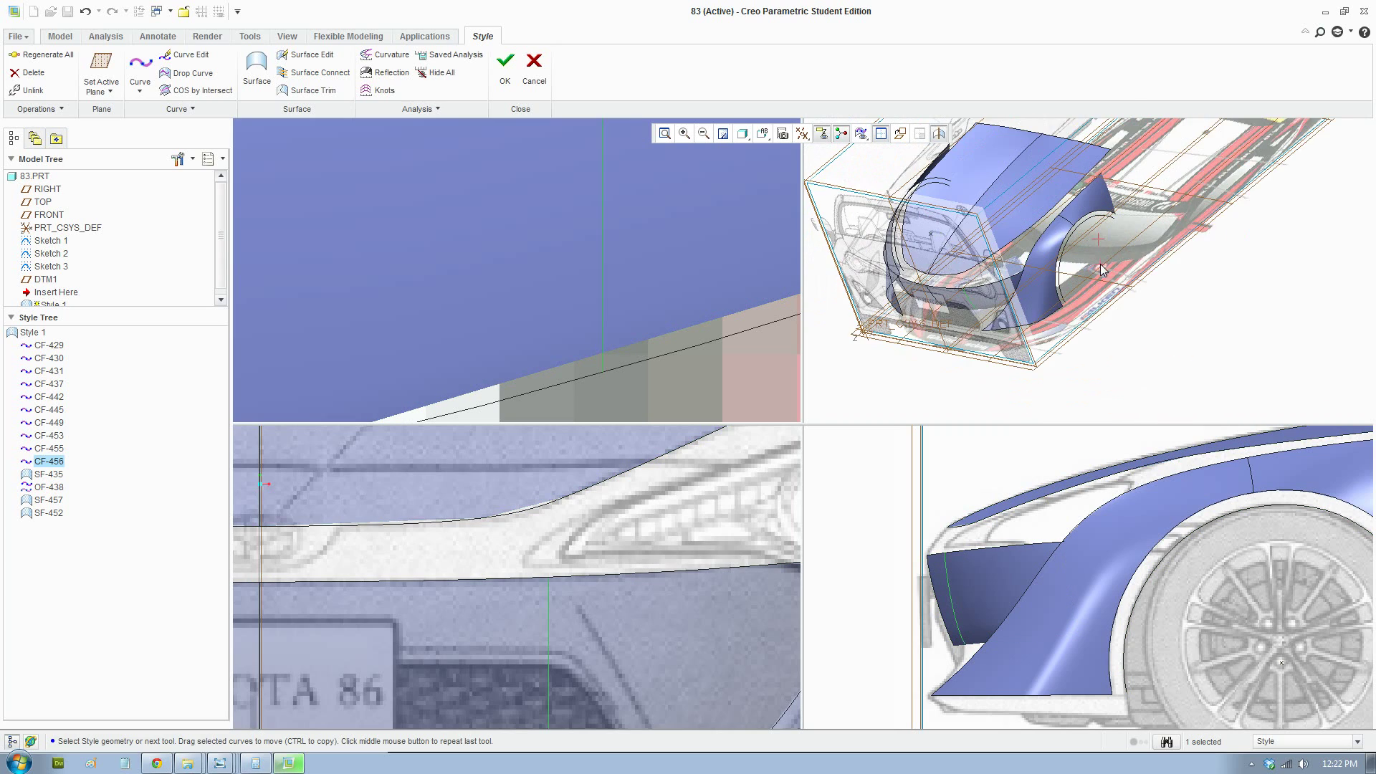
middle_drag(1102, 270, 1125, 324)
scroll(1125, 325, down, 1)
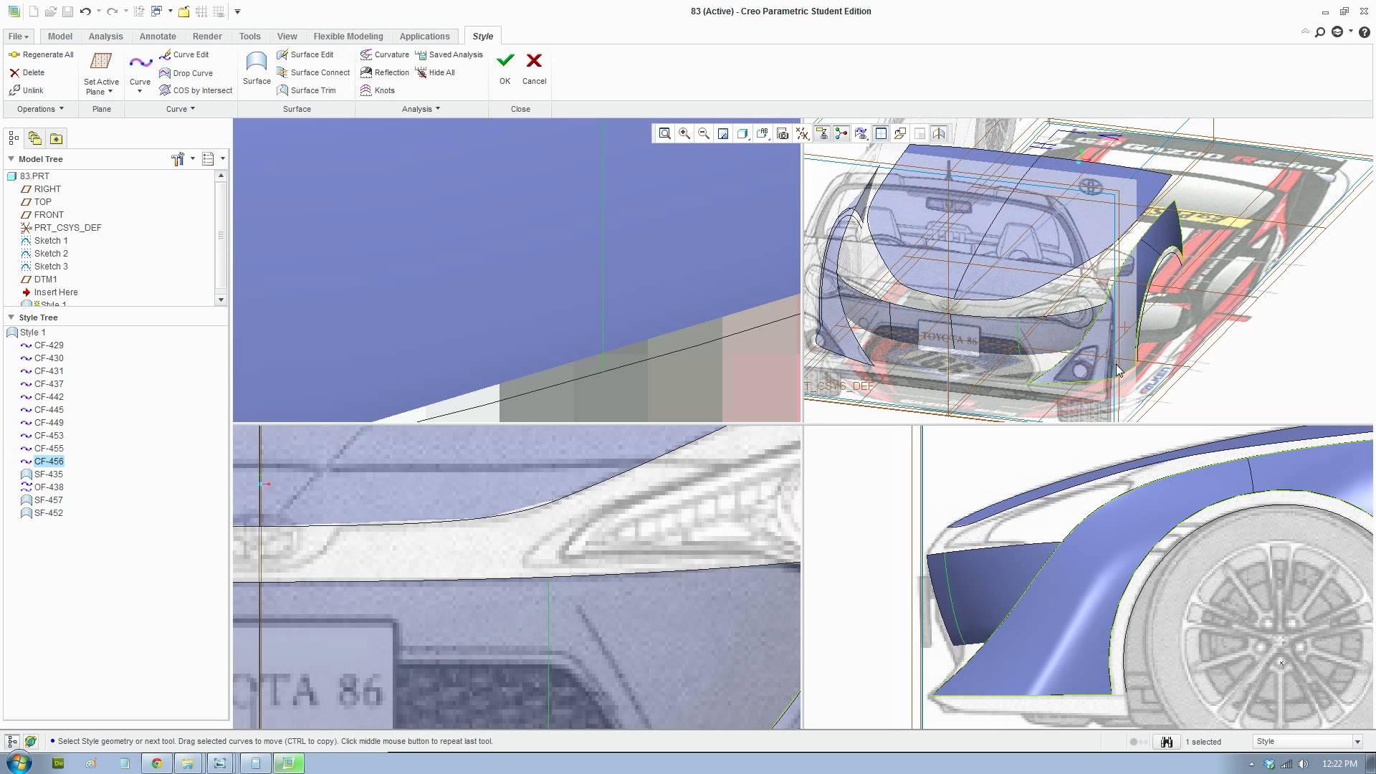
scroll(1090, 361, down, 2)
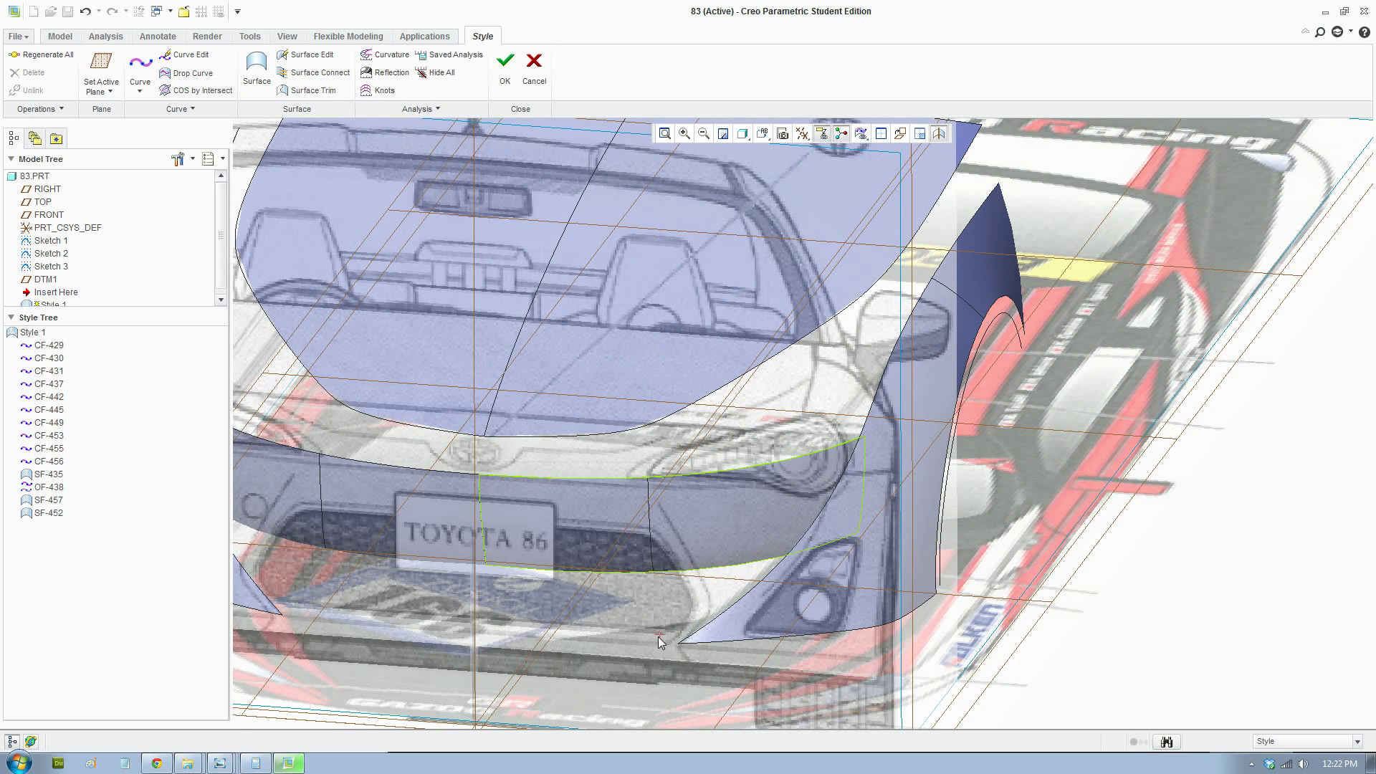
click(746, 569)
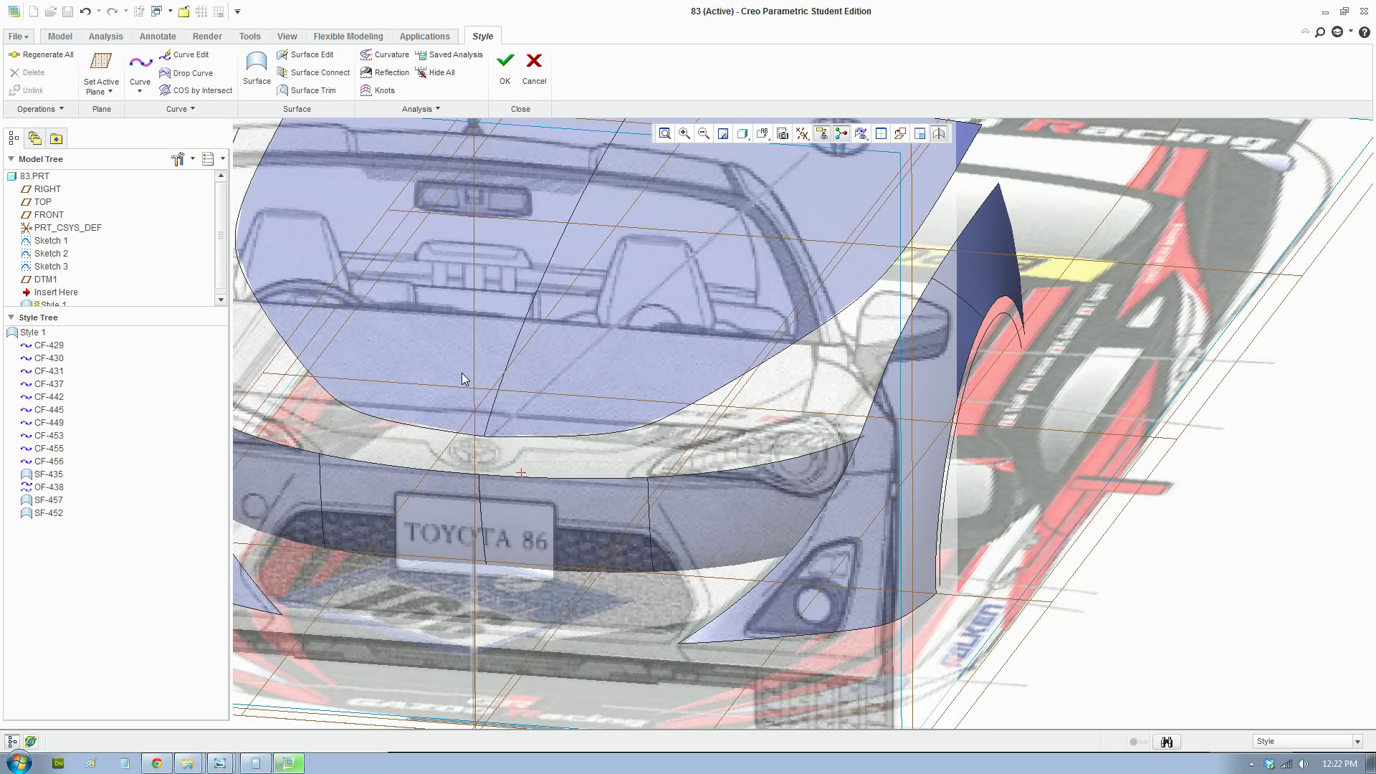
Hide the model tree and restore the four-view layout, with the front view framed on the bumper between license plate and fog lamp
click(12, 741)
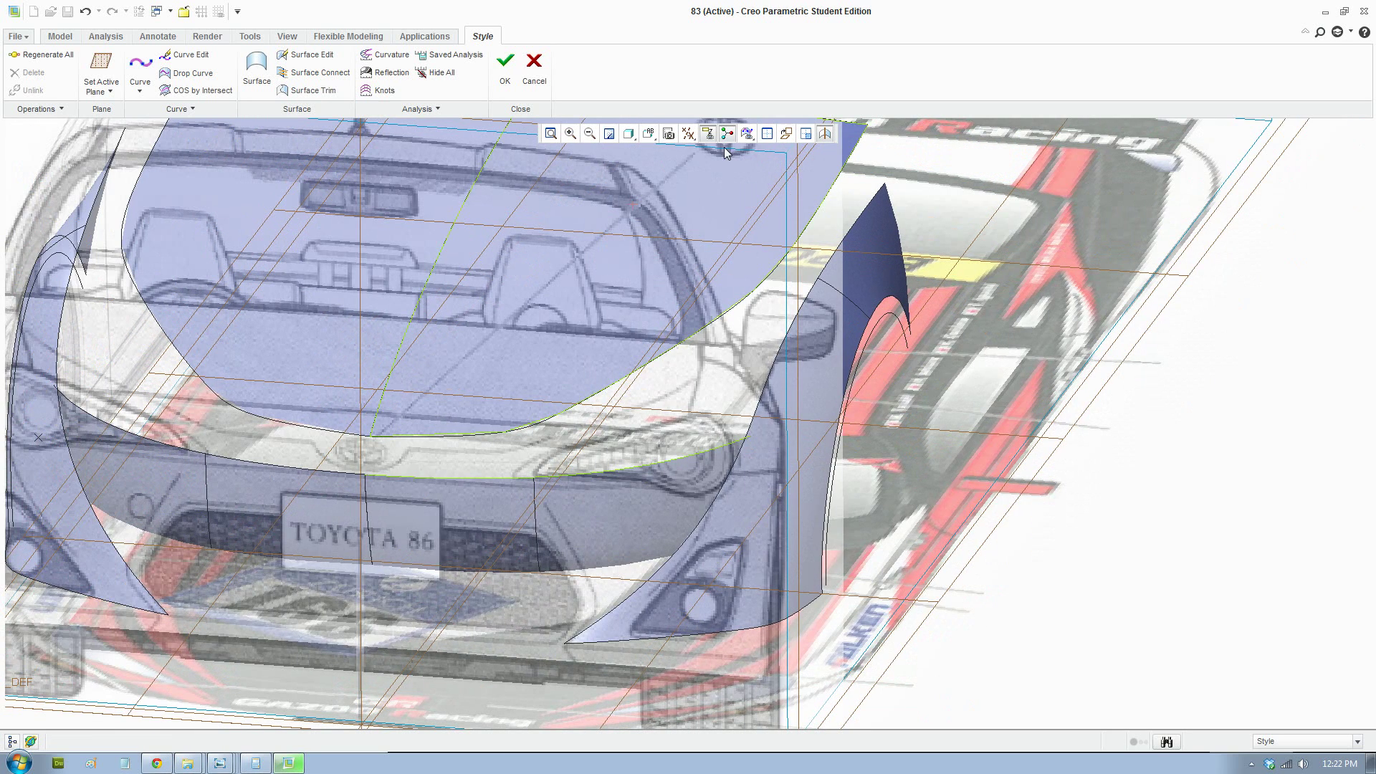
click(767, 134)
scroll(633, 571, up, 3)
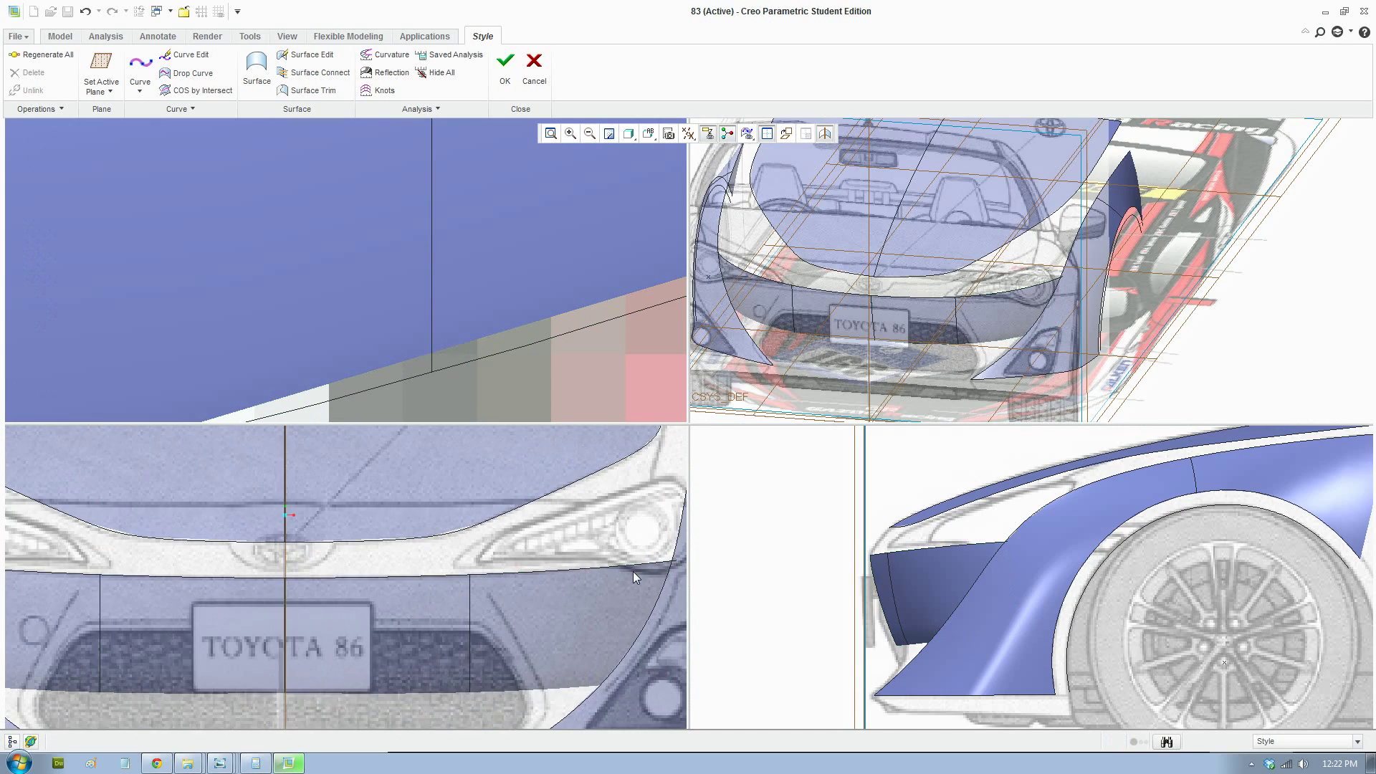
scroll(600, 614, down, 5)
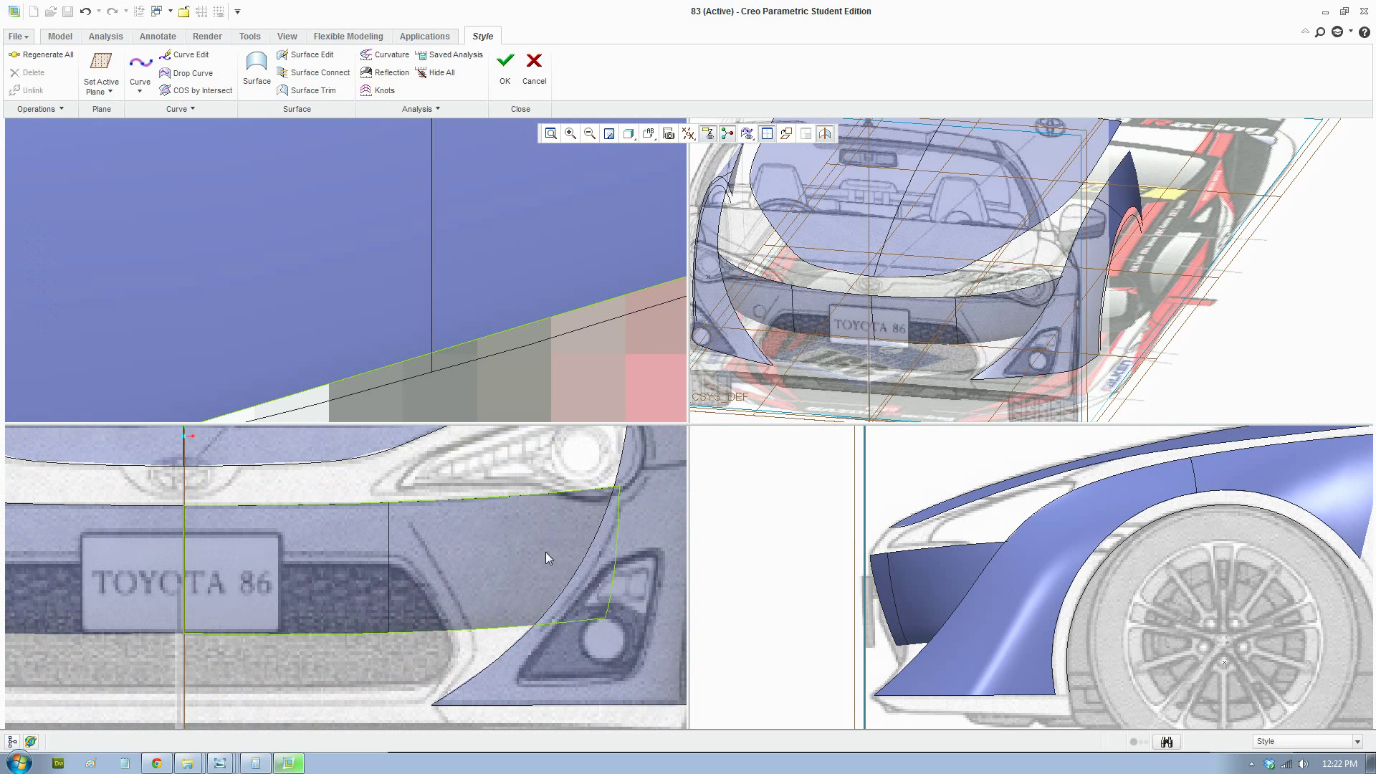
Draw a free two-point curve in the front view diagonally across the bumper, between the lower grille corner and the headlight's lower edge
click(140, 66)
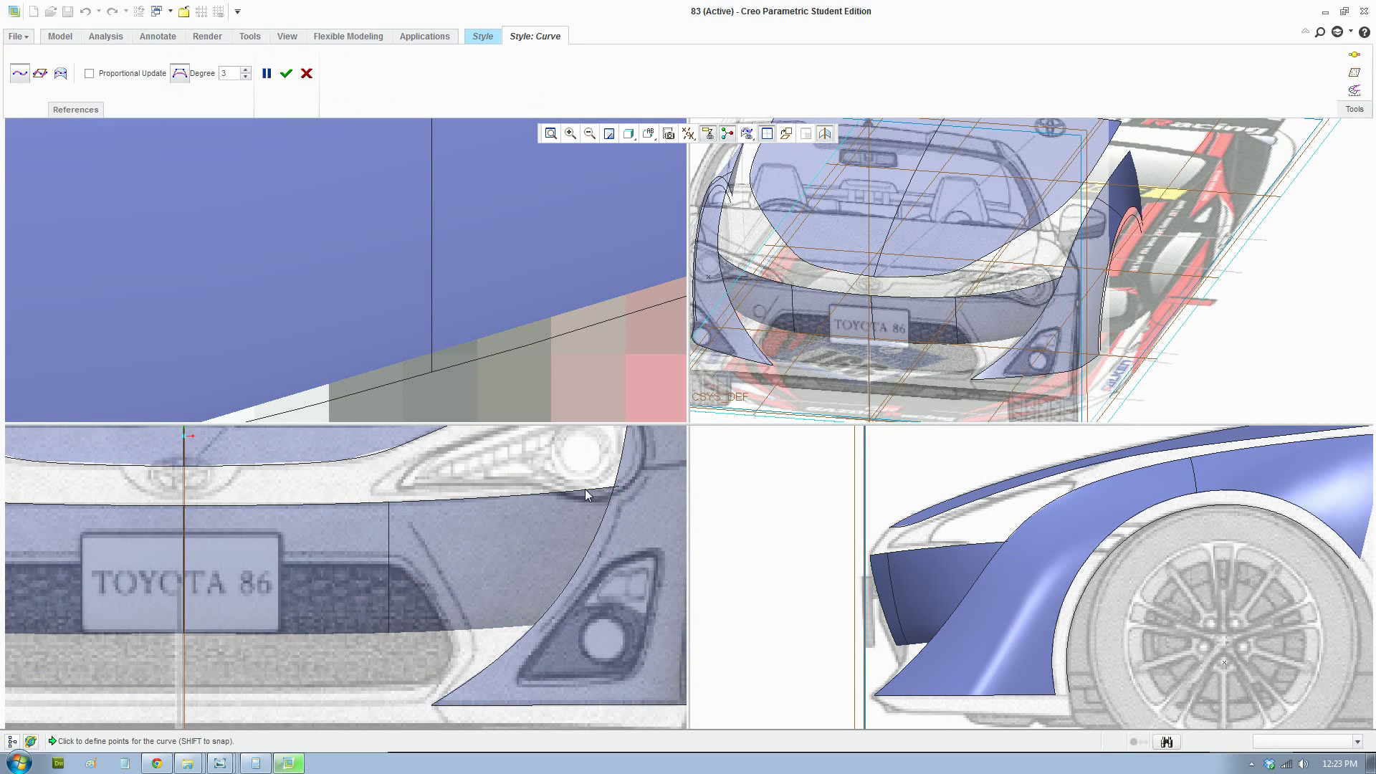
click(584, 488)
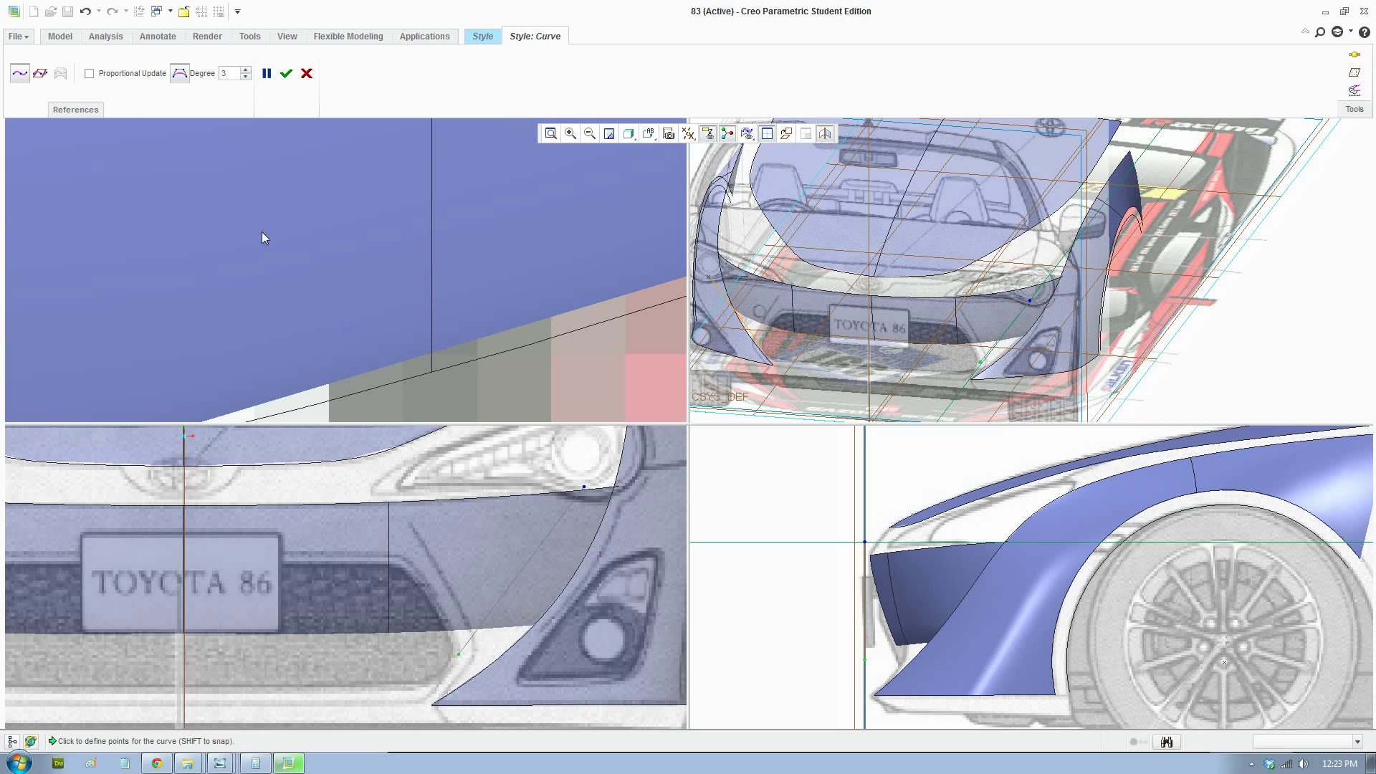
click(286, 73)
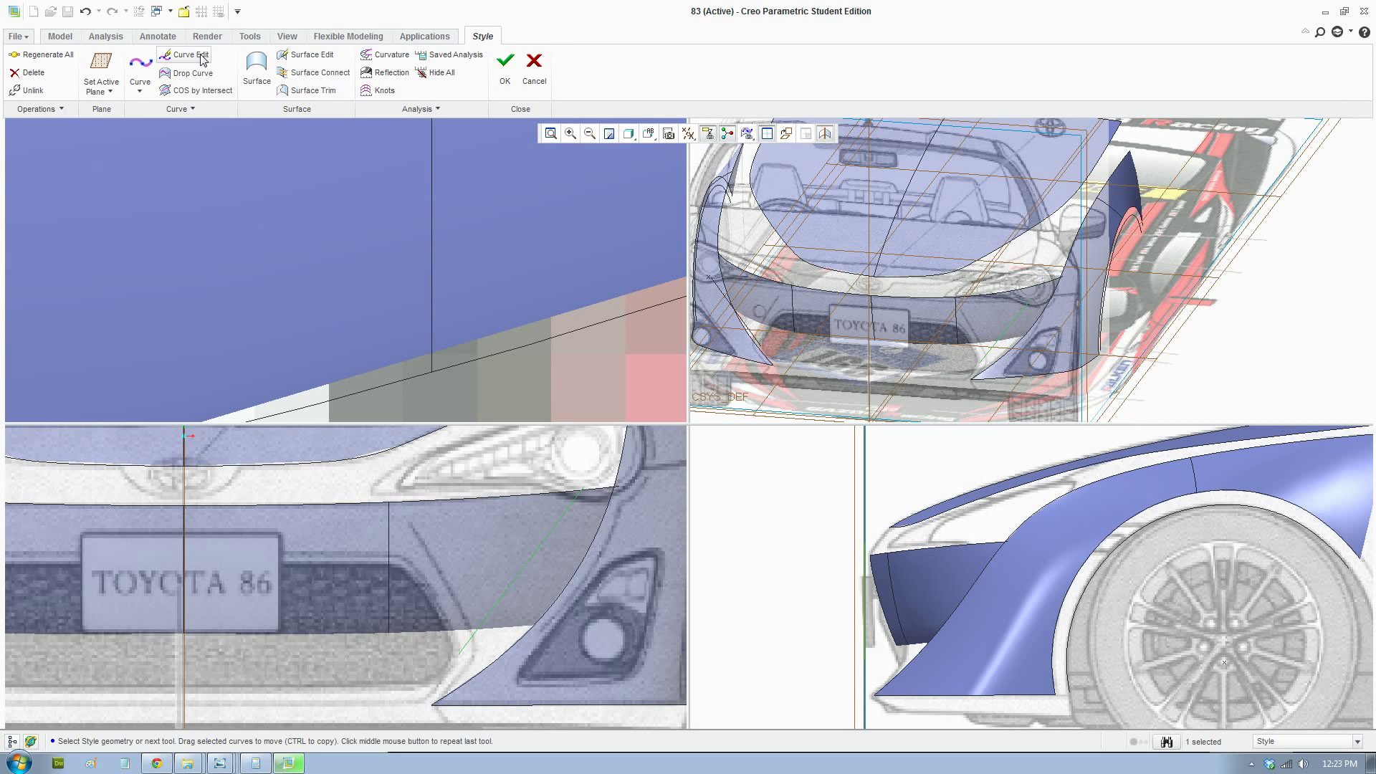
Bow the diagonal bumper curve outward in the front view by moving its two inner control points toward the fender edge
double_click(517, 576)
right_click(519, 575)
click(558, 646)
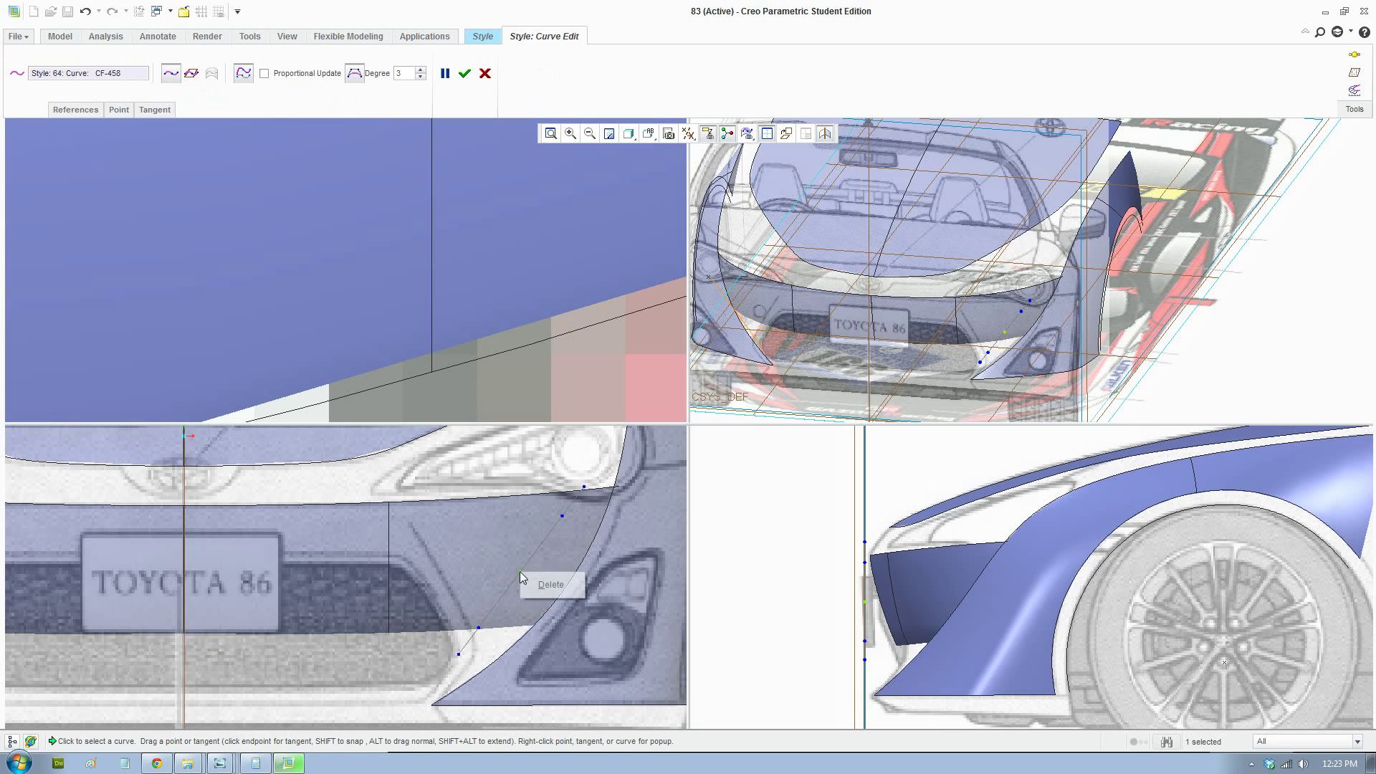
drag(561, 516, 579, 546)
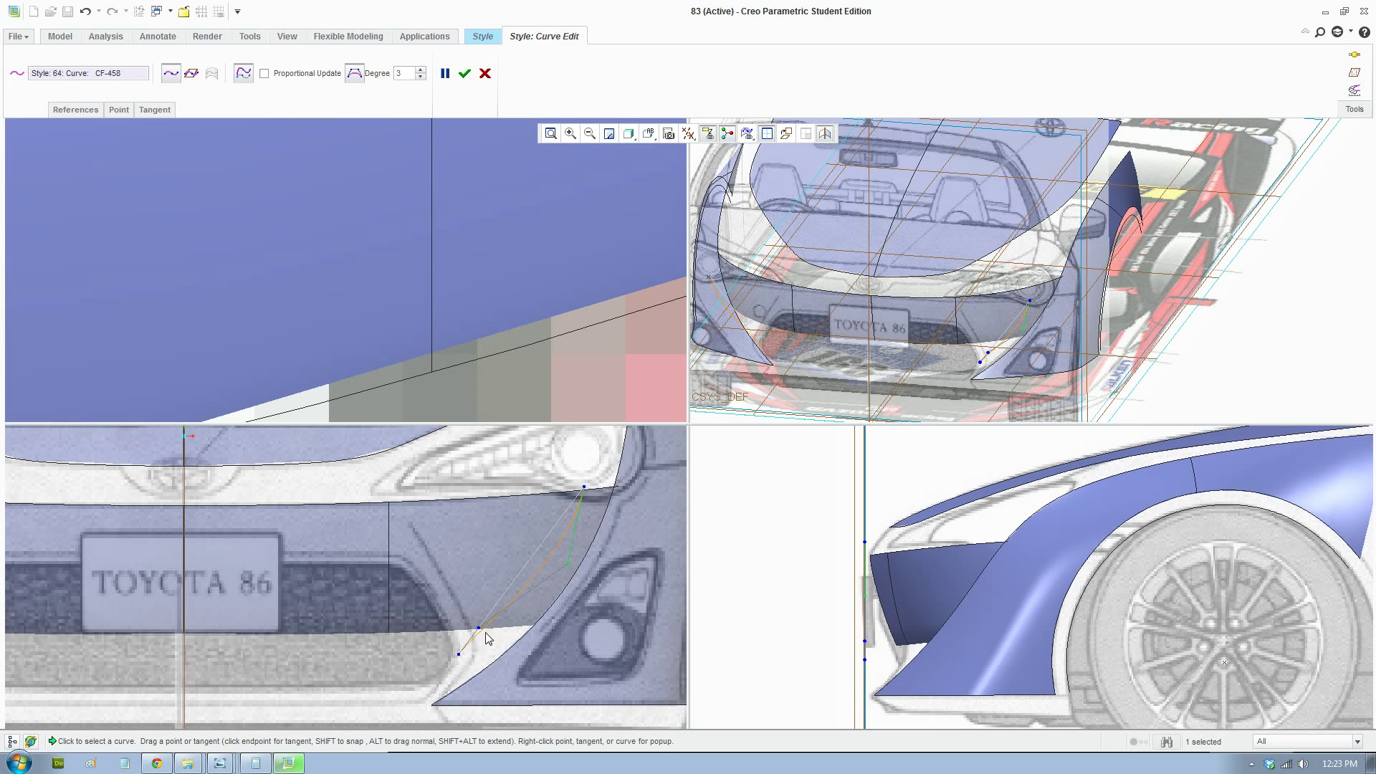
drag(484, 631, 520, 638)
Move the curve's end points and tangent handles rearward in the side view so it slopes back along the fender's front edge
scroll(868, 661, down, 2)
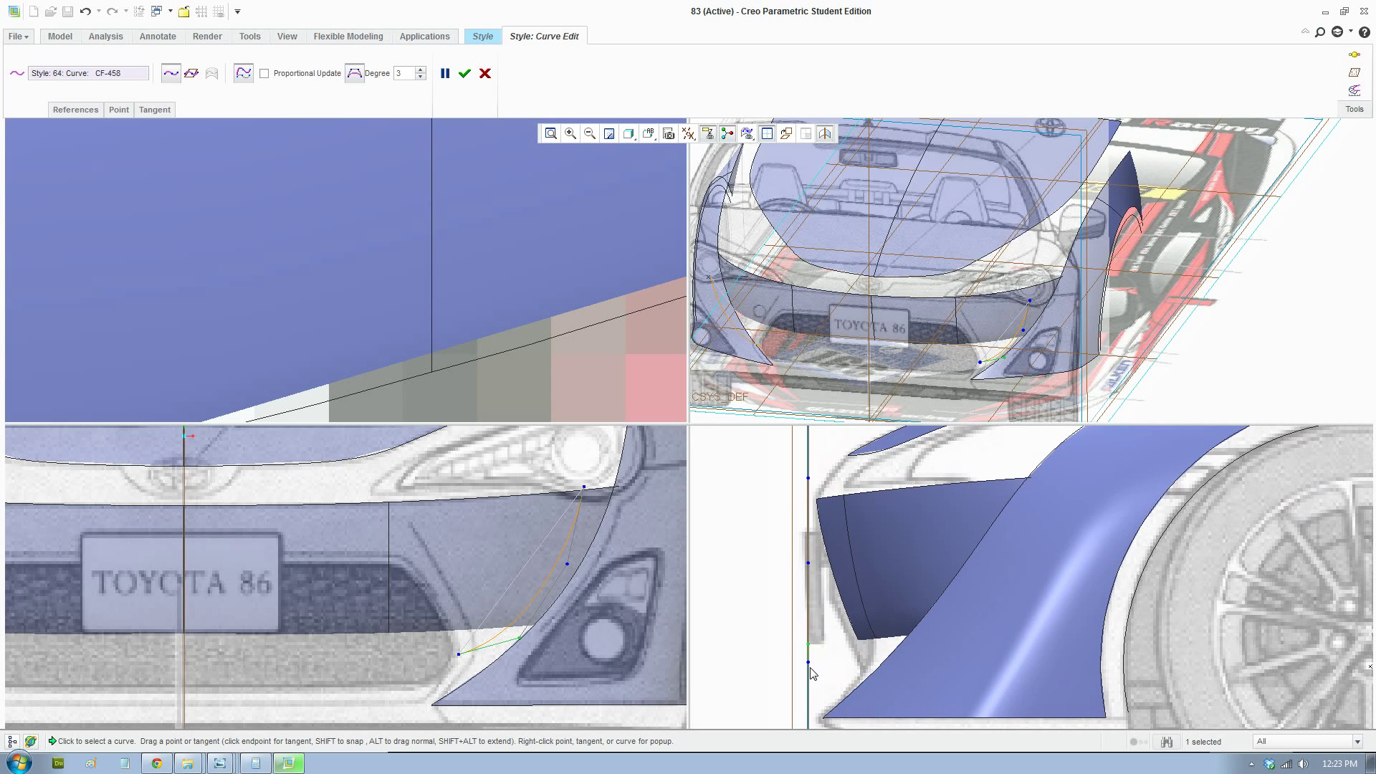
drag(810, 663, 850, 662)
drag(807, 562, 917, 563)
drag(823, 642, 898, 644)
drag(809, 481, 983, 479)
Show the model tree and hide the bumper surface SF-457
click(10, 741)
click(48, 515)
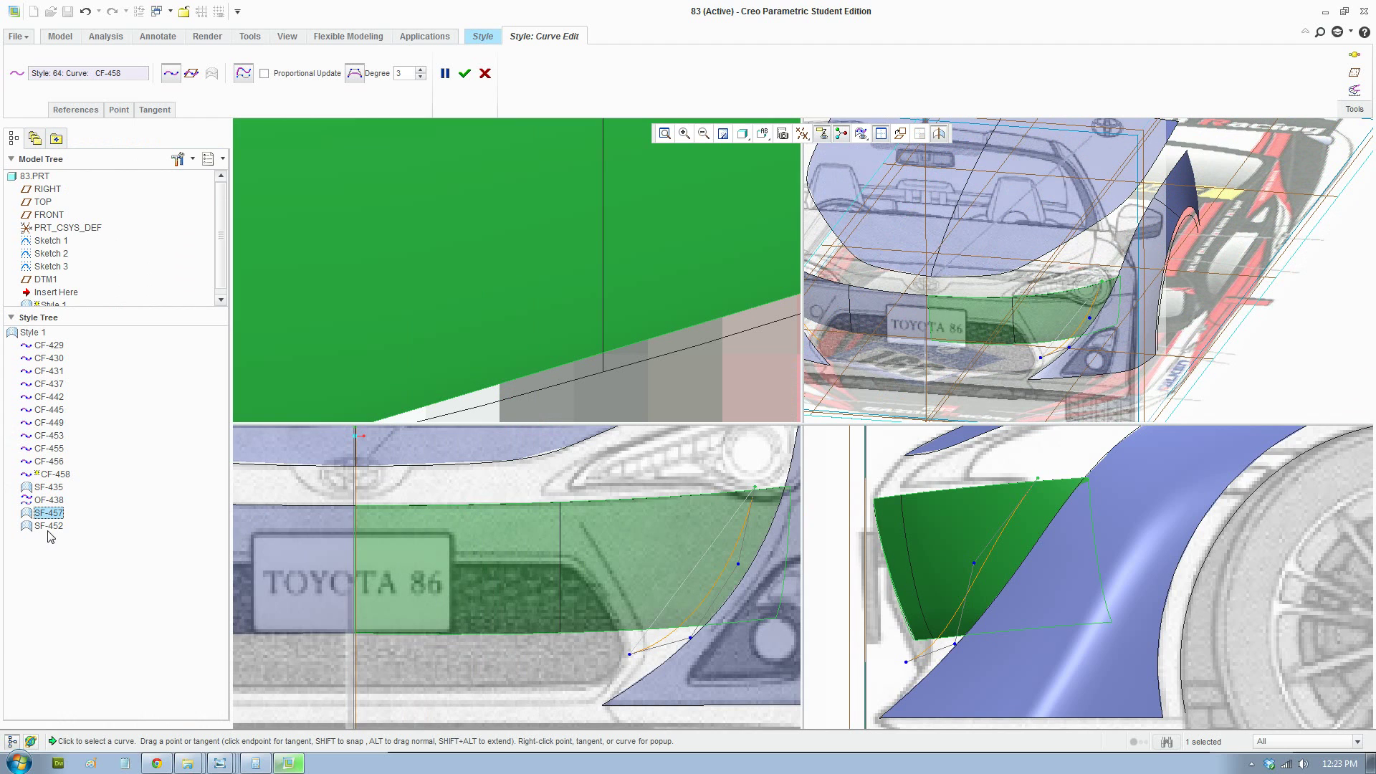
right_click(48, 514)
click(91, 687)
Refine the curve's end points and tangent handles in the side and front views to follow the fender edge and grille corner, and accept the edit
scroll(1042, 591, down, 1)
shift+middle_drag(1025, 513, 987, 532)
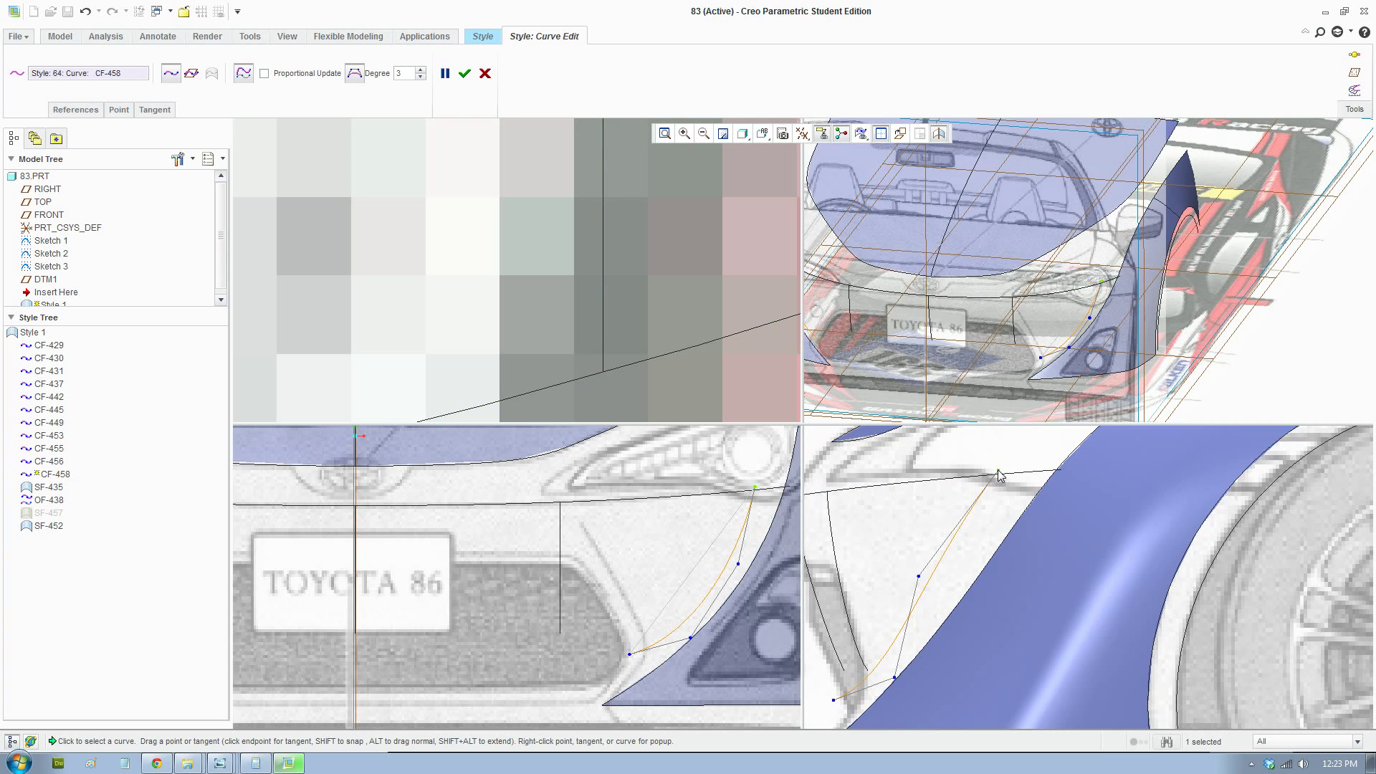
drag(1012, 470, 1017, 468)
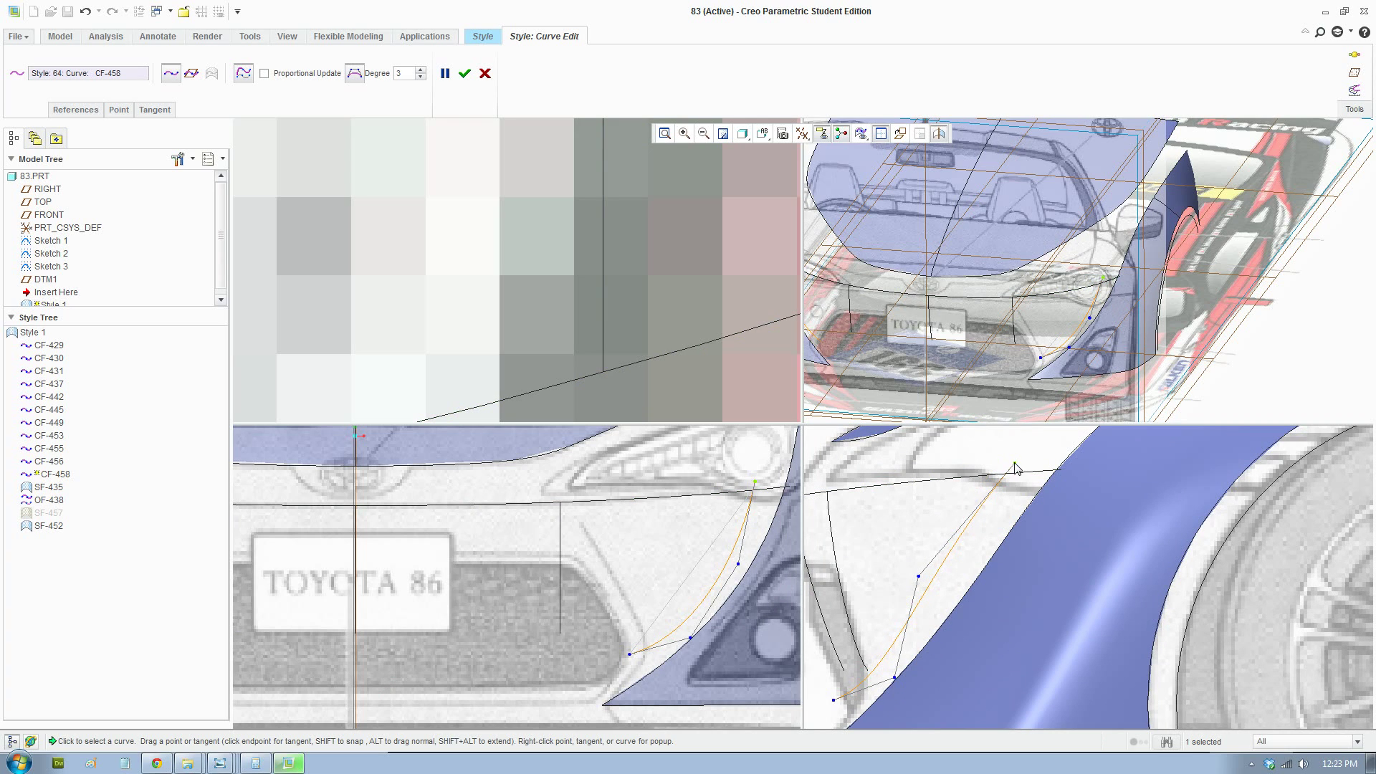
drag(918, 578, 952, 581)
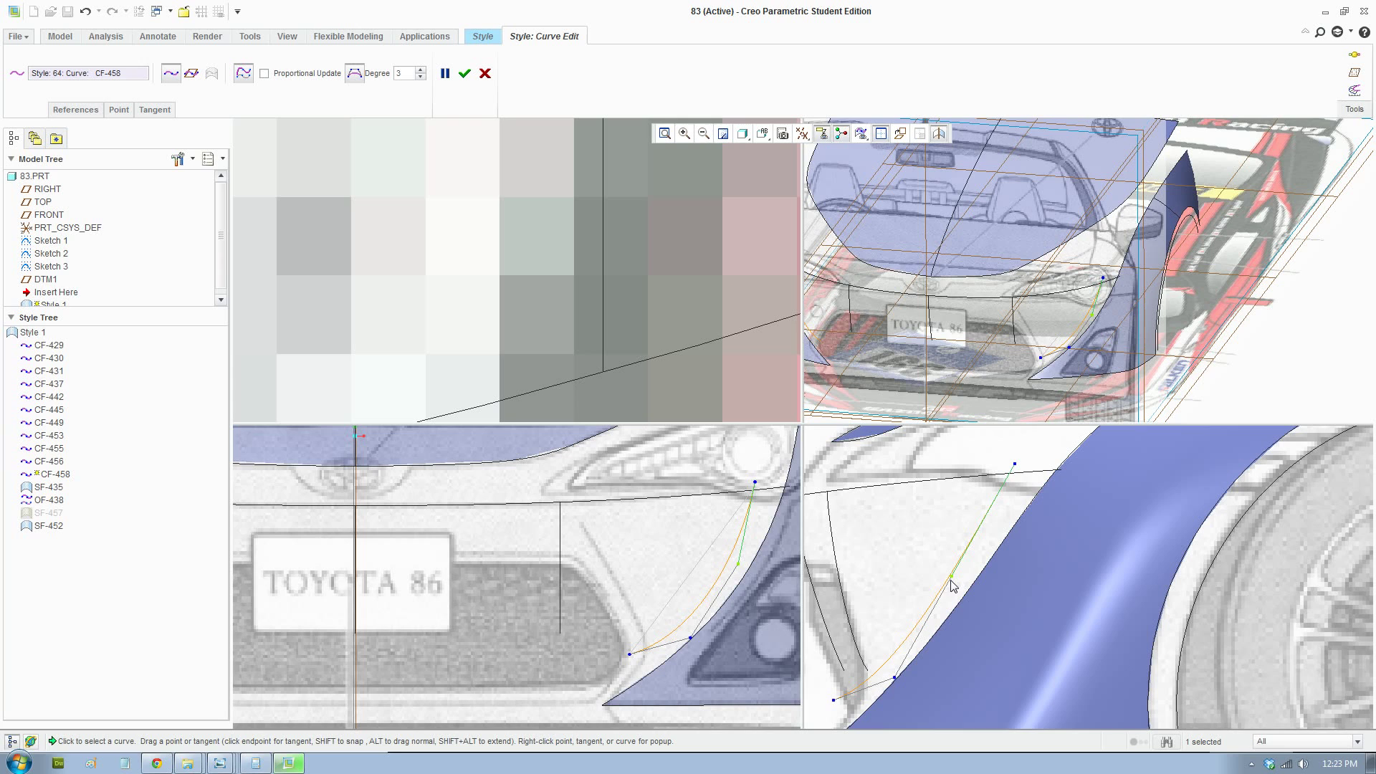
click(895, 679)
drag(834, 702, 859, 704)
drag(629, 653, 616, 653)
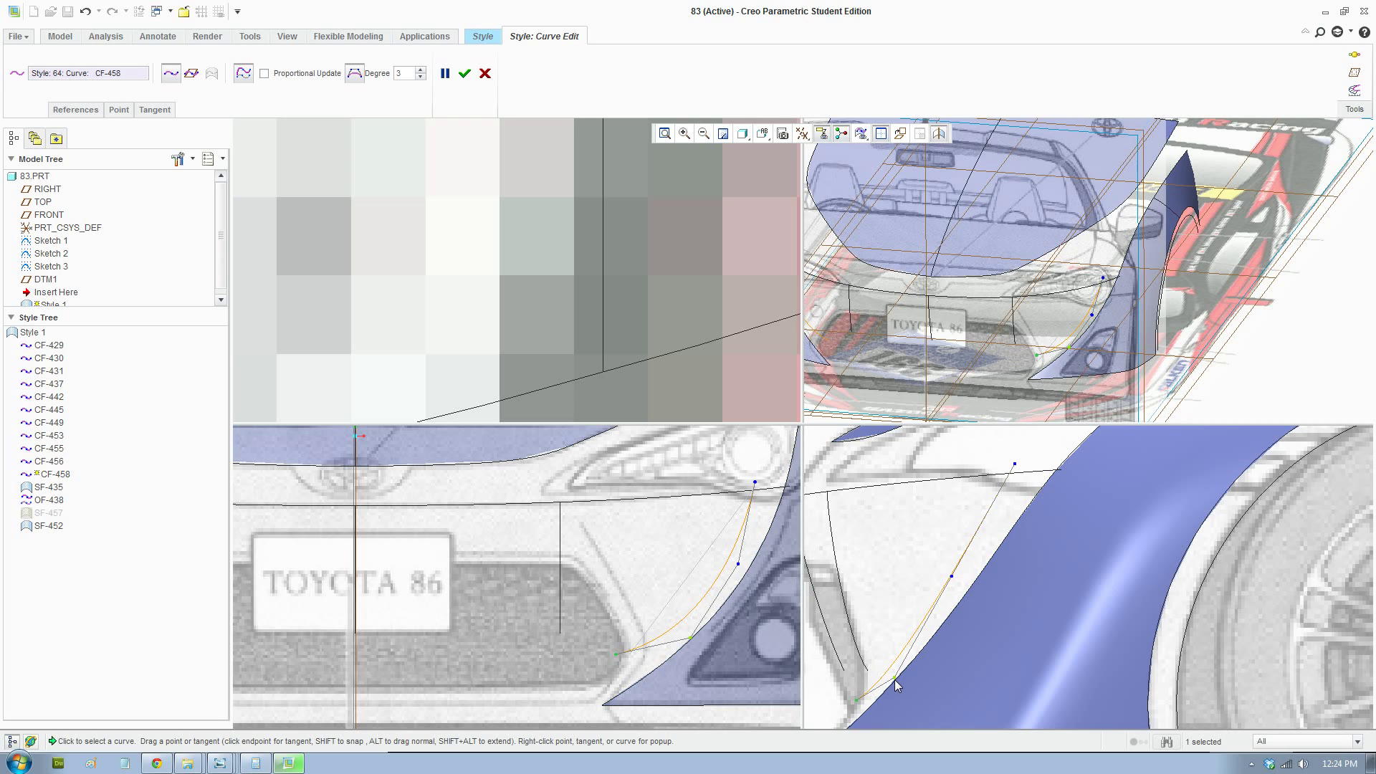
drag(895, 679, 891, 679)
drag(952, 579, 960, 584)
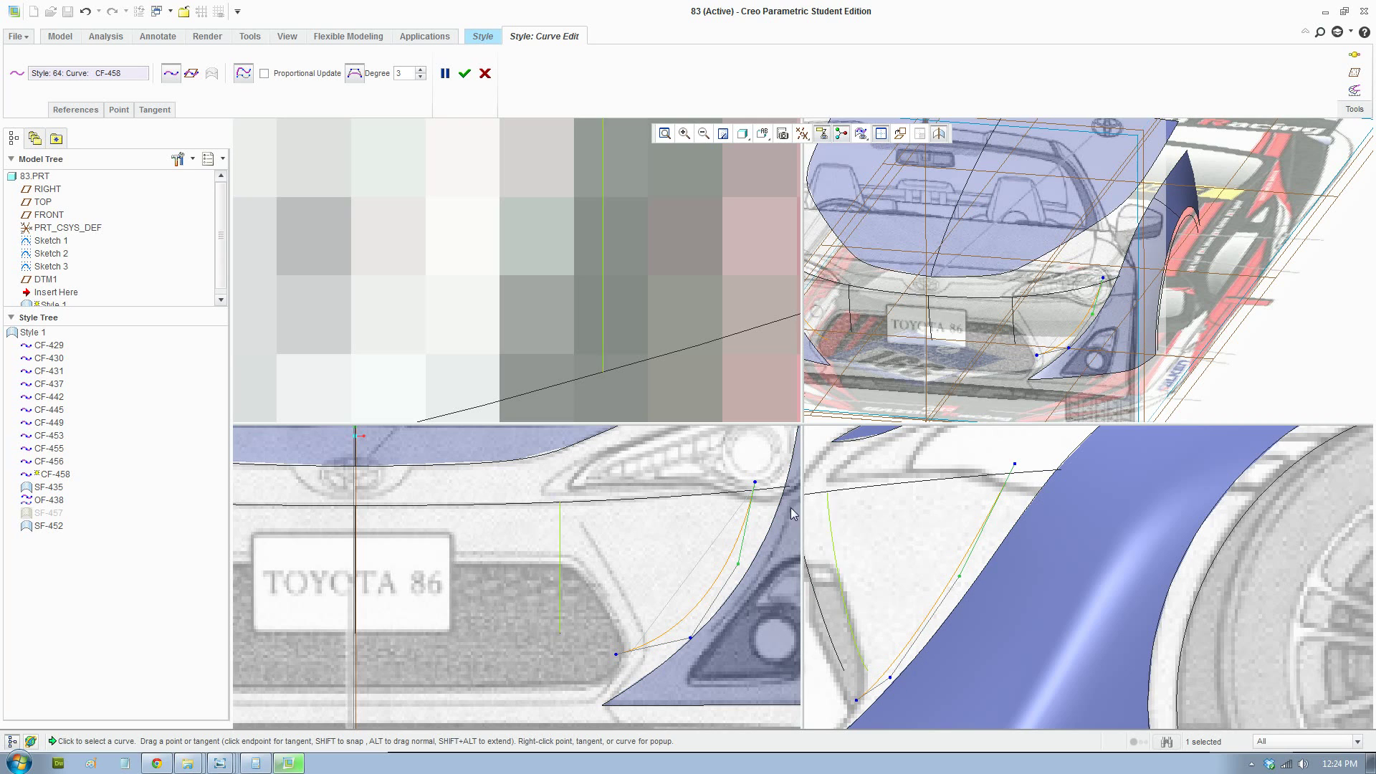
middle_drag(982, 301, 1072, 299)
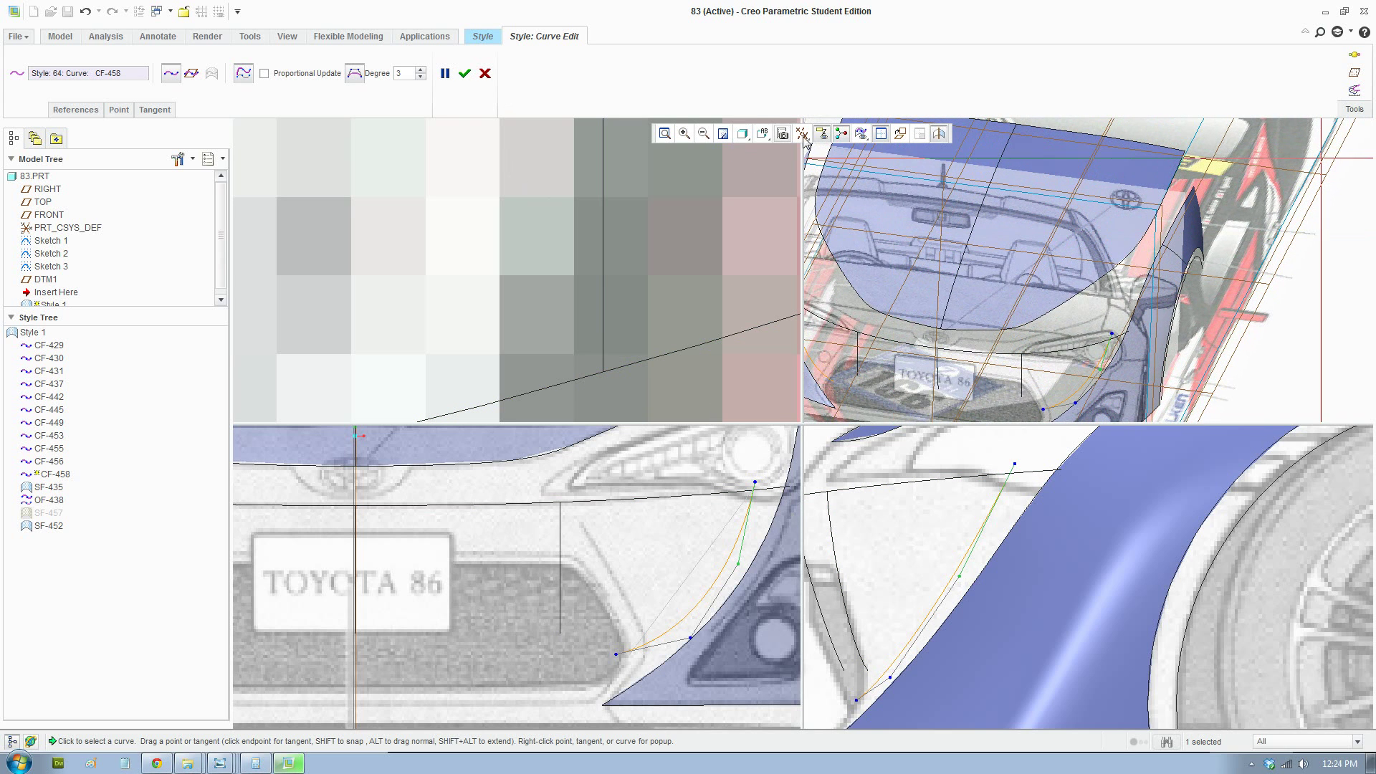
click(465, 73)
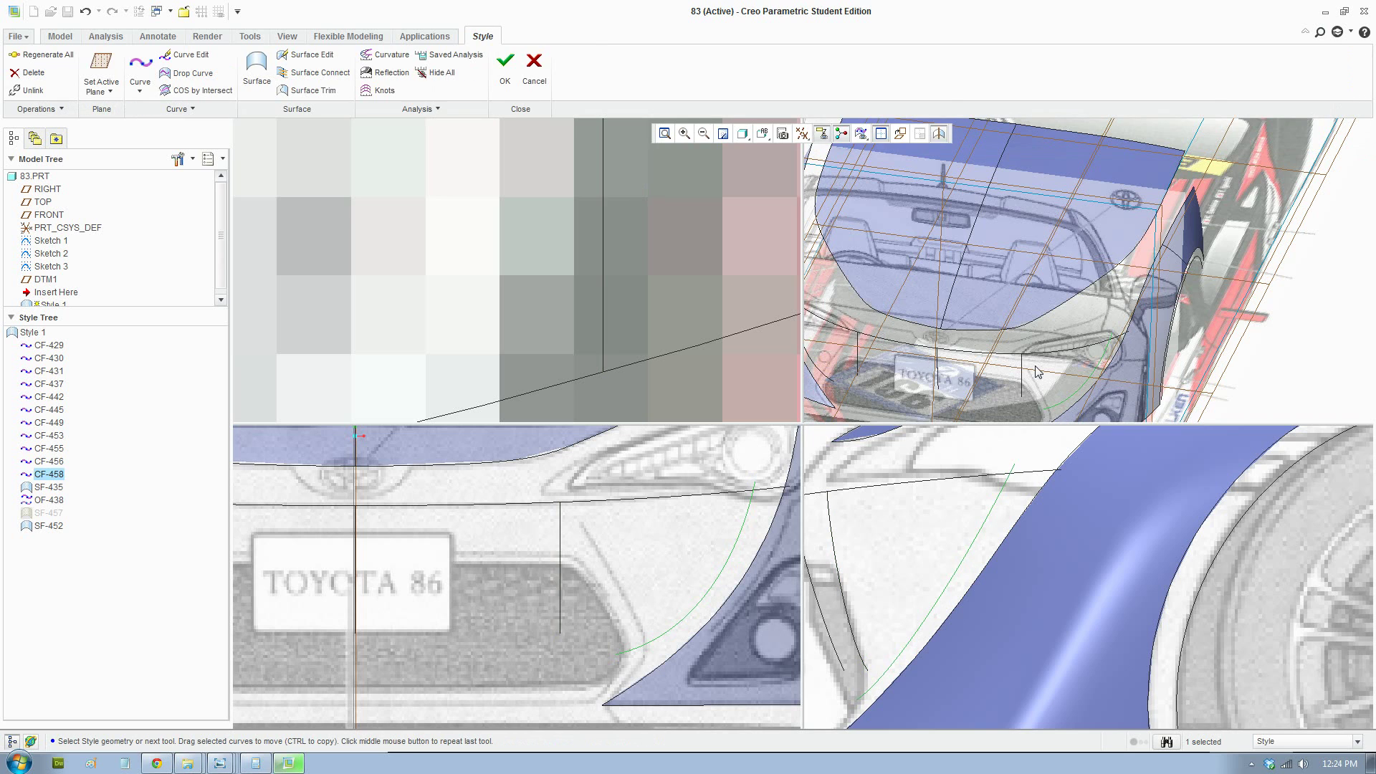
Reopen the diagonal curve for editing and move its upper end onto the bumper's upper edge curve in the front and side views
scroll(1041, 350, up, 3)
middle_drag(1041, 327, 1054, 179)
scroll(1147, 299, down, 3)
shift+middle_drag(1148, 298, 1197, 331)
click(1233, 241)
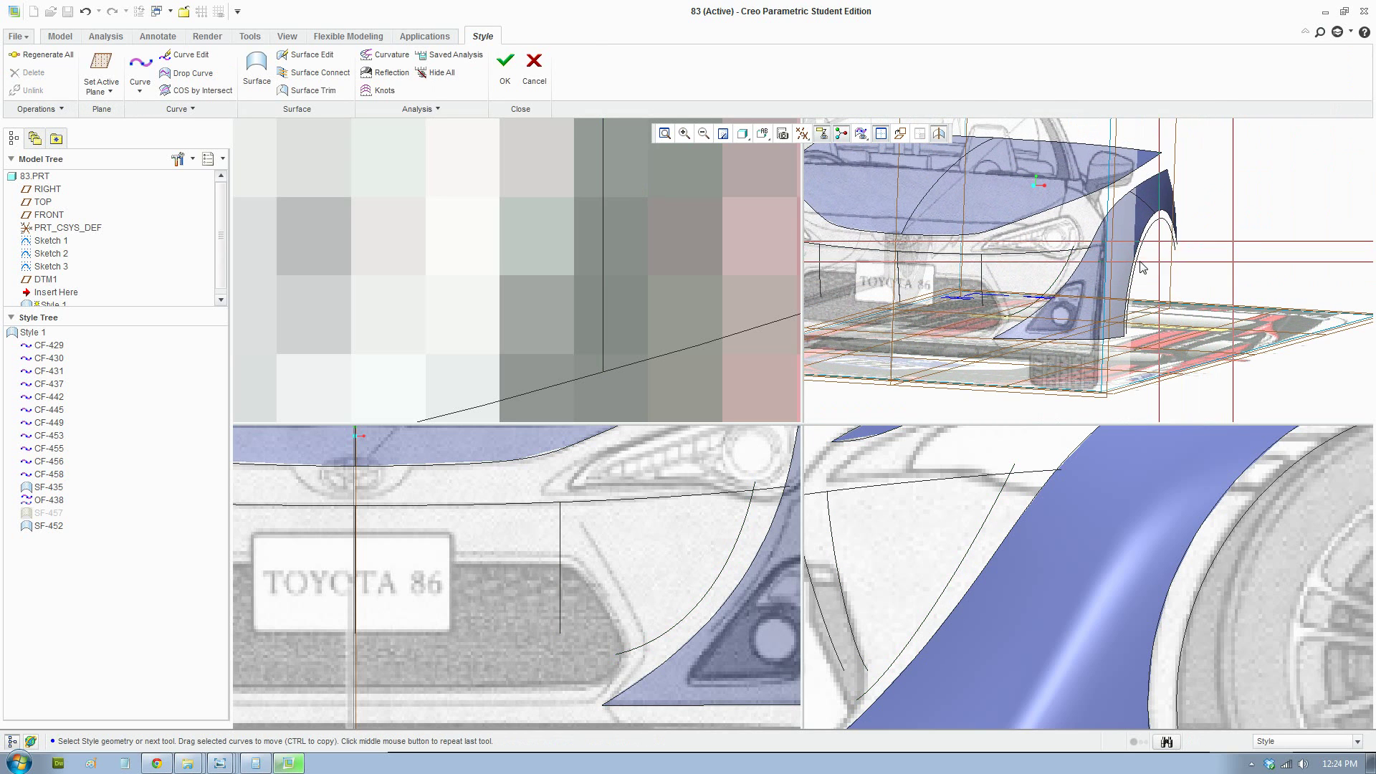
click(1064, 276)
scroll(756, 500, up, 3)
scroll(690, 544, up, 4)
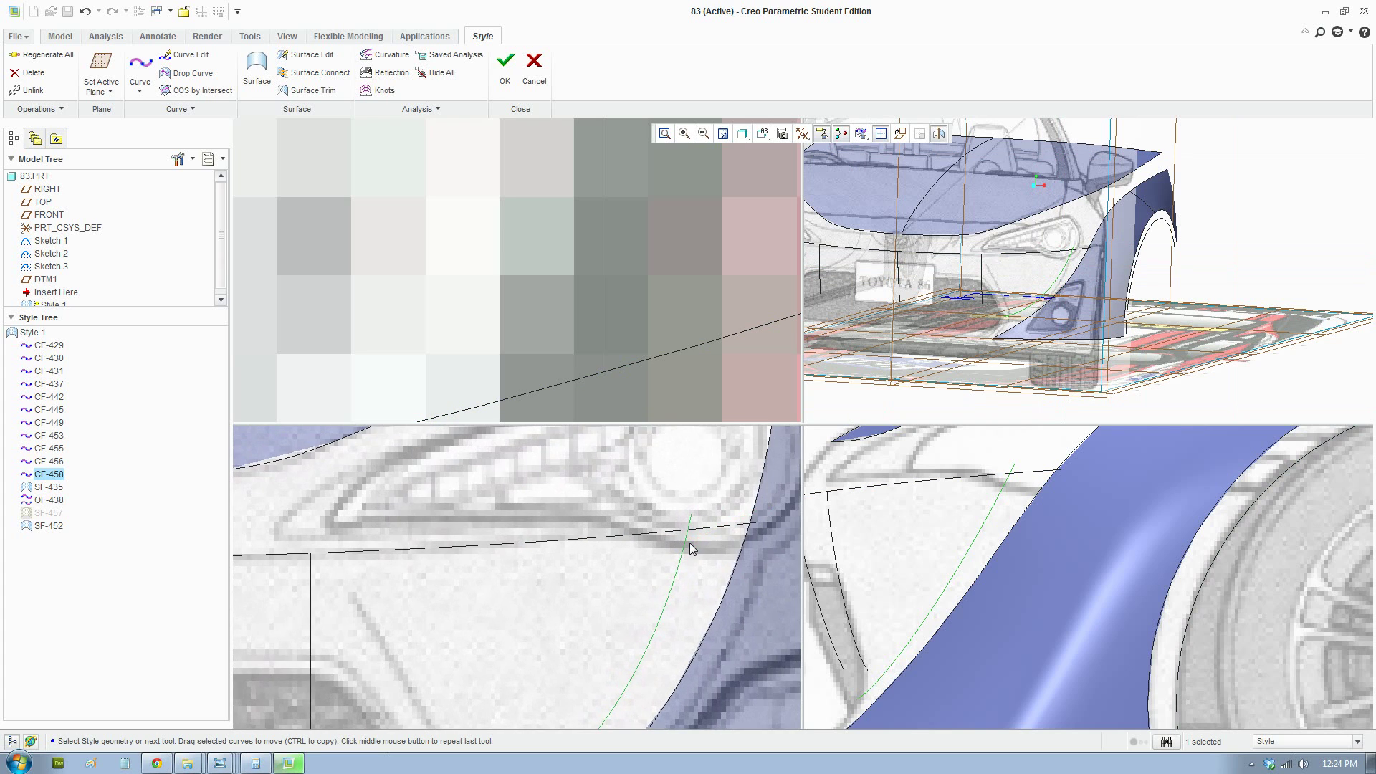
click(191, 56)
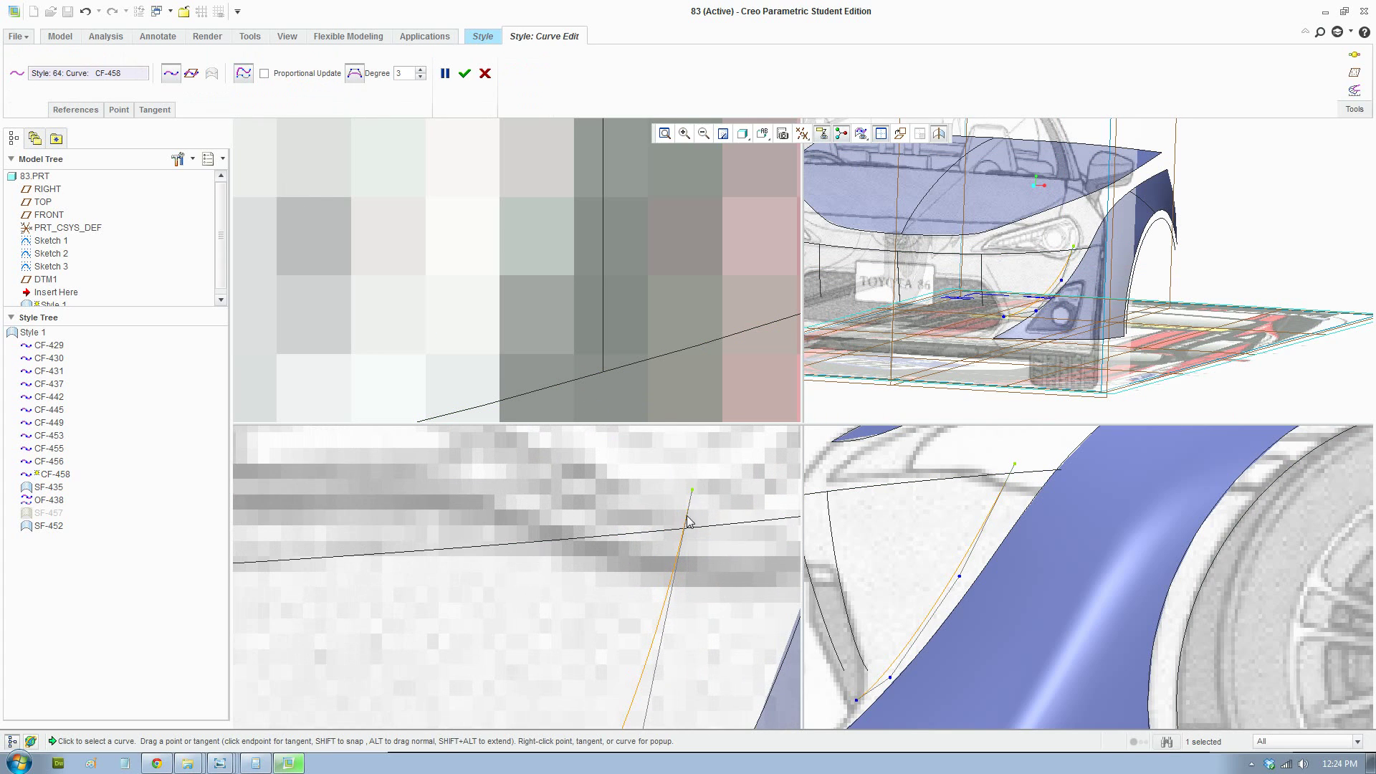
drag(687, 521, 686, 536)
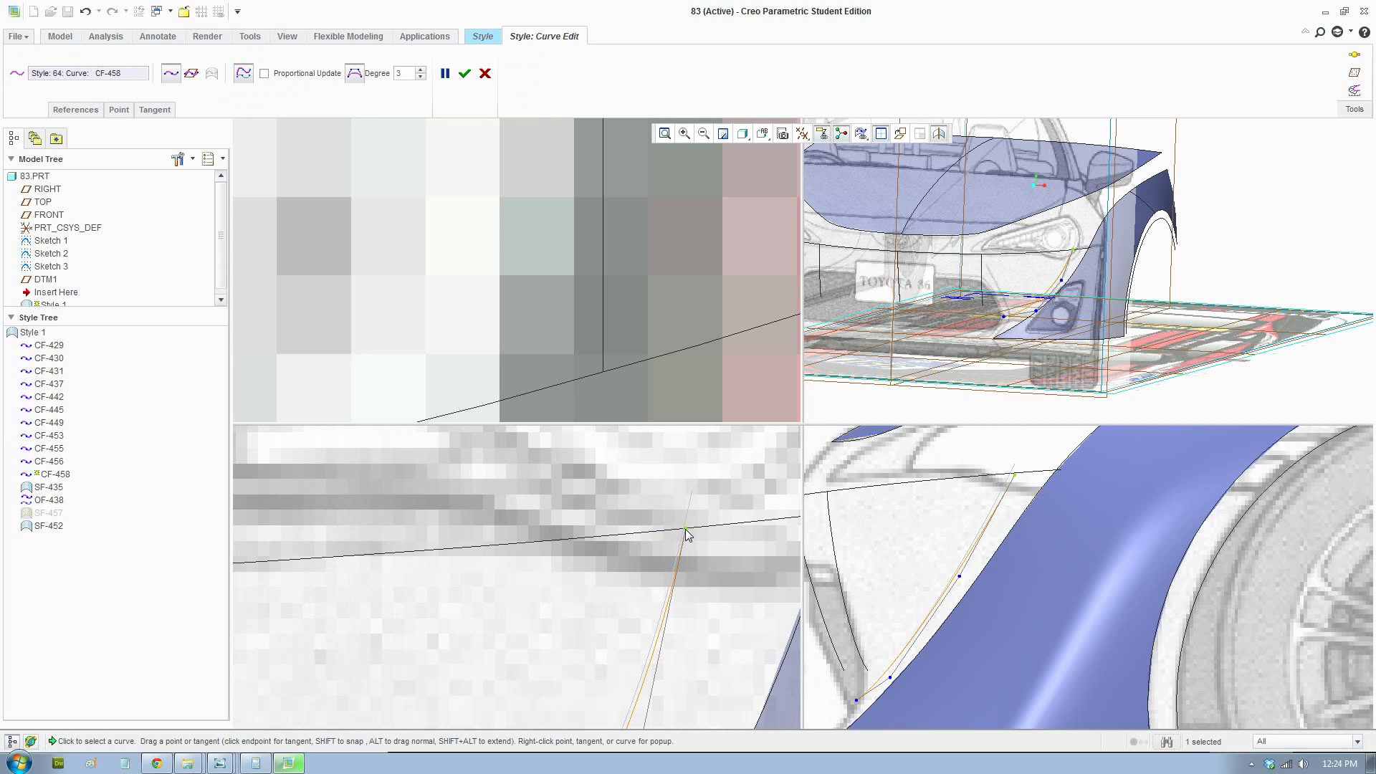
scroll(956, 478, up, 3)
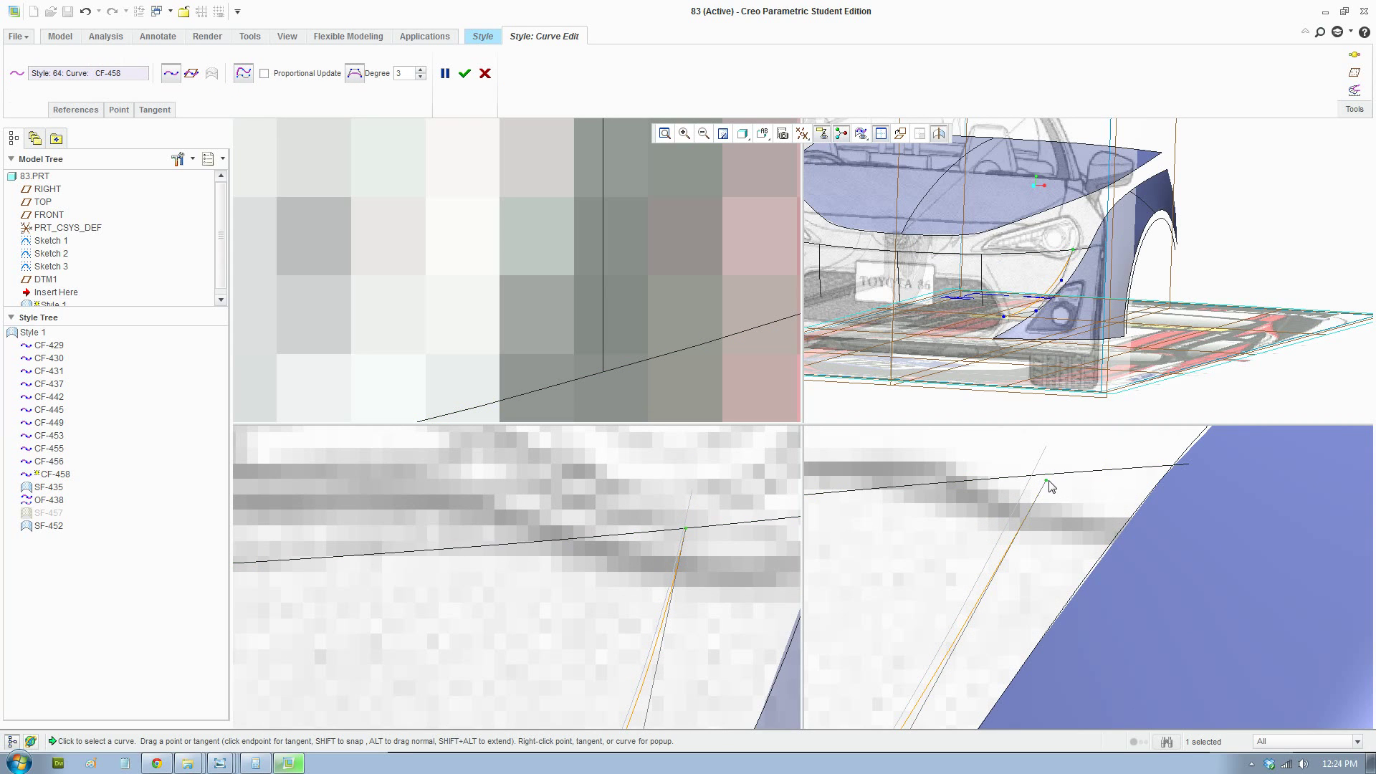
drag(1047, 483, 1050, 478)
Locate the curve's upper end in the top view and move it onto the bumper's upper edge curve beside the fender
scroll(677, 372, up, 5)
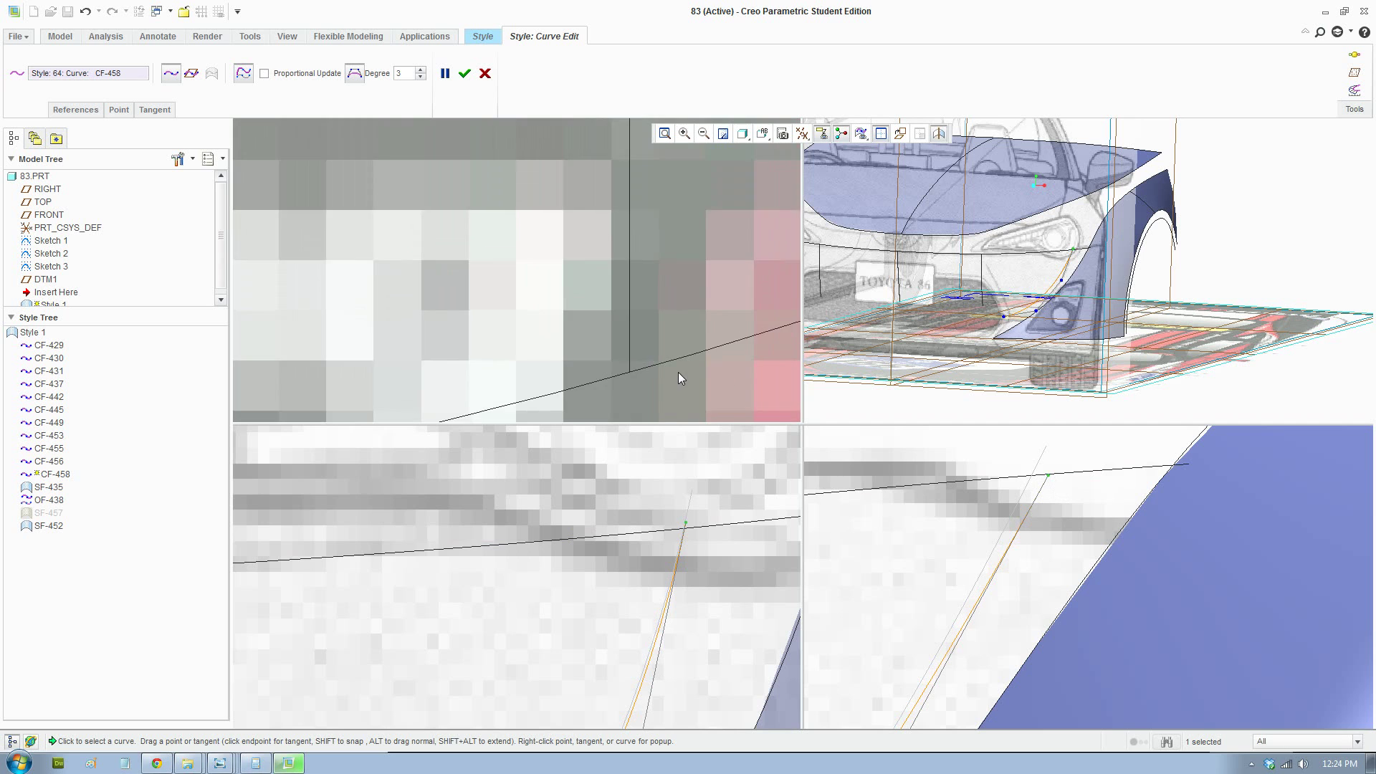
shift+middle_drag(683, 367, 505, 342)
scroll(513, 341, up, 1)
scroll(733, 299, down, 3)
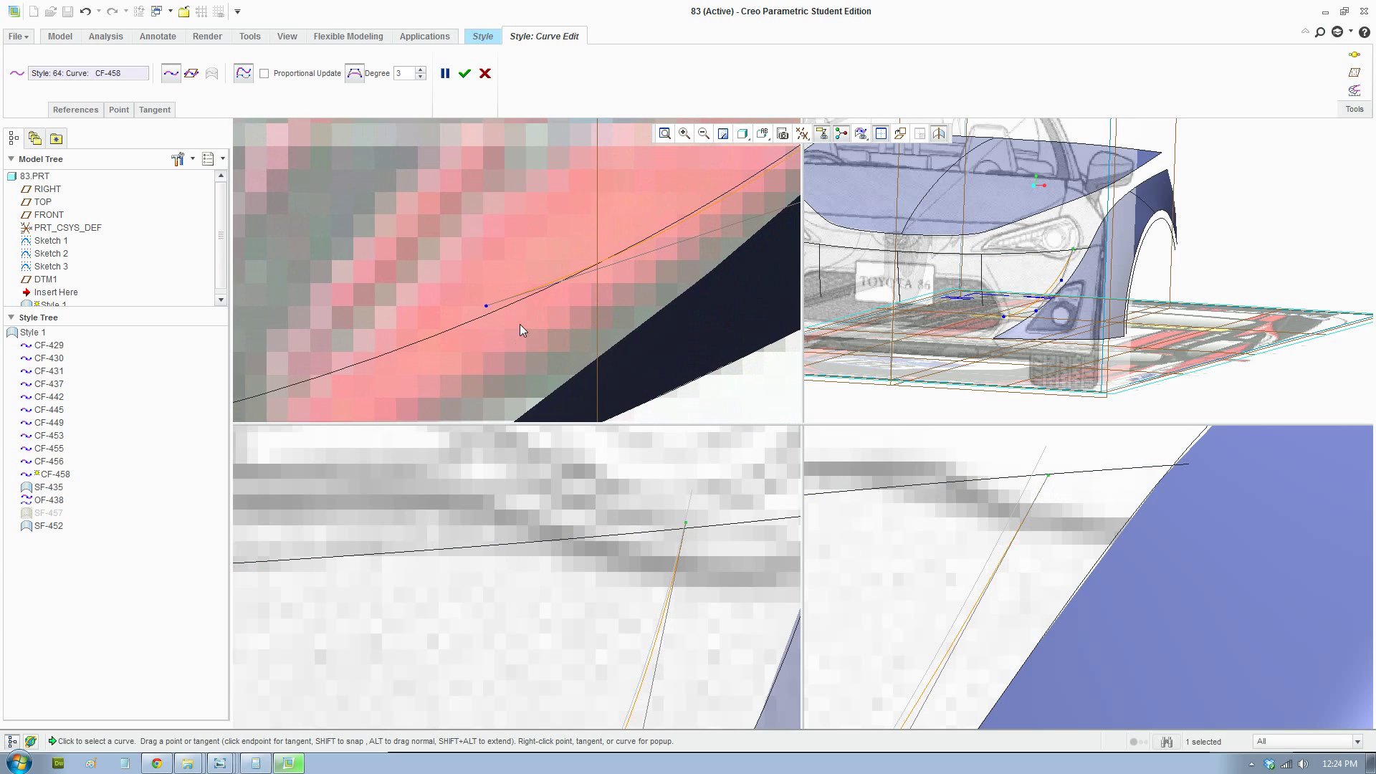
scroll(716, 279, down, 4)
shift+middle_drag(589, 236, 528, 273)
scroll(526, 271, up, 3)
shift+middle_drag(601, 224, 528, 319)
scroll(526, 323, down, 3)
scroll(526, 324, up, 3)
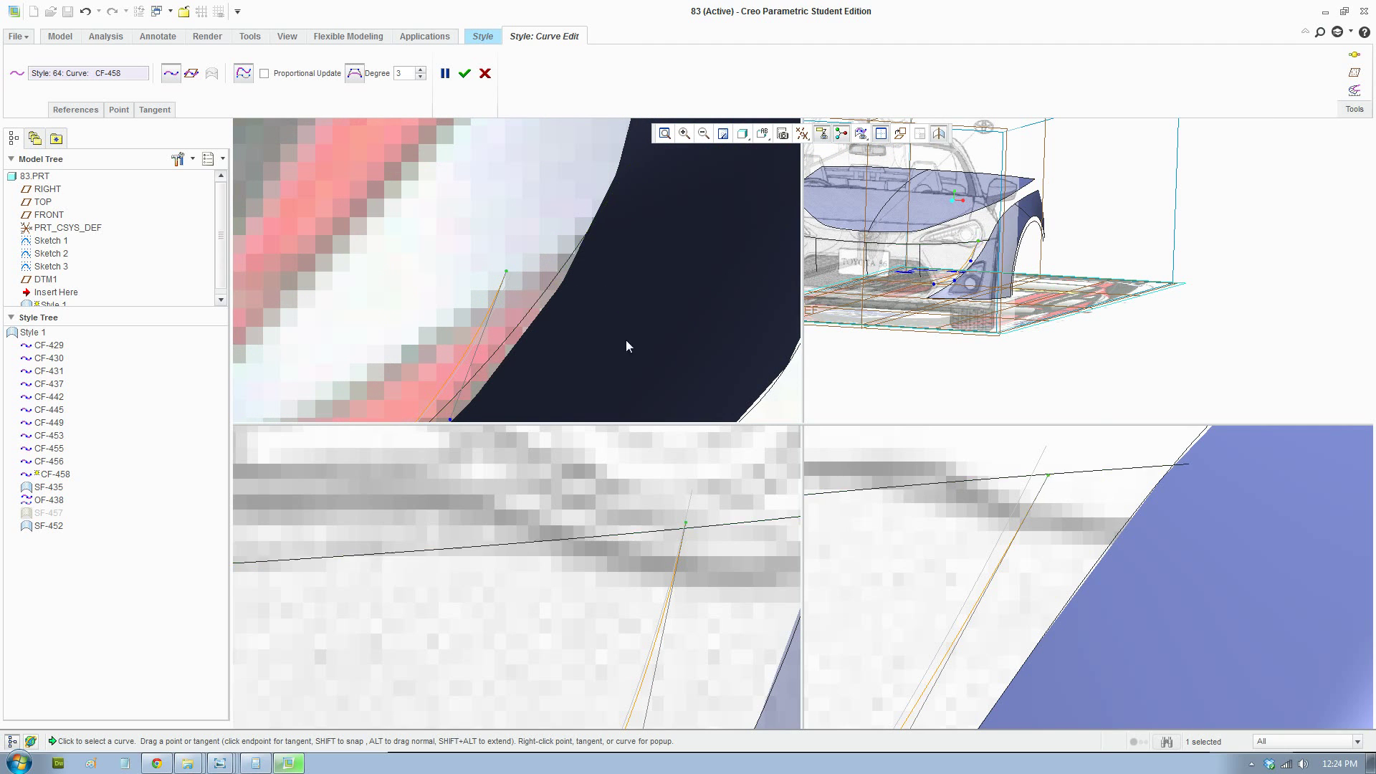
drag(506, 276, 512, 338)
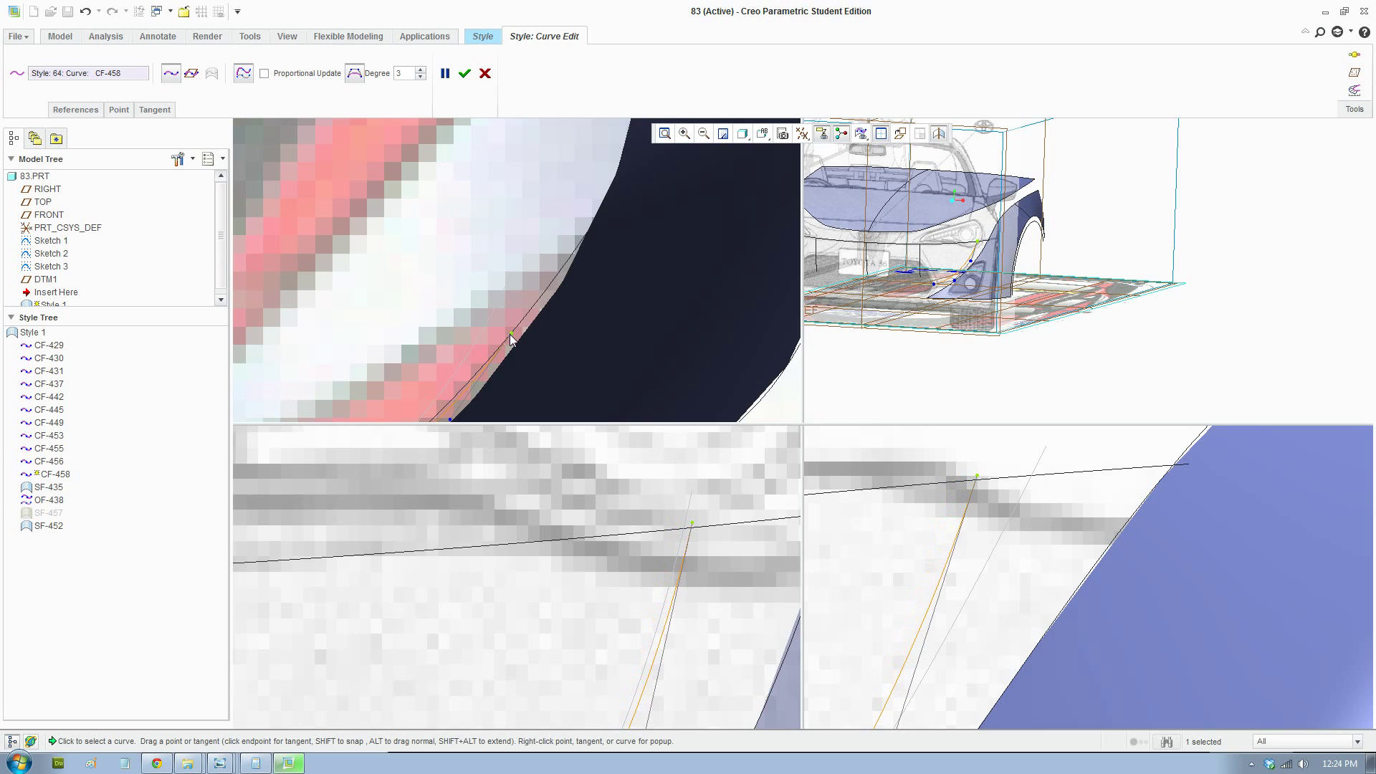
Fine-tune the curve's upper end against the bumper's upper edge in the front view and accept the curve edit
scroll(708, 560, up, 5)
scroll(683, 548, down, 5)
drag(680, 519, 681, 524)
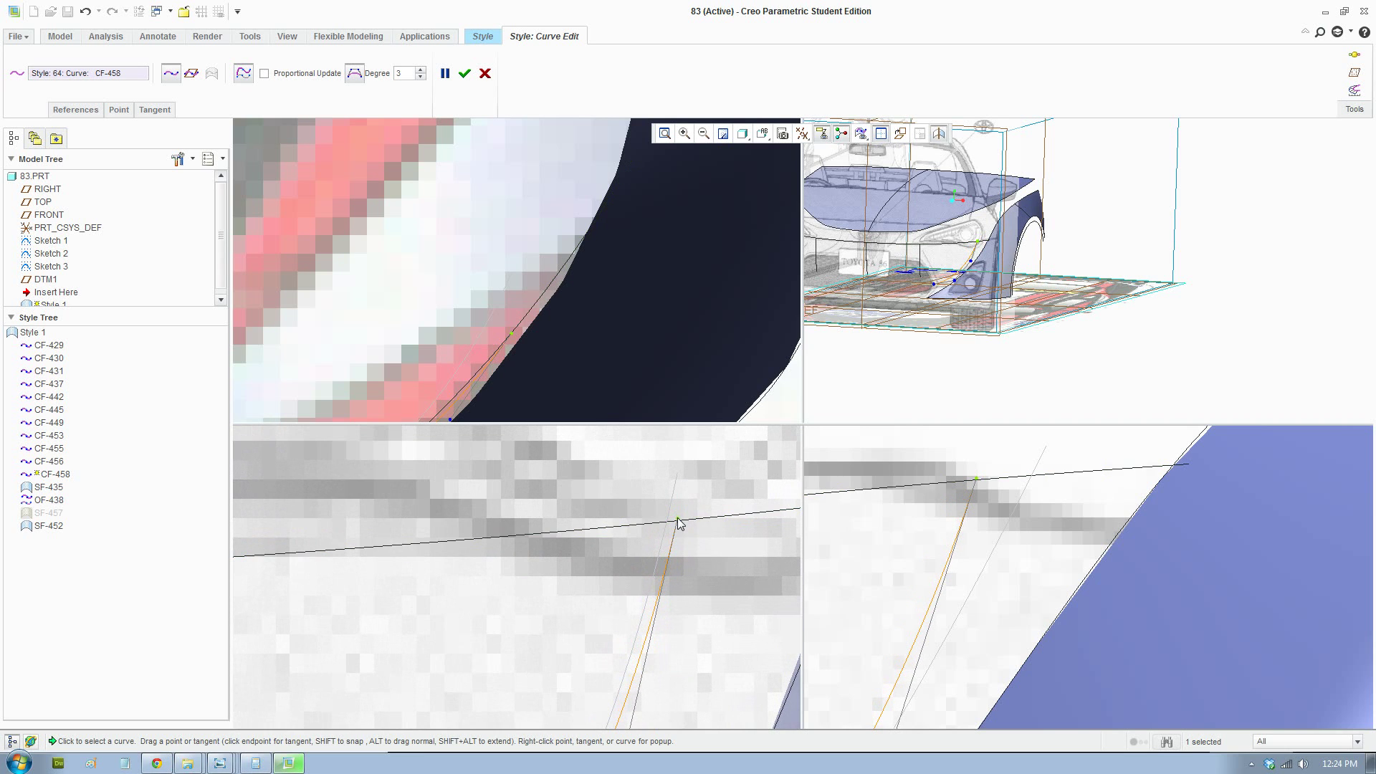
scroll(982, 533, up, 5)
middle_drag(985, 256, 1080, 225)
click(465, 73)
Create a bumper surface from the upper edge curve as primary chain and the centerline, vertical and diagonal curves as cross chains
click(257, 69)
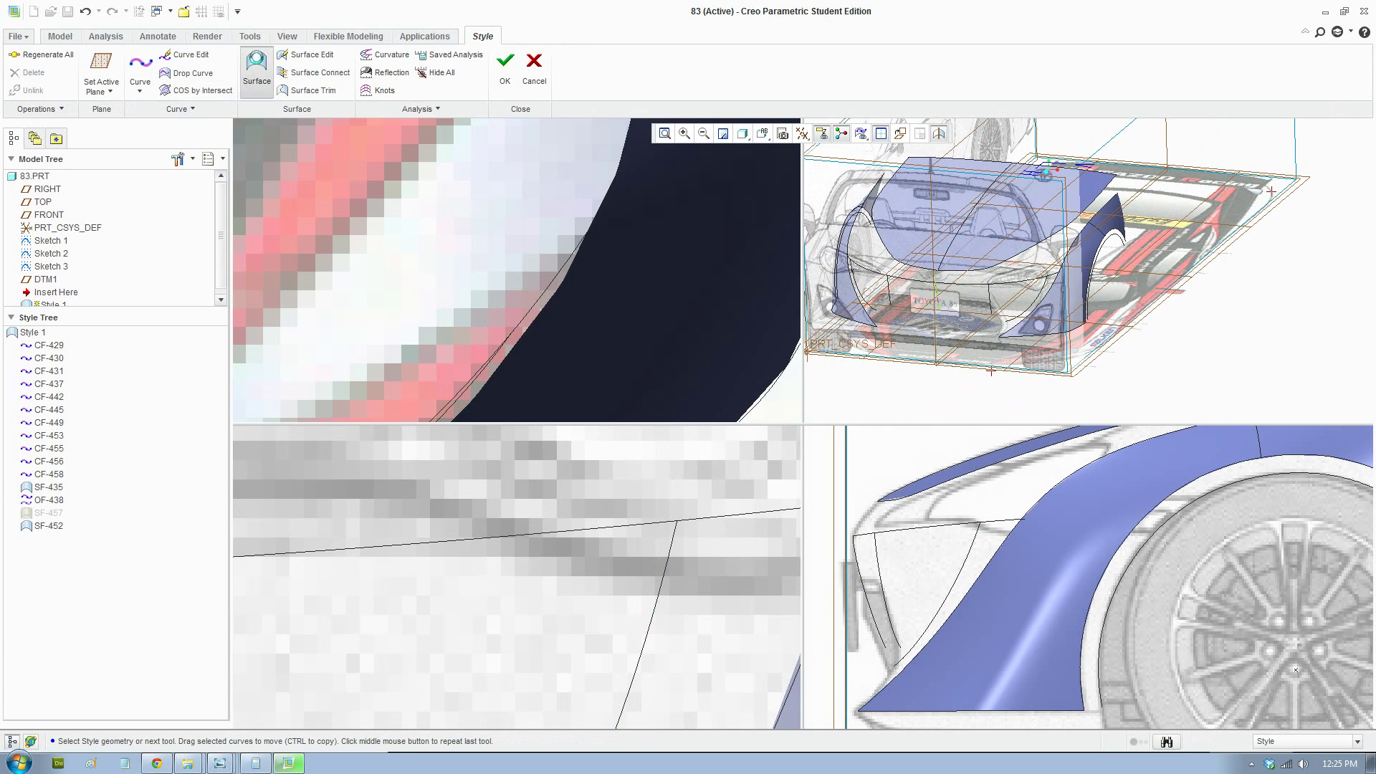
scroll(969, 307, down, 3)
click(953, 272)
click(261, 73)
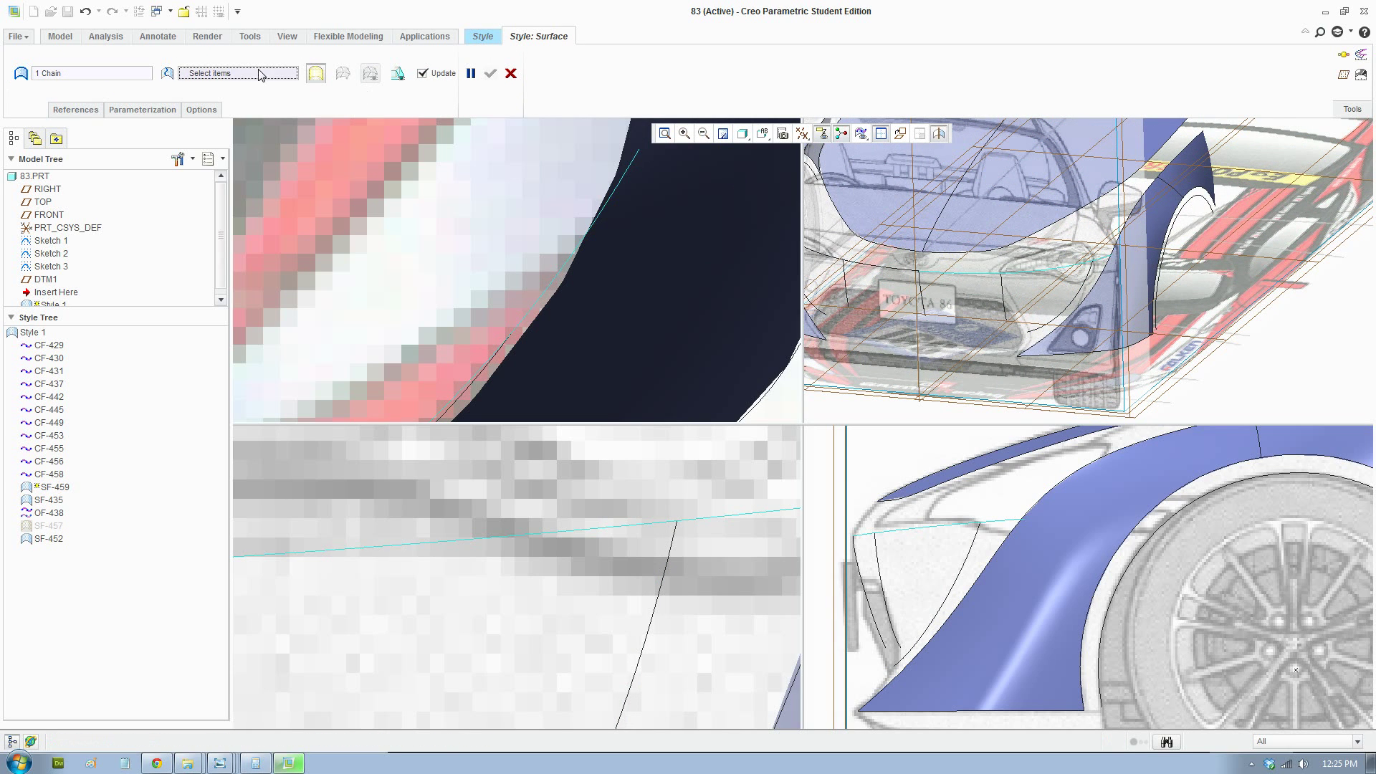
click(923, 302)
ctrl+click(1006, 301)
ctrl+click(1064, 311)
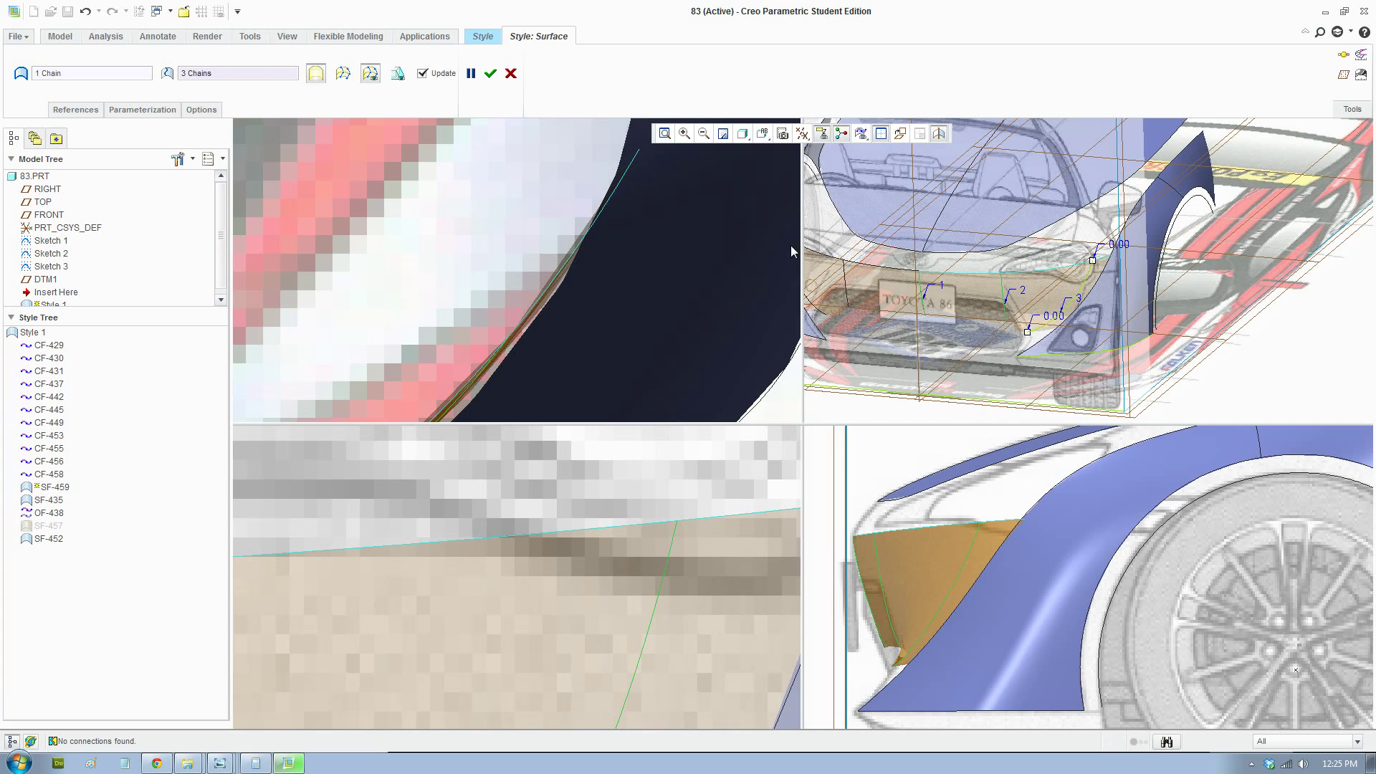
click(491, 73)
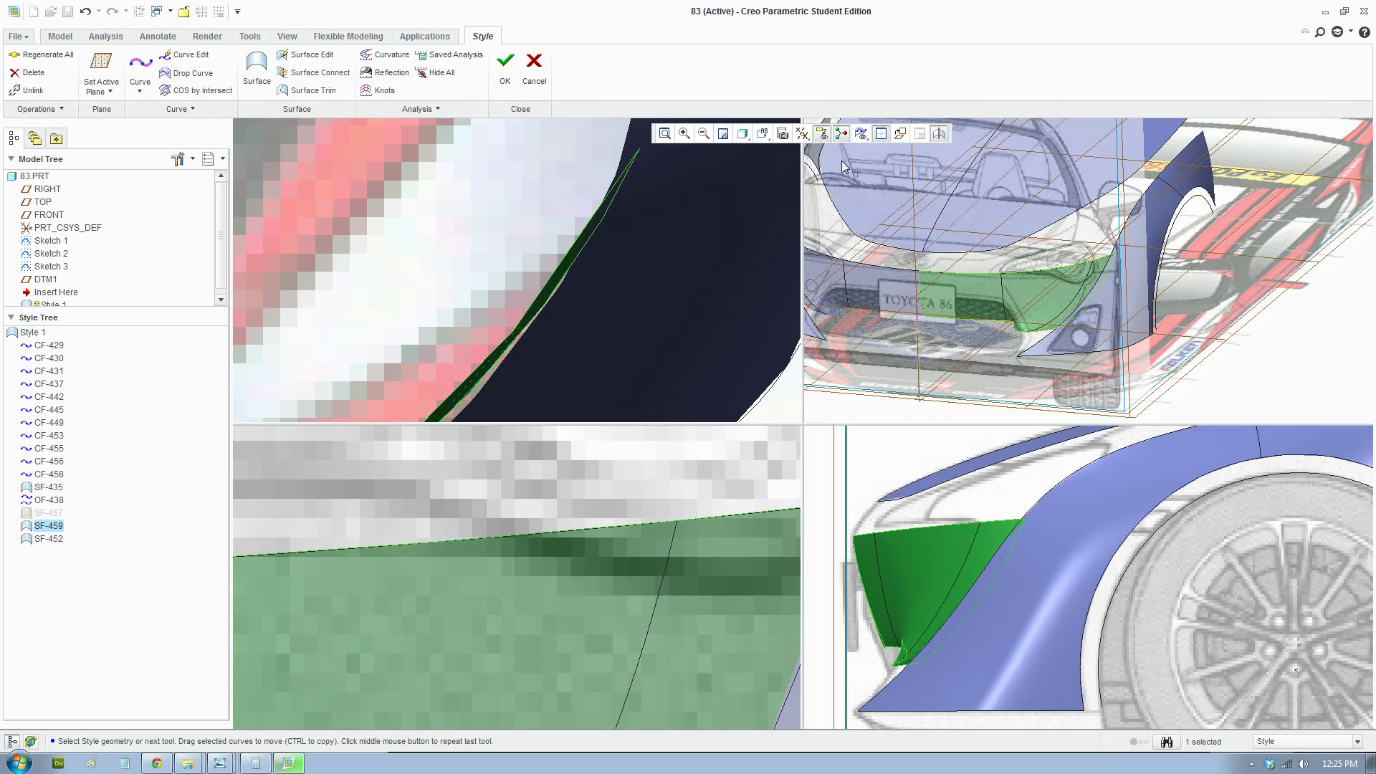
Enlarge the 3D view to a single view and examine the new bumper surface from the front and the side
click(881, 134)
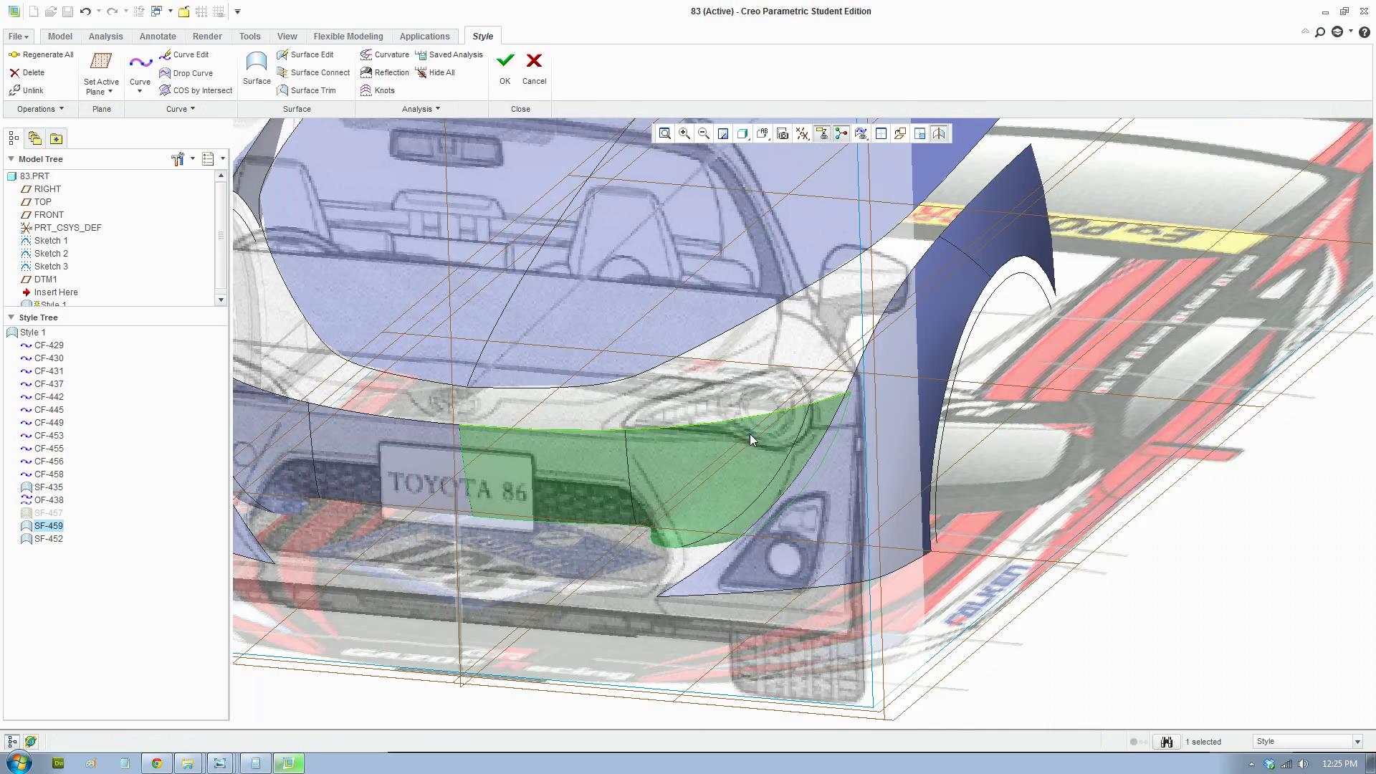
middle_drag(749, 433, 982, 557)
click(1274, 419)
middle_drag(1274, 419, 1185, 411)
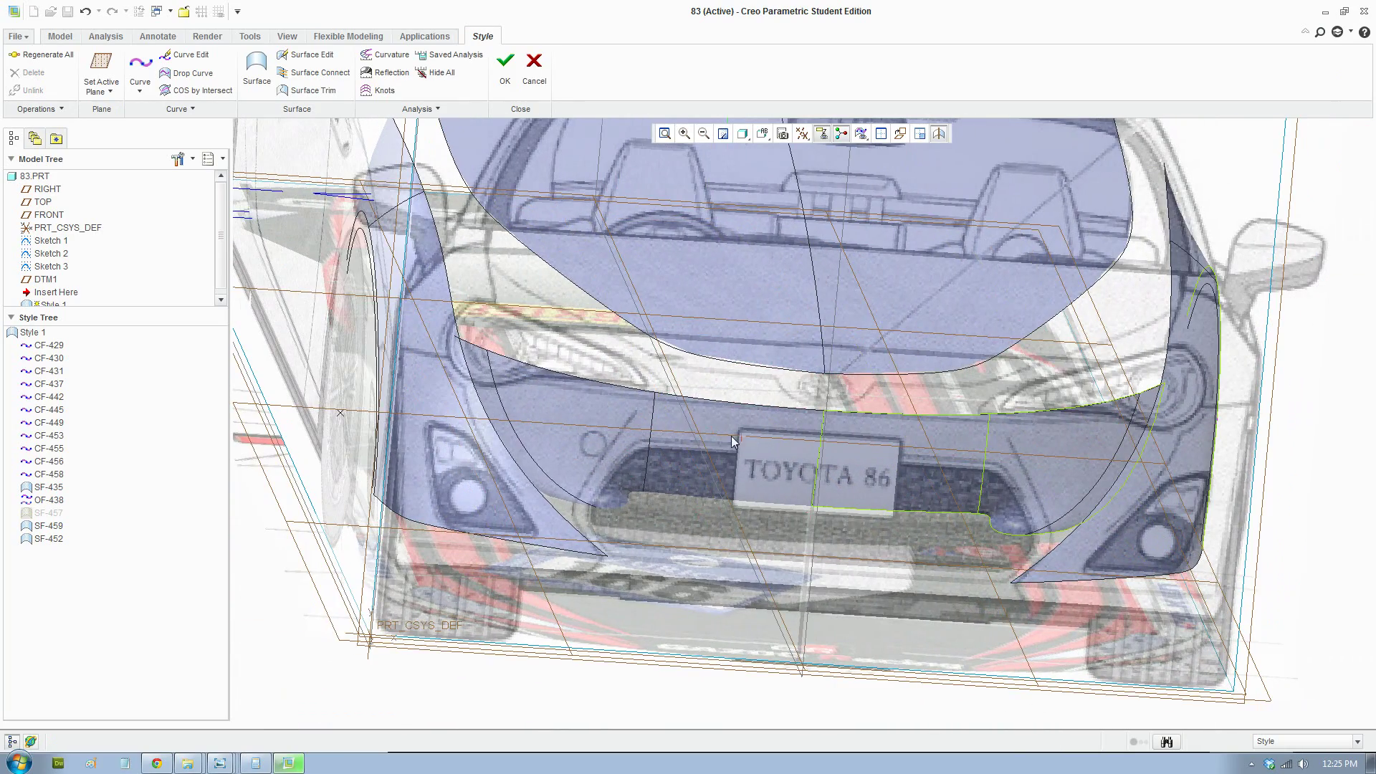
middle_drag(731, 435, 860, 308)
scroll(840, 387, up, 2)
scroll(781, 364, down, 1)
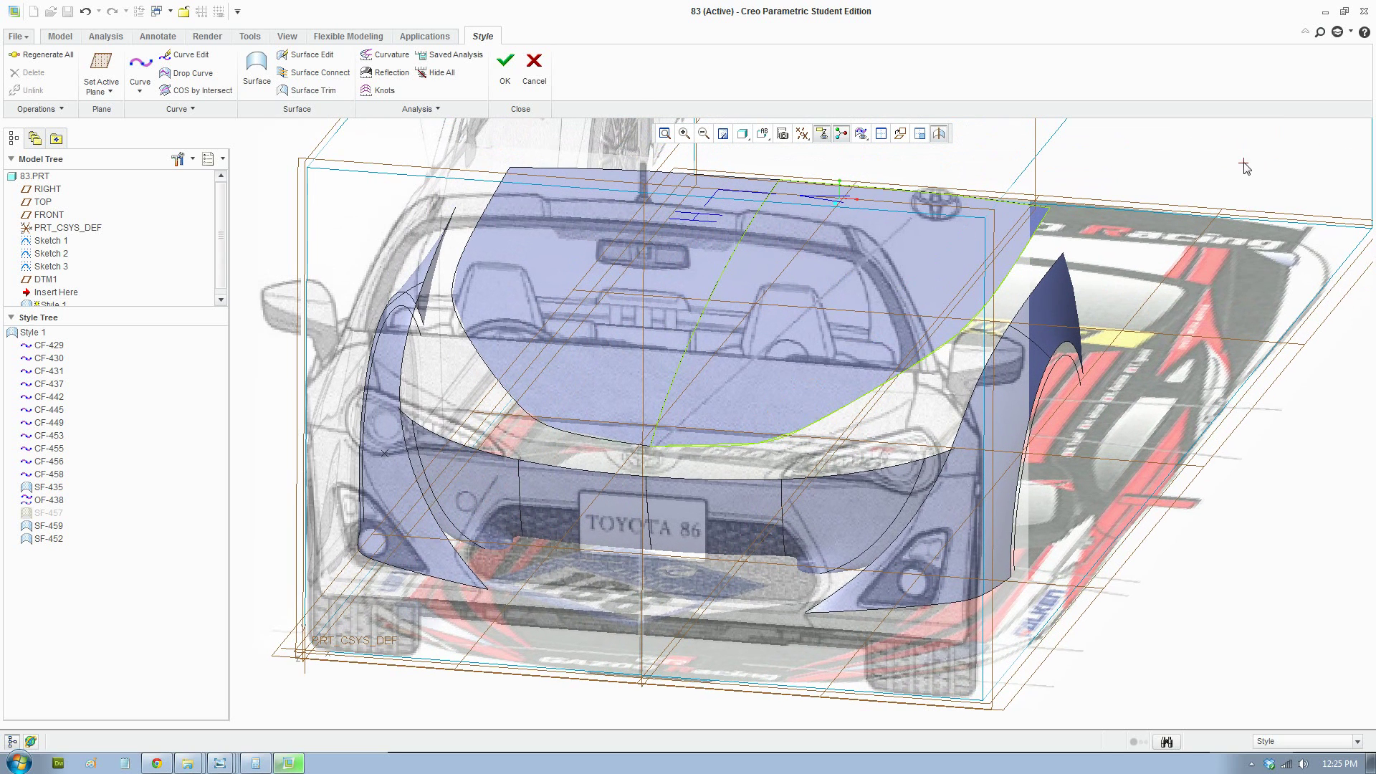
Open the imported reference image settings and hide the front image 2front.jpg
click(287, 36)
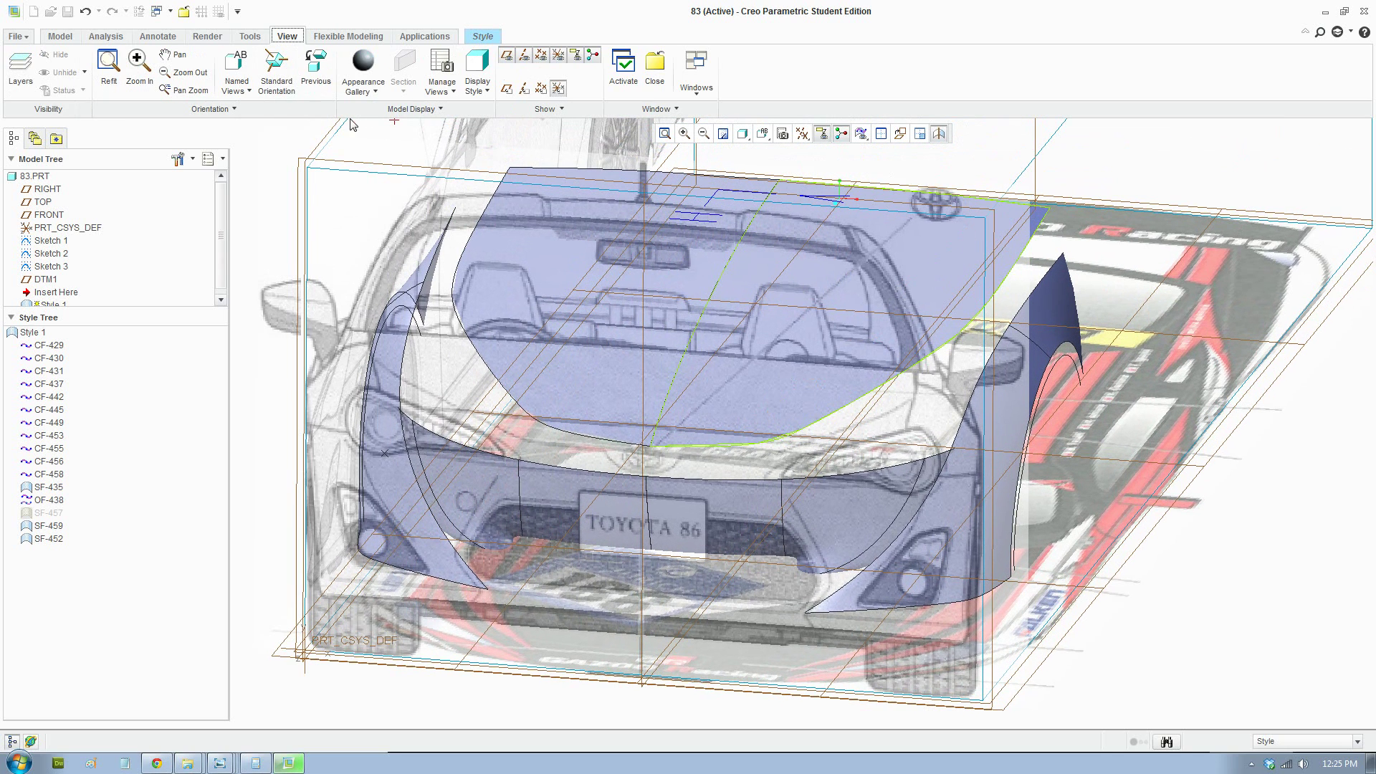
click(394, 111)
click(379, 132)
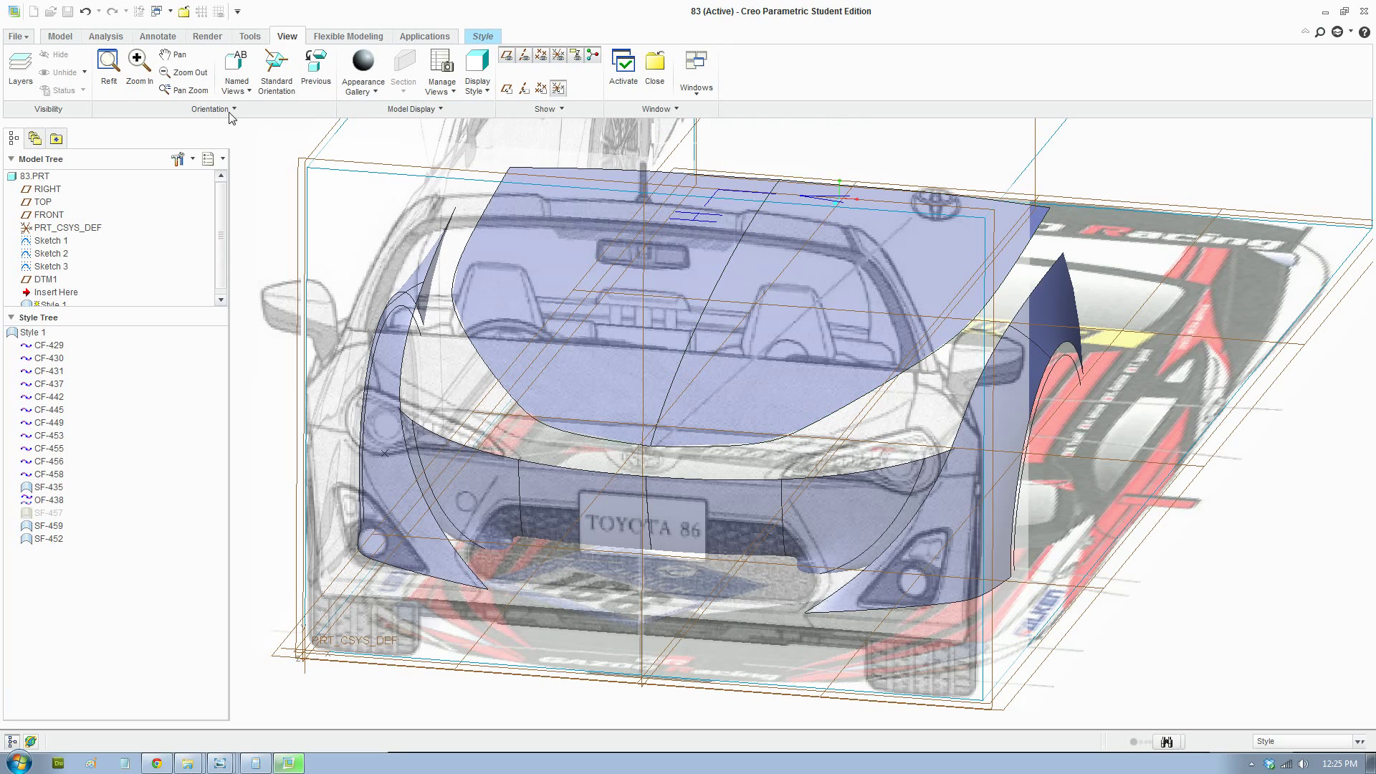
click(179, 93)
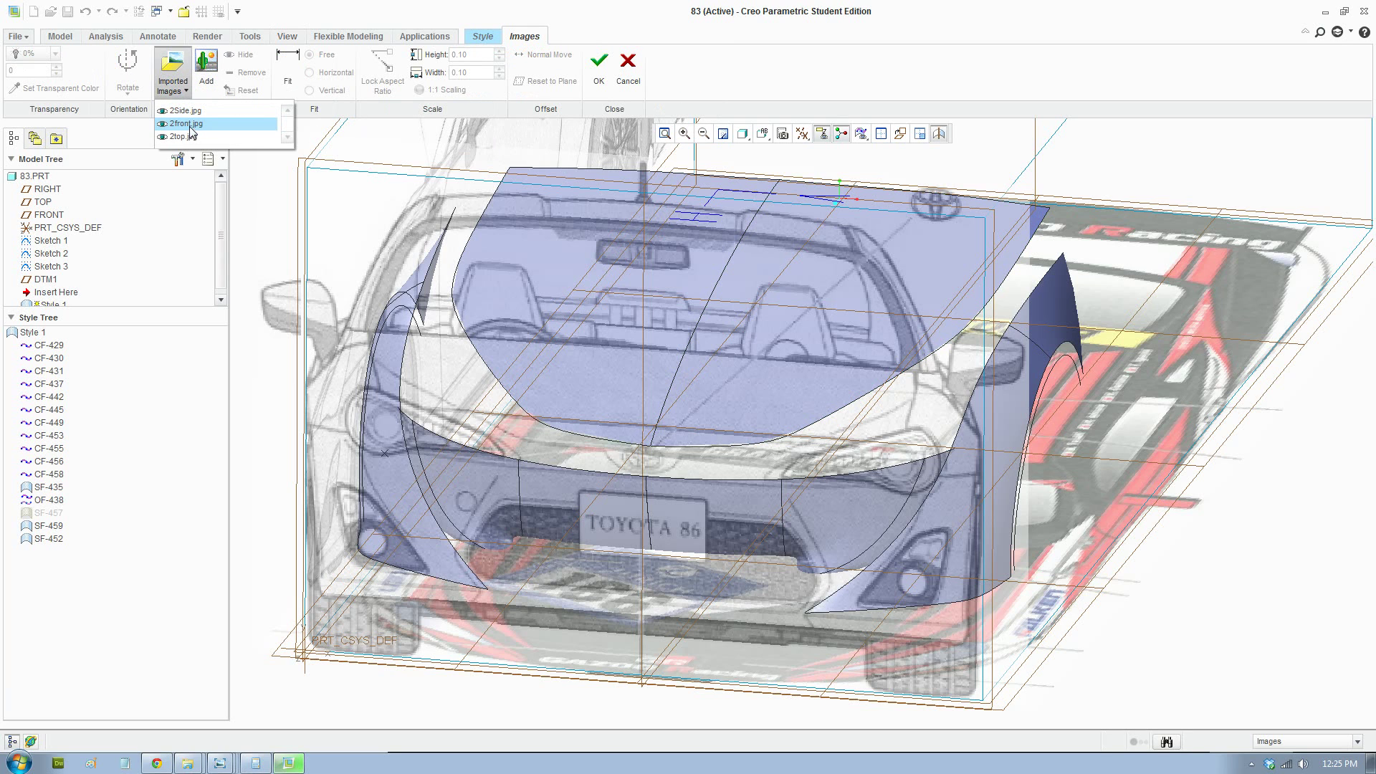
click(188, 123)
click(230, 54)
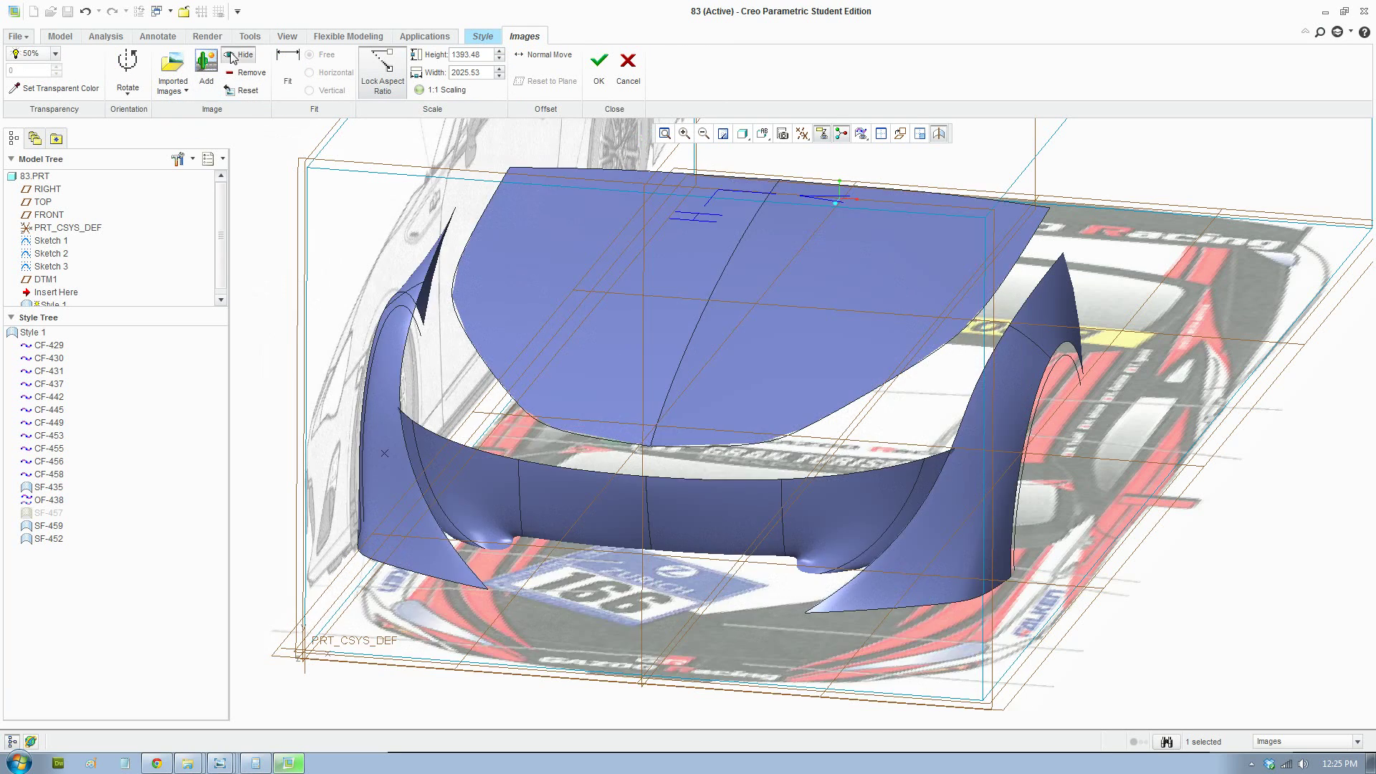
Examine the bumper's lower corners in 3D, accept the image change and restore the four-view layout with wider top and front views
middle_drag(639, 502, 756, 535)
scroll(902, 564, up, 2)
middle_drag(924, 504, 956, 540)
scroll(947, 515, down, 4)
click(921, 527)
scroll(784, 526, up, 1)
scroll(784, 524, down, 1)
scroll(784, 524, down, 2)
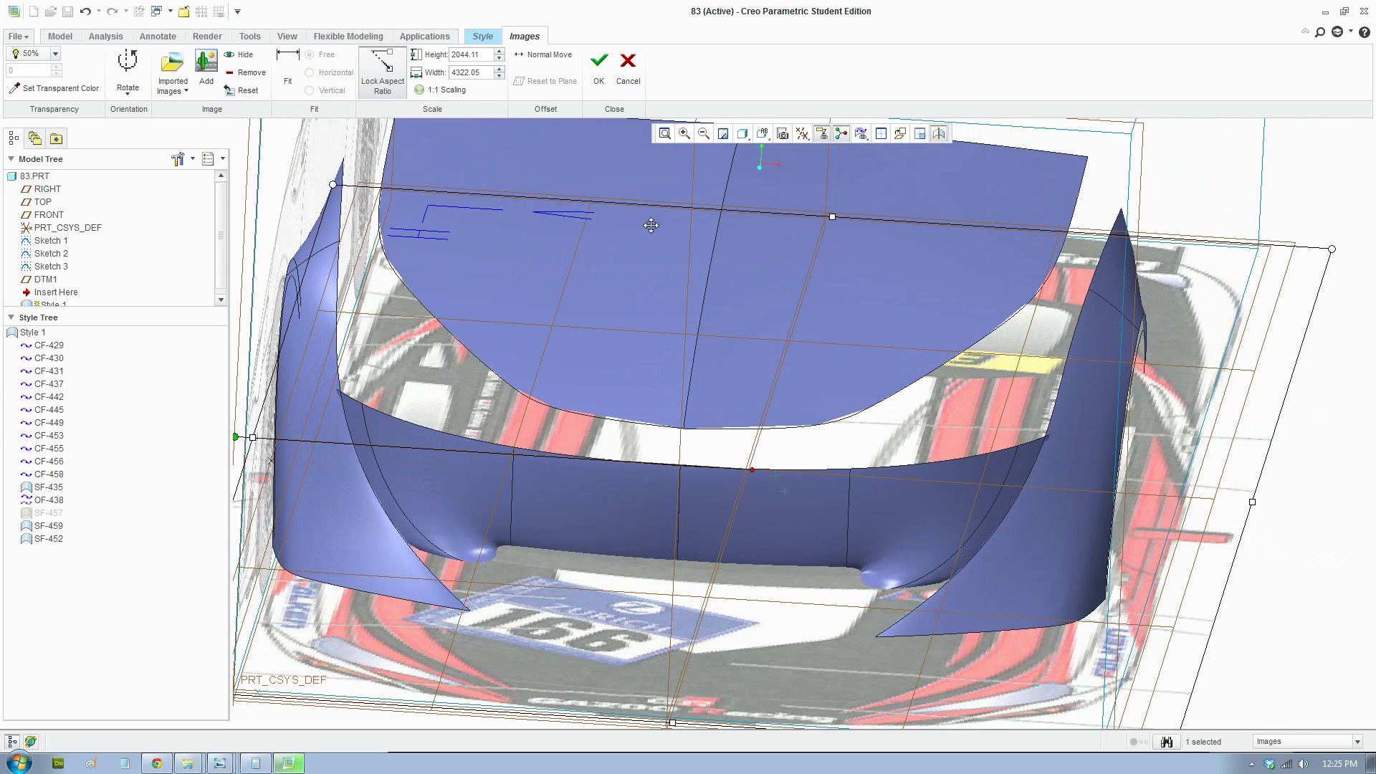
click(598, 83)
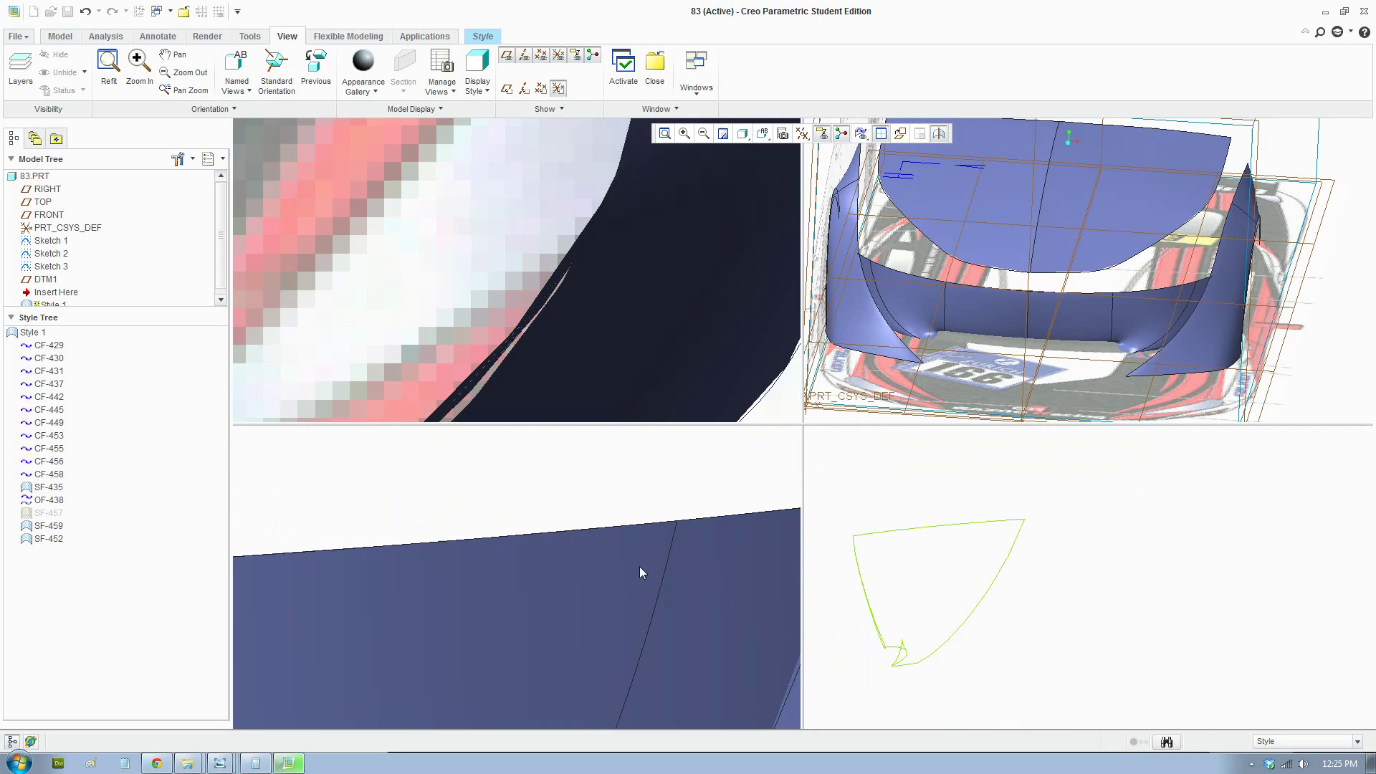
scroll(650, 614, down, 3)
scroll(552, 354, down, 6)
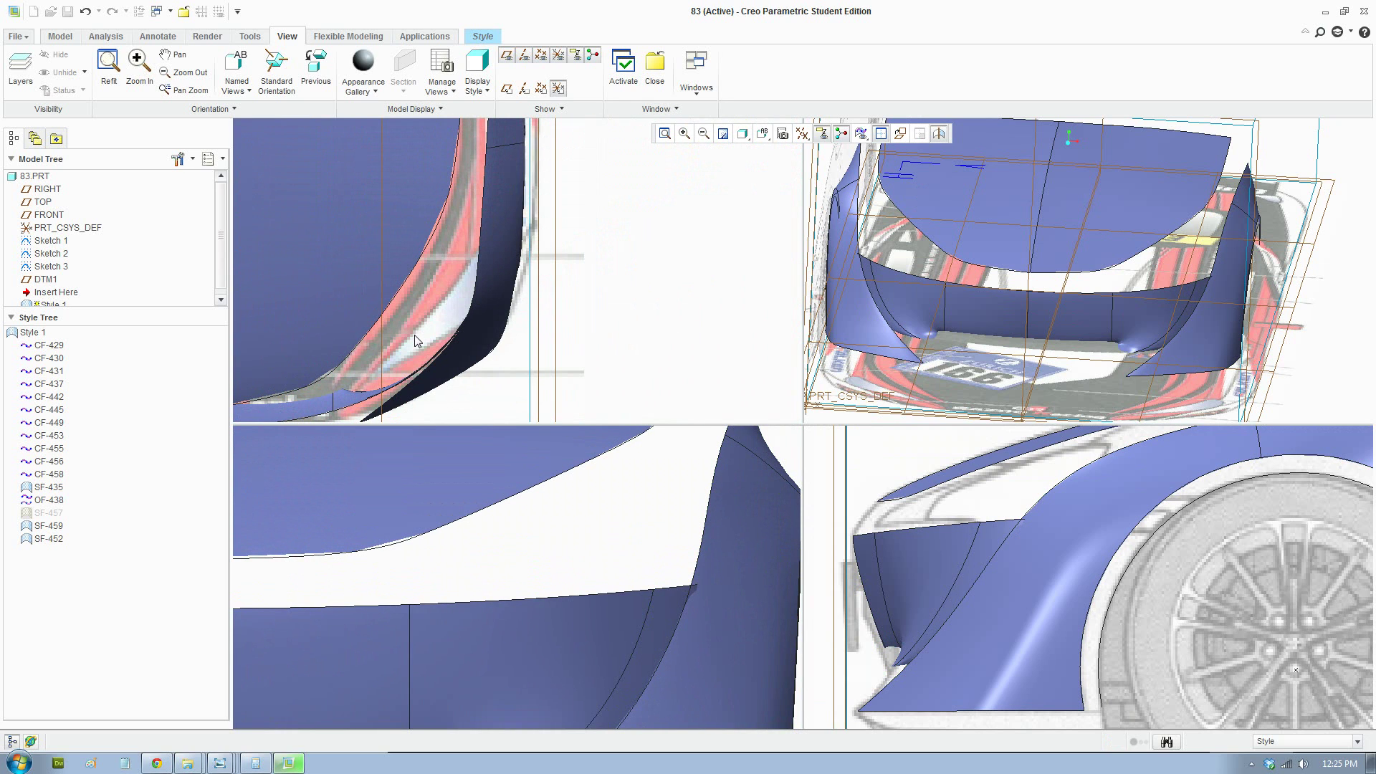
Unhide the imported front reference image 2front.jpg and accept the image settings
scroll(664, 535, down, 5)
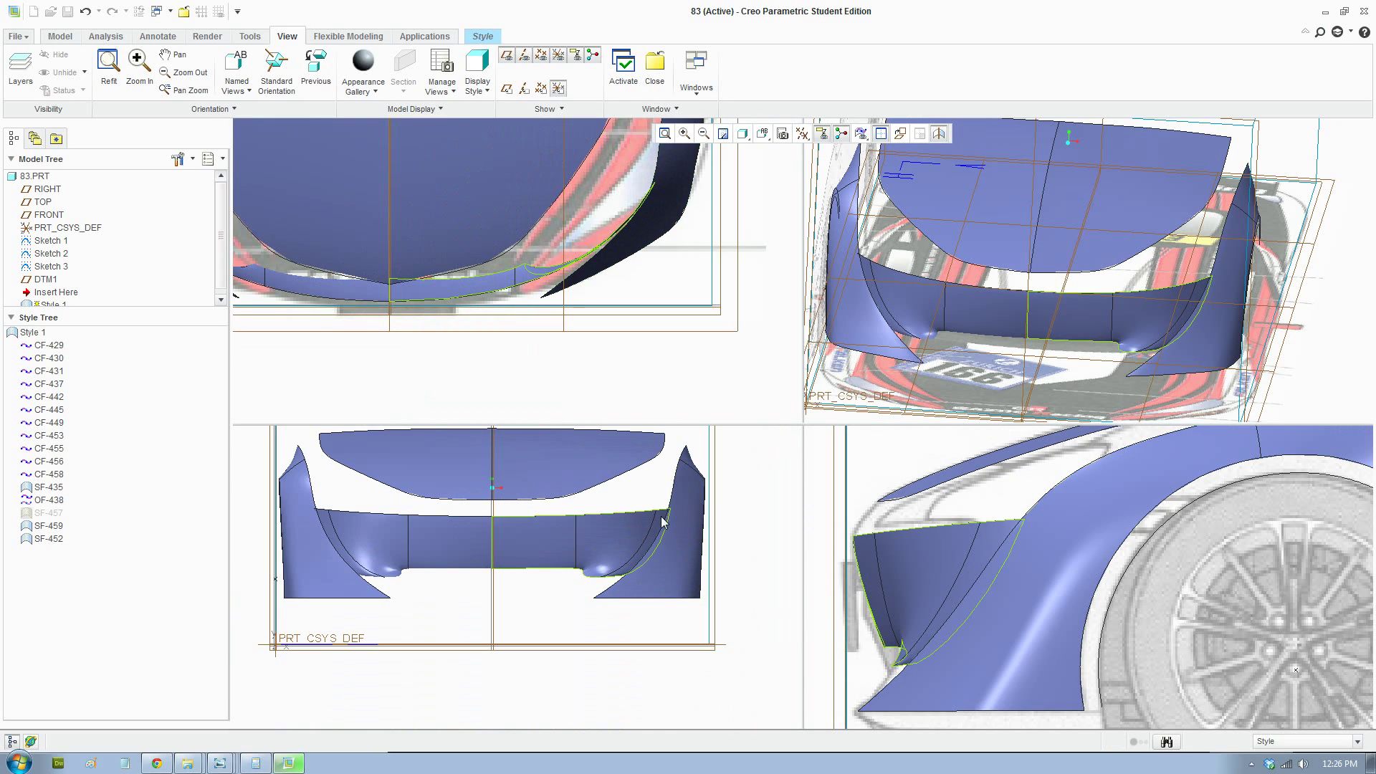
click(642, 548)
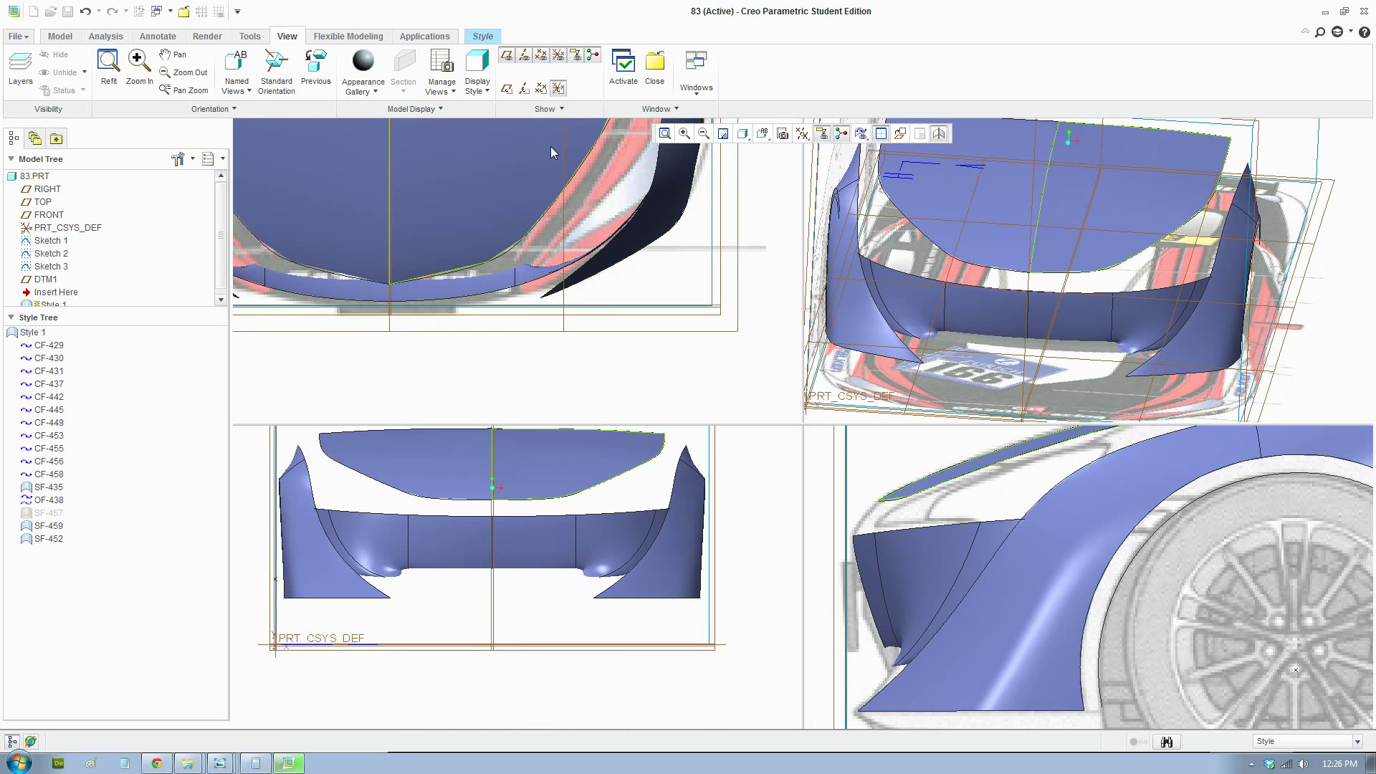
click(460, 108)
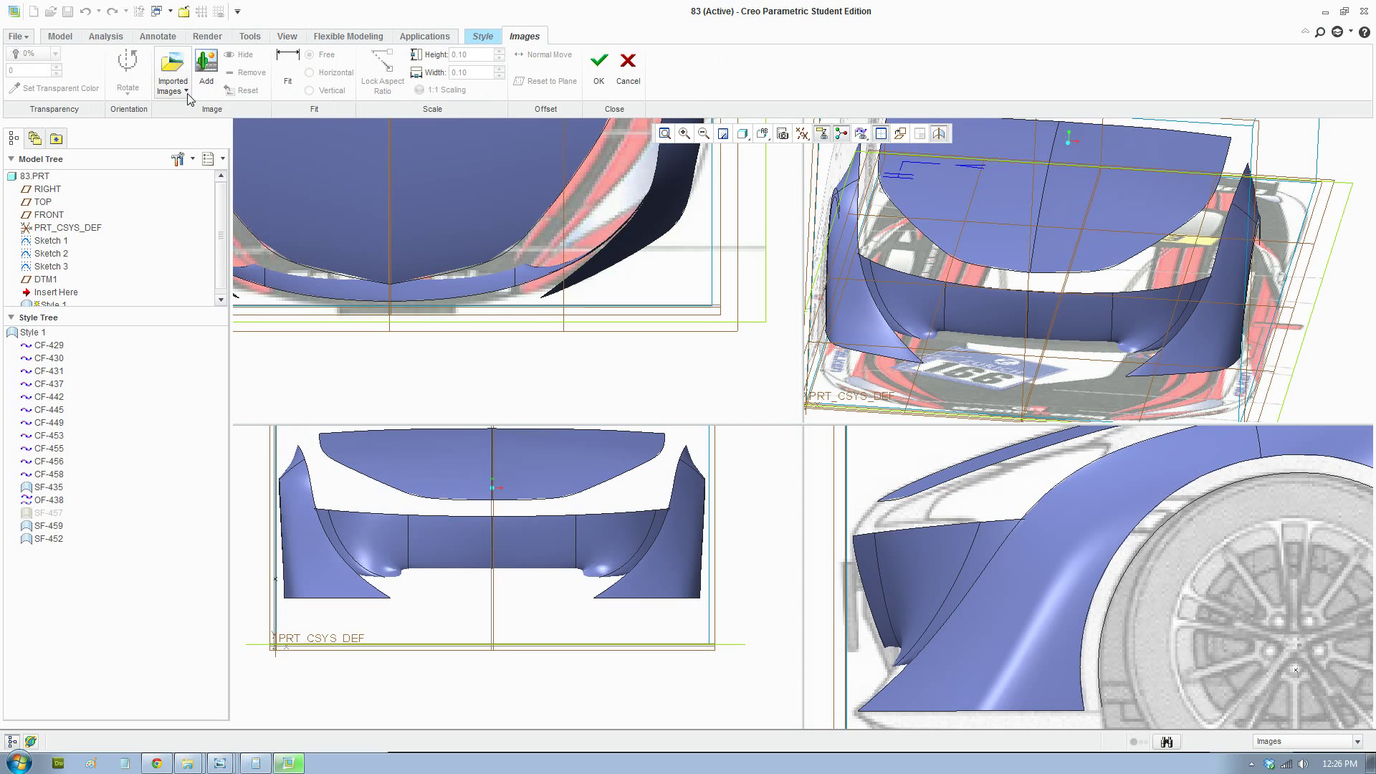
click(186, 92)
click(180, 121)
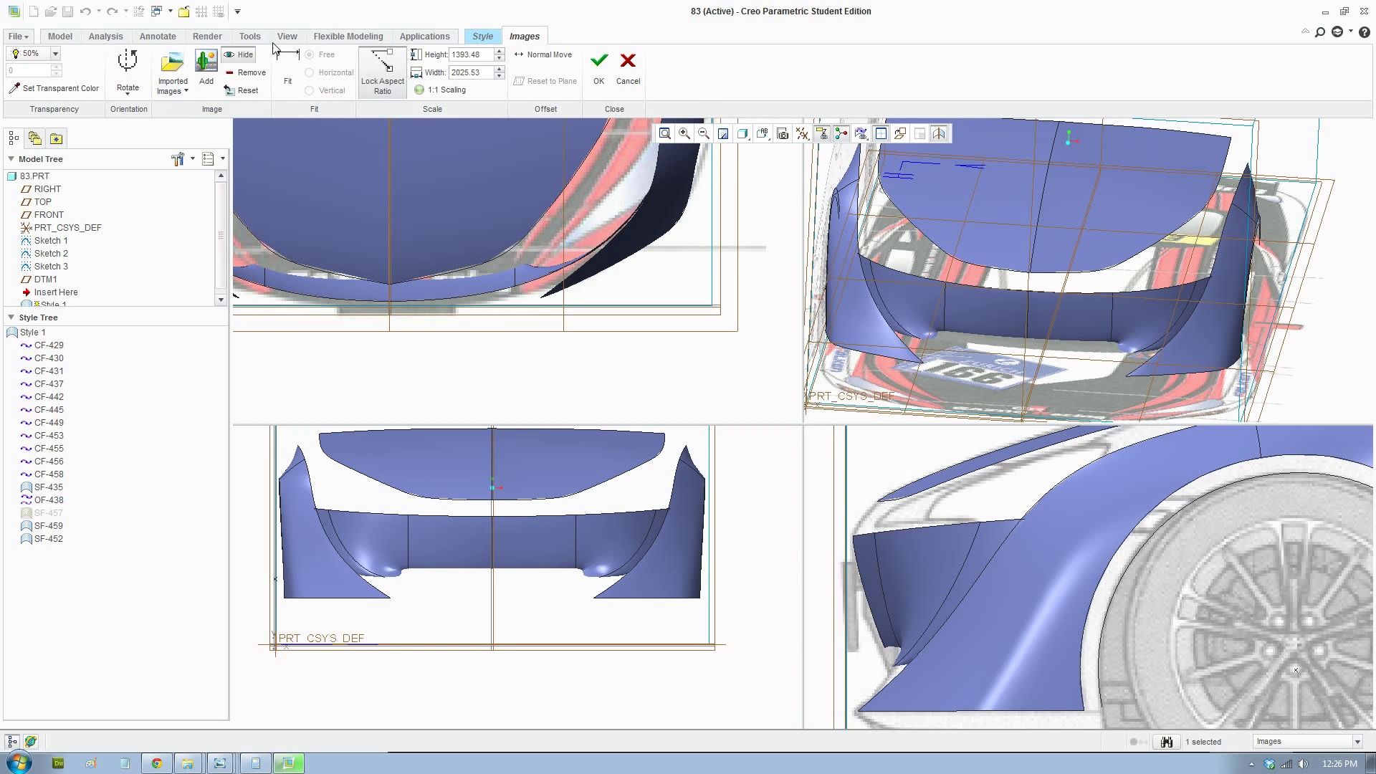
click(235, 59)
scroll(618, 536, down, 5)
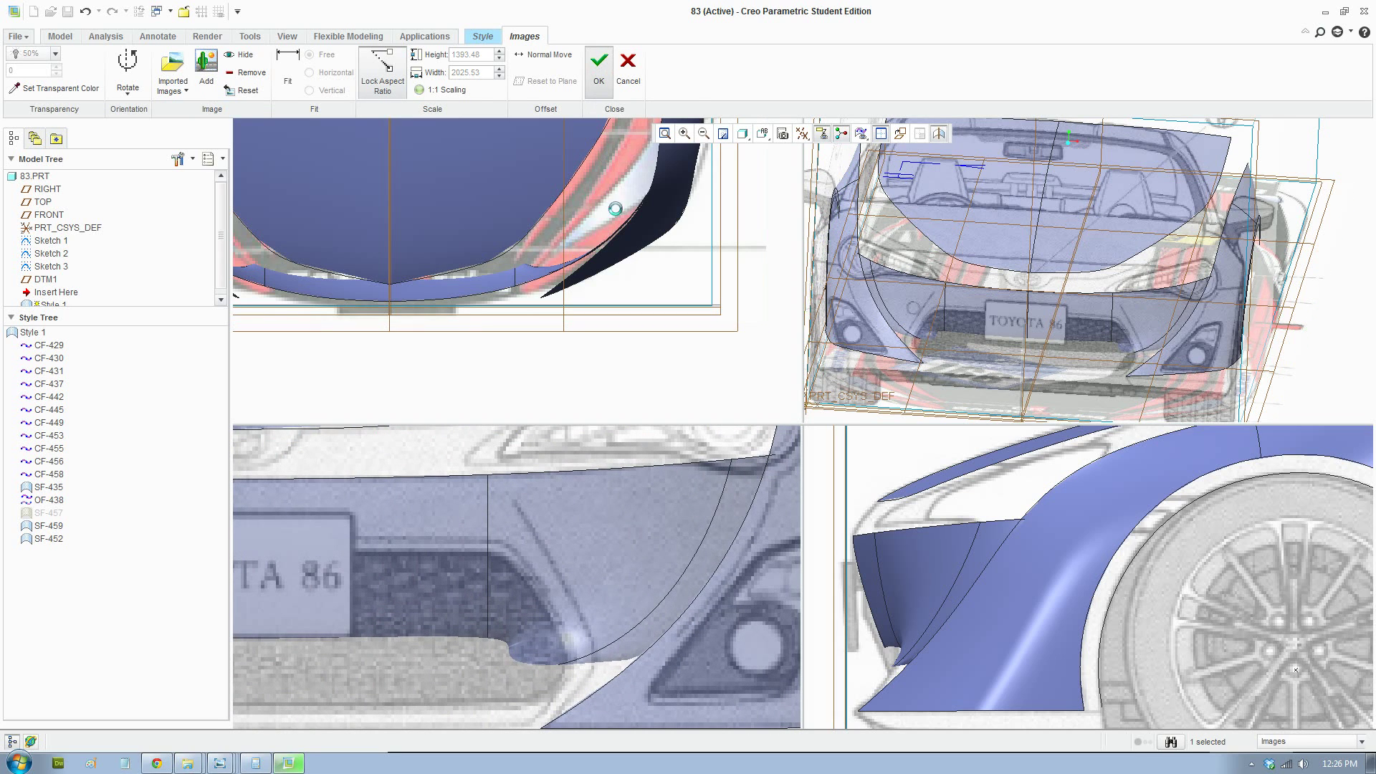
click(600, 63)
Try to move the outer endpoint of the bumper's upper edge curve inward in the front view, and undo the edit
click(743, 464)
scroll(642, 237, up, 3)
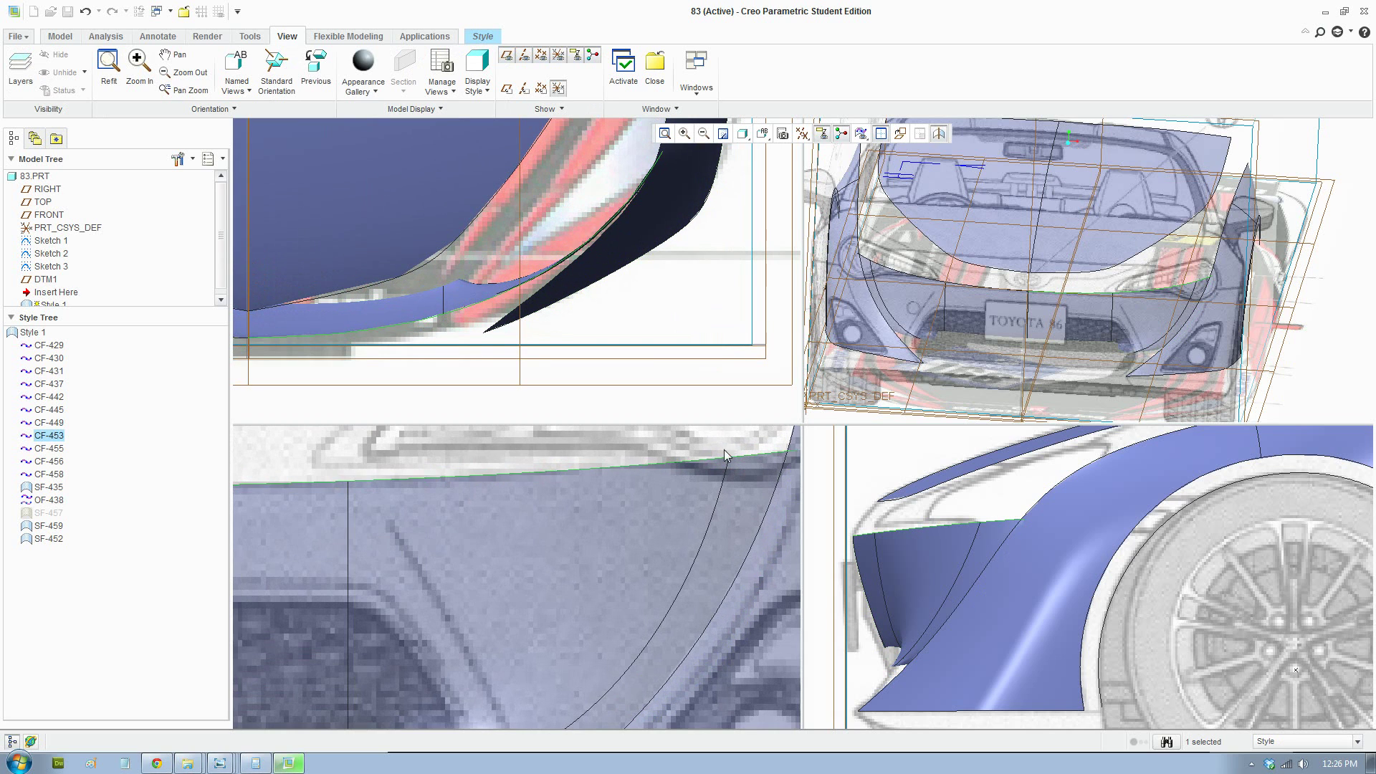
scroll(746, 466, up, 2)
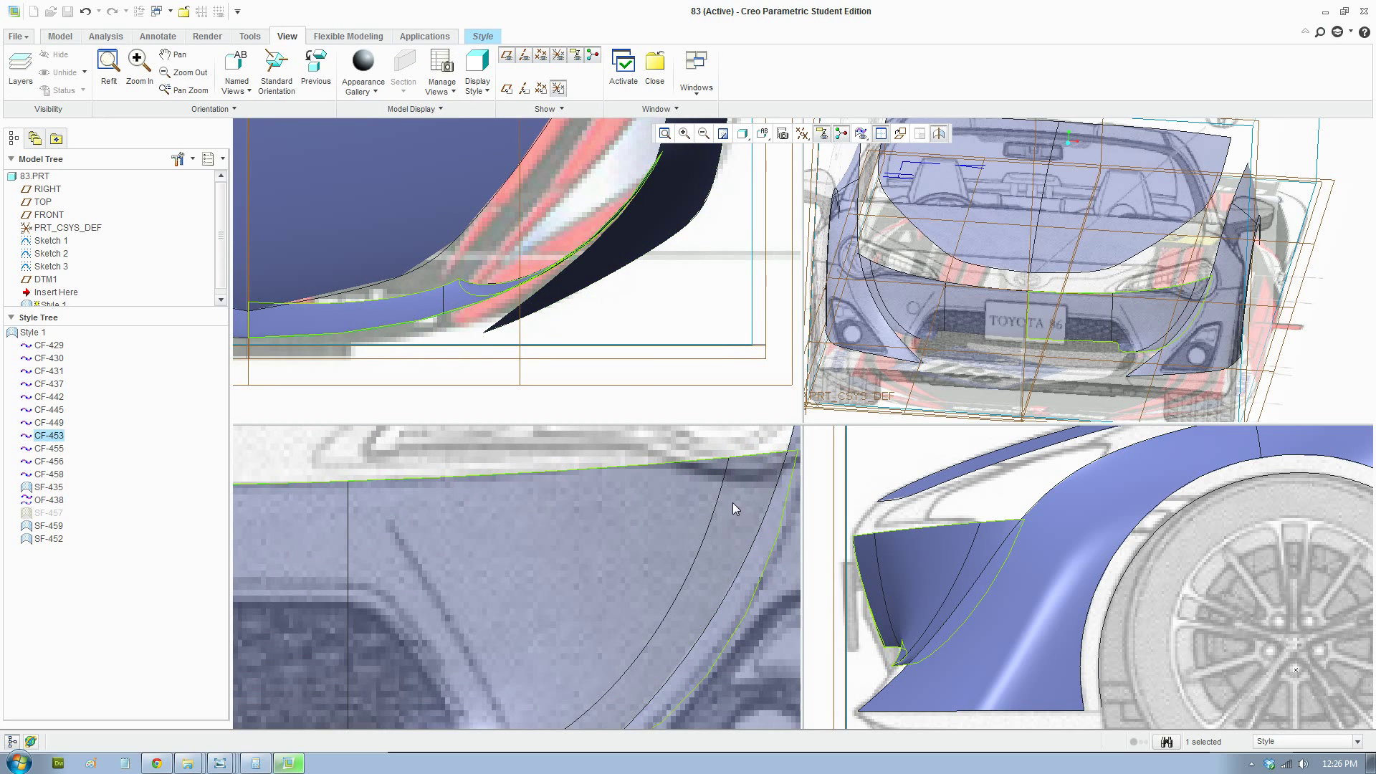
scroll(732, 501, down, 2)
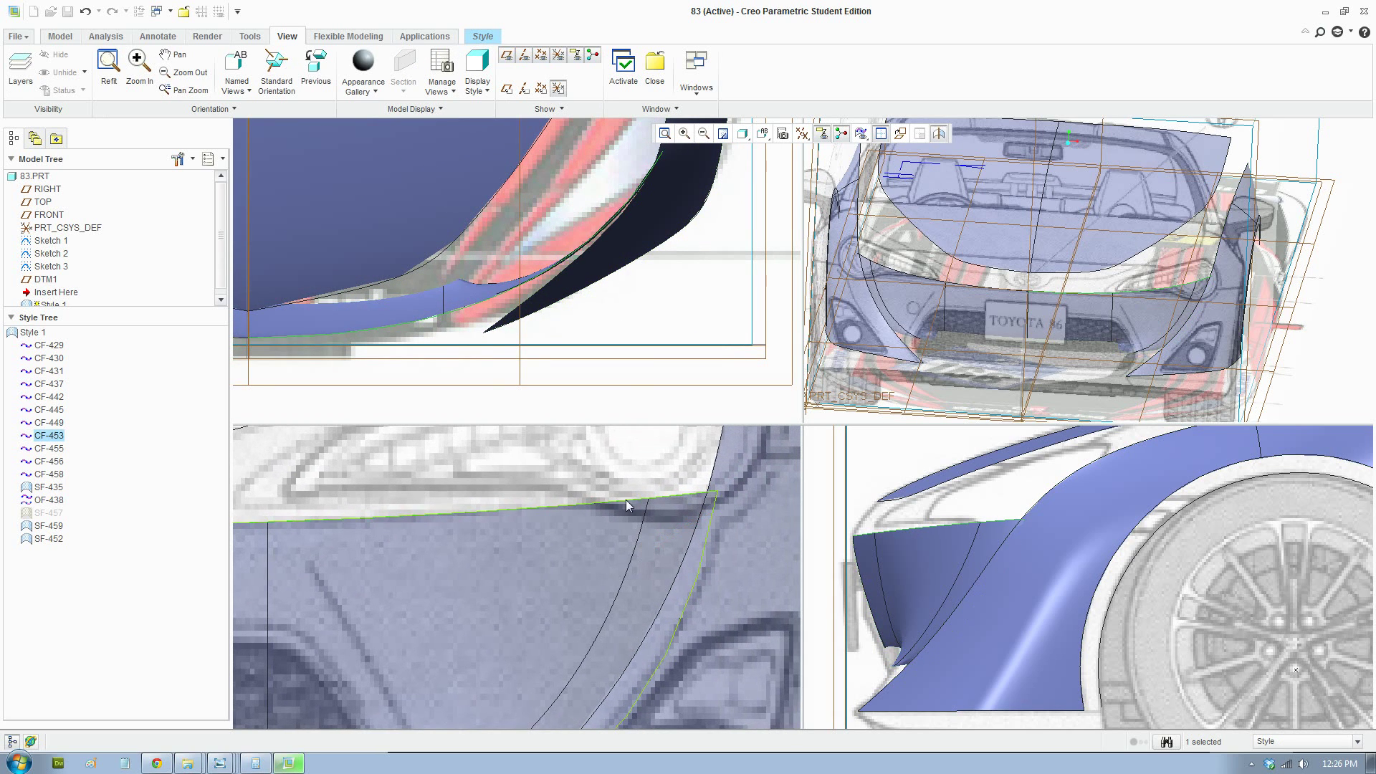
click(483, 36)
click(203, 55)
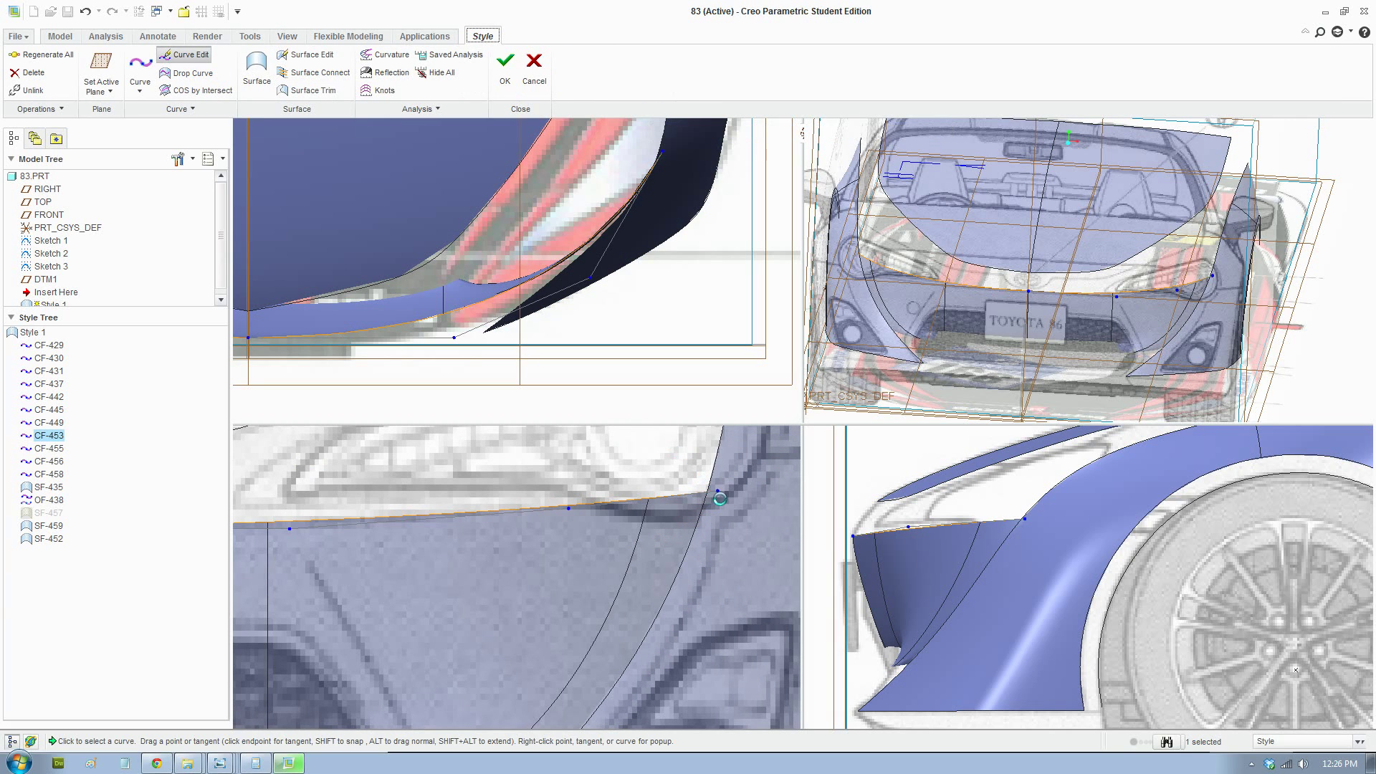
drag(671, 496, 651, 501)
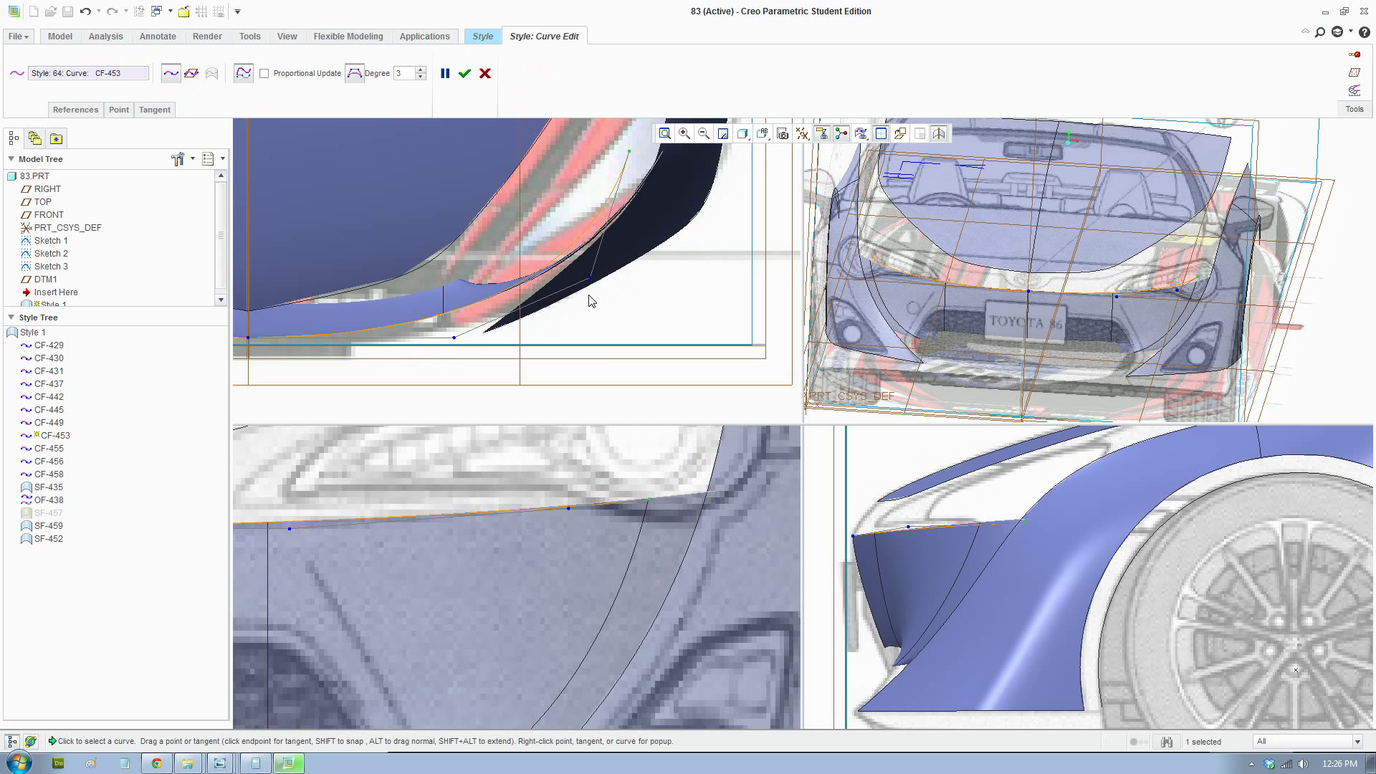
scroll(604, 293, down, 1)
key(ctrl+z)
shift+middle_drag(648, 190, 568, 368)
shift+middle_drag(593, 321, 658, 225)
scroll(660, 228, down, 1)
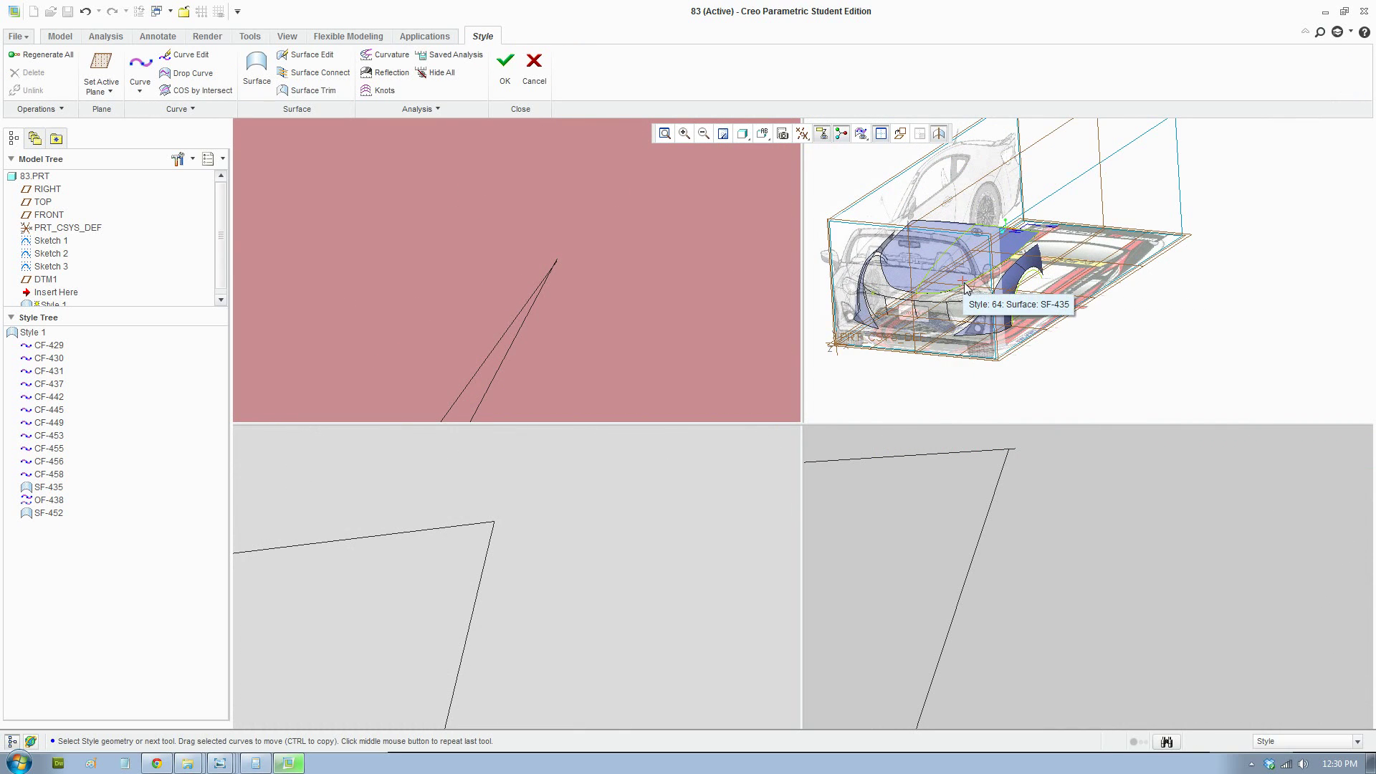
Create a bumper surface with the upper edge curve as primary chain and only the centerline and diagonal curves as cross chains
scroll(910, 181, down, 5)
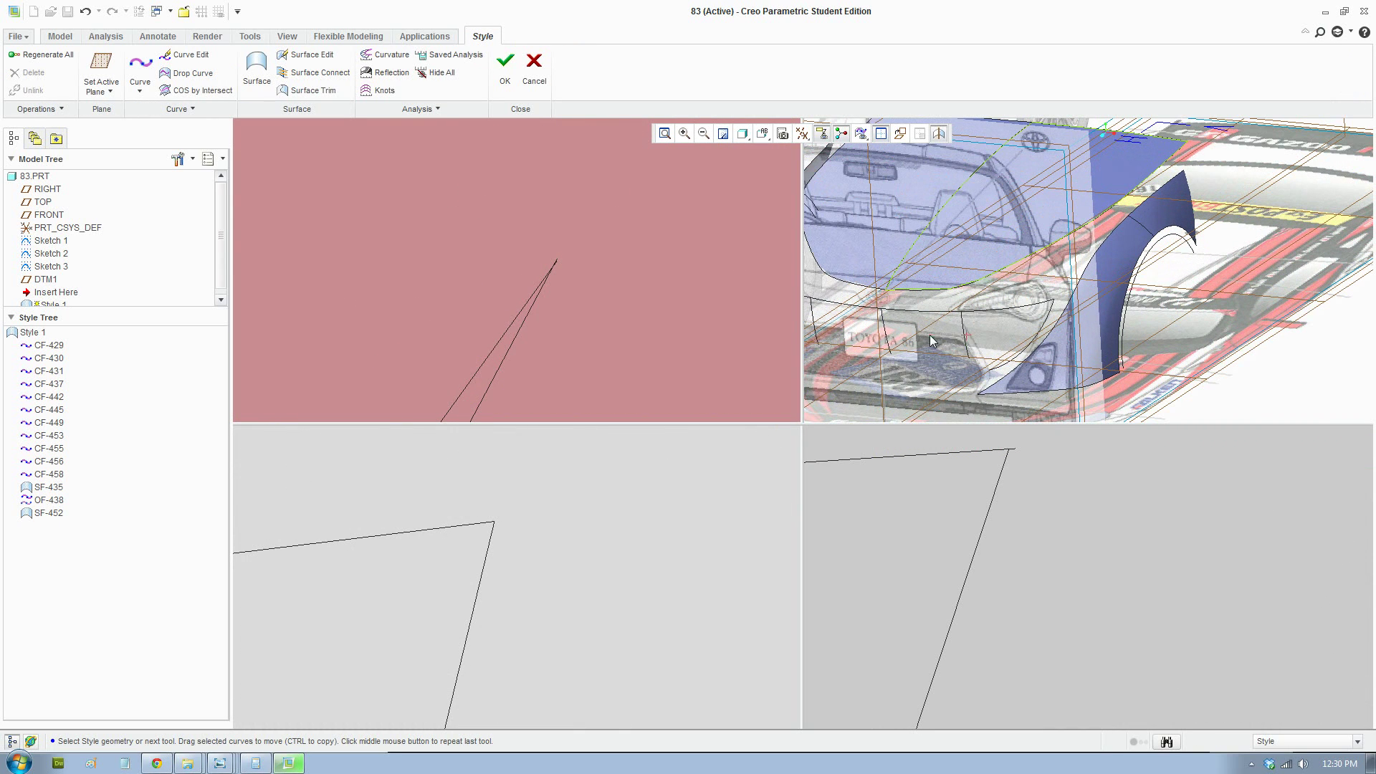
click(257, 68)
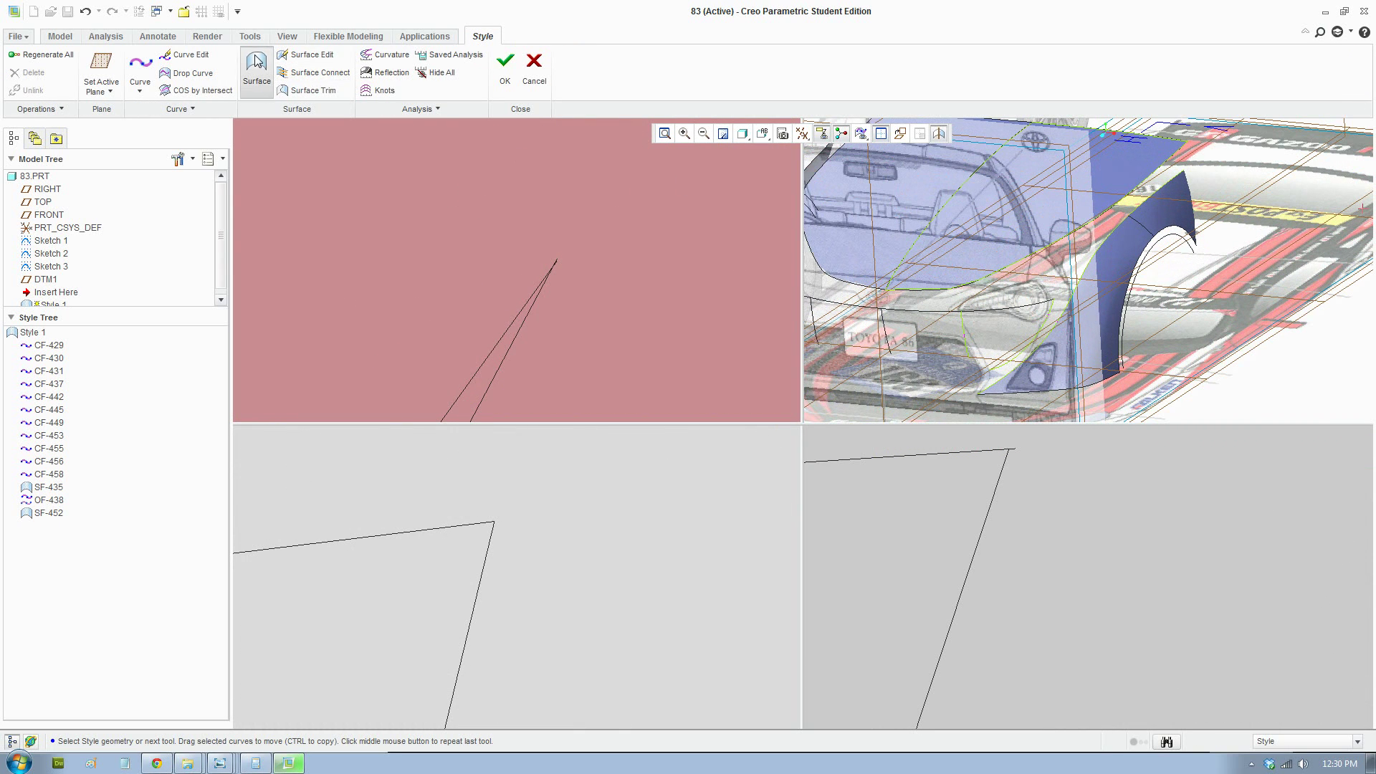
click(918, 314)
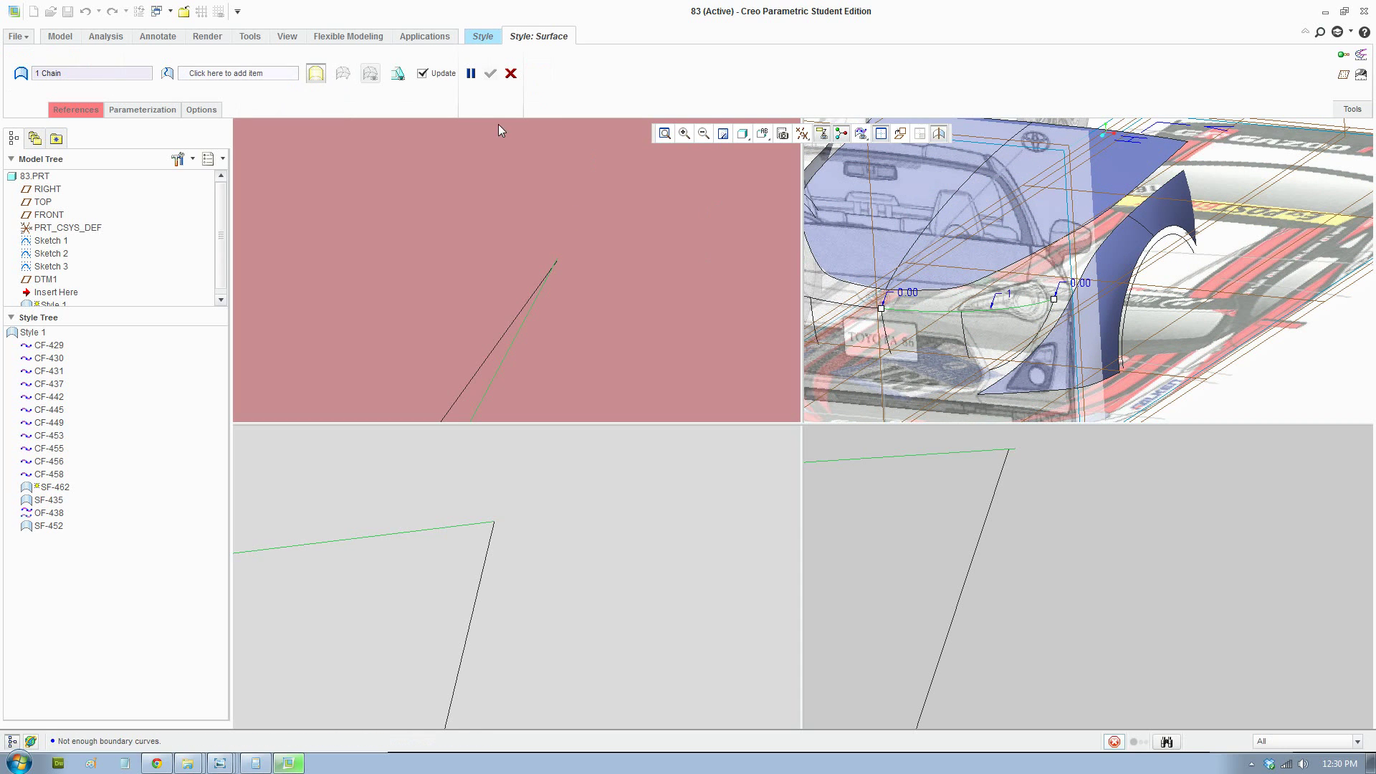
click(889, 343)
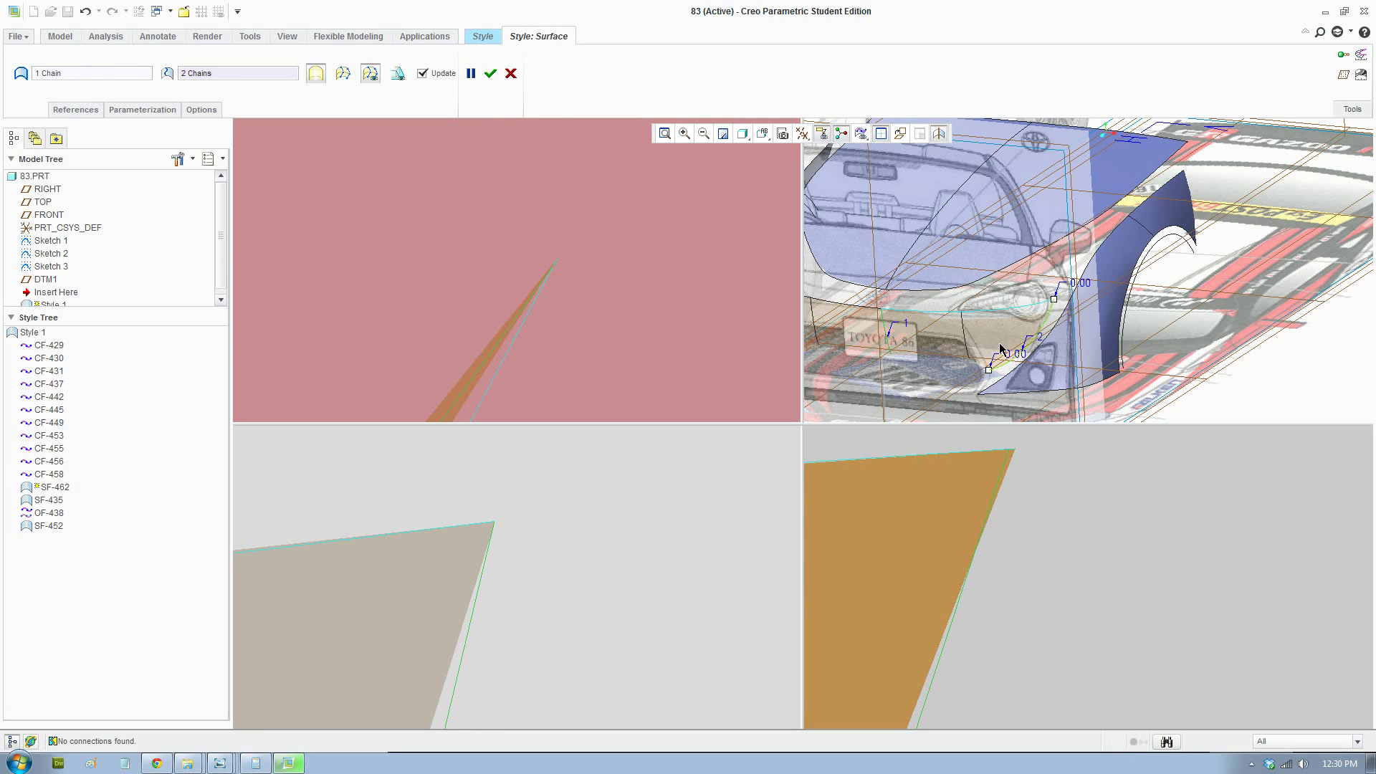
click(965, 348)
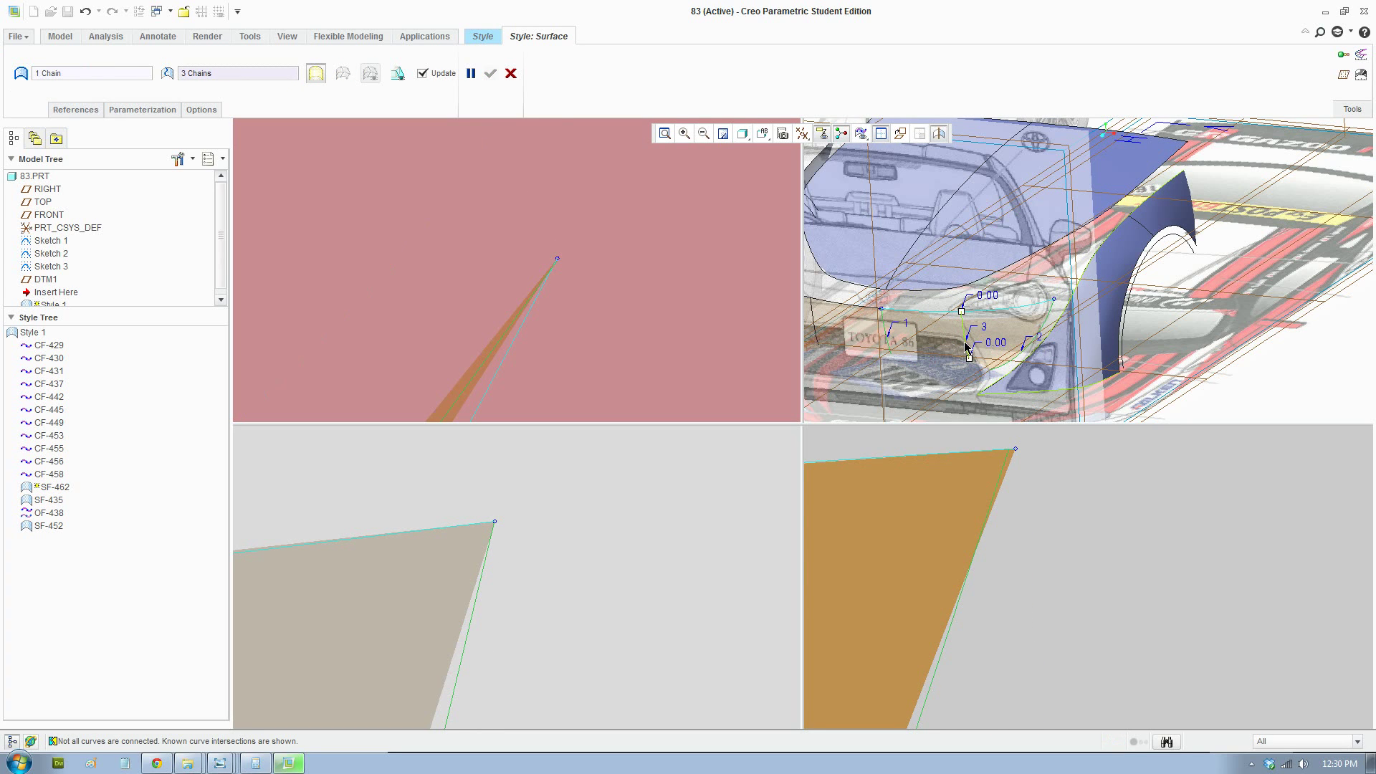
ctrl+click(965, 341)
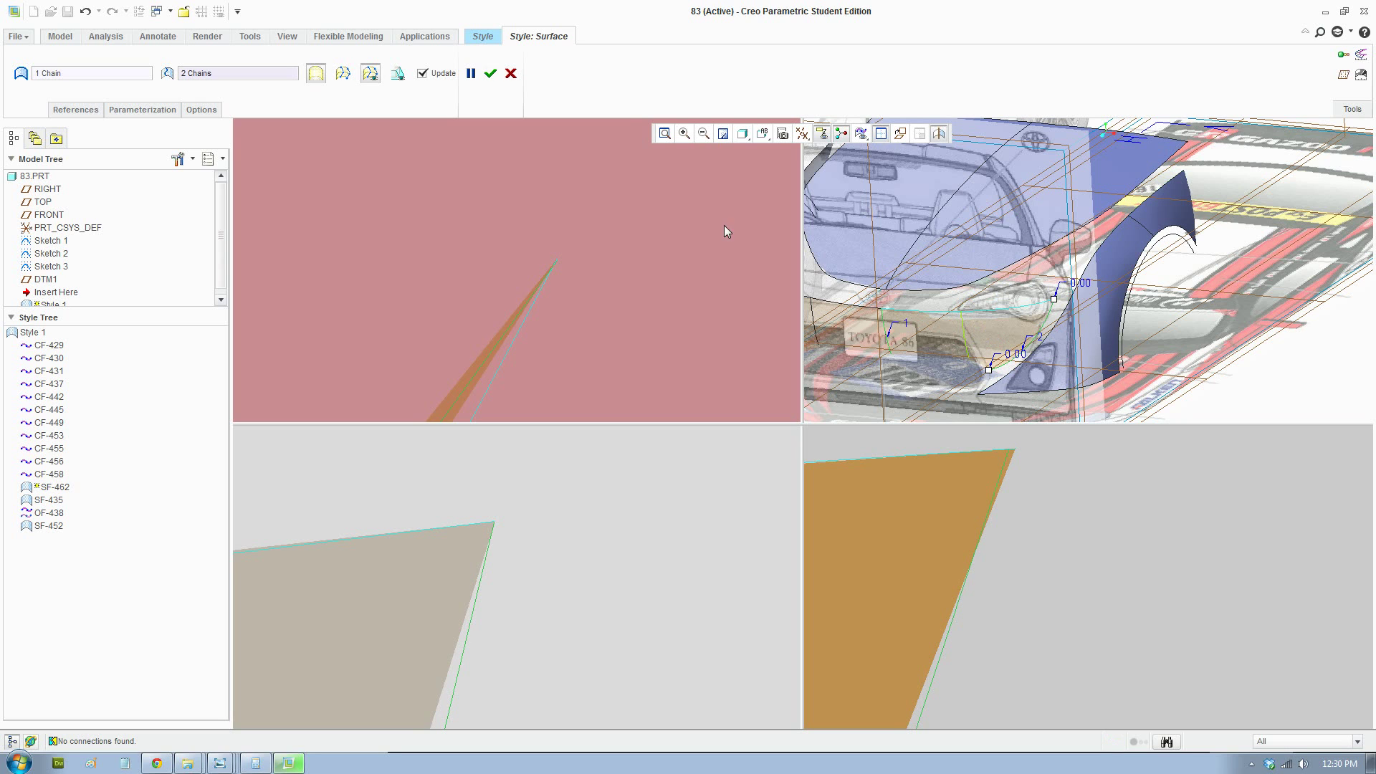
click(491, 73)
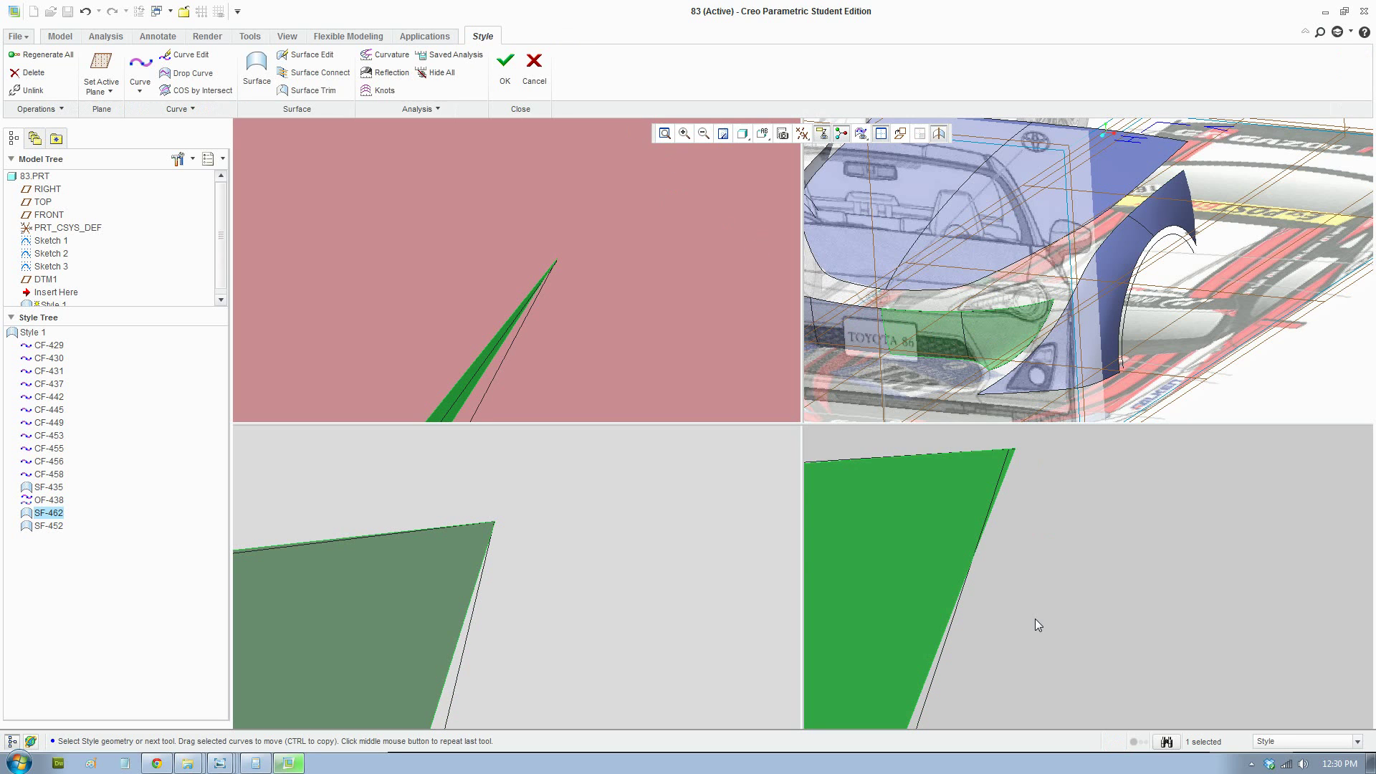
Enlarge the 3D view to a single view and examine the new bumper surface against the front reference image
click(883, 134)
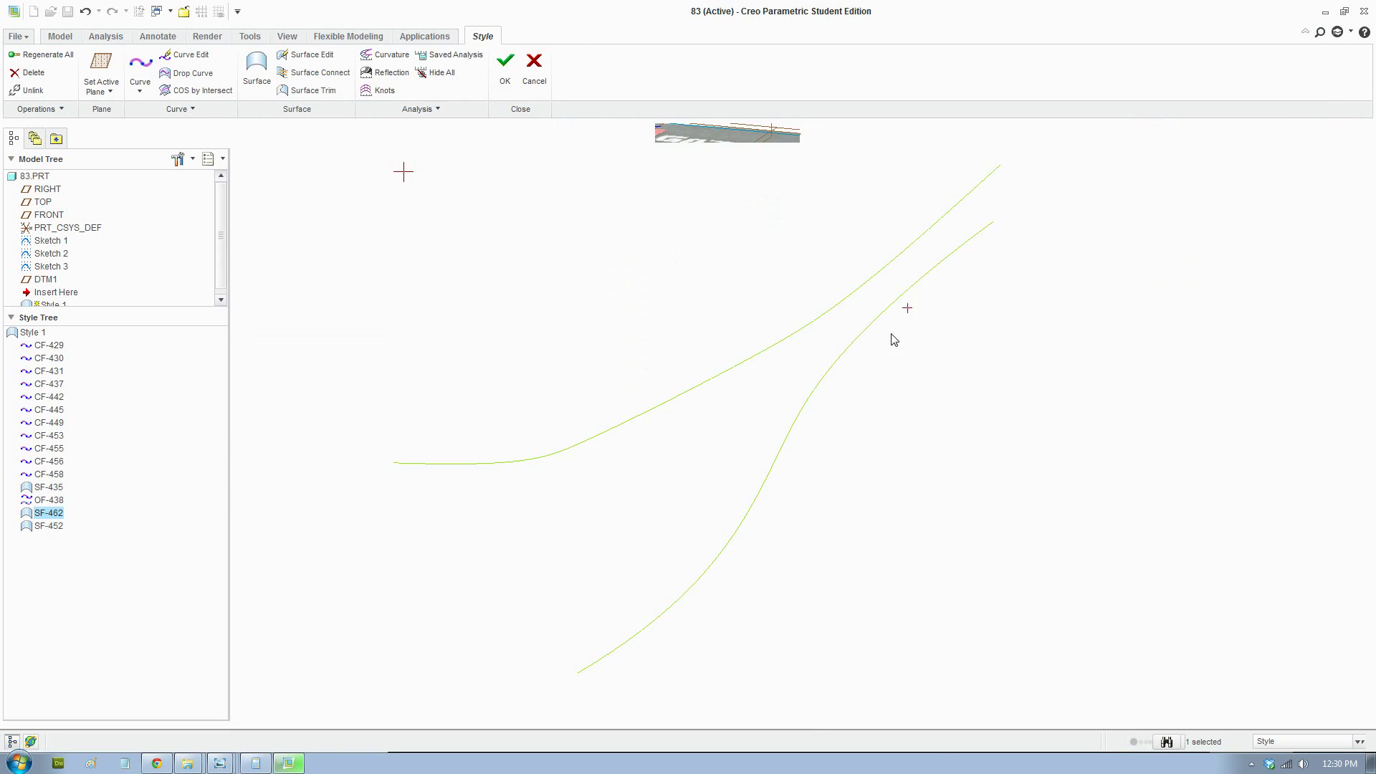
scroll(838, 366, down, 2)
scroll(661, 447, up, 3)
middle_drag(586, 491, 913, 537)
middle_drag(1018, 554, 1090, 346)
shift+middle_drag(1067, 242, 1043, 362)
middle_drag(971, 335, 932, 341)
scroll(839, 322, down, 3)
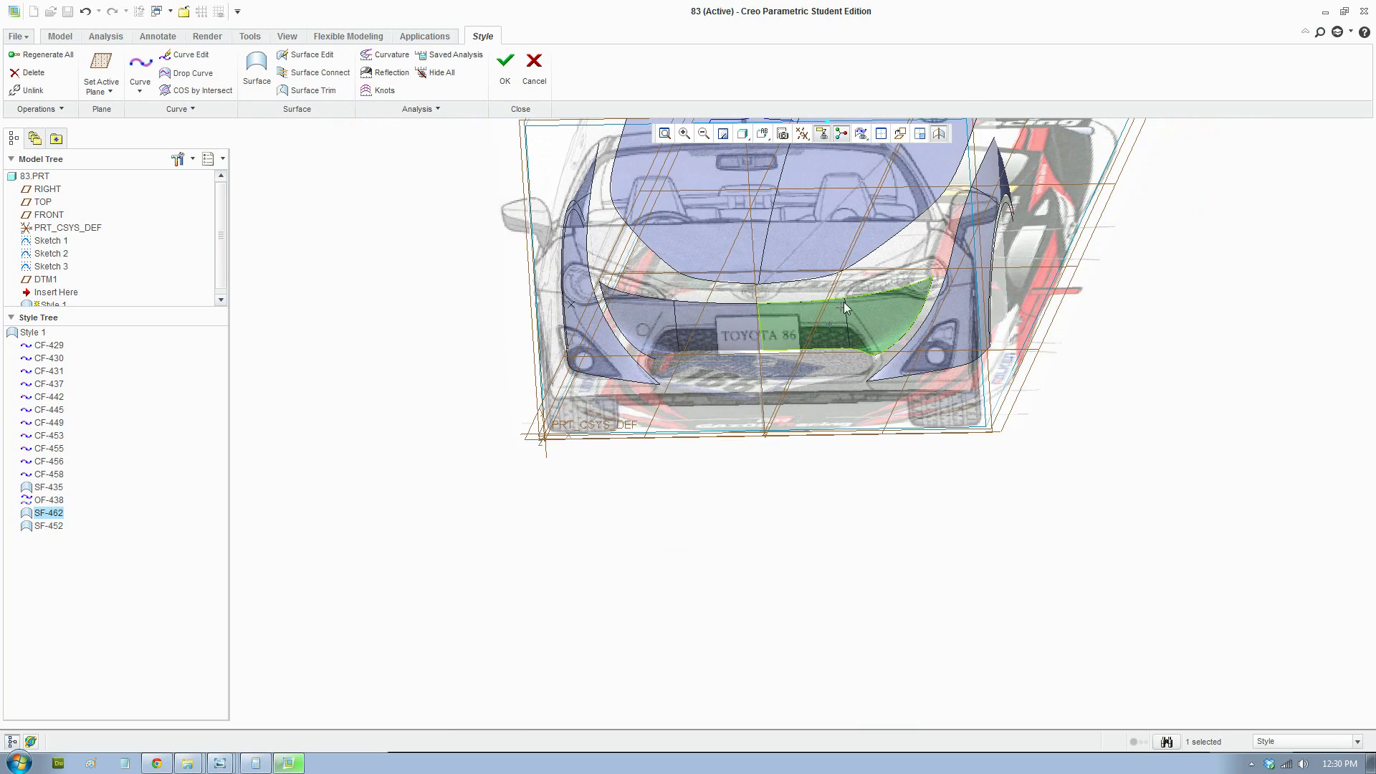
middle_drag(848, 307, 909, 435)
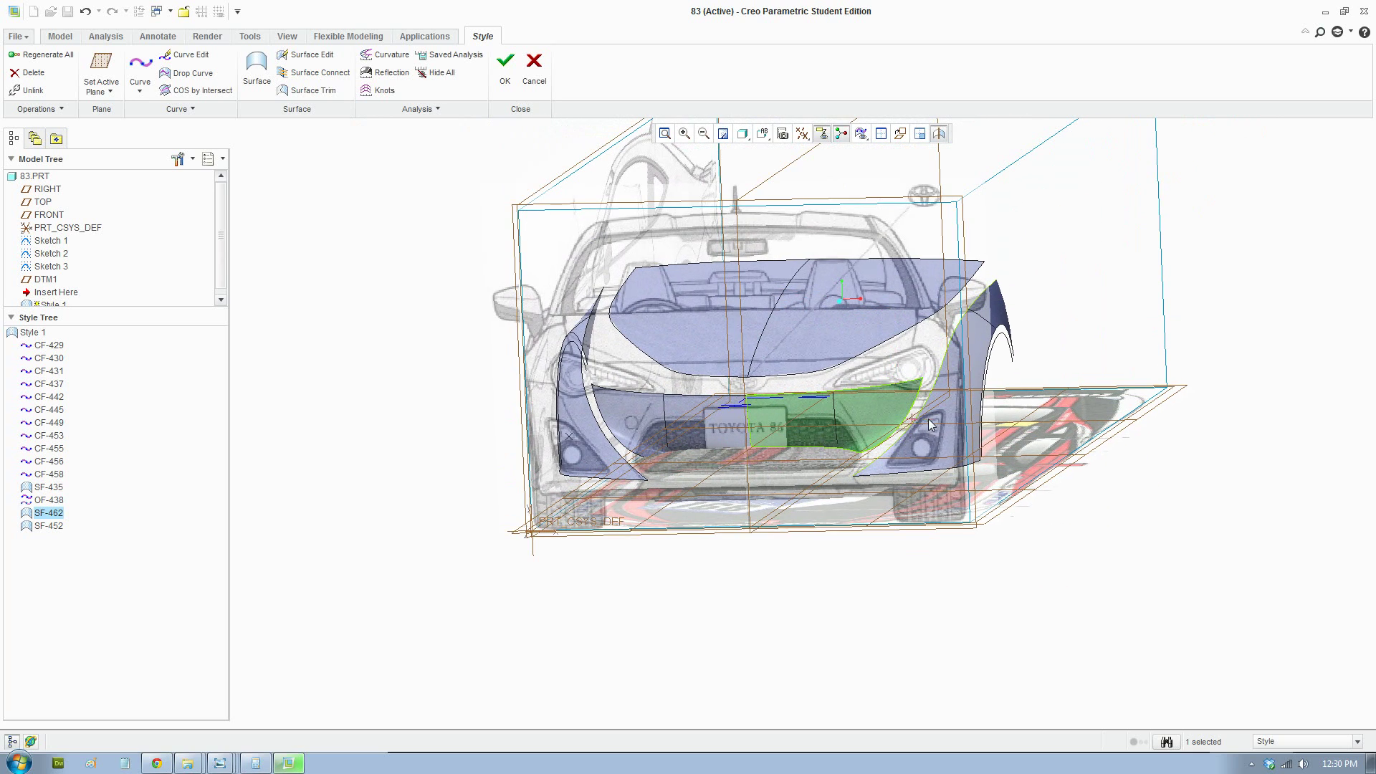
scroll(923, 424, up, 6)
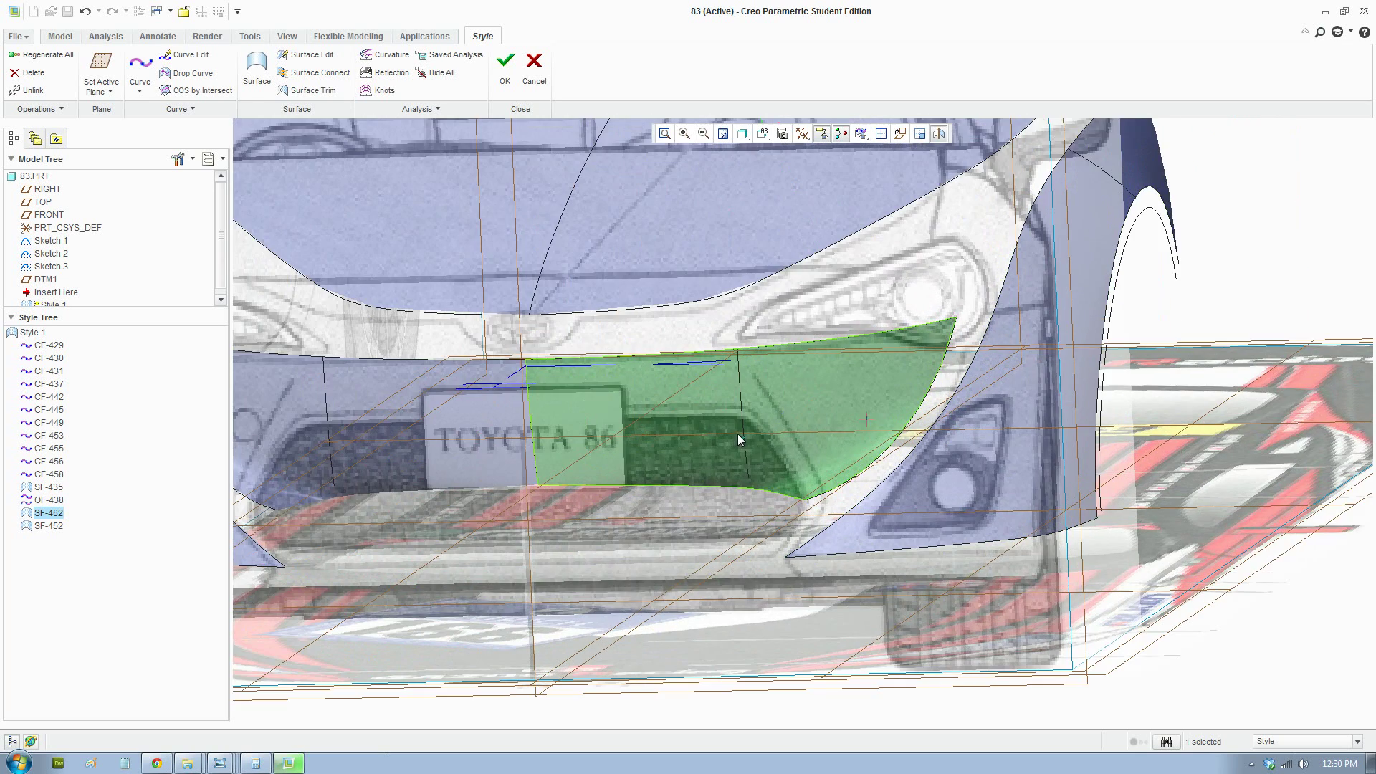
scroll(554, 486, down, 4)
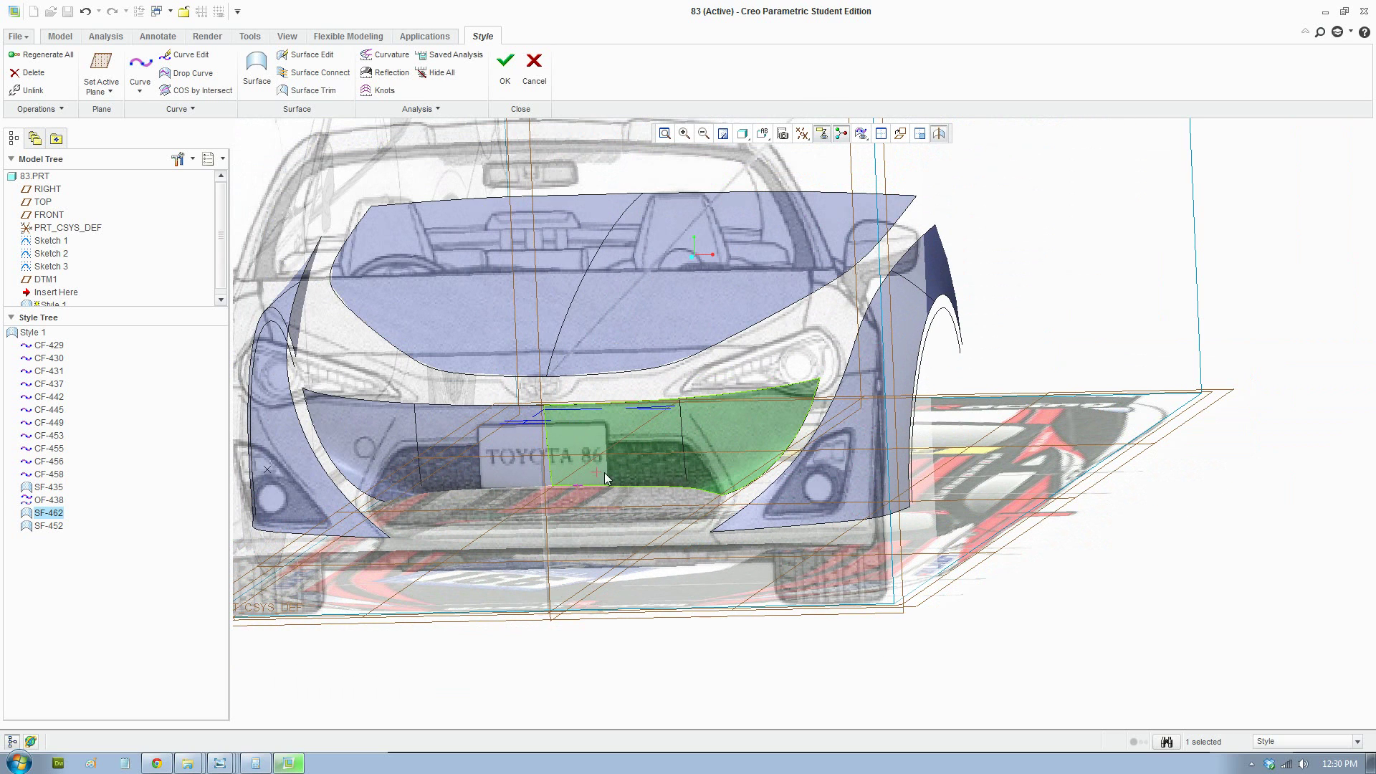
shift+middle_drag(686, 492, 834, 525)
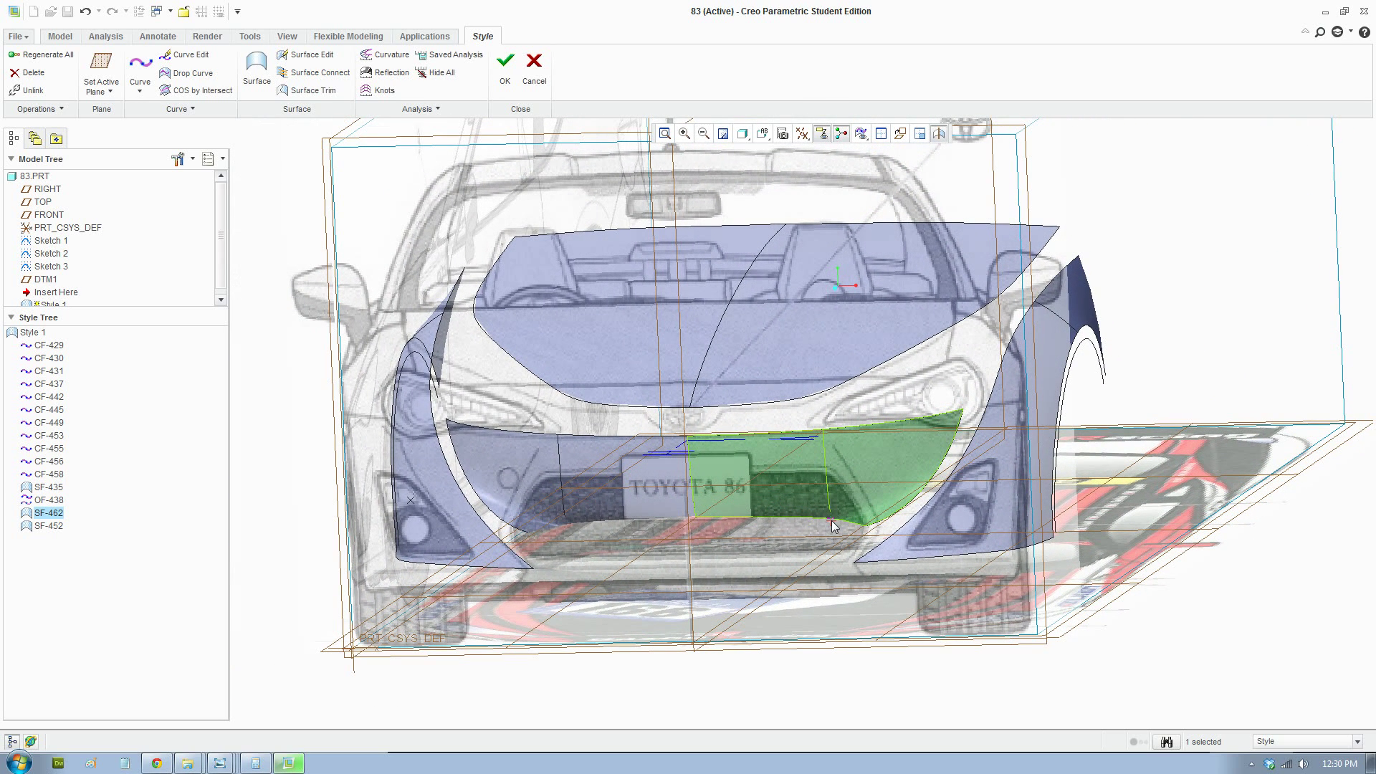
scroll(818, 493, up, 1)
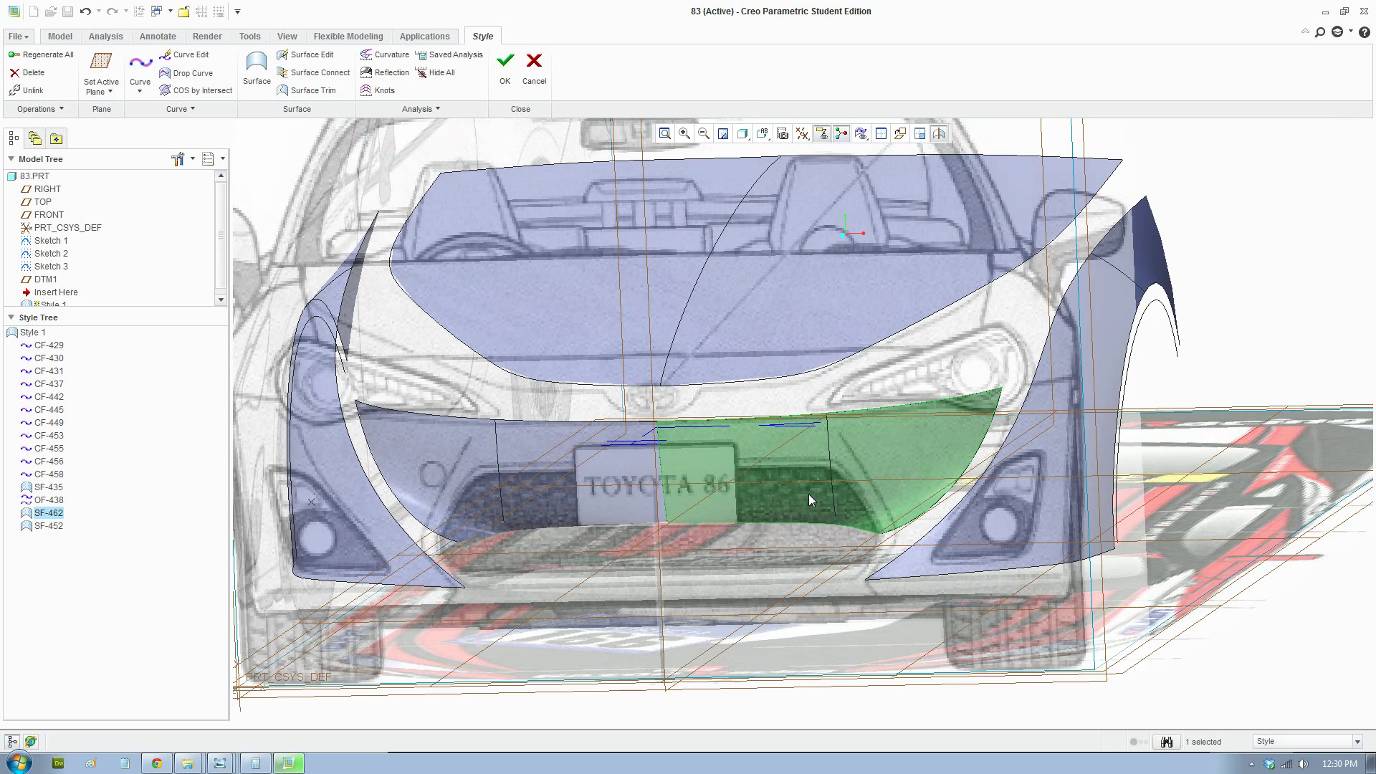